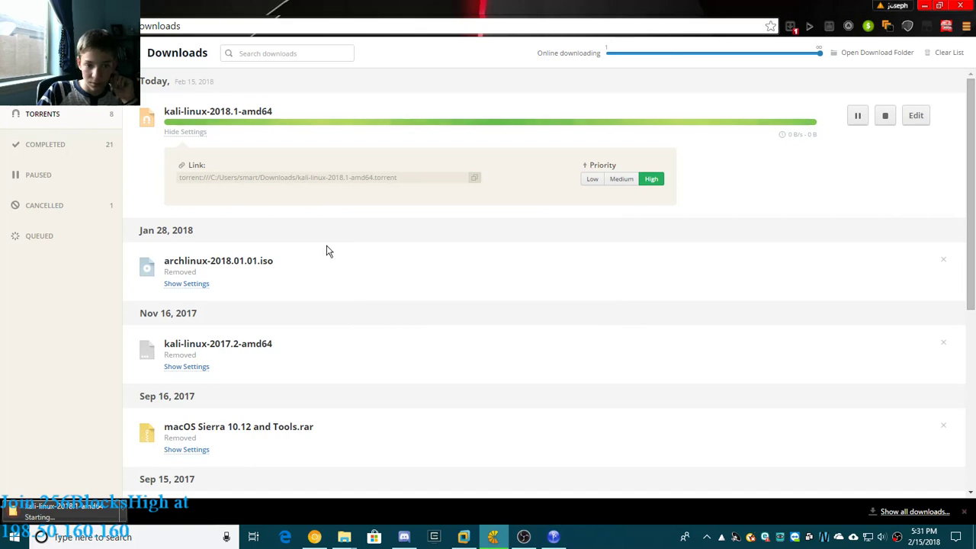
- Cancel and restart the kali-linux-2018.1-amd64 torrent, downloading both of its files at High priority
{"action": "left_click", "coordinate": [887, 116]}
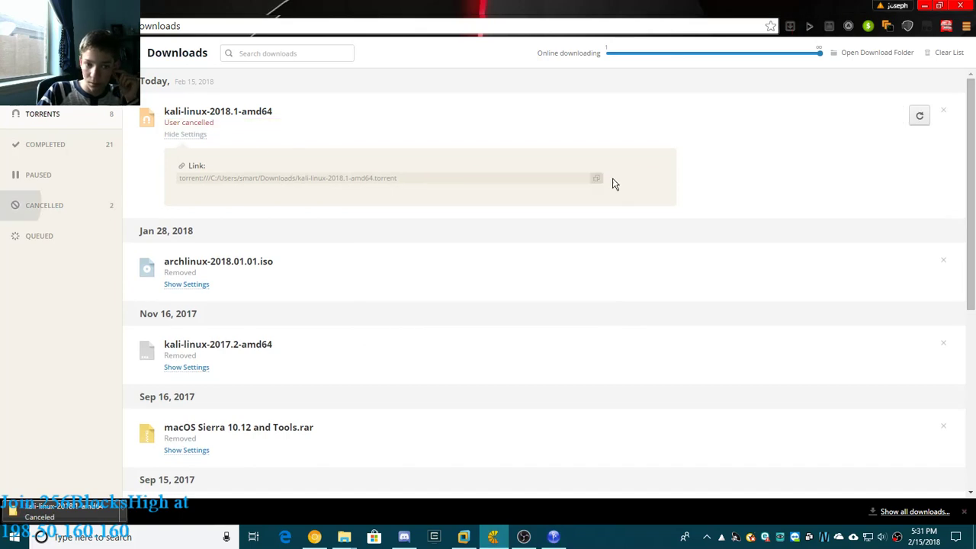
{"action": "left_click", "coordinate": [919, 116]}
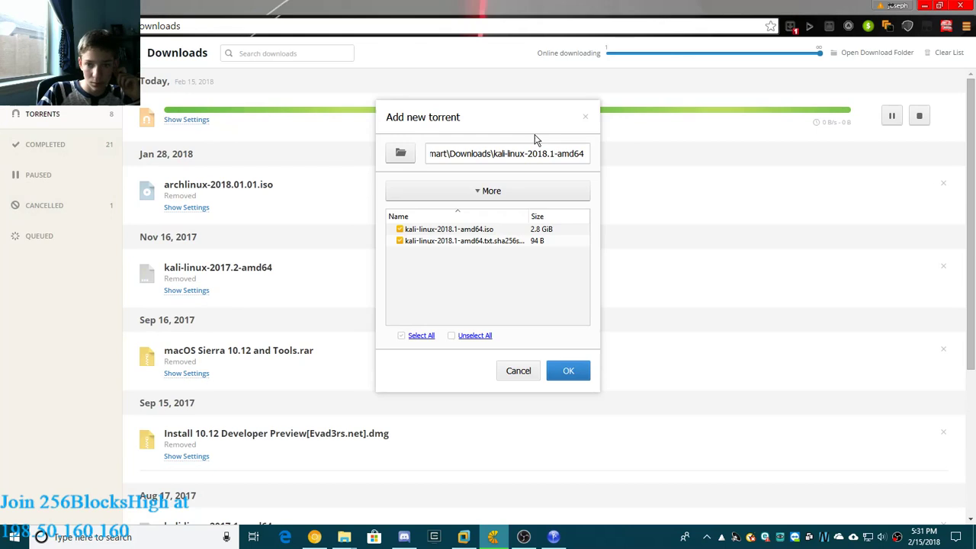
{"action": "left_click", "coordinate": [474, 230]}
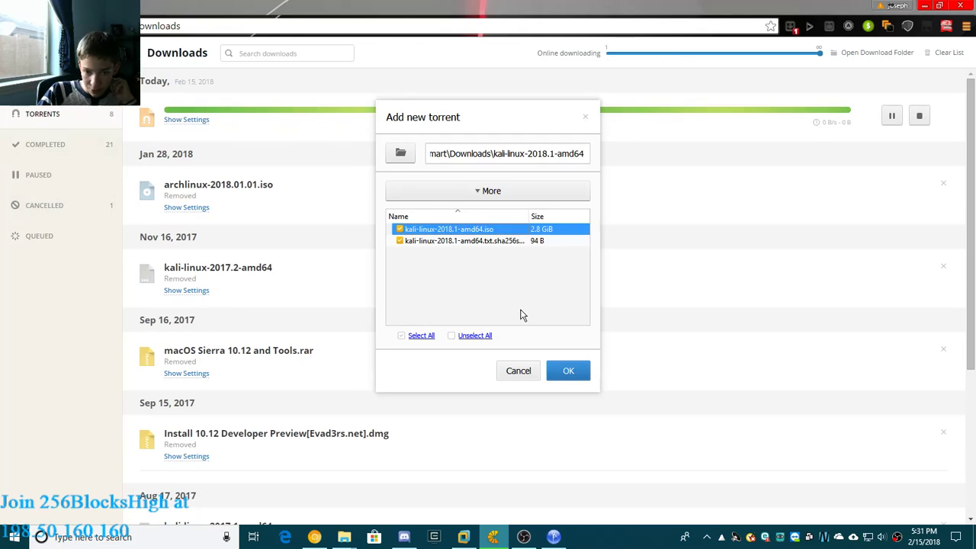
{"action": "left_click", "coordinate": [563, 371]}
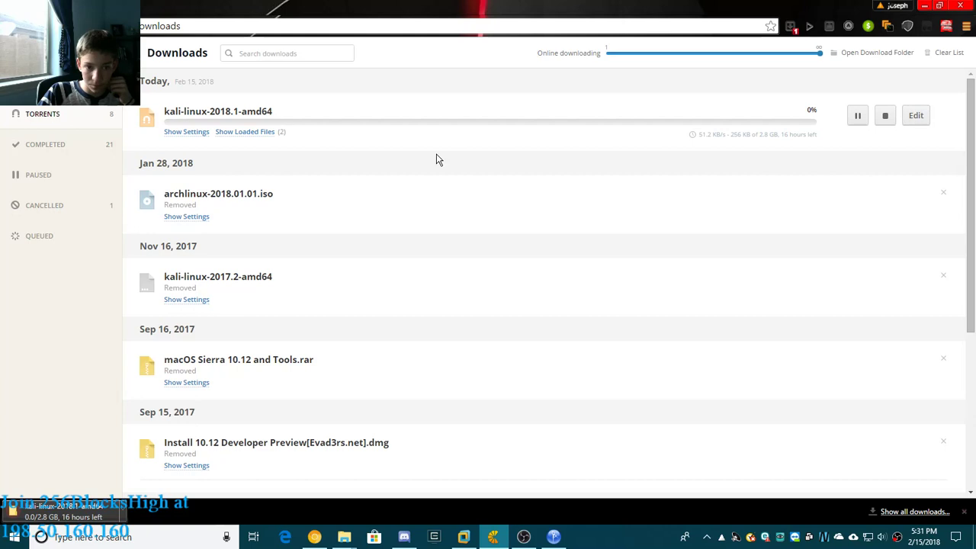
{"action": "left_click", "coordinate": [187, 132]}
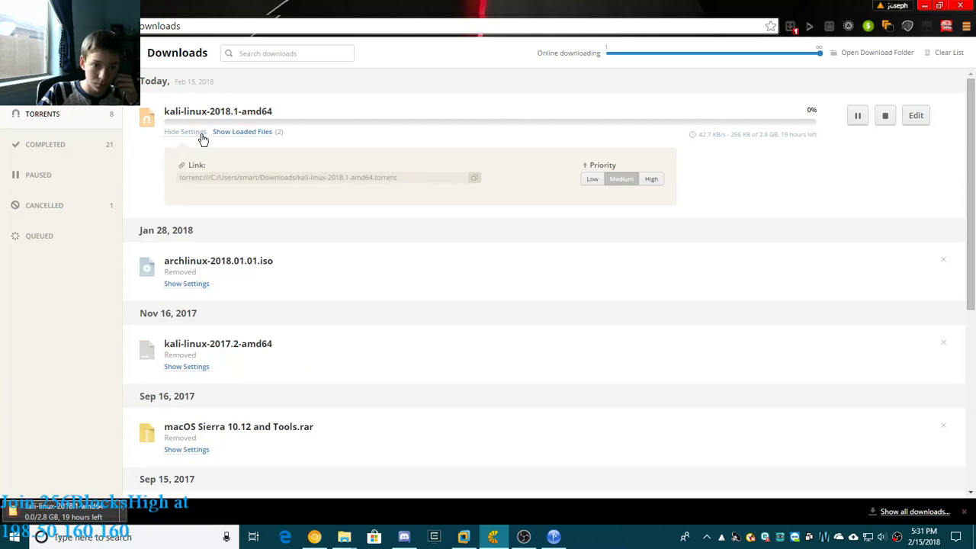
{"action": "left_click", "coordinate": [648, 180]}
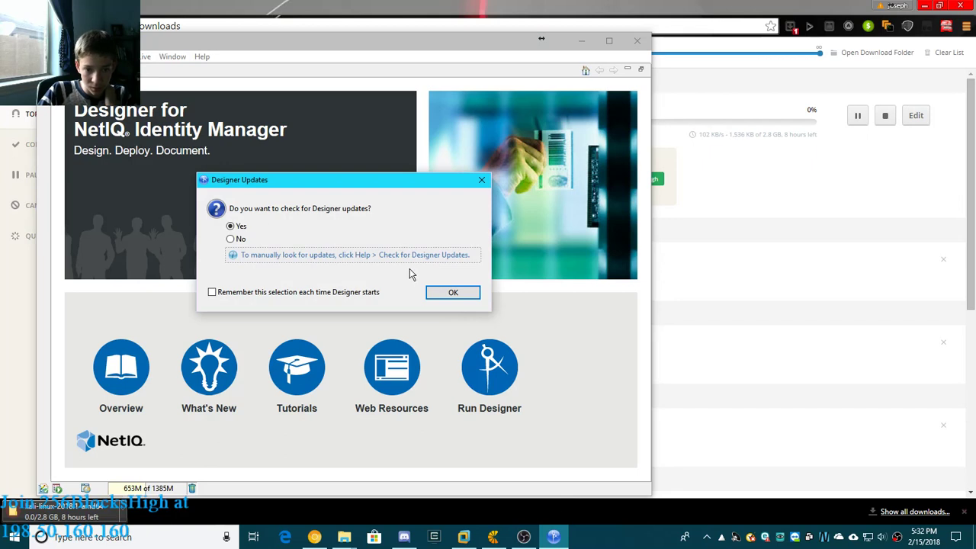
- Switch to Designer for NetIQ Identity Manager, let it check for Designer updates, and maximize its window
{"action": "left_click", "coordinate": [452, 292]}
{"action": "left_click", "coordinate": [451, 294]}
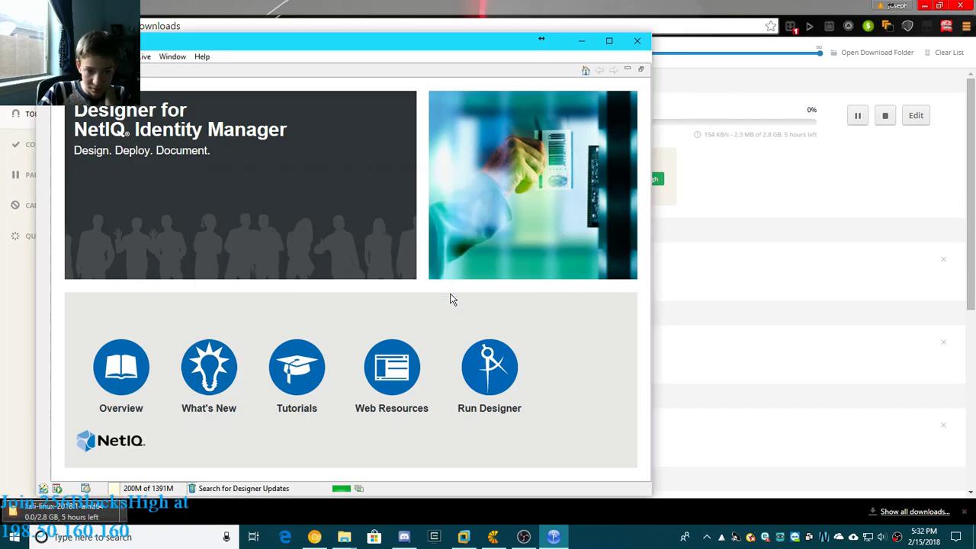
{"action": "left_click", "coordinate": [610, 41]}
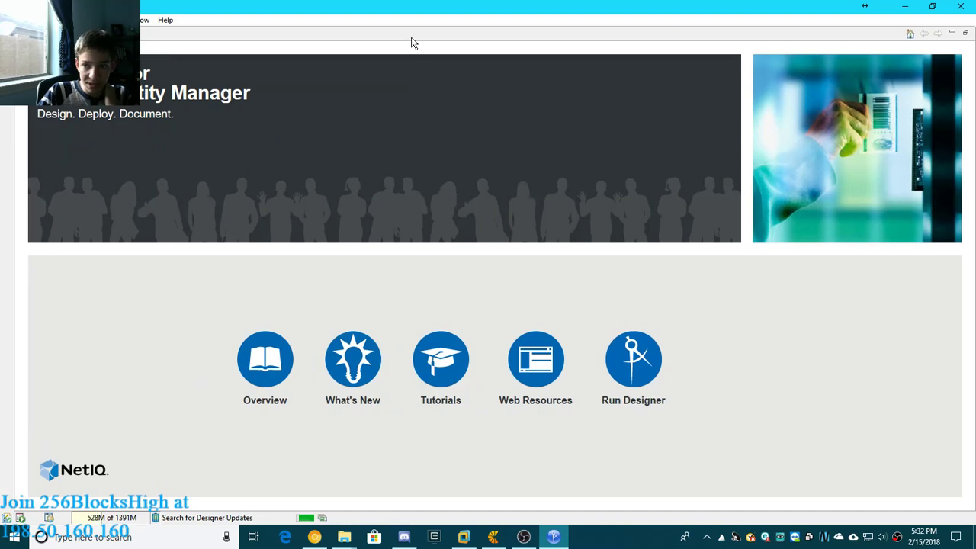
- Minimize the Welcome page and the empty editor area, and dismiss the update notices
{"action": "left_click", "coordinate": [966, 36]}
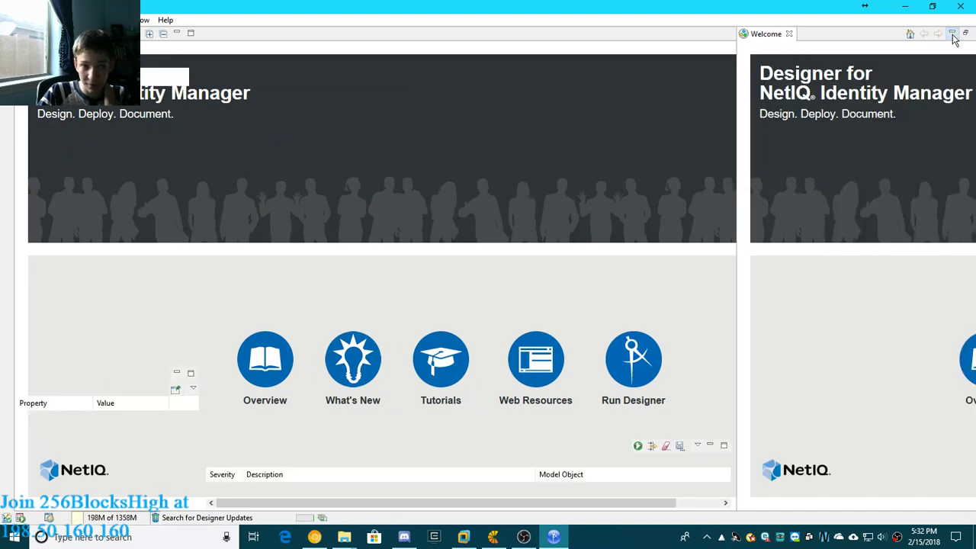
{"action": "left_click", "coordinate": [789, 34]}
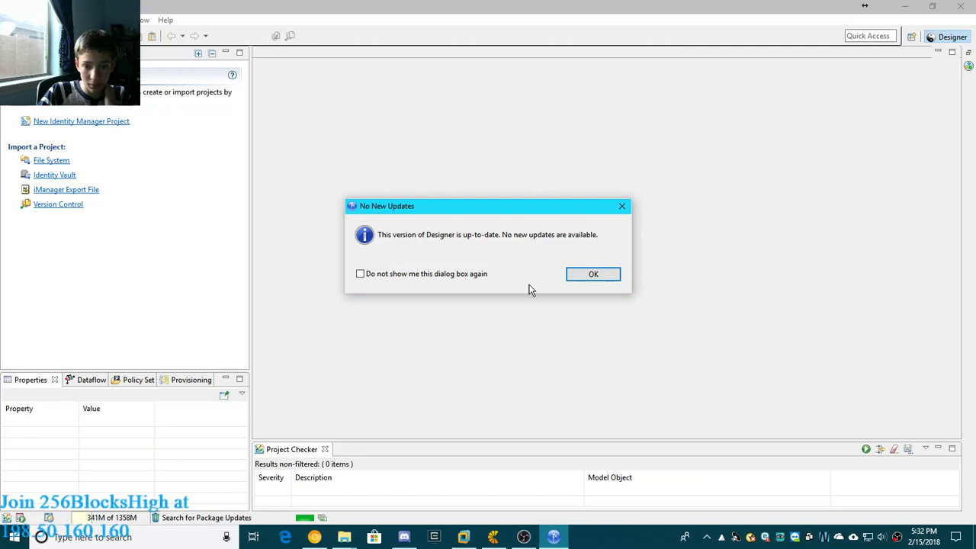
{"action": "left_click", "coordinate": [587, 275]}
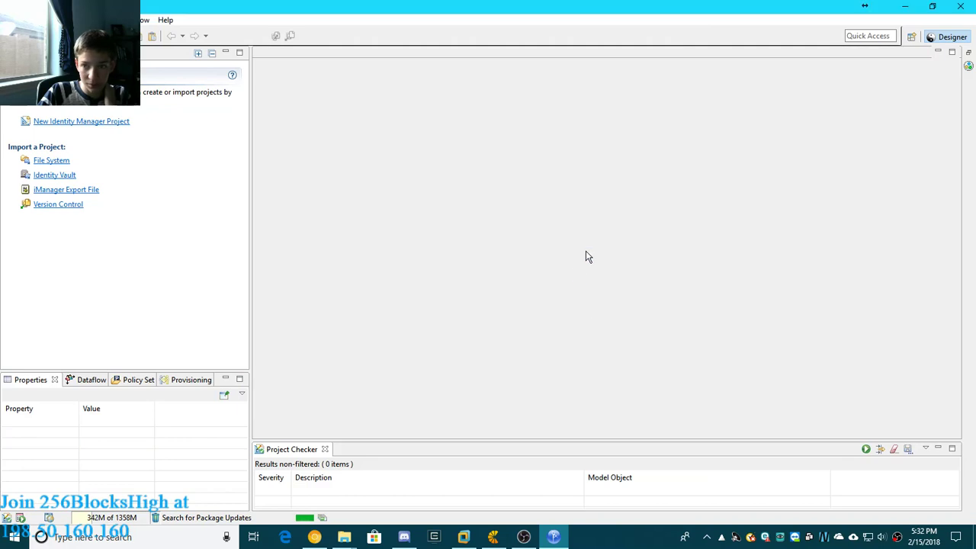
{"action": "left_click", "coordinate": [939, 52]}
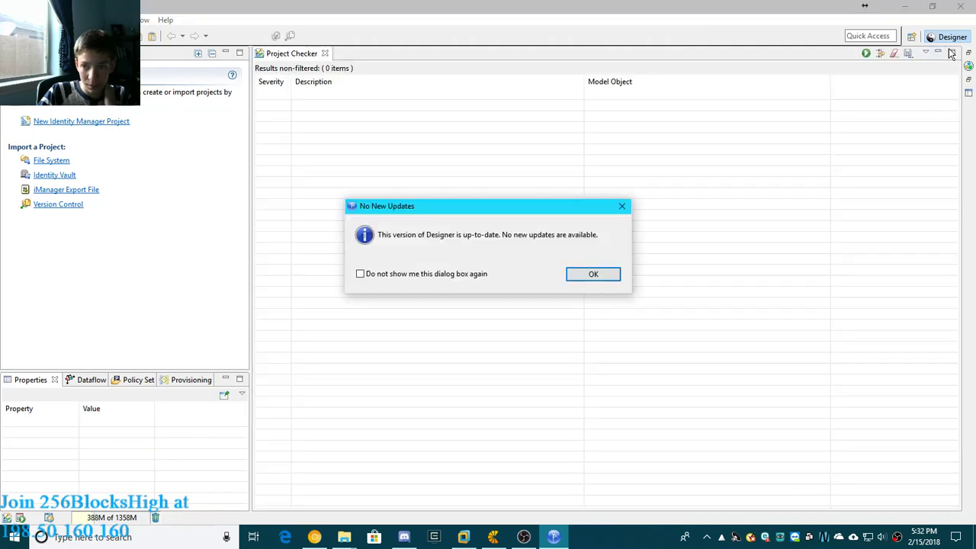
{"action": "left_click", "coordinate": [593, 275]}
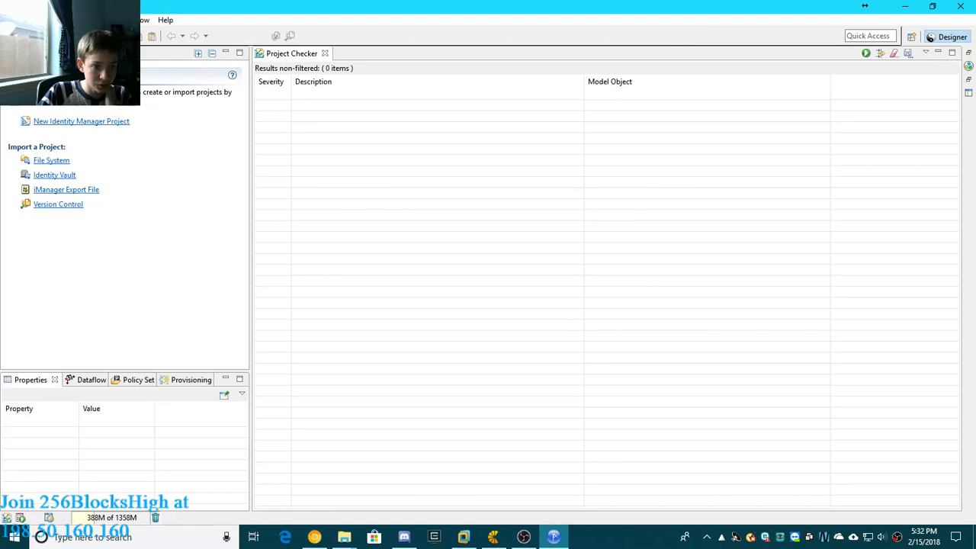
- Create a new Identity Manager project named default in the default workspace location
{"action": "left_click", "coordinate": [55, 122]}
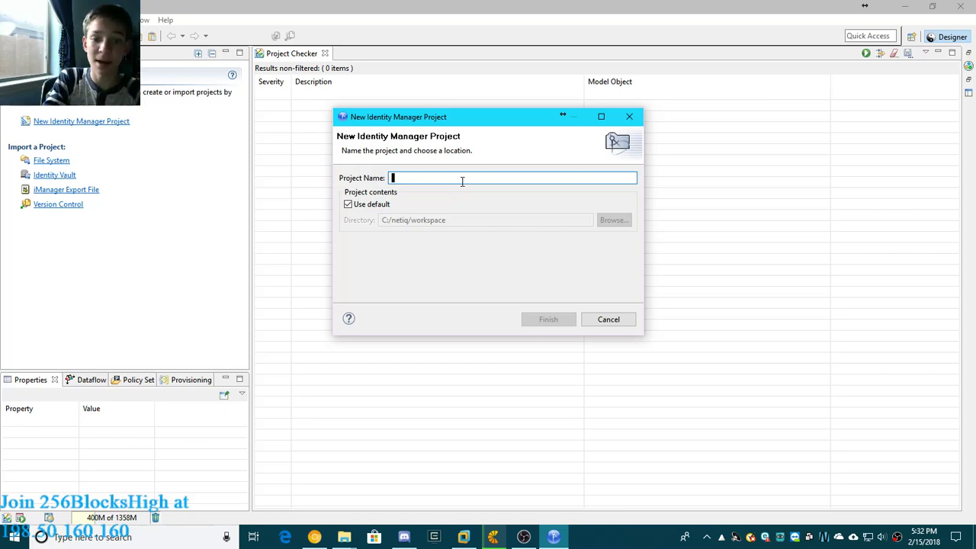
{"action": "type", "text": "temp"}
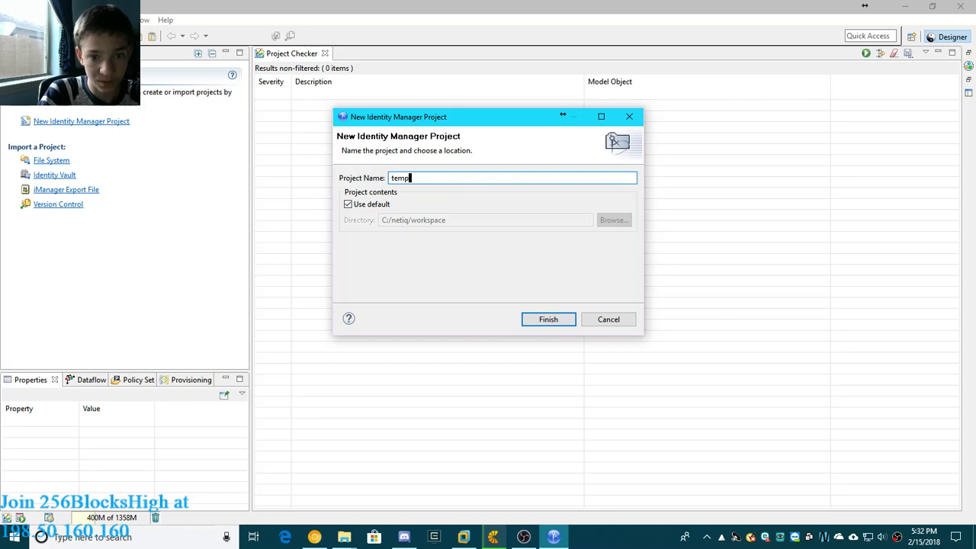
{"action": "left_click_drag", "start_coordinate": [449, 183], "coordinate": [333, 180]}
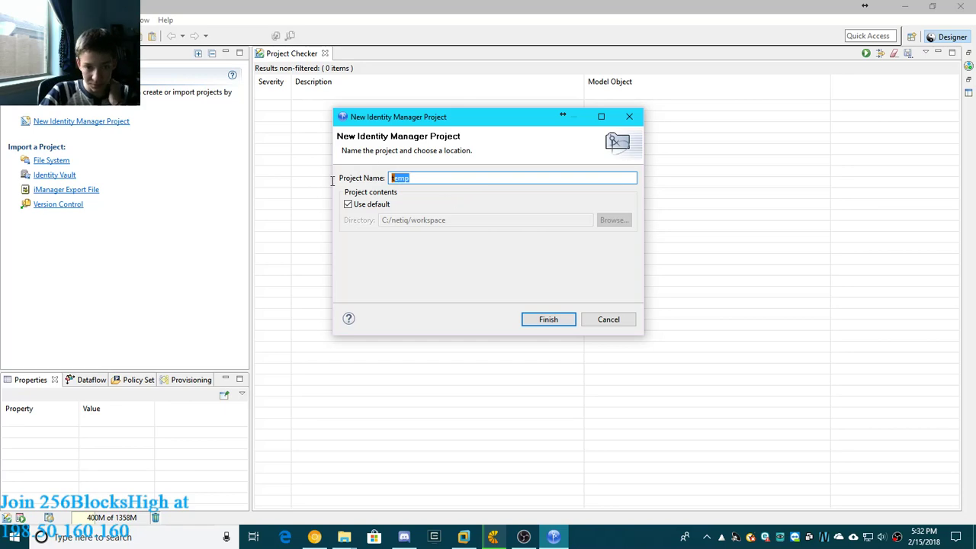
{"action": "type", "text": "default"}
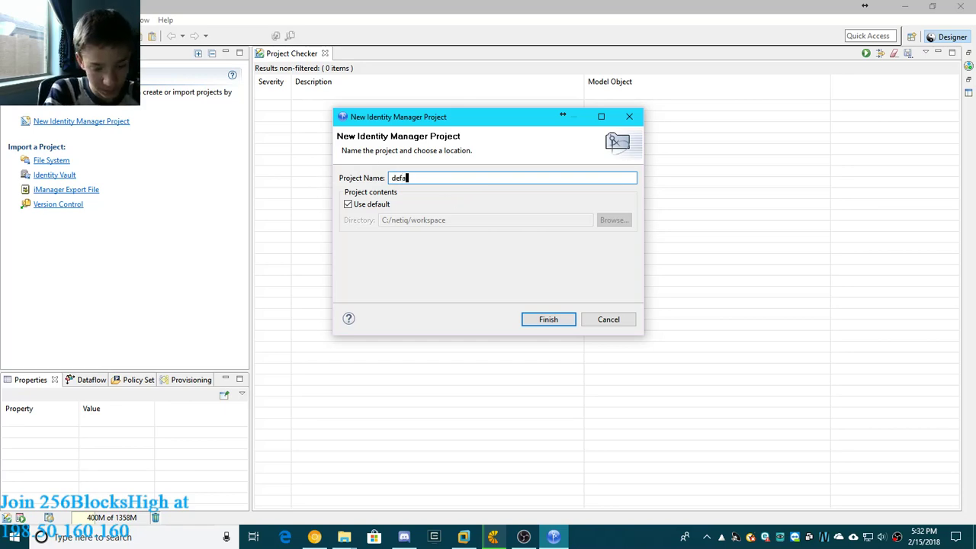
{"action": "left_click", "coordinate": [565, 320]}
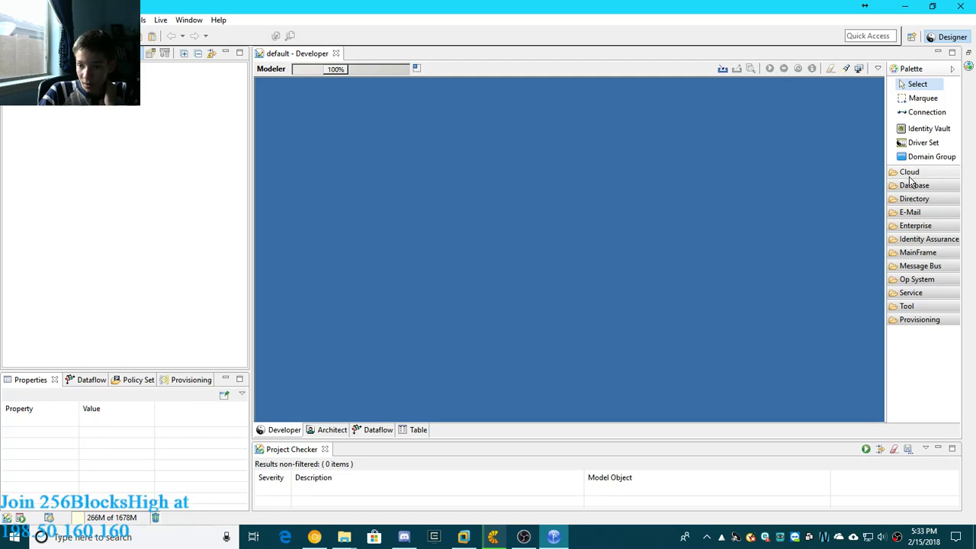
{"action": "left_click_drag", "start_coordinate": [419, 234], "coordinate": [571, 189]}
{"action": "mouse_move", "coordinate": [582, 242]}
{"action": "left_mouse_down"}
{"action": "mouse_move", "coordinate": [531, 175]}
{"action": "mouse_move", "coordinate": [534, 287]}
{"action": "mouse_move", "coordinate": [580, 243]}
{"action": "left_mouse_up"}
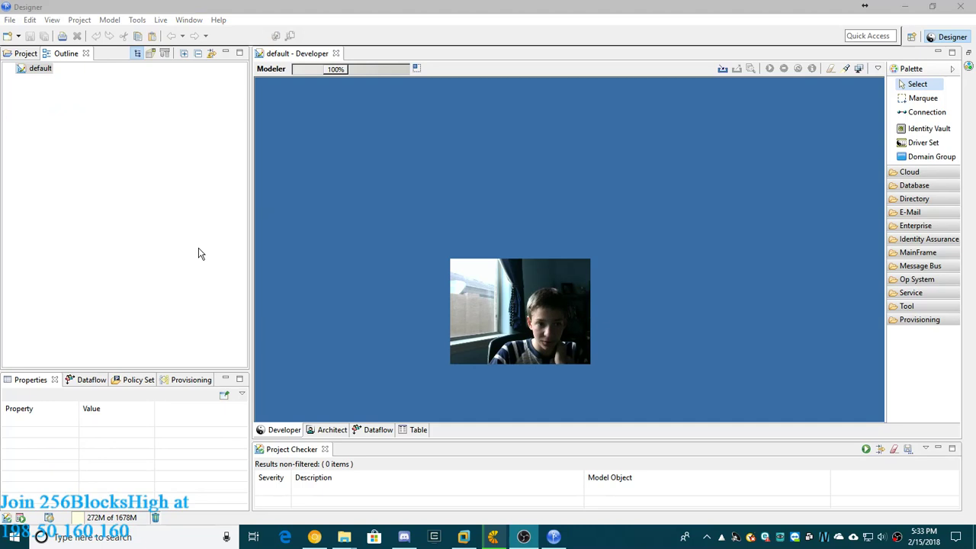
- Examine the default project's contents, including the Designer folder, and return to the outline view
{"action": "left_click", "coordinate": [23, 53]}
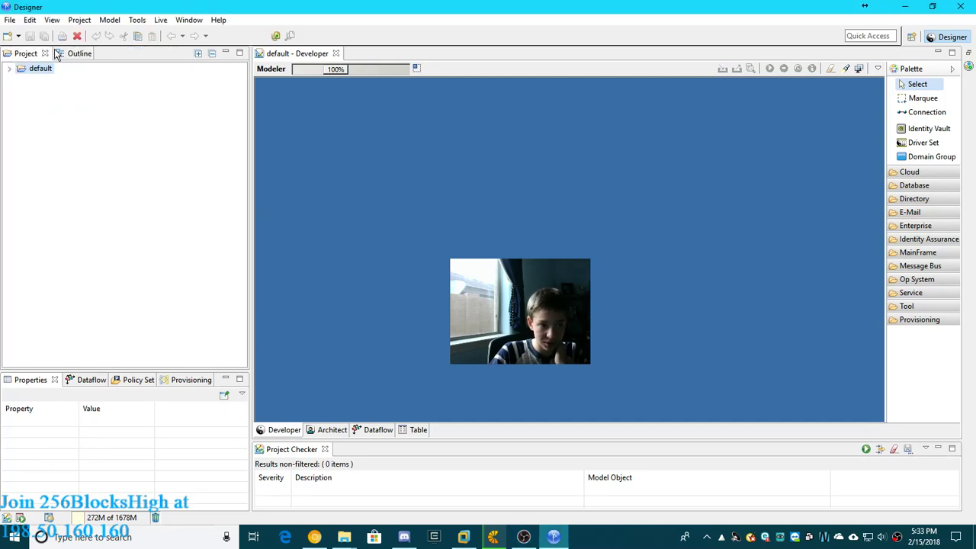
{"action": "left_click", "coordinate": [9, 68]}
{"action": "left_click", "coordinate": [21, 90]}
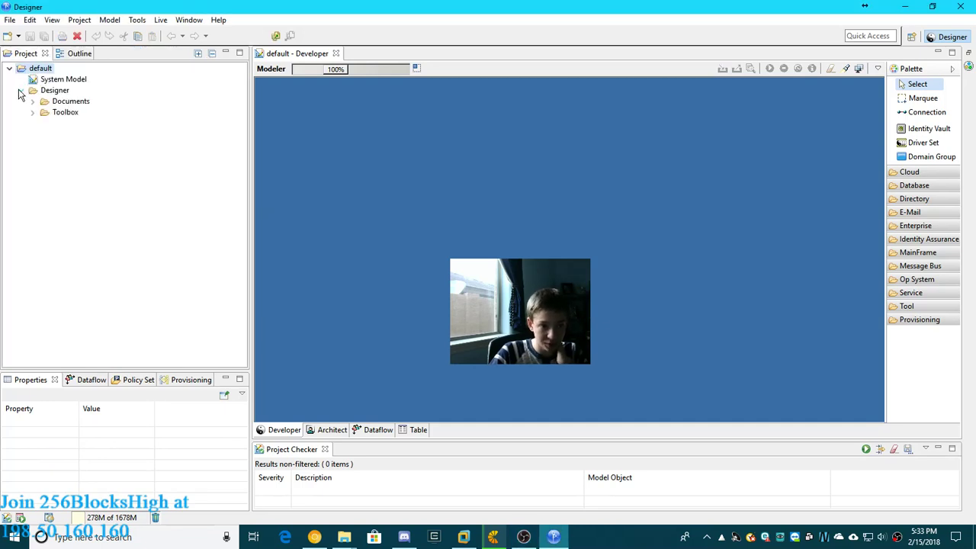
{"action": "left_click", "coordinate": [70, 54]}
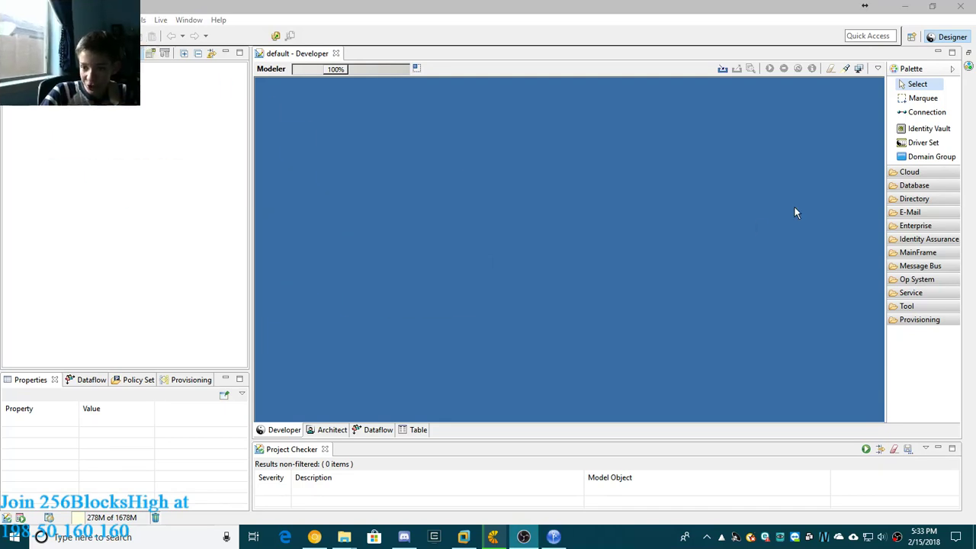
- Browse the applications offered in the modeler palette's Cloud category
{"action": "left_click", "coordinate": [757, 223]}
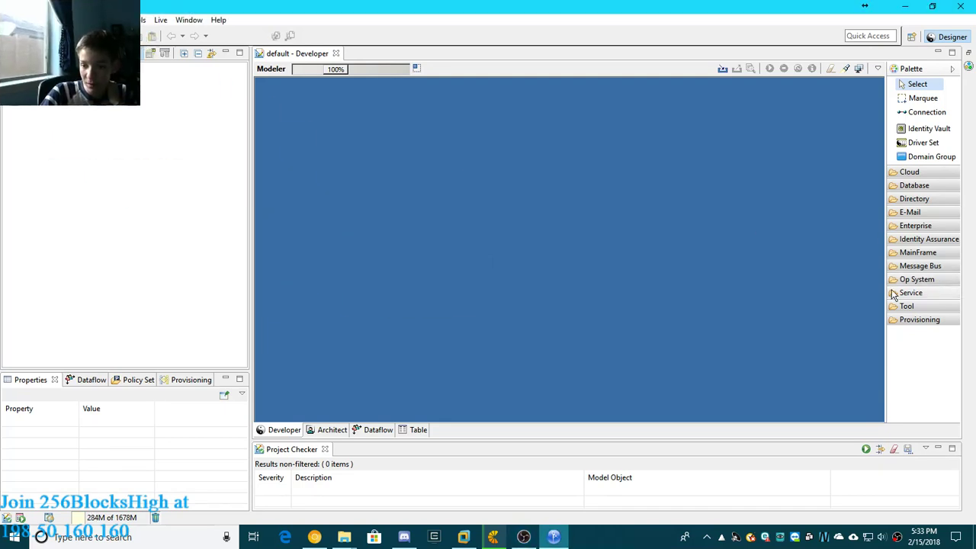
{"action": "left_click", "coordinate": [932, 177]}
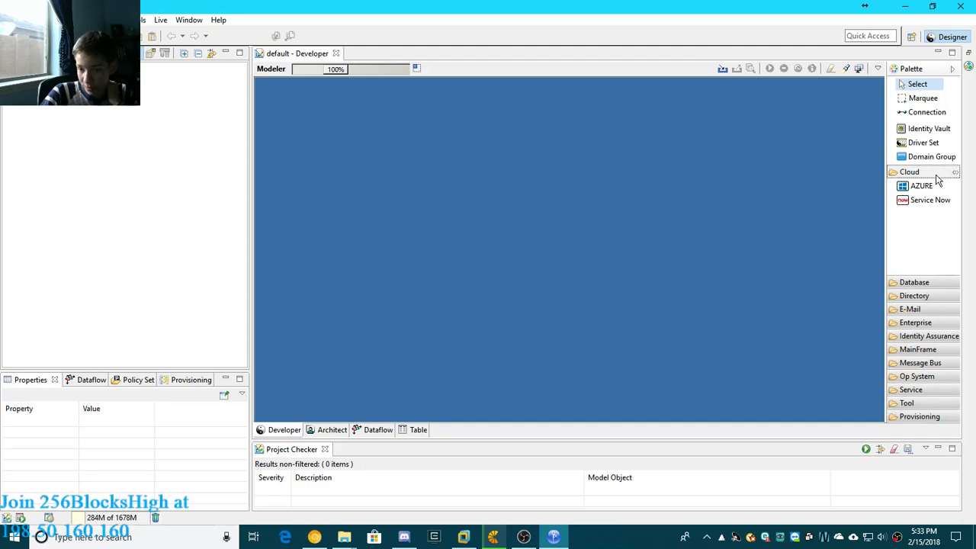
{"action": "left_click", "coordinate": [937, 176]}
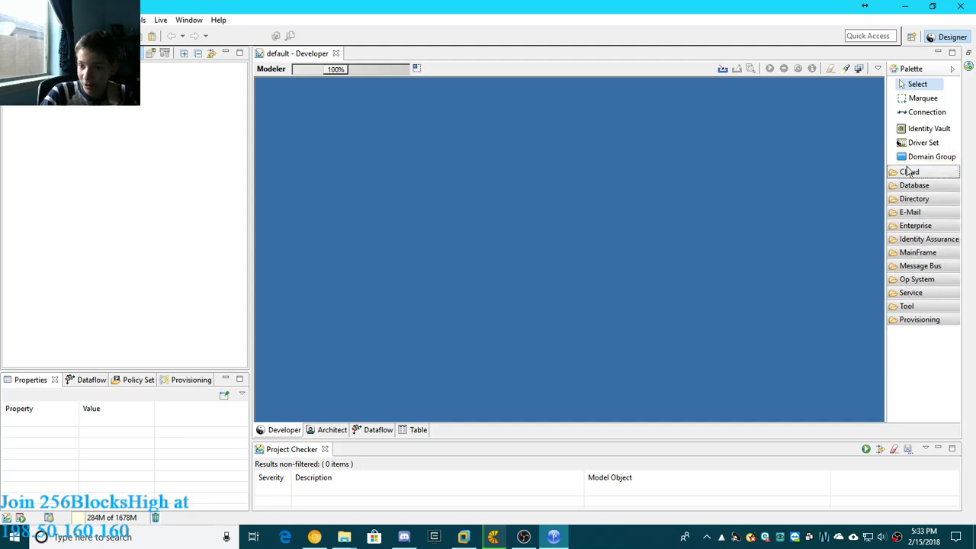
{"action": "left_click", "coordinate": [909, 173]}
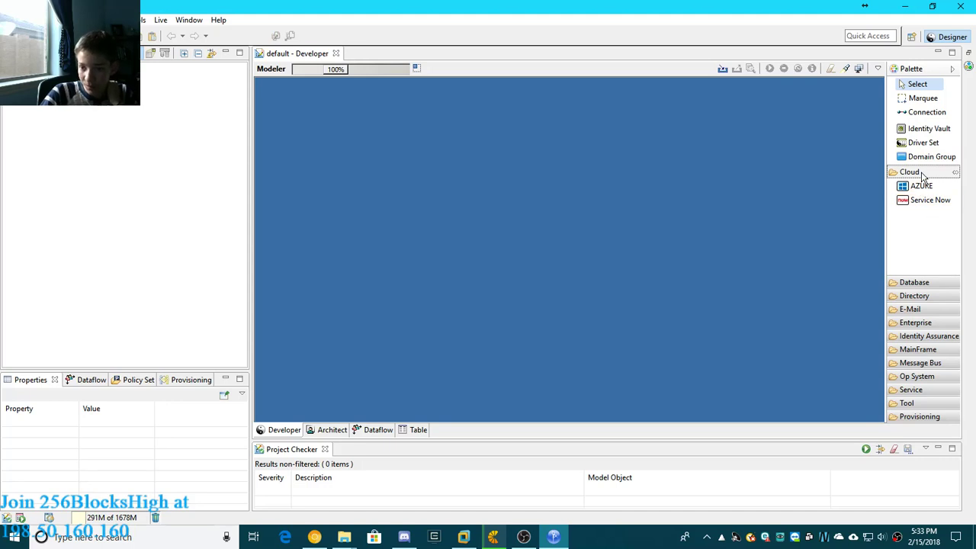
{"action": "left_click", "coordinate": [925, 174]}
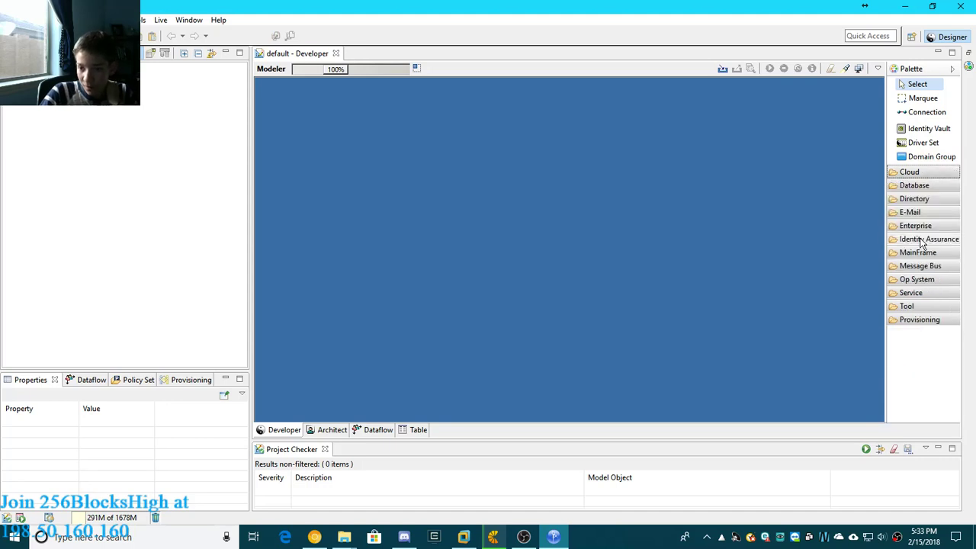
- Add a MySQL database application to the modeler canvas and auto-create its Identity Vault and server with the default settings
{"action": "left_click", "coordinate": [921, 187]}
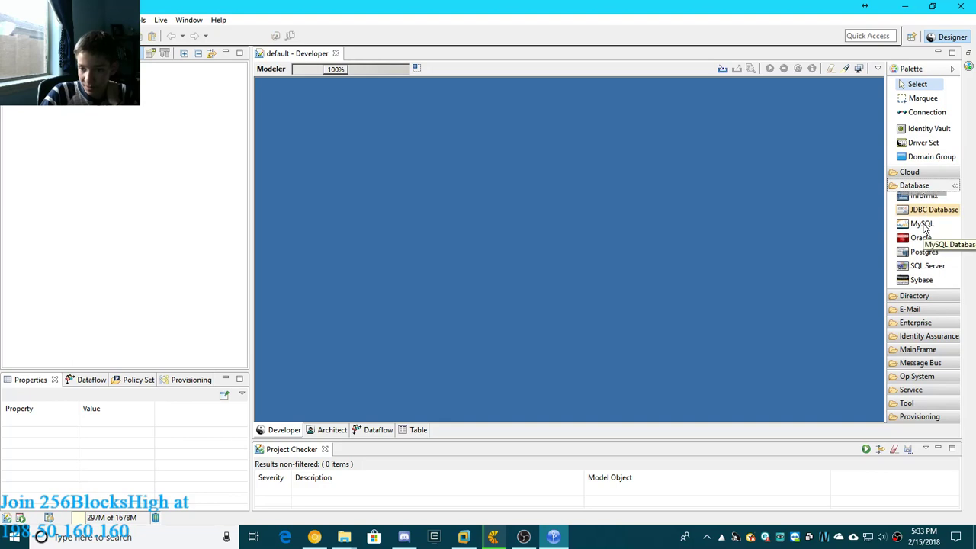
{"action": "scroll", "coordinate": [925, 231], "scroll_direction": "up", "scroll_amount": 1}
{"action": "left_click_drag", "start_coordinate": [929, 244], "coordinate": [493, 235]}
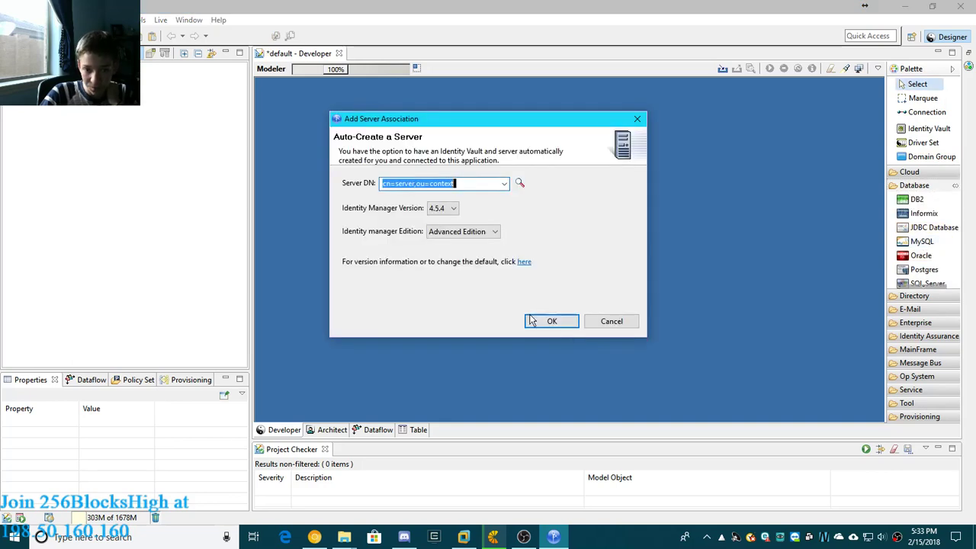
{"action": "left_click", "coordinate": [551, 321]}
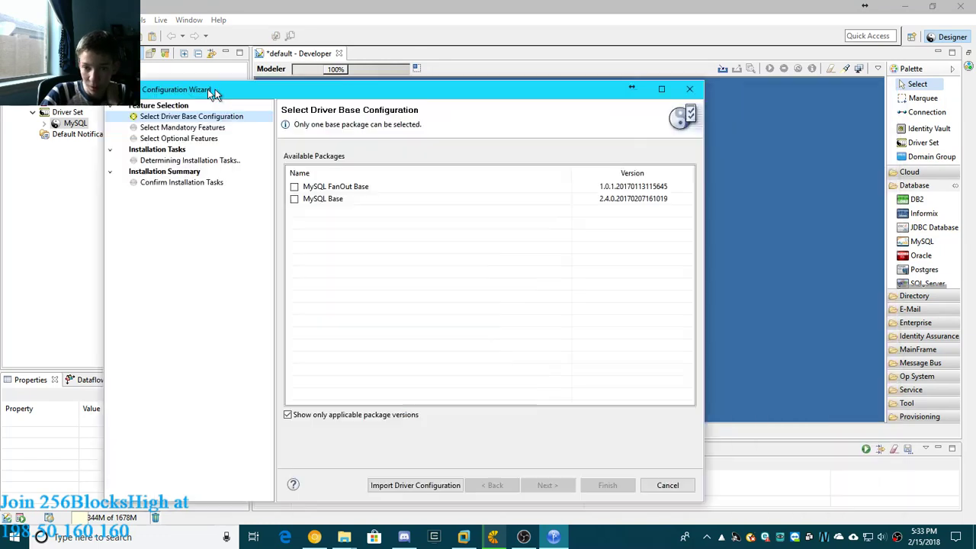
- Choose the MySQL Base package as the driver's base configuration
{"action": "left_click_drag", "start_coordinate": [275, 68], "coordinate": [280, 69]}
{"action": "left_click", "coordinate": [356, 174]}
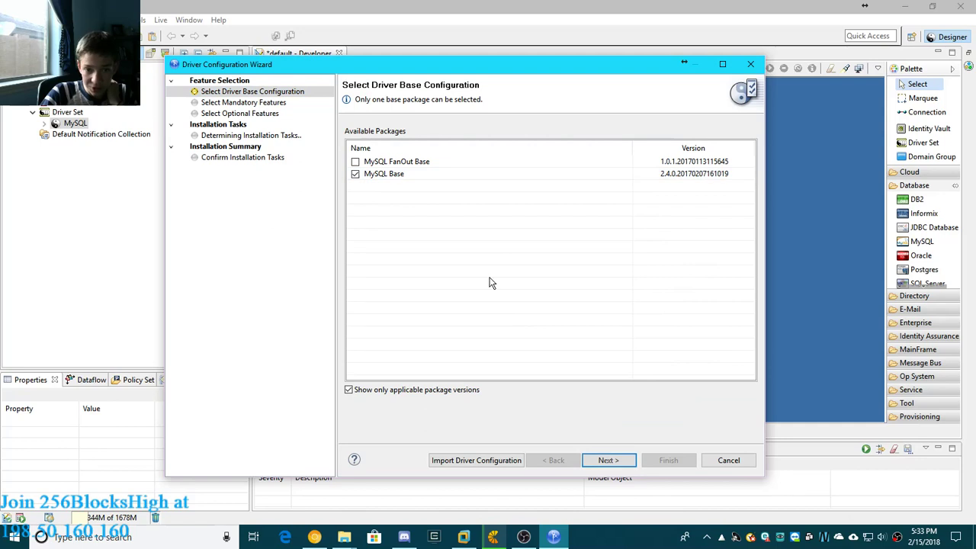
{"action": "left_click", "coordinate": [618, 460]}
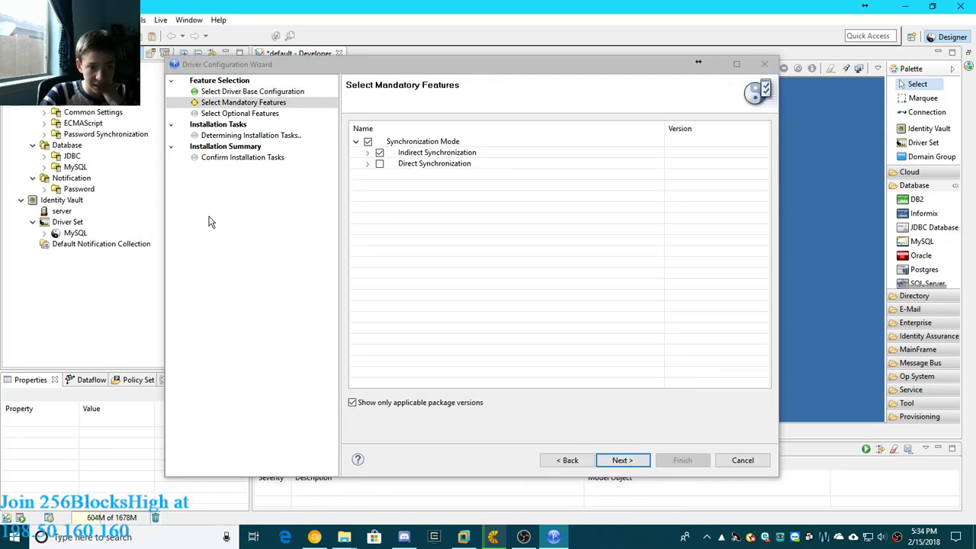
- Keep the default mandatory features with Indirect Synchronization and the default optional features, and accept installing the Common Settings dependency
{"action": "left_click", "coordinate": [621, 461]}
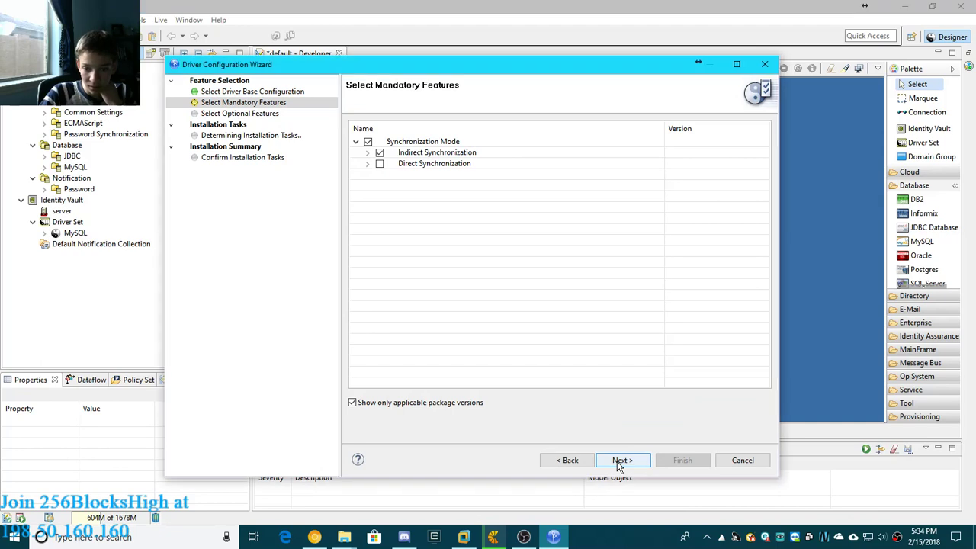
{"action": "left_click", "coordinate": [624, 461]}
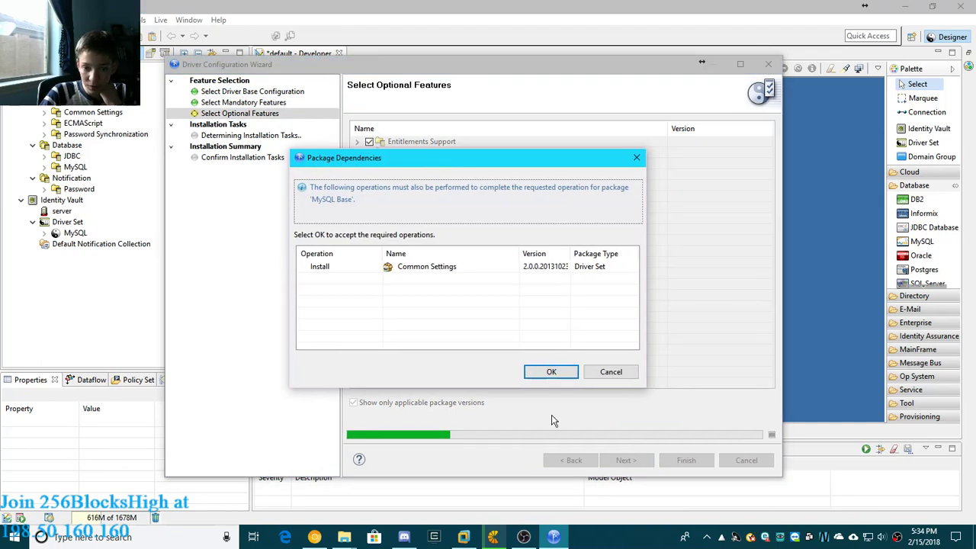
{"action": "left_click", "coordinate": [543, 370]}
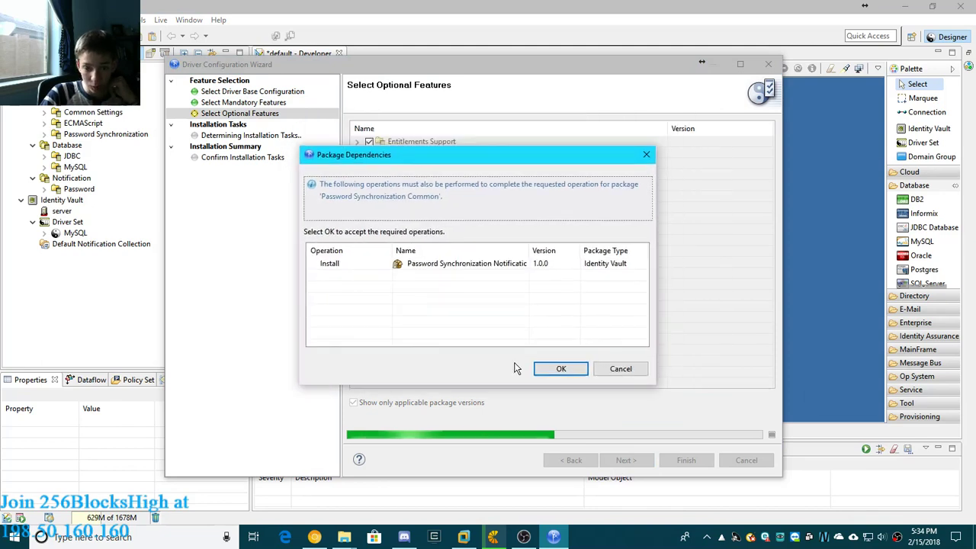
- Accept the Password Synchronization Notification dependency, and keep the default user and group containers and the driver name MySQL
{"action": "left_click", "coordinate": [552, 370]}
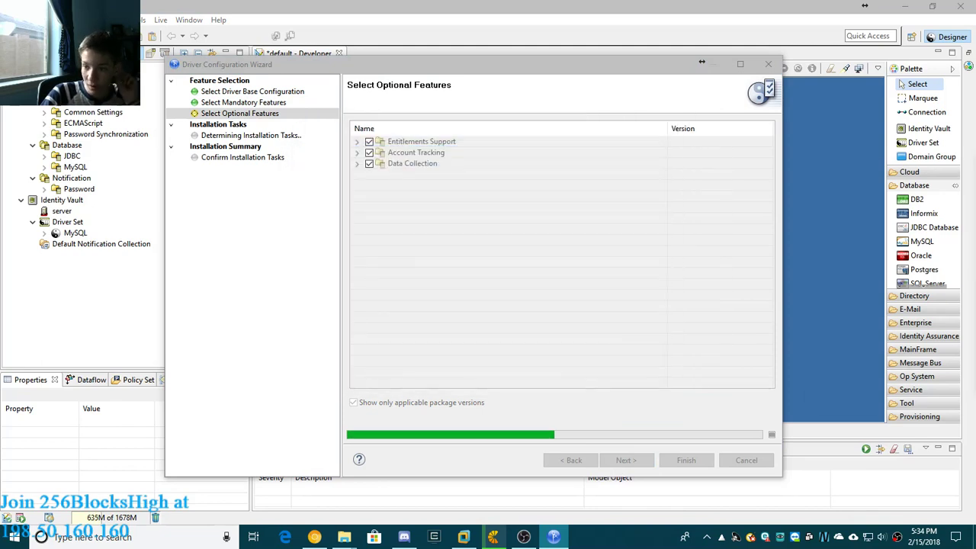
{"action": "left_click", "coordinate": [526, 429]}
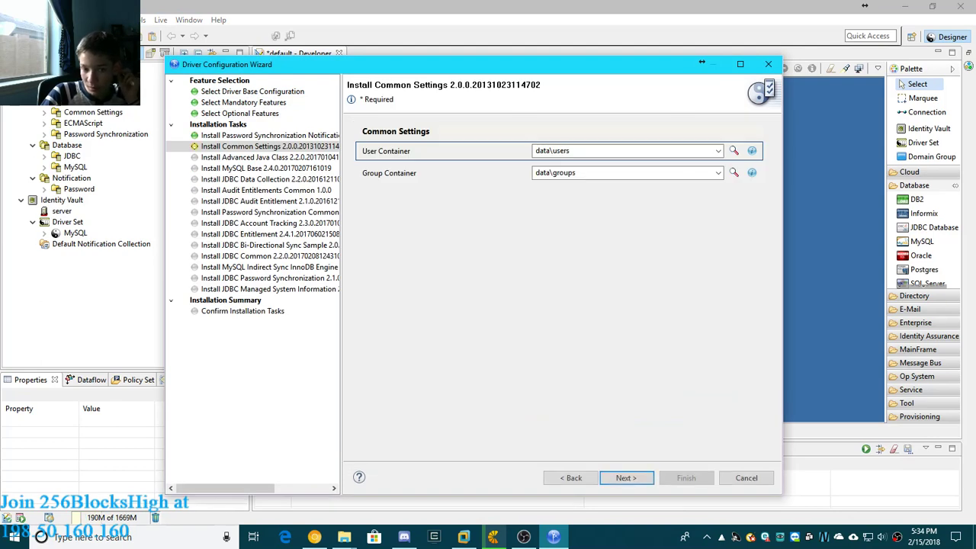
{"action": "left_click", "coordinate": [637, 481]}
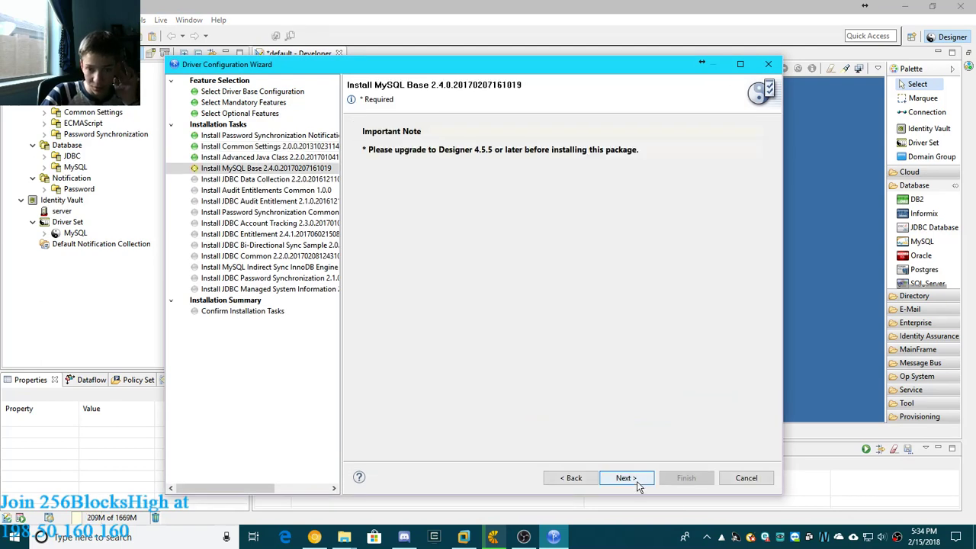
{"action": "left_click", "coordinate": [627, 479]}
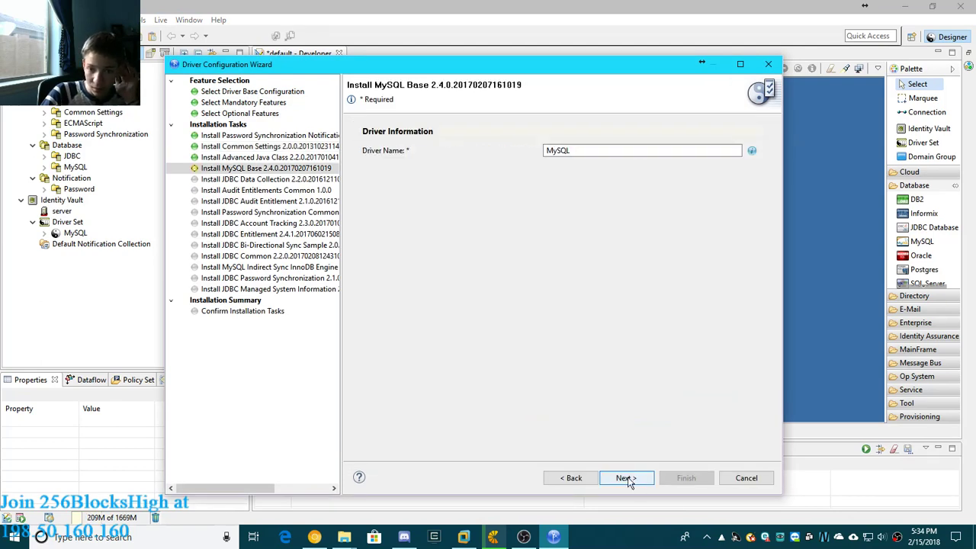
{"action": "left_click", "coordinate": [627, 479]}
- Set the database authentication password for the MySQL driver and keep the default synchronization and JDBC connection settings
{"action": "left_click", "coordinate": [627, 479]}
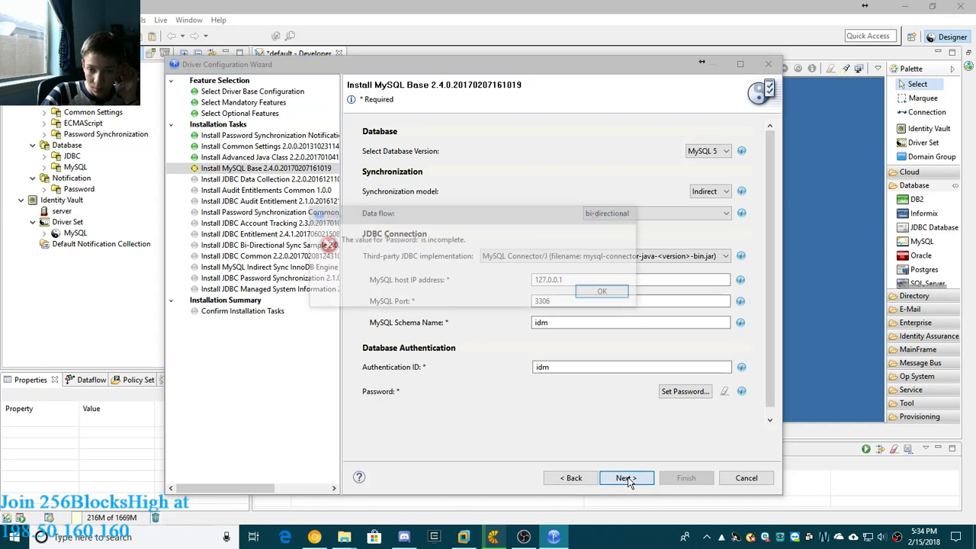
{"action": "left_click", "coordinate": [605, 293]}
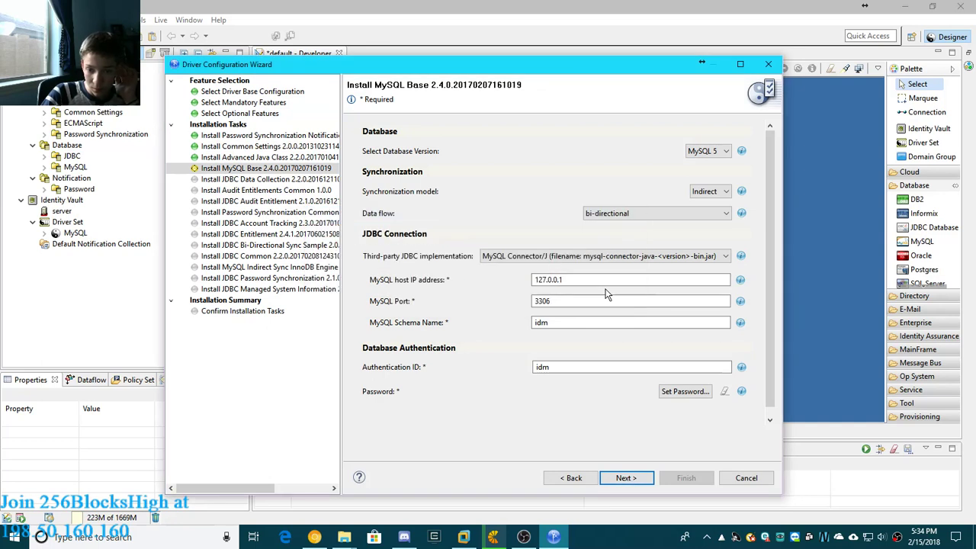
{"action": "left_click", "coordinate": [689, 395]}
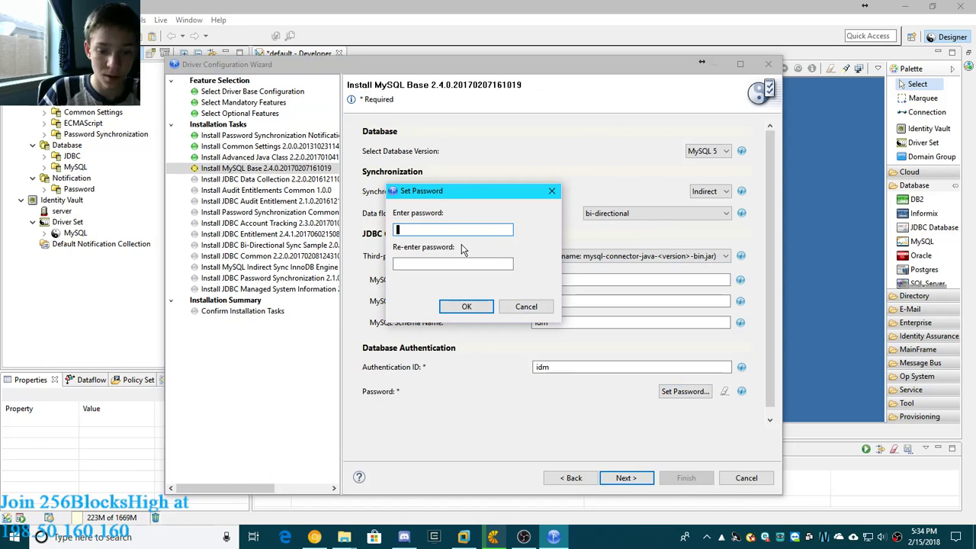
{"action": "type", "text": "•••••"}
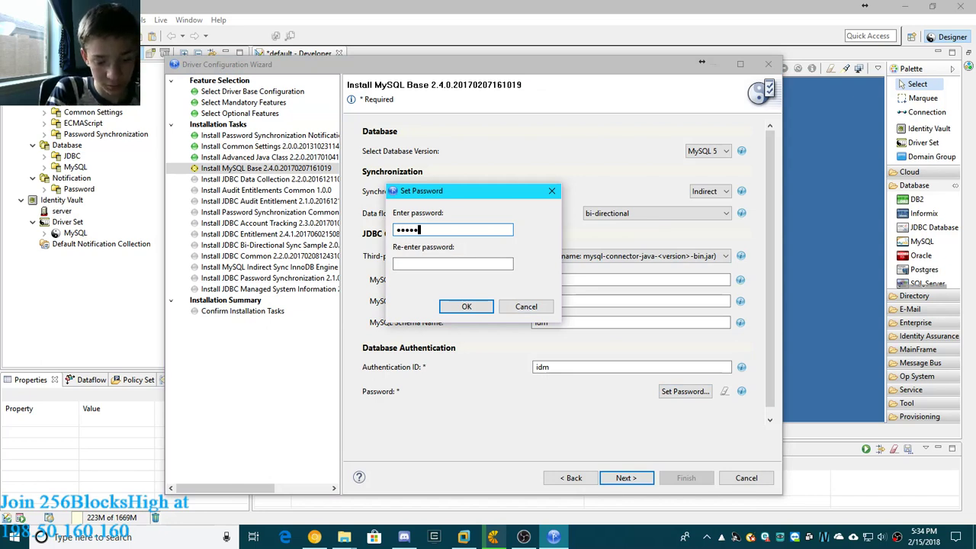
{"action": "left_click", "coordinate": [431, 263]}
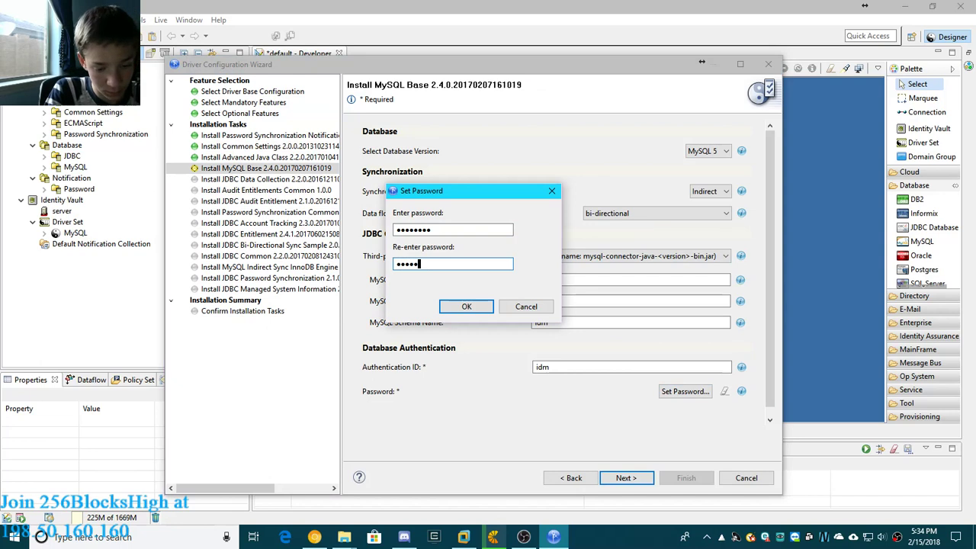
{"action": "left_click", "coordinate": [469, 306]}
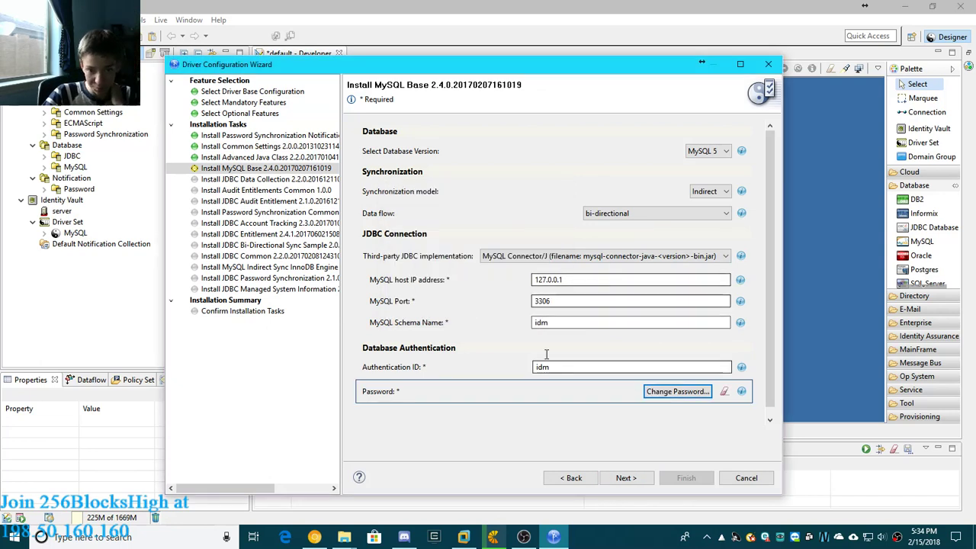
{"action": "left_click", "coordinate": [624, 478]}
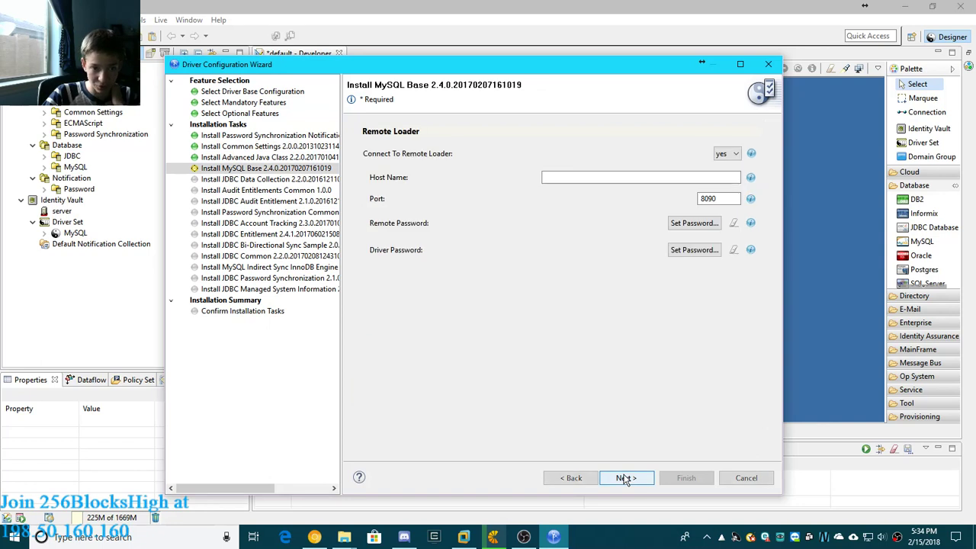
- Accept the default Remote Loader, Account Tracking and remaining JDBC package settings up to the managed system information
{"action": "left_click", "coordinate": [625, 478]}
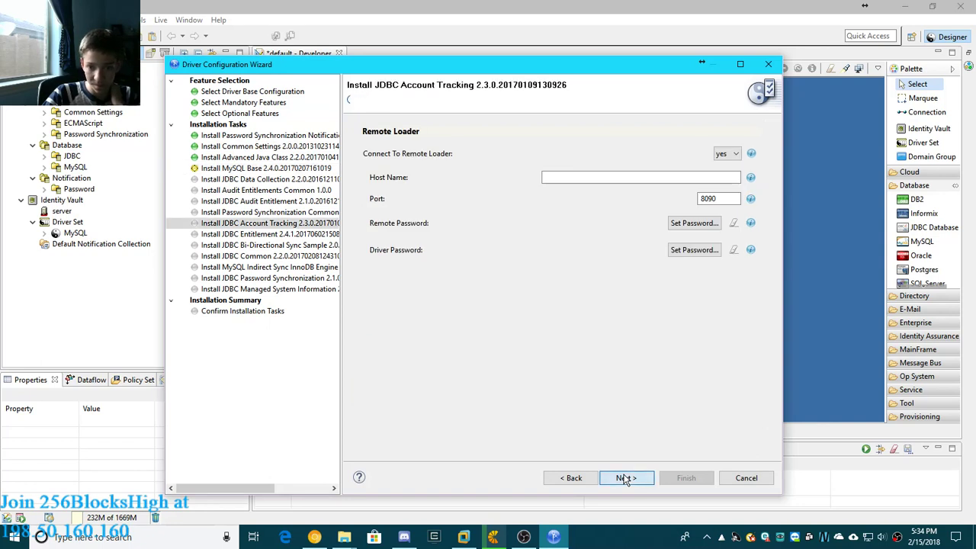
{"action": "left_click", "coordinate": [625, 478]}
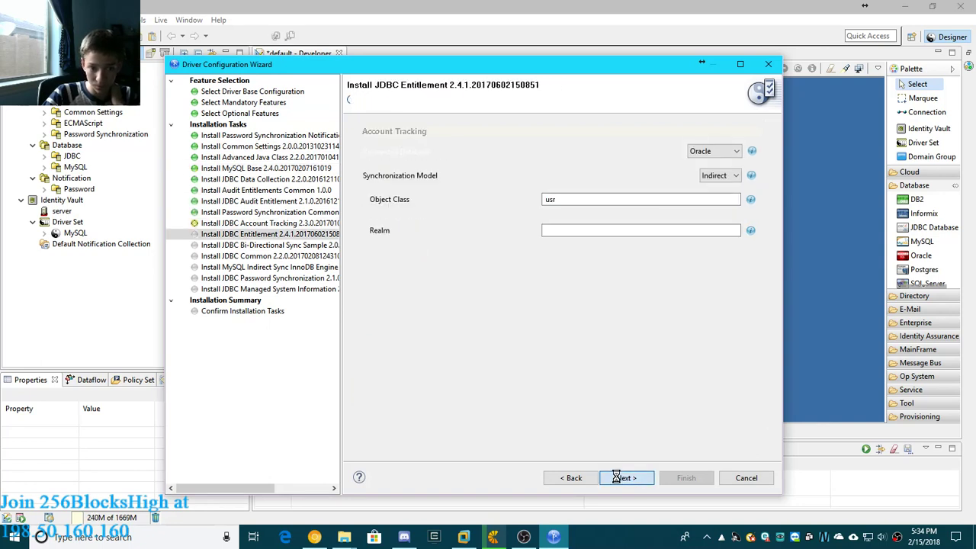
{"action": "left_click", "coordinate": [625, 478]}
{"action": "left_click", "coordinate": [624, 478]}
{"action": "left_click", "coordinate": [625, 478]}
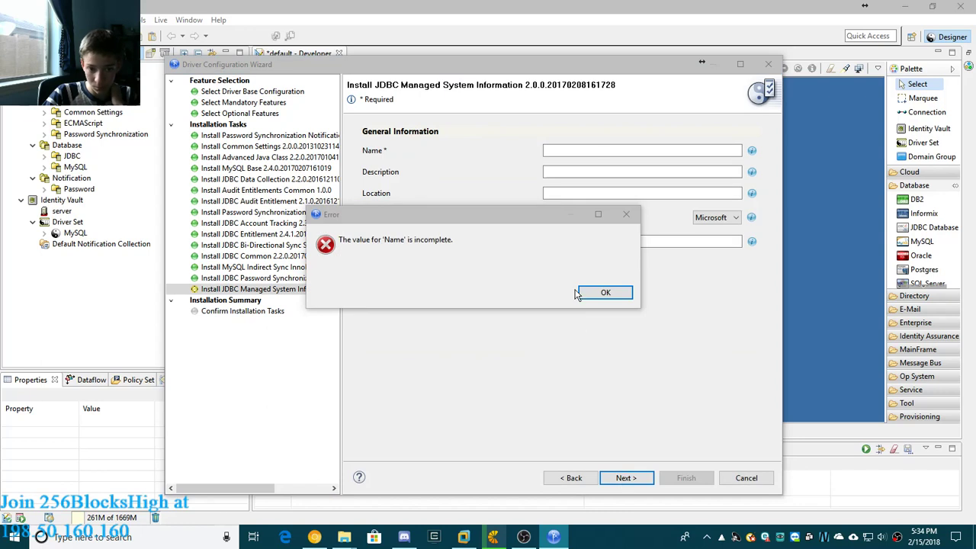
- Name the managed system mysql in its general information, keeping Microsoft as the vendor
{"action": "left_click", "coordinate": [605, 294]}
{"action": "left_click", "coordinate": [592, 149]}
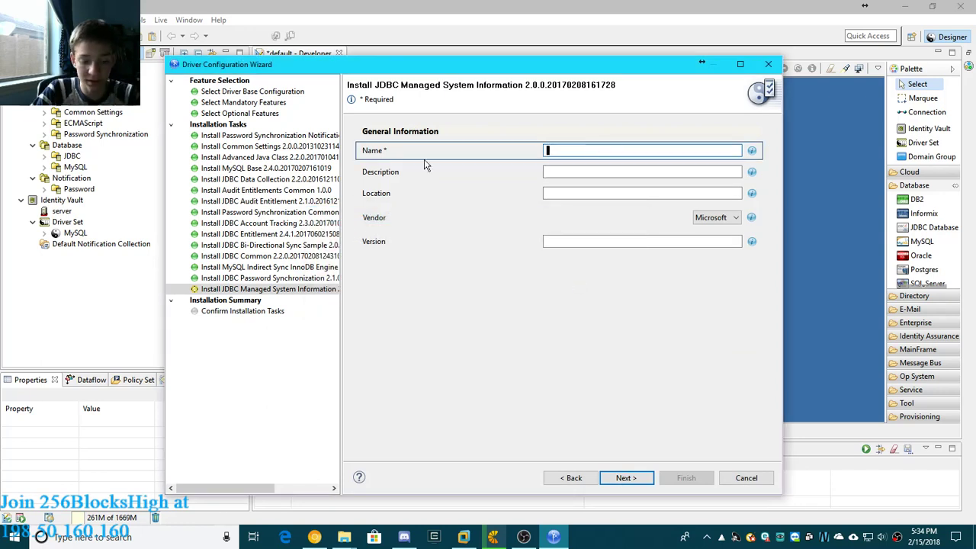
{"action": "type", "text": "mysql"}
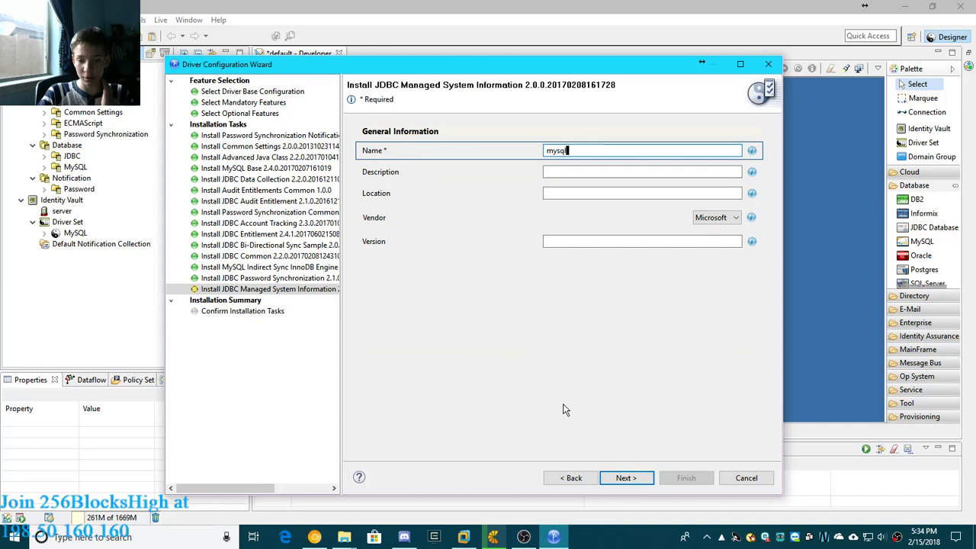
{"action": "left_click", "coordinate": [626, 477]}
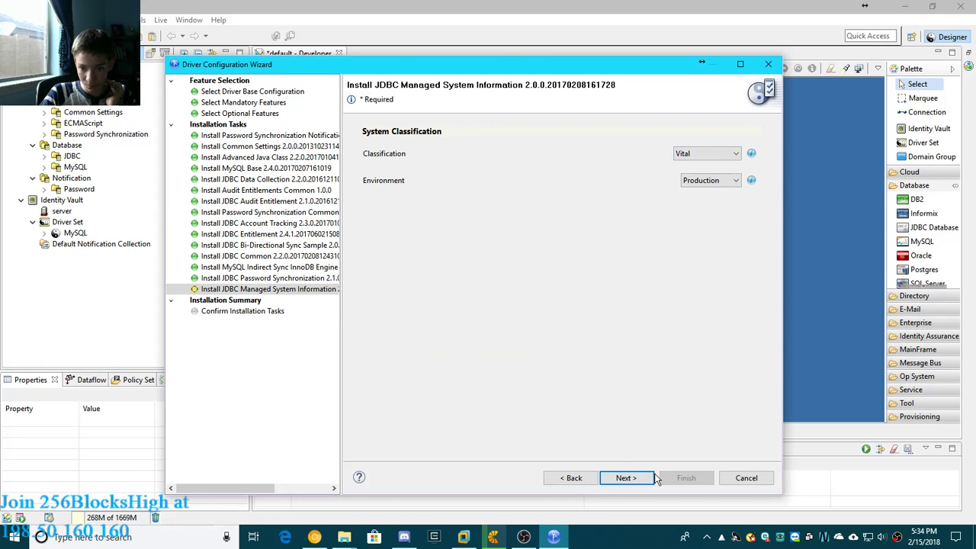
- Set the managed system's environment to Development, leave the ownership blank and finish installing the driver packages
{"action": "left_click", "coordinate": [625, 478]}
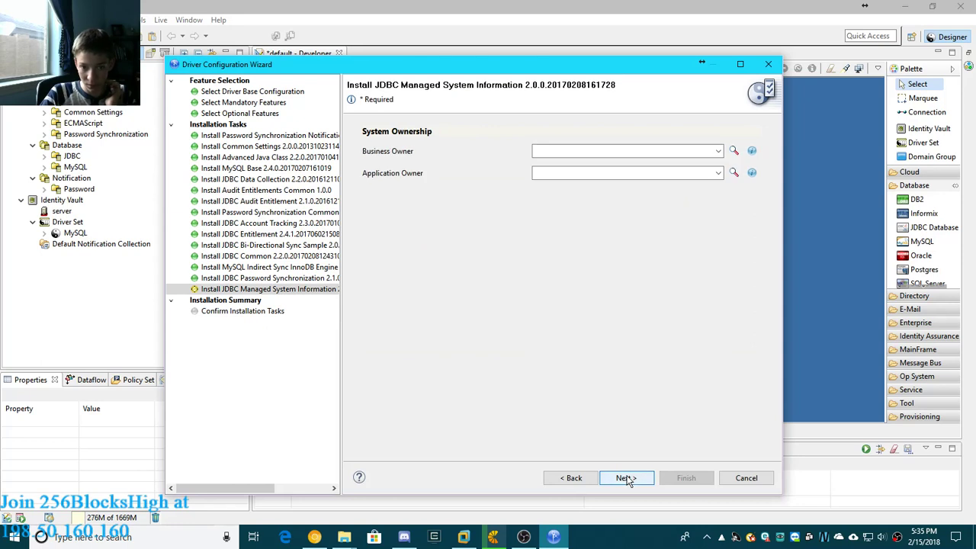
{"action": "left_click", "coordinate": [572, 479]}
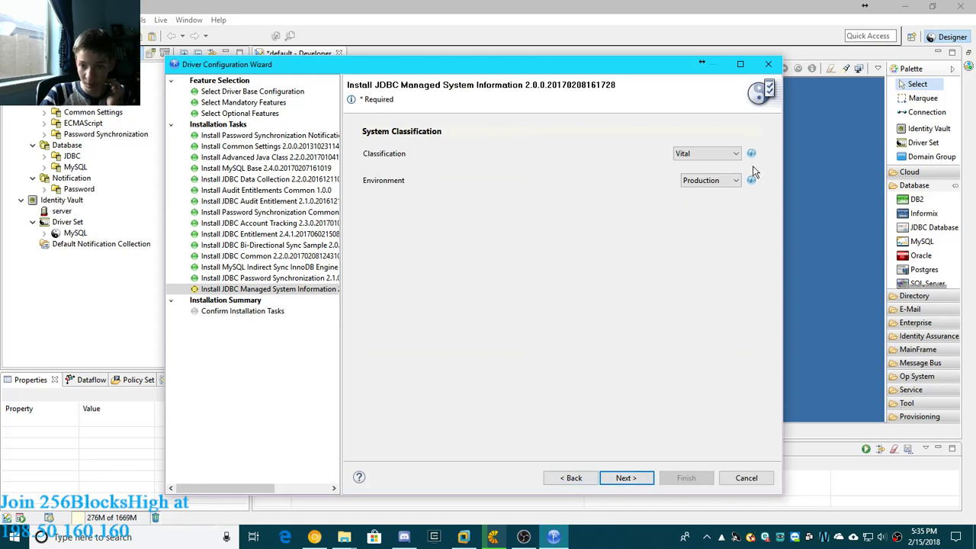
{"action": "left_click", "coordinate": [710, 185]}
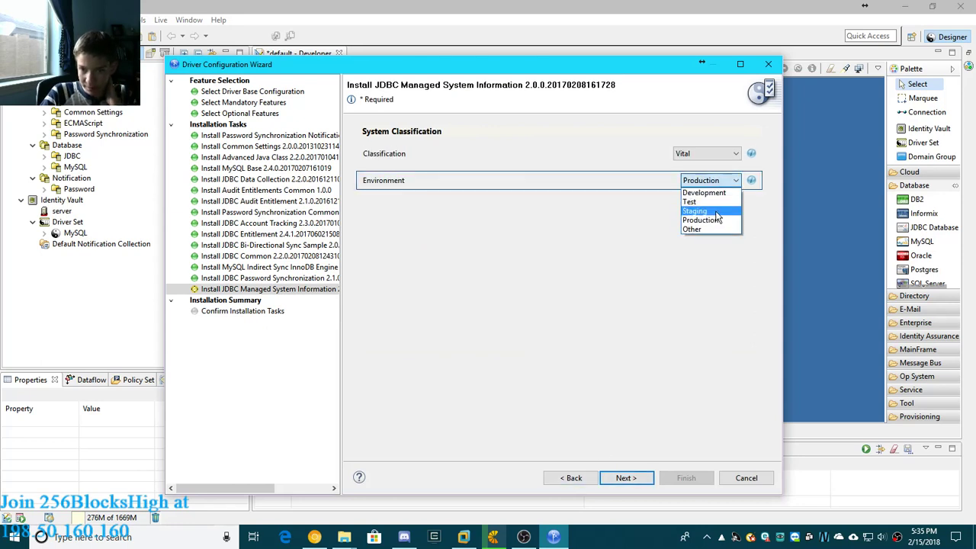
{"action": "left_click", "coordinate": [710, 193]}
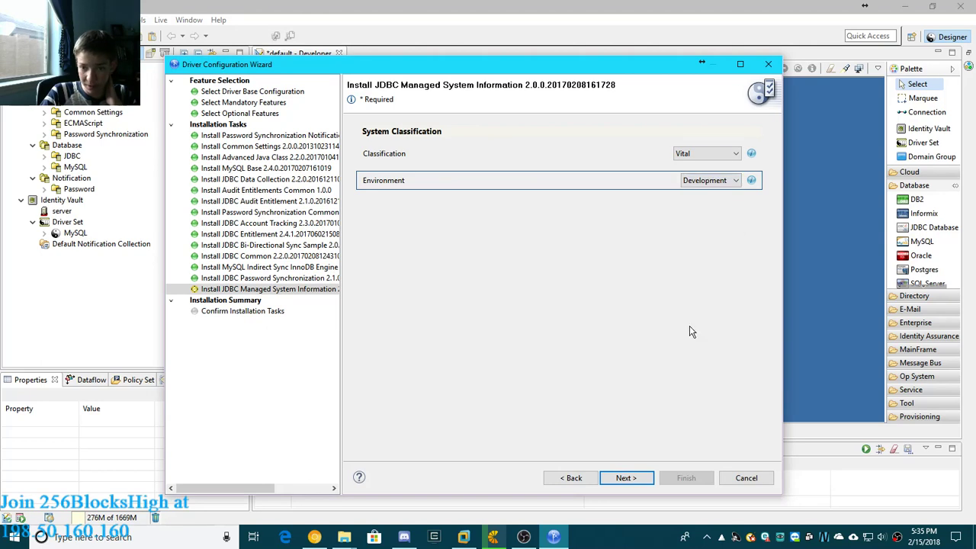
{"action": "left_click", "coordinate": [626, 478]}
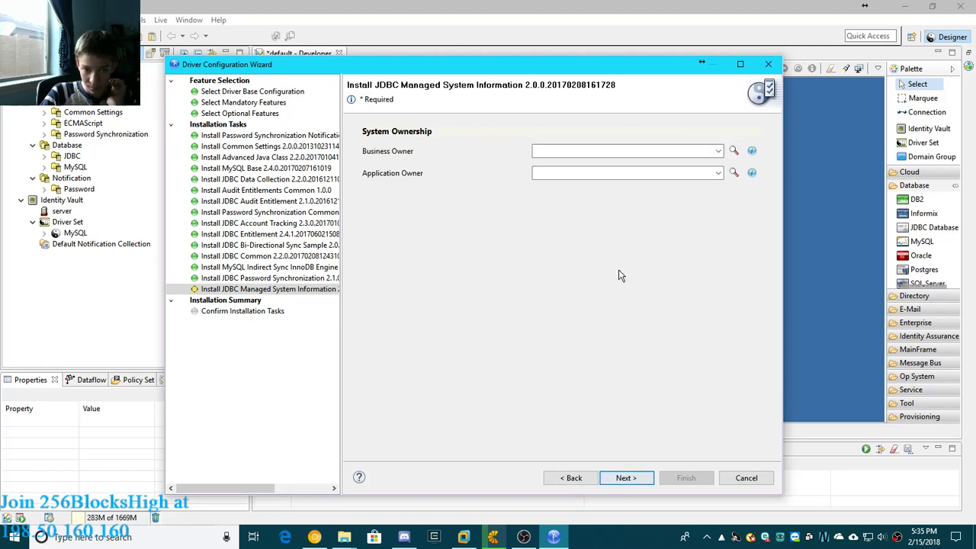
{"action": "left_click", "coordinate": [627, 479]}
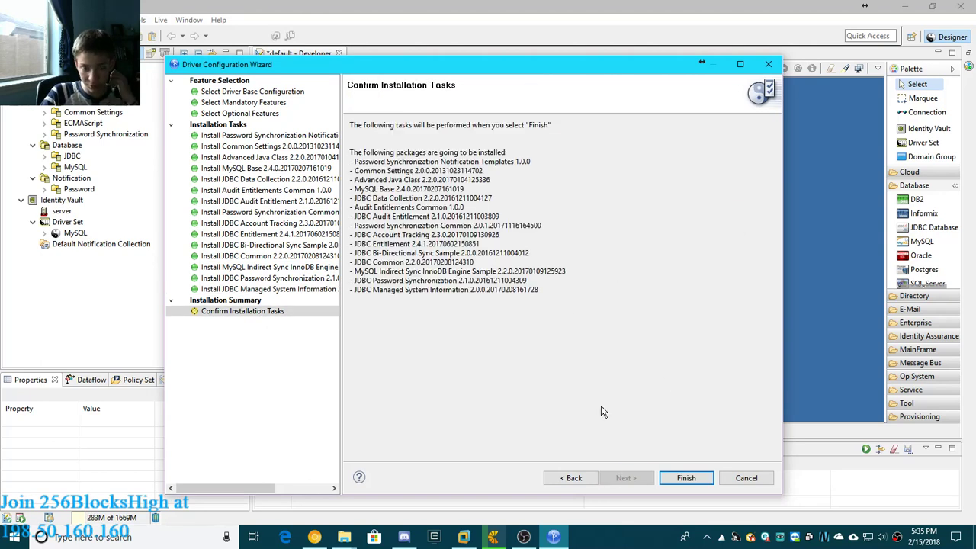
{"action": "left_click", "coordinate": [687, 478]}
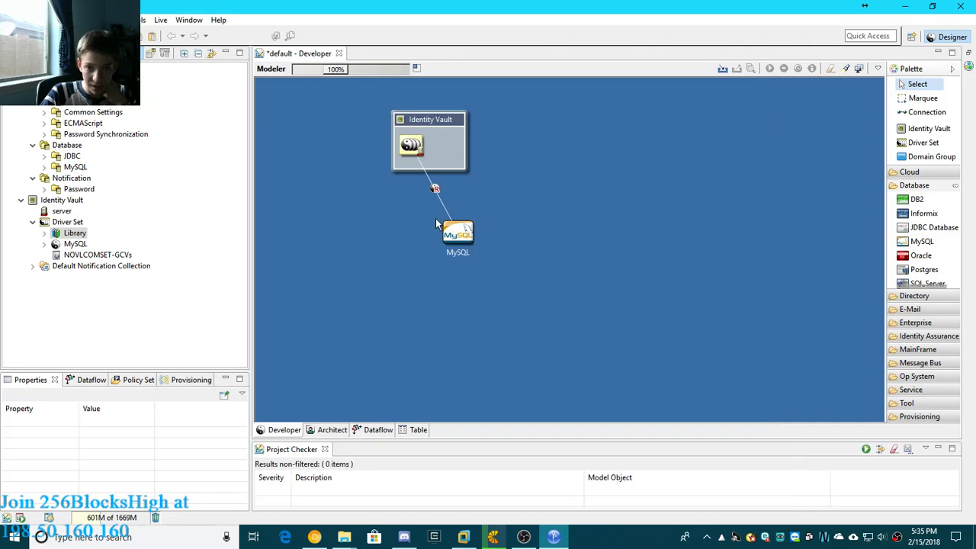
- Look over the MySQL application on the canvas and the applications in the palette's Database and E-Mail categories
{"action": "left_click", "coordinate": [458, 240]}
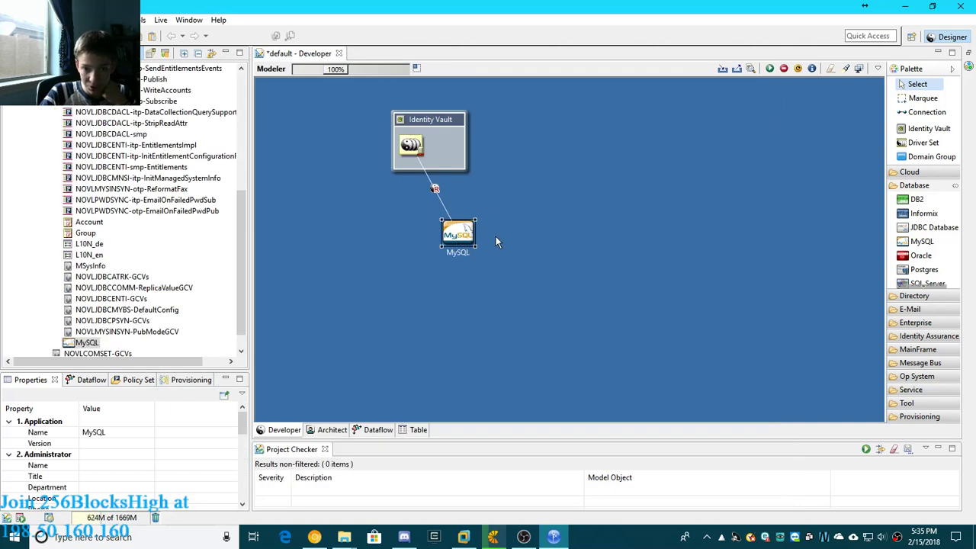
{"action": "left_click", "coordinate": [583, 299]}
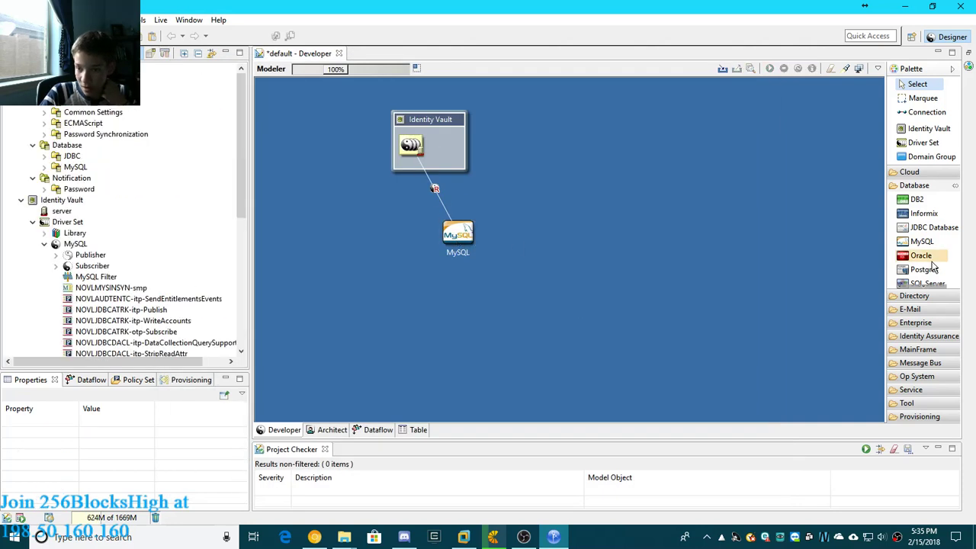
{"action": "scroll", "coordinate": [932, 262], "scroll_direction": "down", "scroll_amount": 2}
{"action": "scroll", "coordinate": [934, 263], "scroll_direction": "up", "scroll_amount": 2}
{"action": "scroll", "coordinate": [932, 263], "scroll_direction": "down", "scroll_amount": 2}
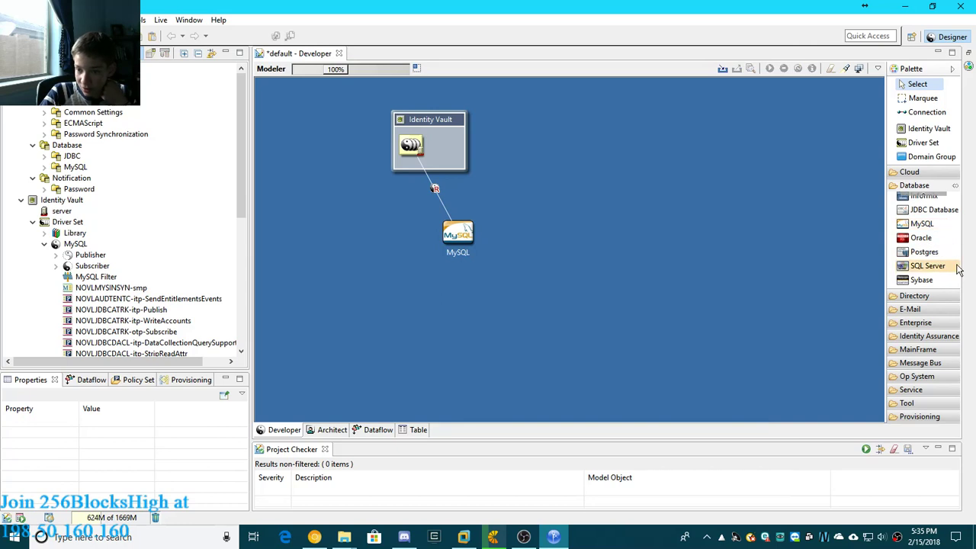
{"action": "left_click", "coordinate": [917, 188]}
{"action": "left_click", "coordinate": [914, 212]}
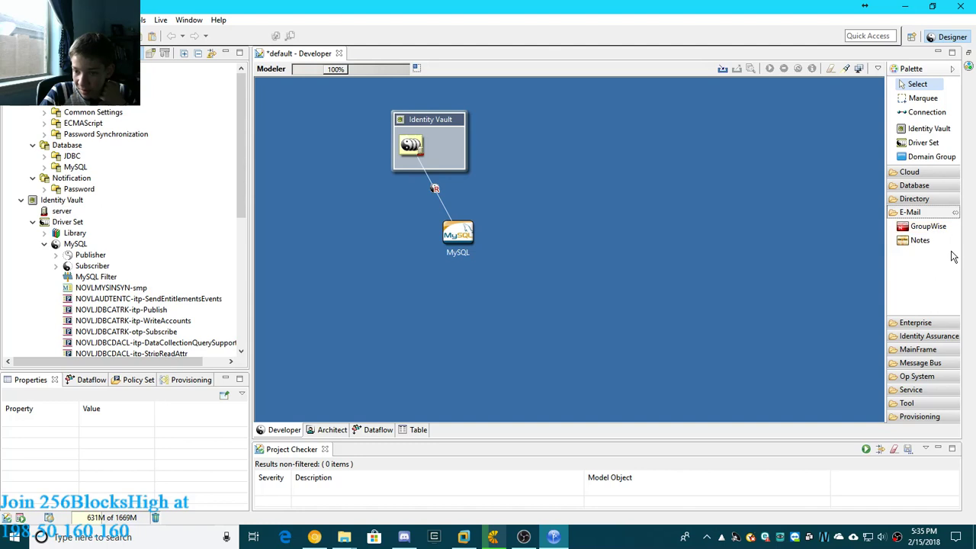
{"action": "left_click", "coordinate": [917, 242]}
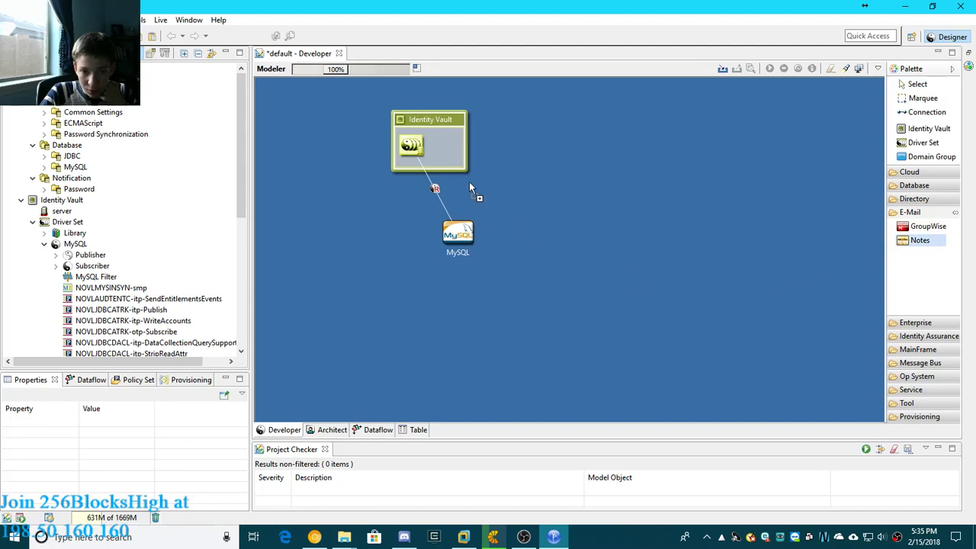
{"action": "left_click", "coordinate": [911, 212]}
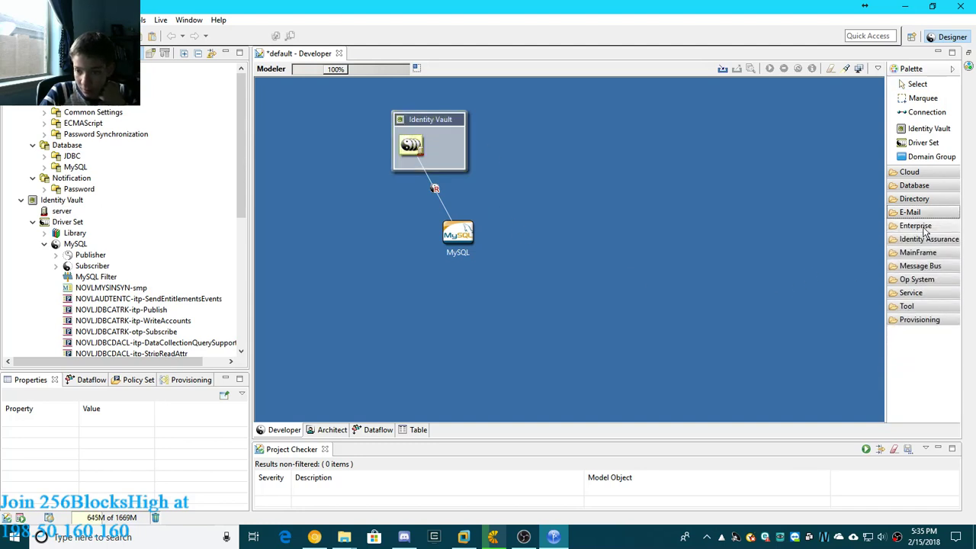
- Add a BANNER application from the palette's Enterprise category to the canvas beside the Identity Vault
{"action": "left_click", "coordinate": [924, 229]}
{"action": "left_click", "coordinate": [936, 239]}
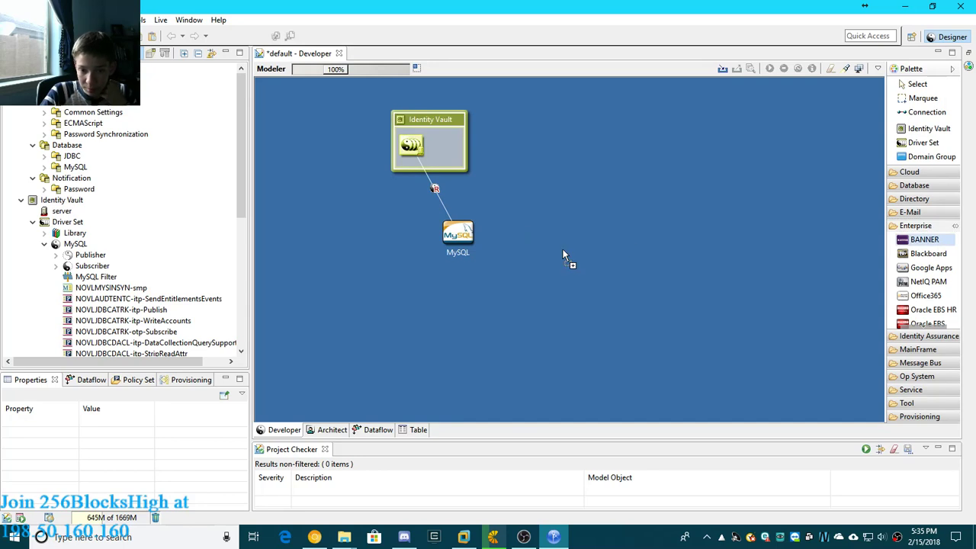
{"action": "left_click", "coordinate": [550, 174]}
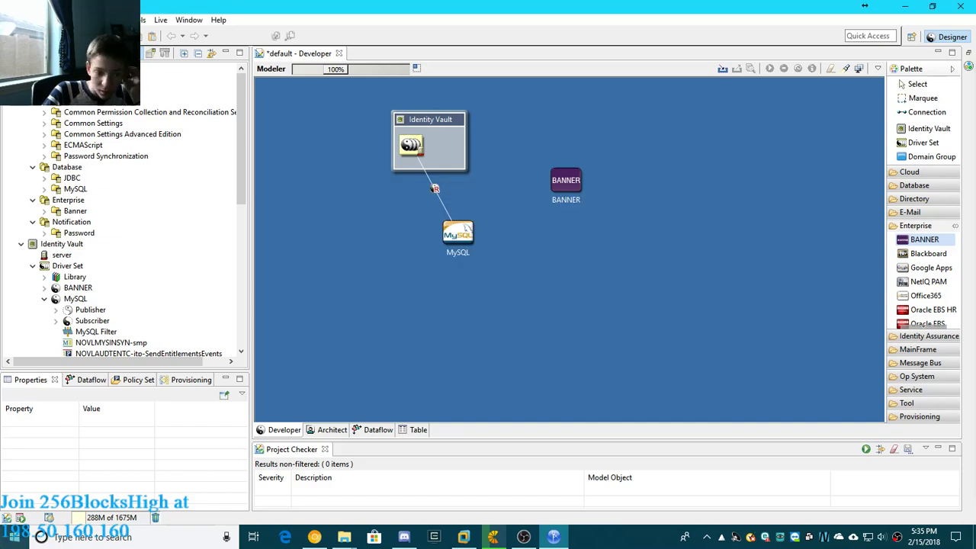
{"action": "left_click", "coordinate": [14, 537]}
{"action": "left_click", "coordinate": [44, 487]}
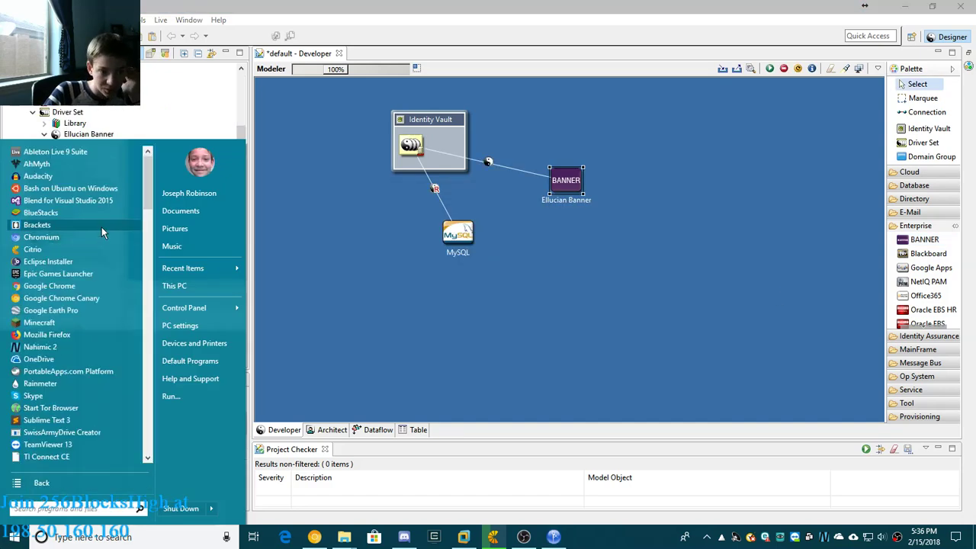
{"action": "scroll", "coordinate": [102, 212], "scroll_direction": "down", "scroll_amount": 10}
{"action": "scroll", "coordinate": [102, 216], "scroll_direction": "up", "scroll_amount": 1}
{"action": "scroll", "coordinate": [105, 217], "scroll_direction": "up", "scroll_amount": 2}
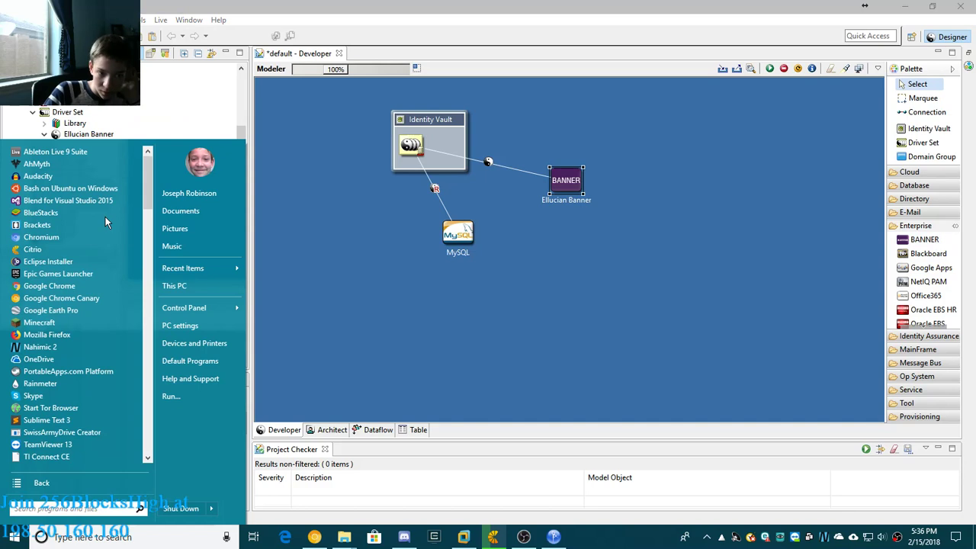
{"action": "left_click", "coordinate": [641, 264]}
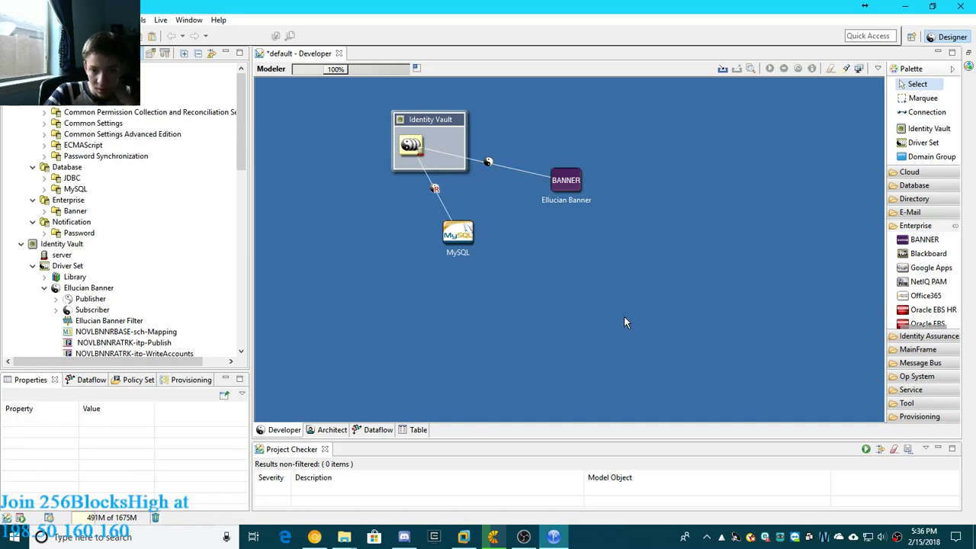
- Add a Top Secret application from the palette's MainFrame category to the canvas beyond the BANNER application
{"action": "left_click", "coordinate": [913, 231]}
{"action": "left_click", "coordinate": [926, 239]}
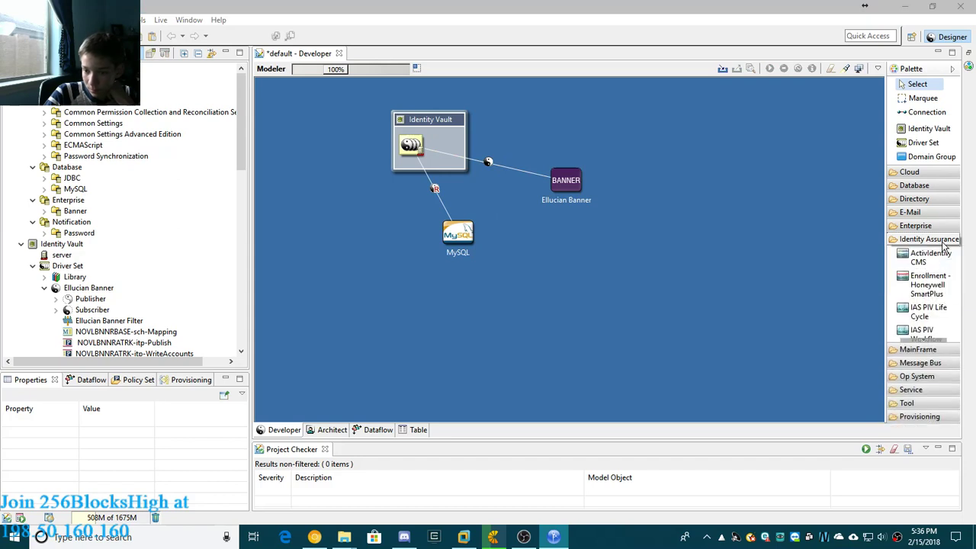
{"action": "left_click", "coordinate": [944, 241]}
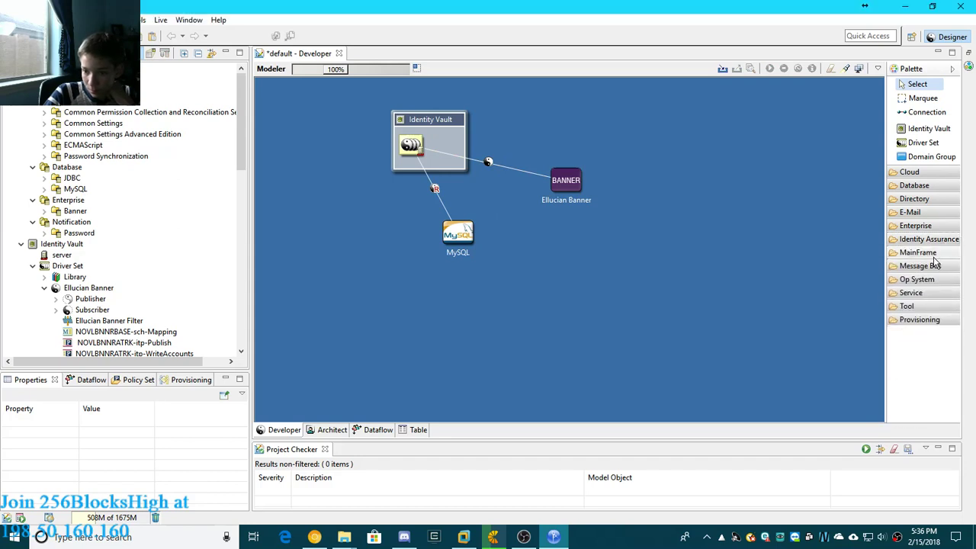
{"action": "left_click", "coordinate": [937, 255]}
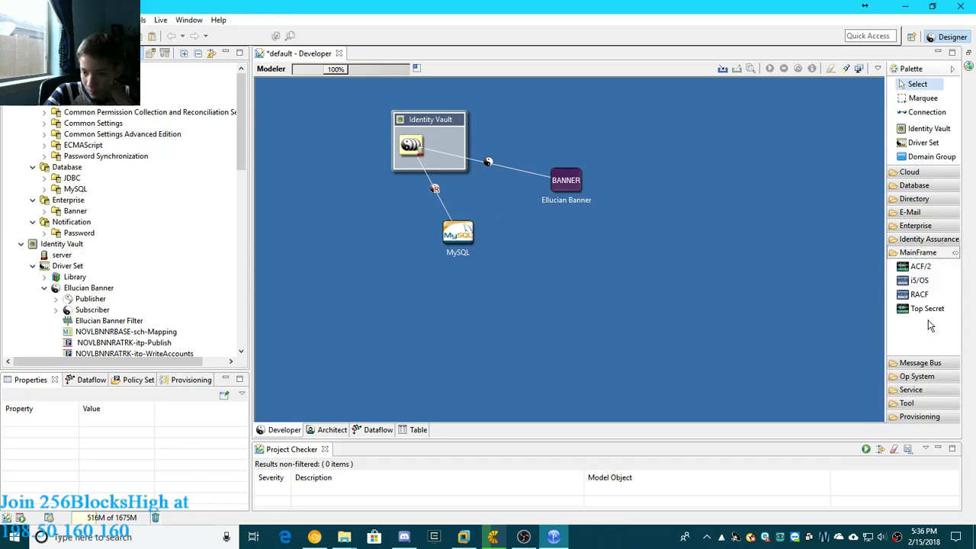
{"action": "left_click", "coordinate": [928, 308]}
{"action": "left_click", "coordinate": [674, 192]}
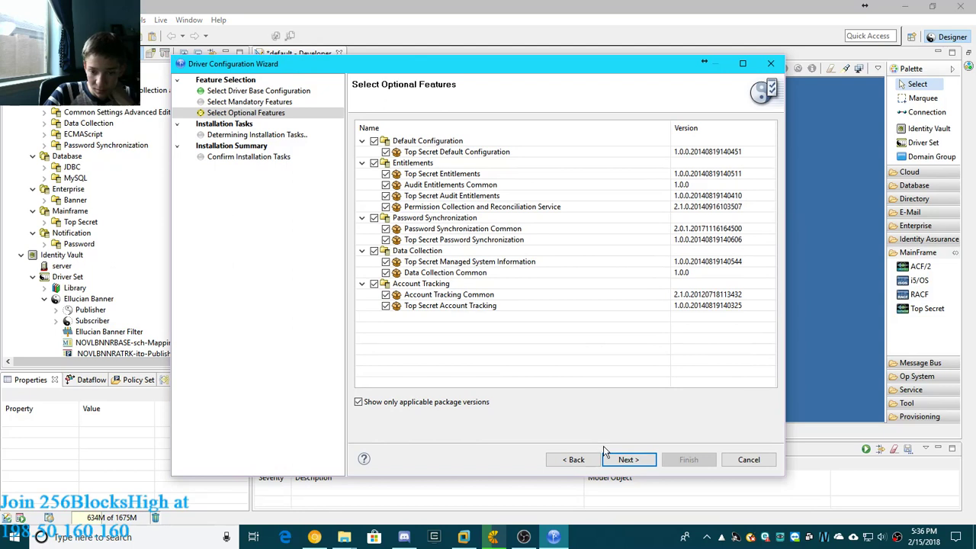
- Keep all optional Top Secret features, including the required Common Settings Advanced Edition package, and accept the default package settings up to the managed system information
{"action": "left_click", "coordinate": [627, 461]}
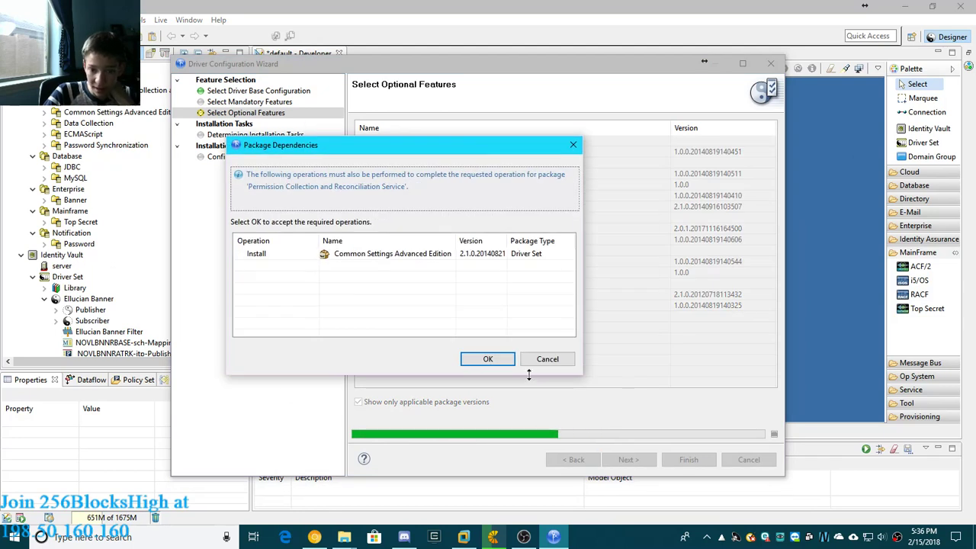
{"action": "left_click", "coordinate": [484, 358]}
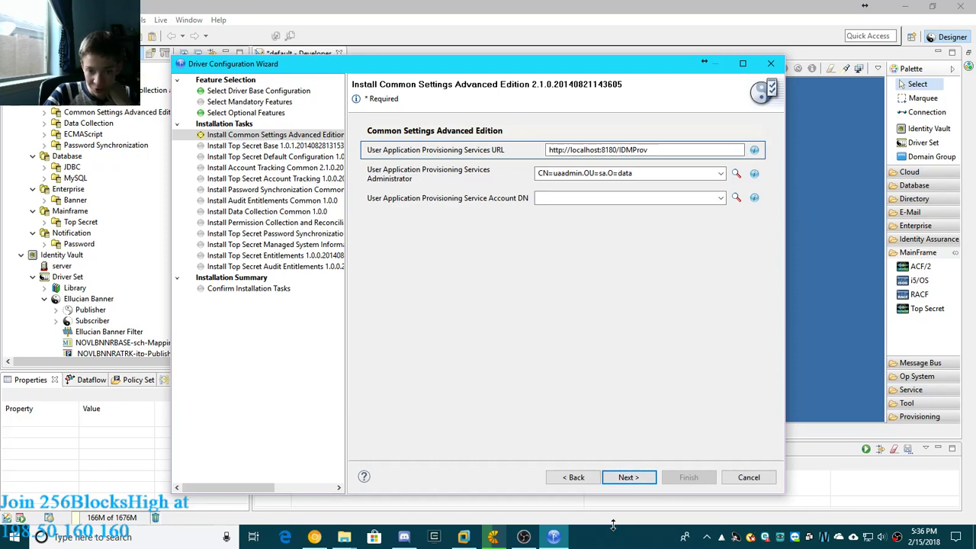
{"action": "left_click", "coordinate": [627, 478]}
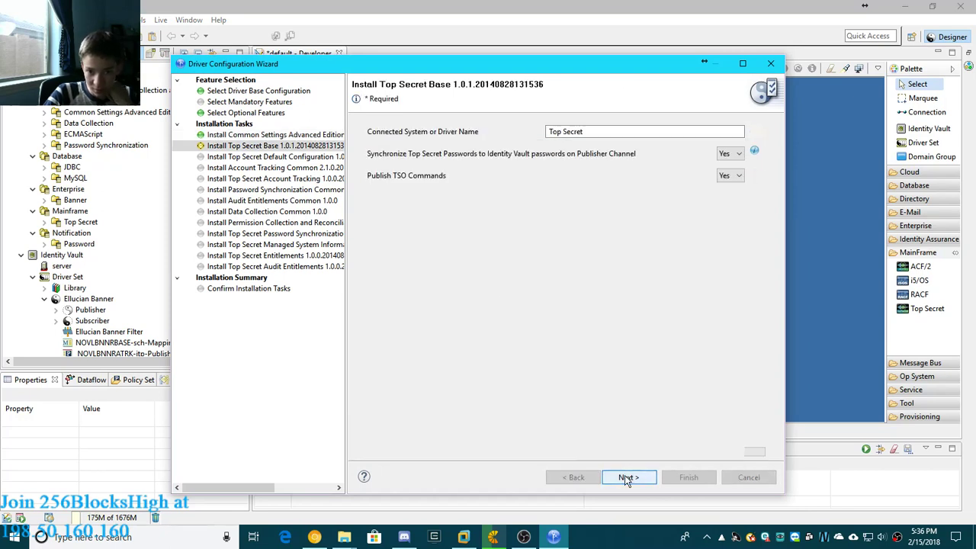
{"action": "left_click", "coordinate": [627, 478]}
{"action": "left_click", "coordinate": [627, 478]}
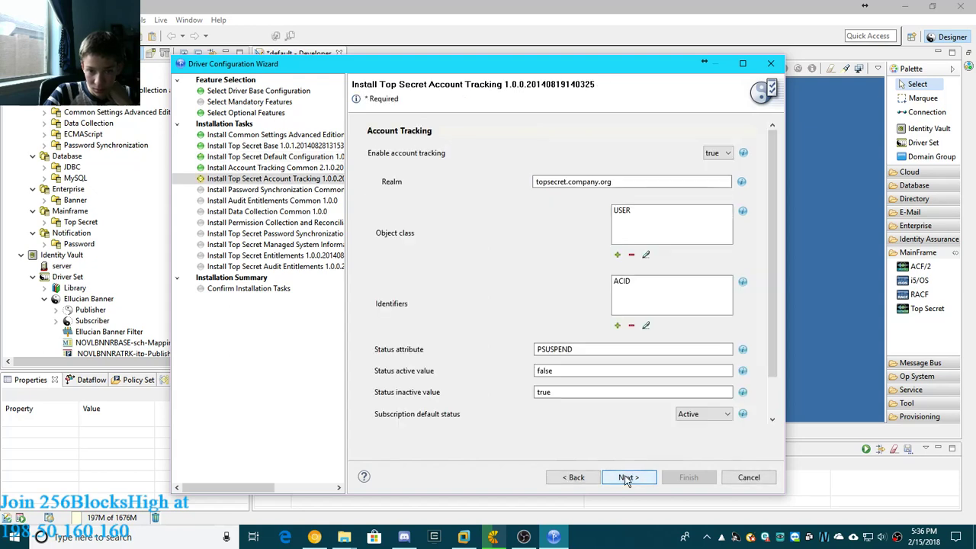
{"action": "left_click", "coordinate": [627, 478]}
{"action": "left_click", "coordinate": [627, 478]}
{"action": "left_click", "coordinate": [627, 478]}
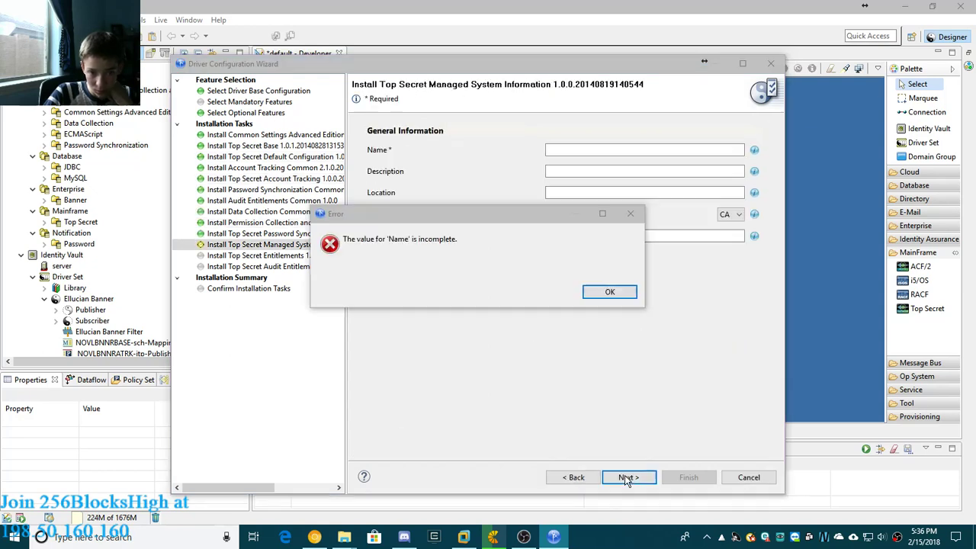
- Name the managed system topsecret, keep CA as the vendor, and finish installing the Top Secret driver packages
{"action": "left_click", "coordinate": [610, 292]}
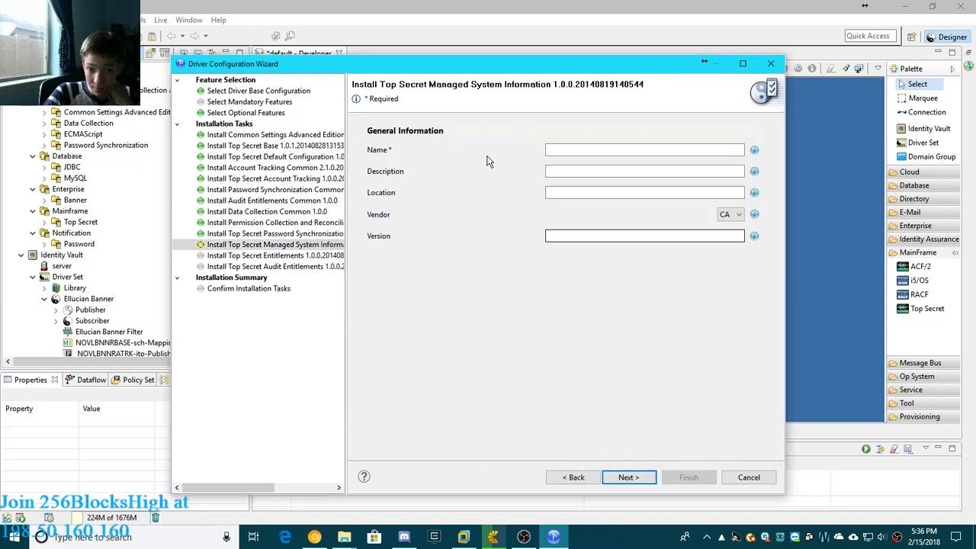
{"action": "left_click", "coordinate": [580, 151]}
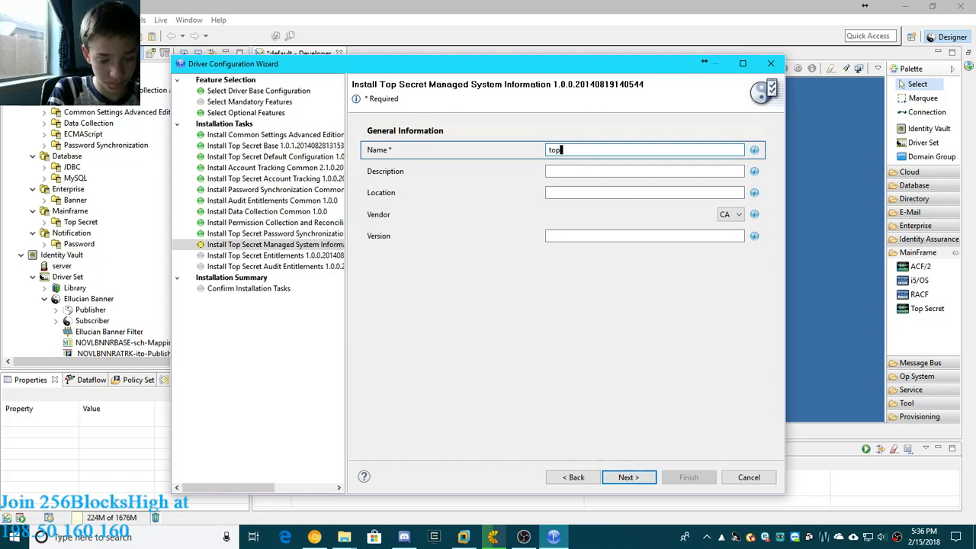
{"action": "type", "text": "topsecret"}
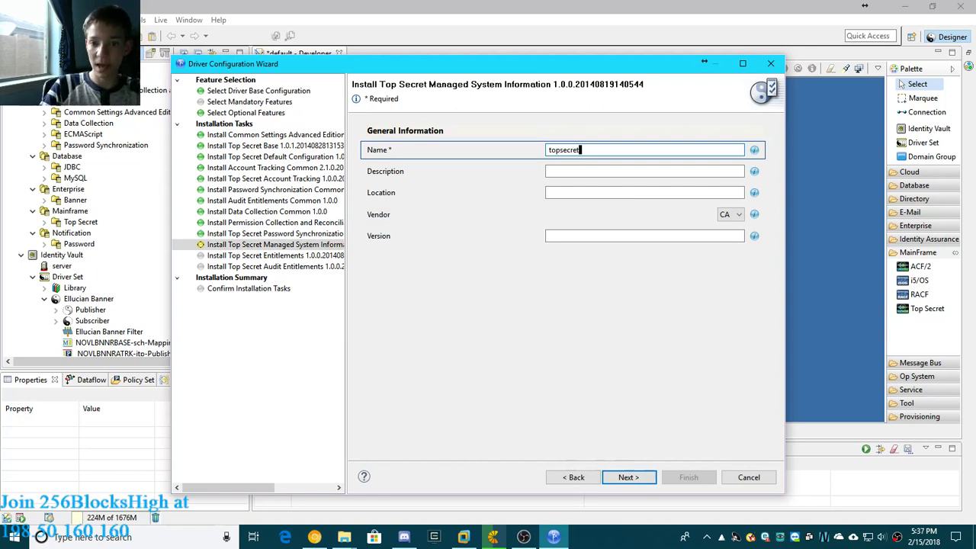
{"action": "left_click", "coordinate": [628, 476]}
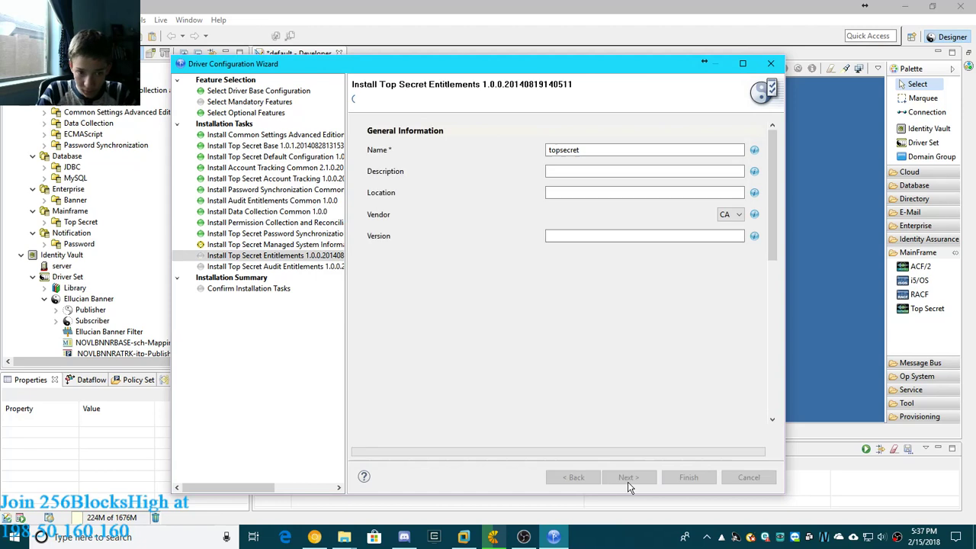
{"action": "left_click", "coordinate": [631, 476]}
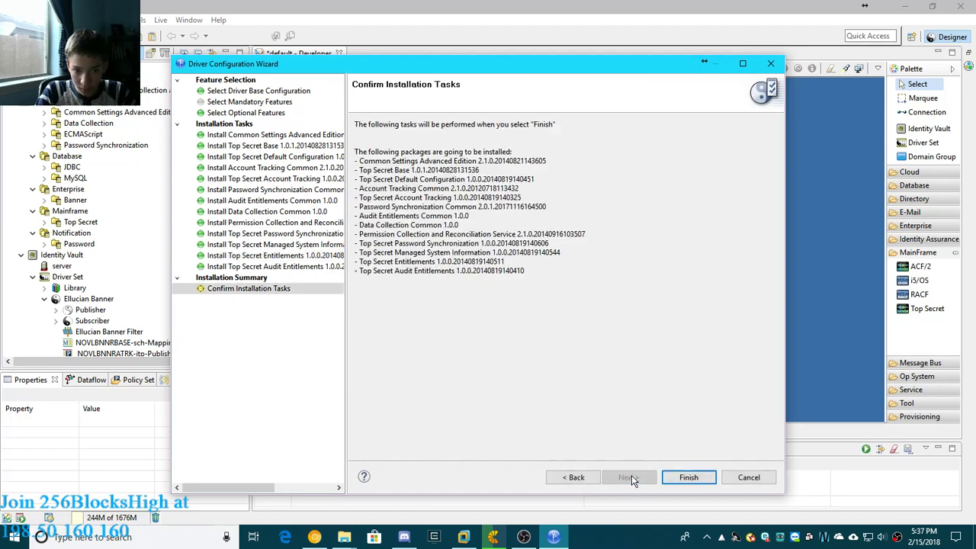
{"action": "left_click", "coordinate": [689, 478]}
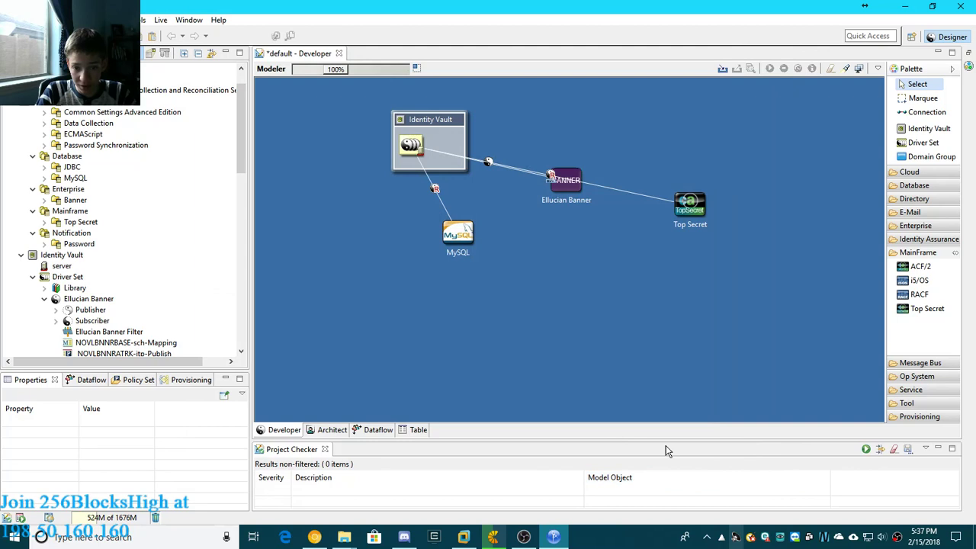
- Move the Top Secret application directly below Ellucian Banner on the canvas and deselect it
{"action": "left_click", "coordinate": [701, 206]}
{"action": "left_click_drag", "start_coordinate": [701, 205], "coordinate": [574, 244]}
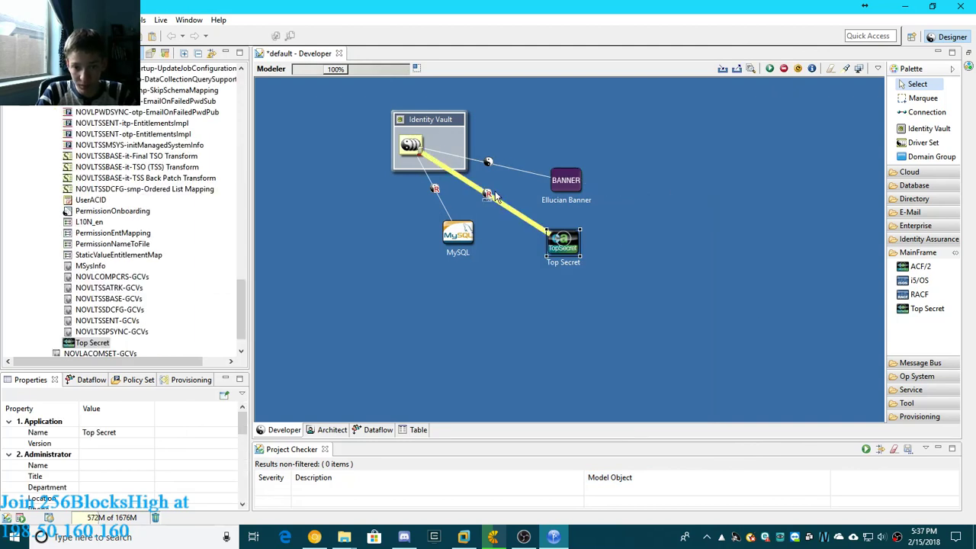
{"action": "left_click", "coordinate": [747, 222]}
- Add a JMS Queue application from the palette's Message Bus category to the canvas above Ellucian Banner
{"action": "left_click", "coordinate": [918, 254]}
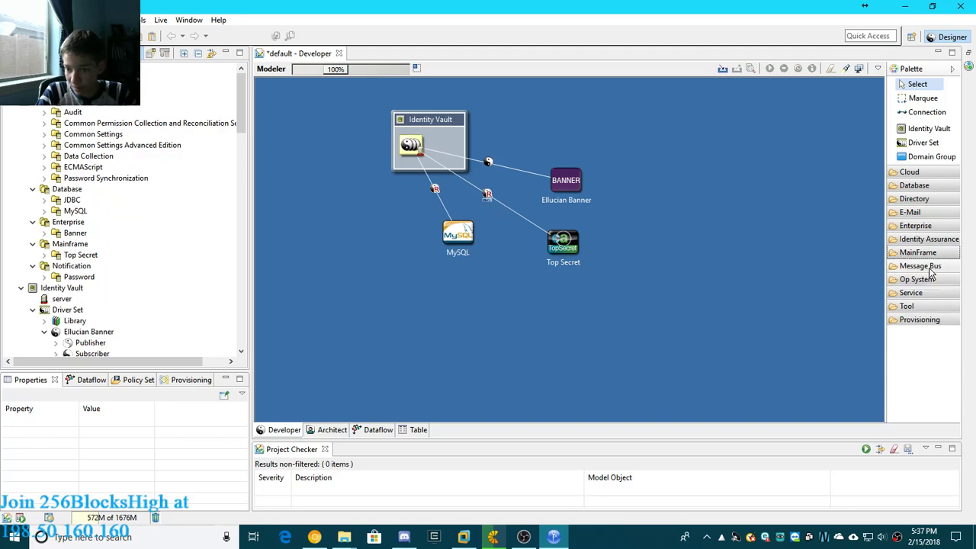
{"action": "left_click", "coordinate": [933, 267]}
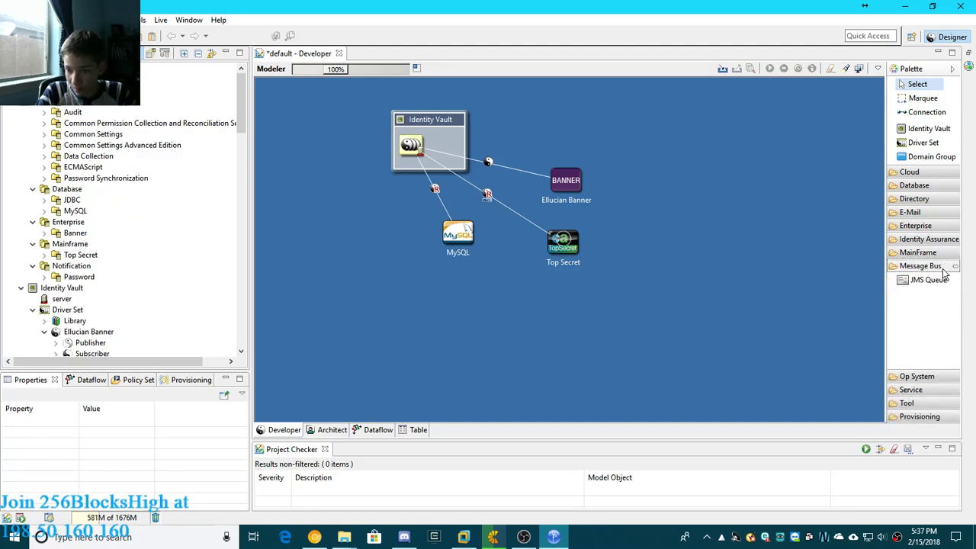
{"action": "left_click", "coordinate": [943, 270]}
{"action": "left_click", "coordinate": [941, 269]}
{"action": "left_click", "coordinate": [918, 279]}
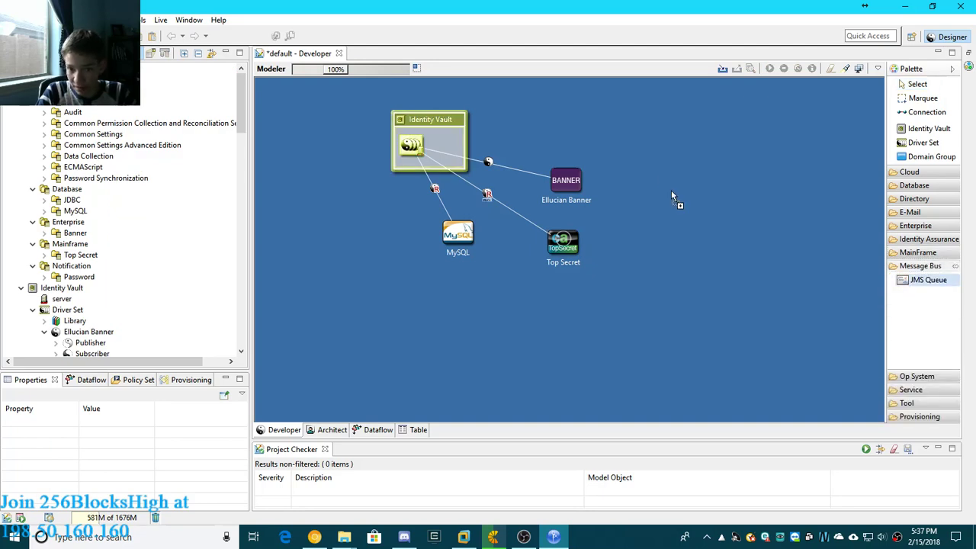
{"action": "left_click", "coordinate": [581, 126]}
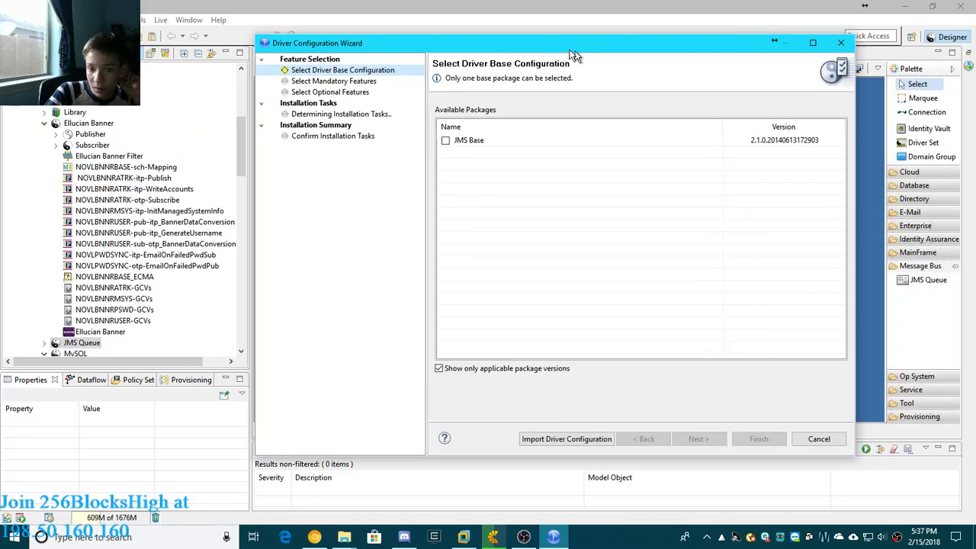
- Choose JMS Base as the driver's base configuration and JMS JBoss as its only connected system
{"action": "left_click", "coordinate": [427, 139]}
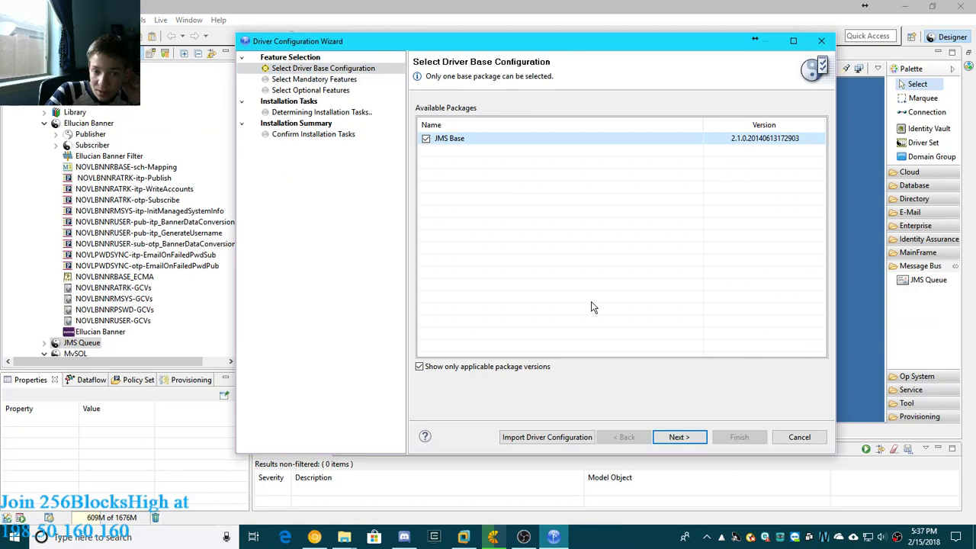
{"action": "left_click", "coordinate": [681, 439]}
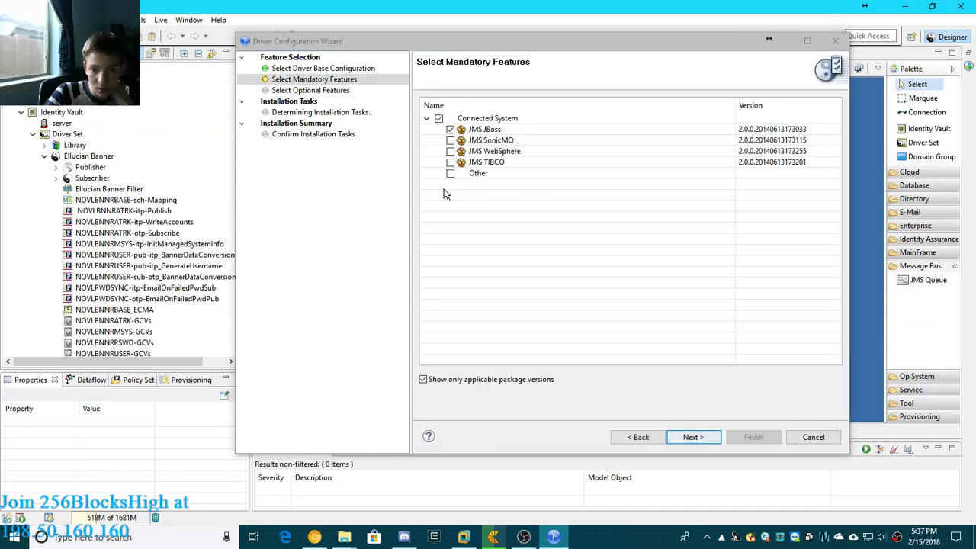
{"action": "left_click", "coordinate": [449, 131]}
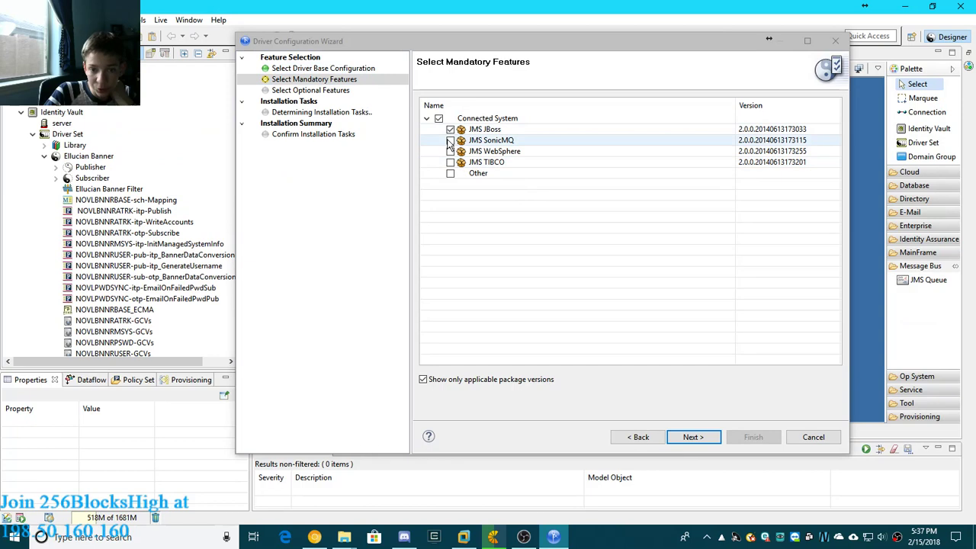
{"action": "left_click", "coordinate": [450, 174]}
{"action": "left_click", "coordinate": [450, 174]}
{"action": "left_click", "coordinate": [450, 130]}
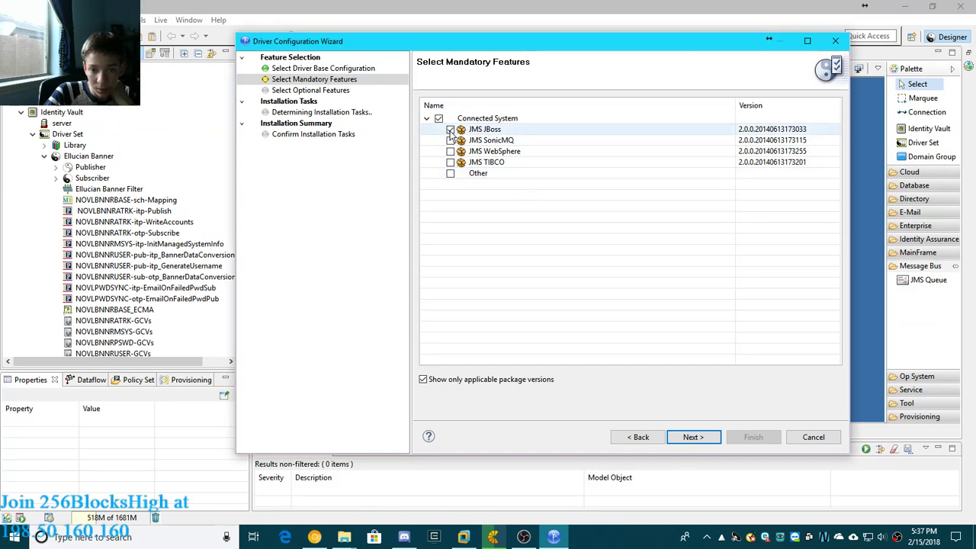
{"action": "left_click", "coordinate": [691, 442]}
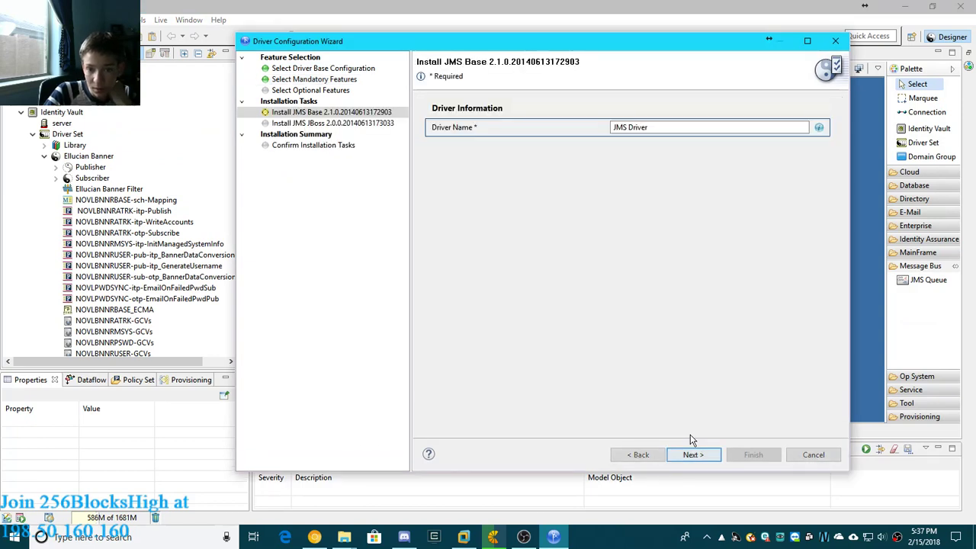
- Finish installing the driver as JMS Driver with the default Remote Loader settings, and move its application higher above Ellucian Banner
{"action": "left_click", "coordinate": [690, 456]}
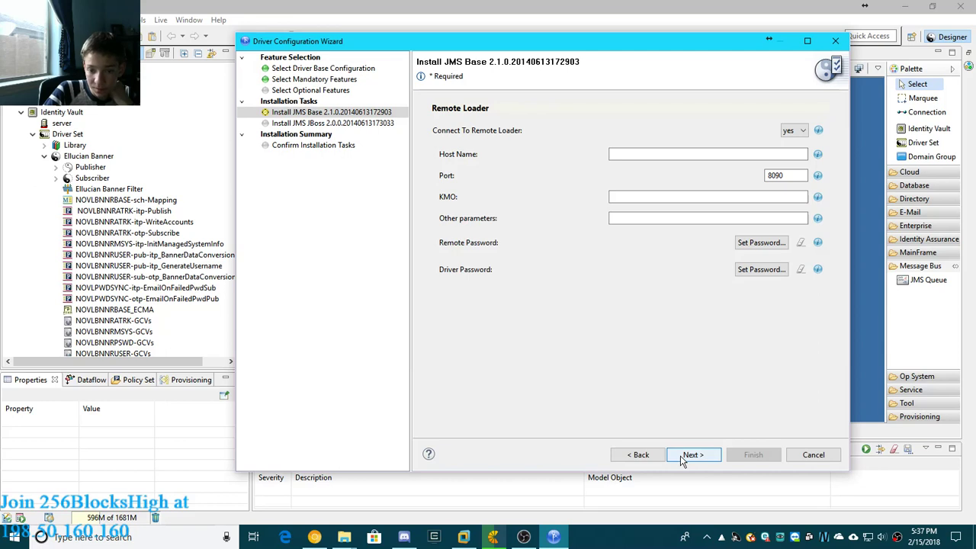
{"action": "left_click", "coordinate": [691, 455]}
{"action": "left_click", "coordinate": [691, 455]}
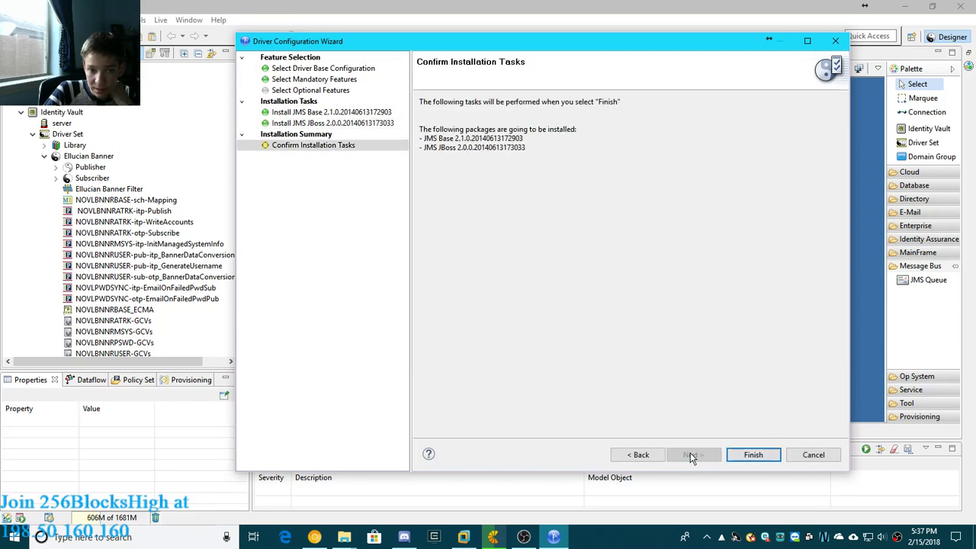
{"action": "left_click", "coordinate": [753, 459]}
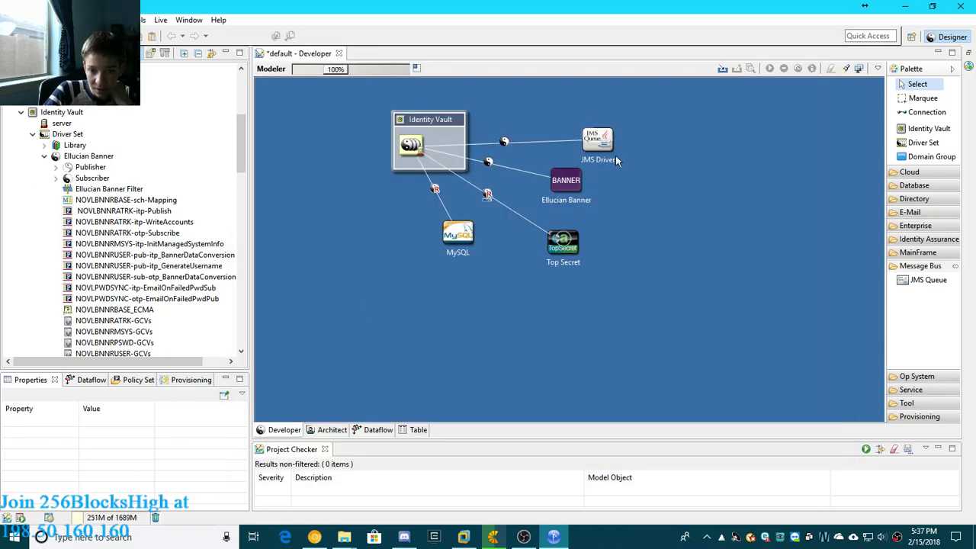
{"action": "left_click_drag", "start_coordinate": [604, 148], "coordinate": [603, 119]}
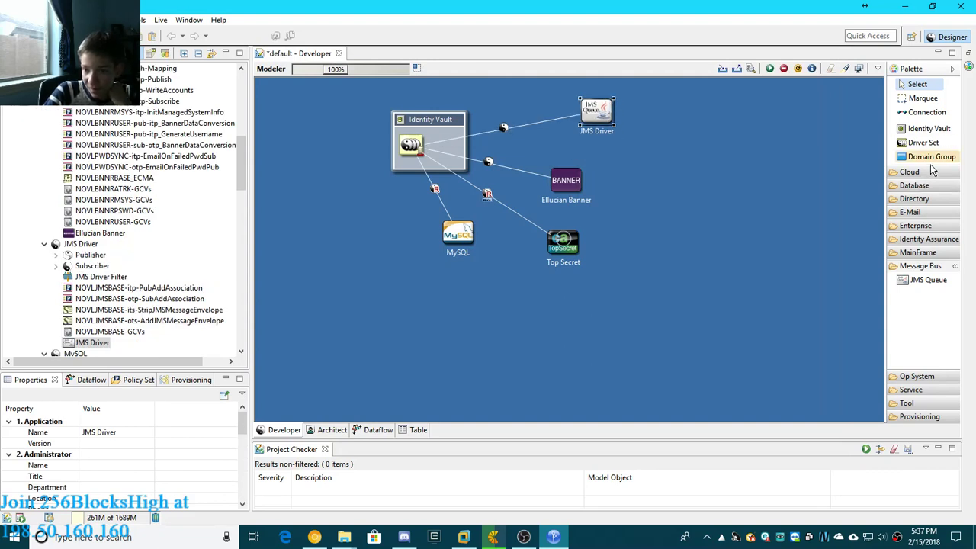
- Look over the applications available in the palette's Cloud, Database and Directory categories
{"action": "left_click", "coordinate": [918, 174]}
{"action": "left_click", "coordinate": [920, 186]}
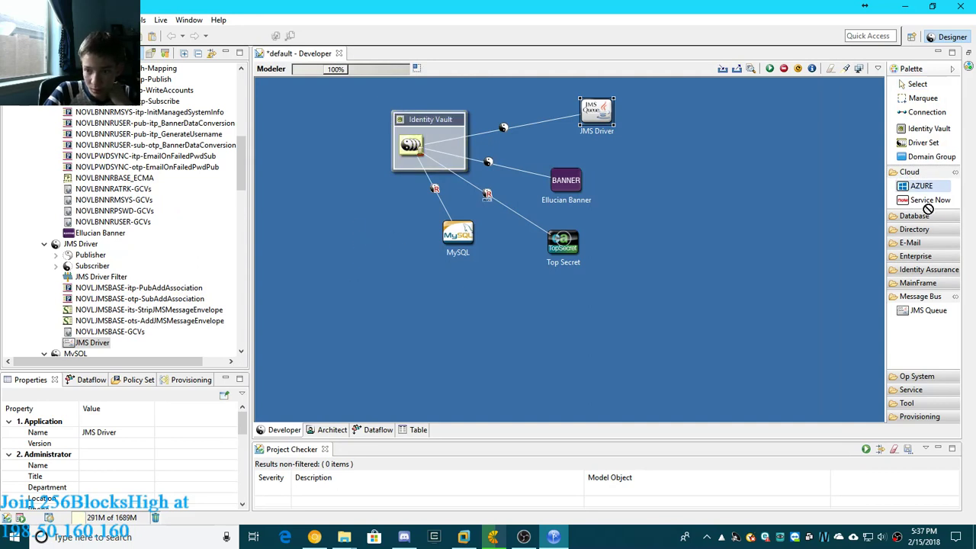
{"action": "key", "text": "Escape"}
{"action": "left_click", "coordinate": [932, 173]}
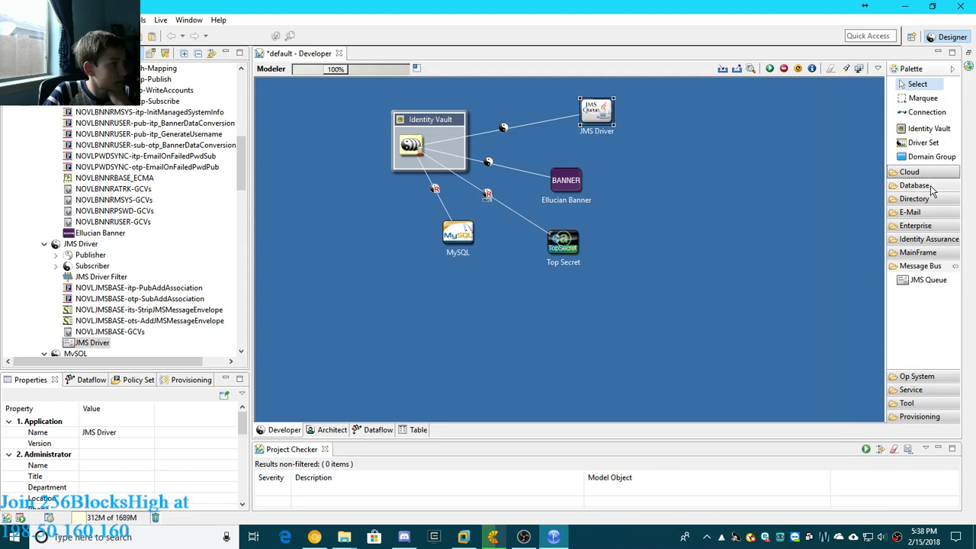
{"action": "left_click", "coordinate": [933, 187]}
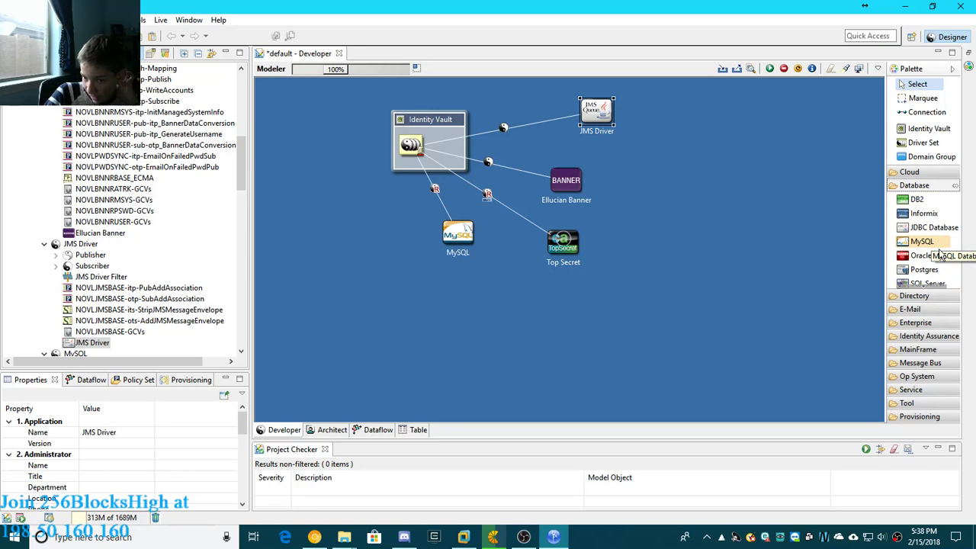
{"action": "scroll", "coordinate": [930, 263], "scroll_direction": "down", "scroll_amount": 1}
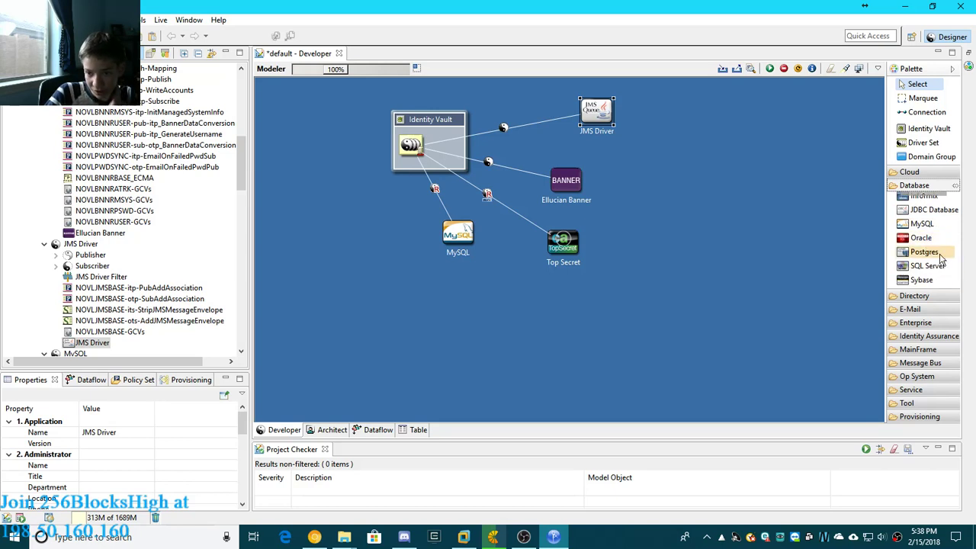
{"action": "left_click", "coordinate": [931, 187]}
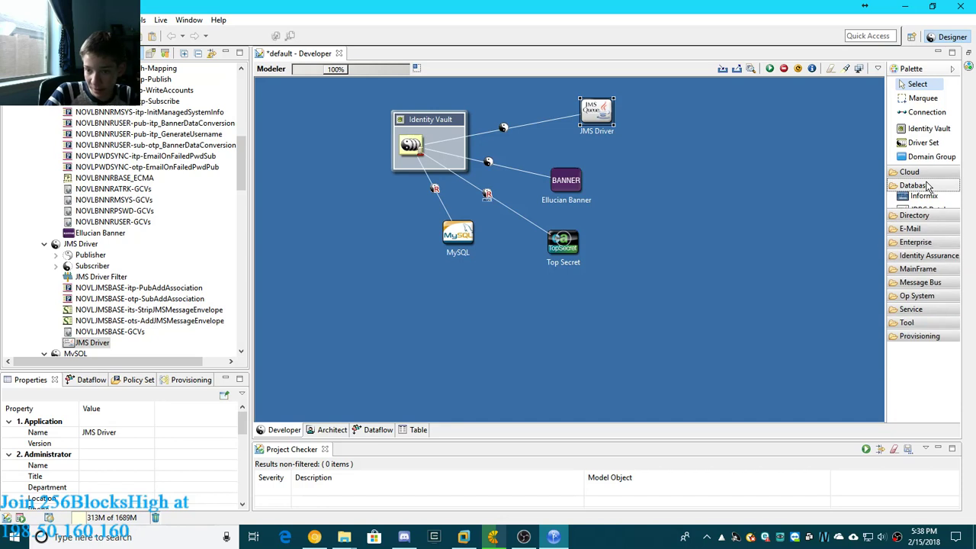
{"action": "left_click", "coordinate": [928, 200]}
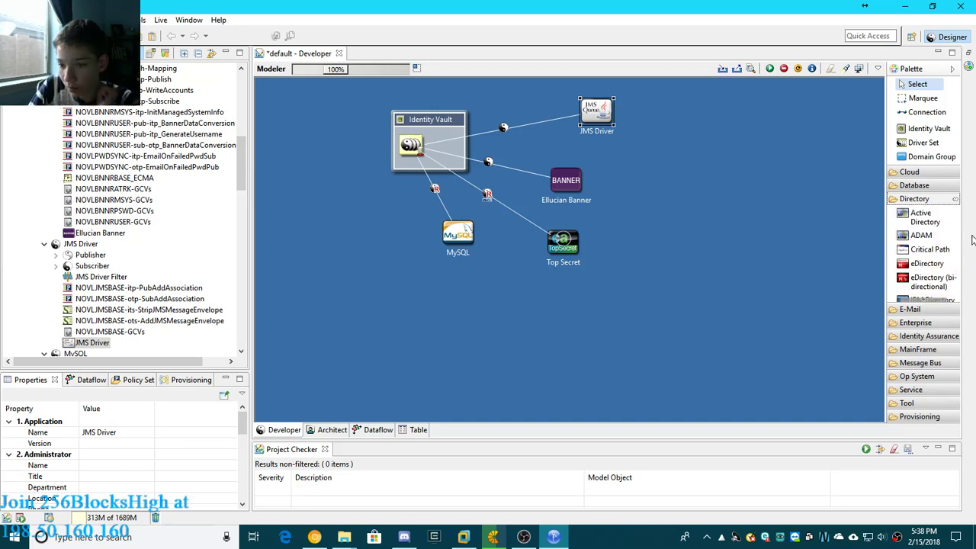
- Add an Active Directory application to the canvas beside MySQL and choose Active Directory Base as its driver's base configuration
{"action": "left_click", "coordinate": [934, 221]}
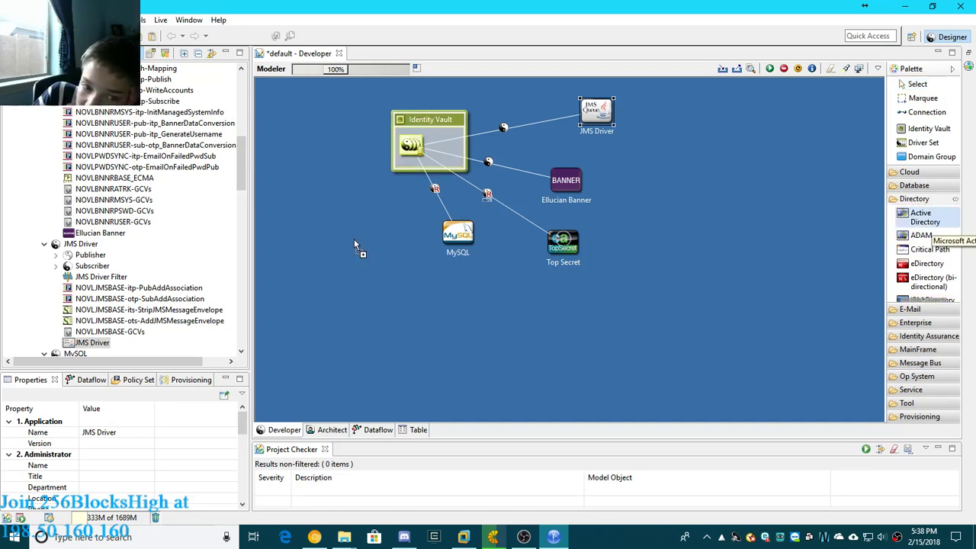
{"action": "left_click", "coordinate": [362, 227]}
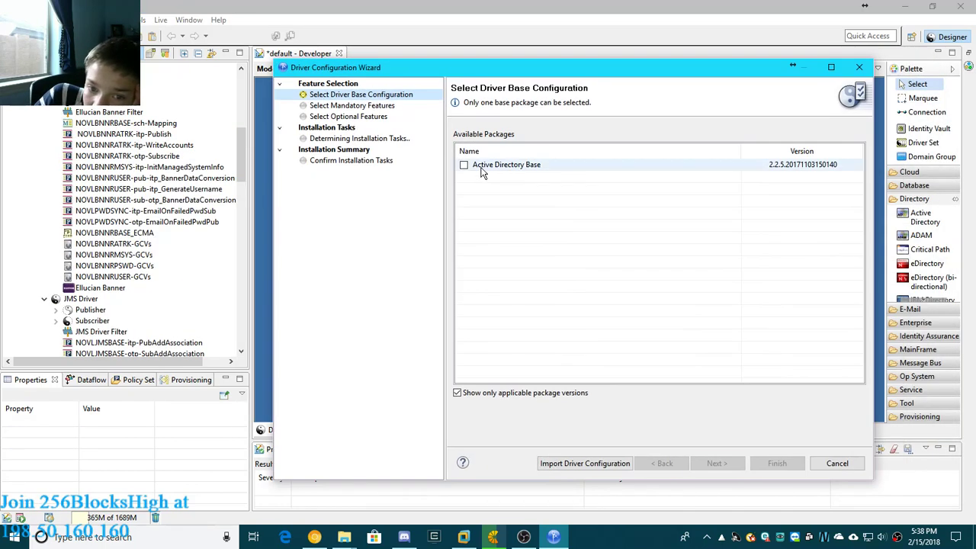
{"action": "left_click", "coordinate": [464, 165]}
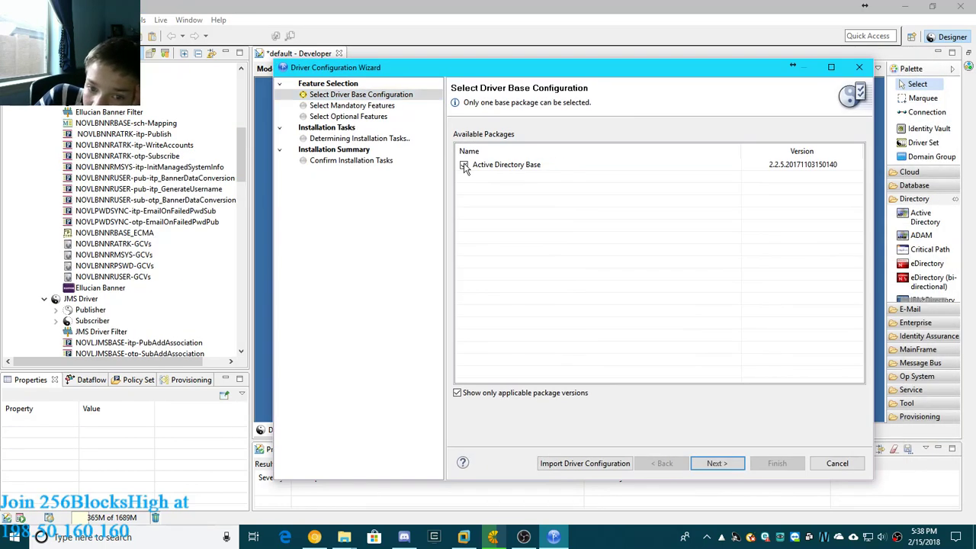
{"action": "left_click", "coordinate": [713, 463]}
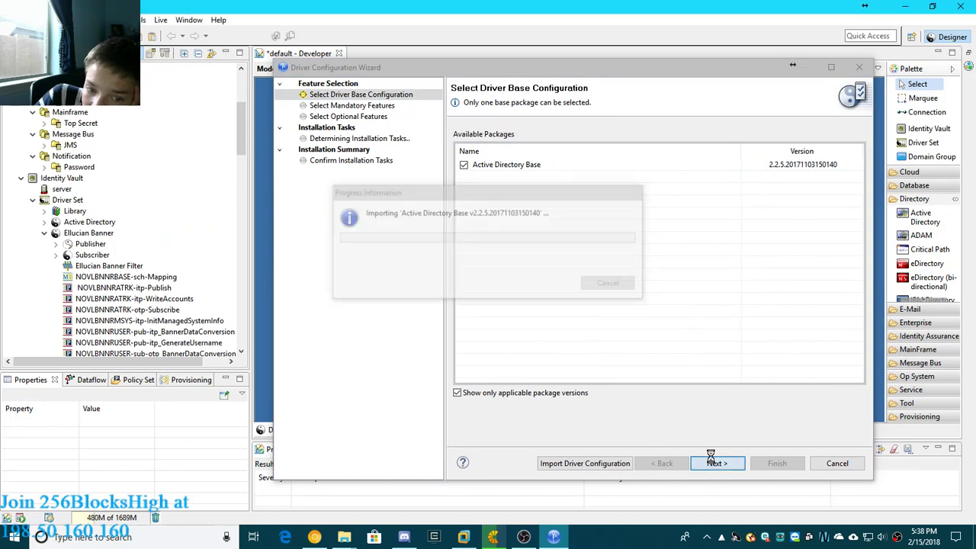
{"action": "left_click", "coordinate": [730, 526]}
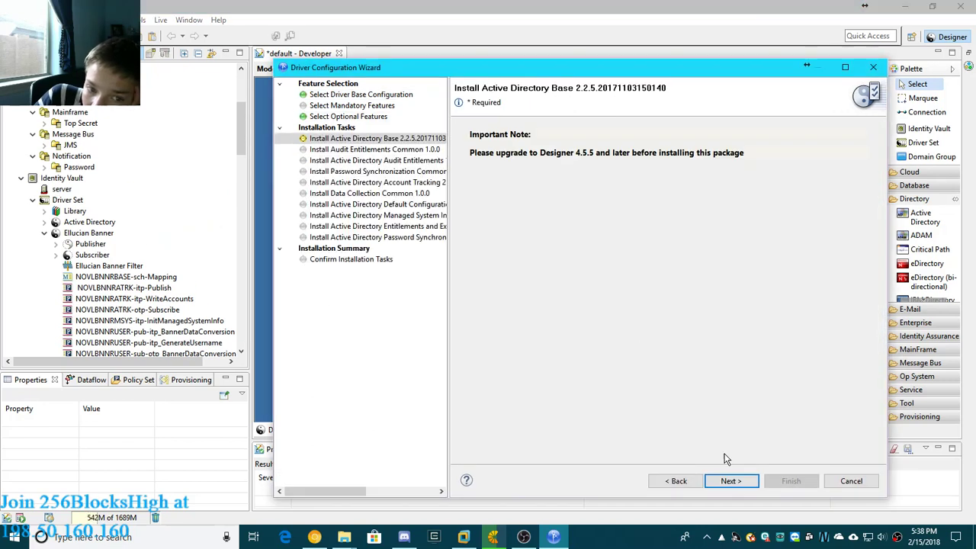
{"action": "left_click", "coordinate": [740, 482]}
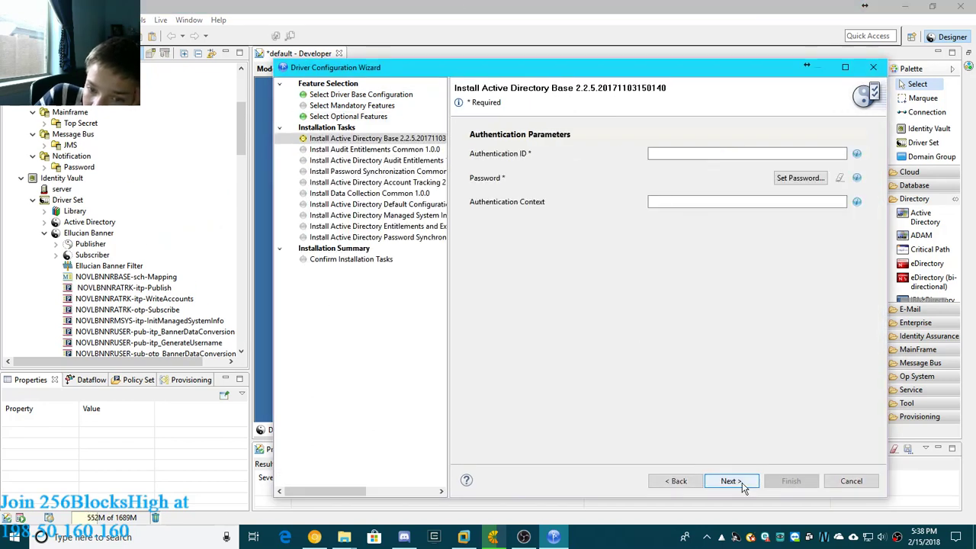
- Enter the required authentication ID for the Active Directory driver
{"action": "left_click", "coordinate": [732, 482]}
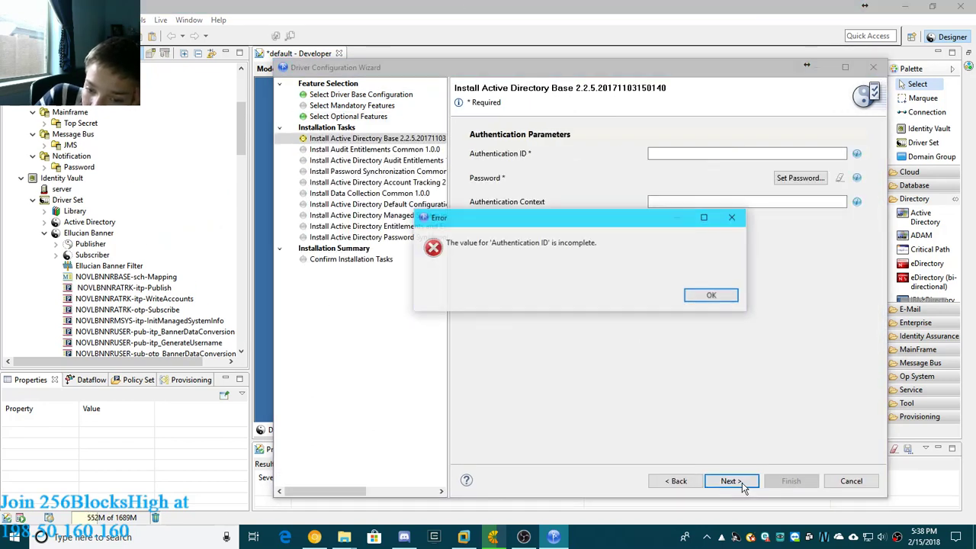
{"action": "left_click", "coordinate": [712, 297]}
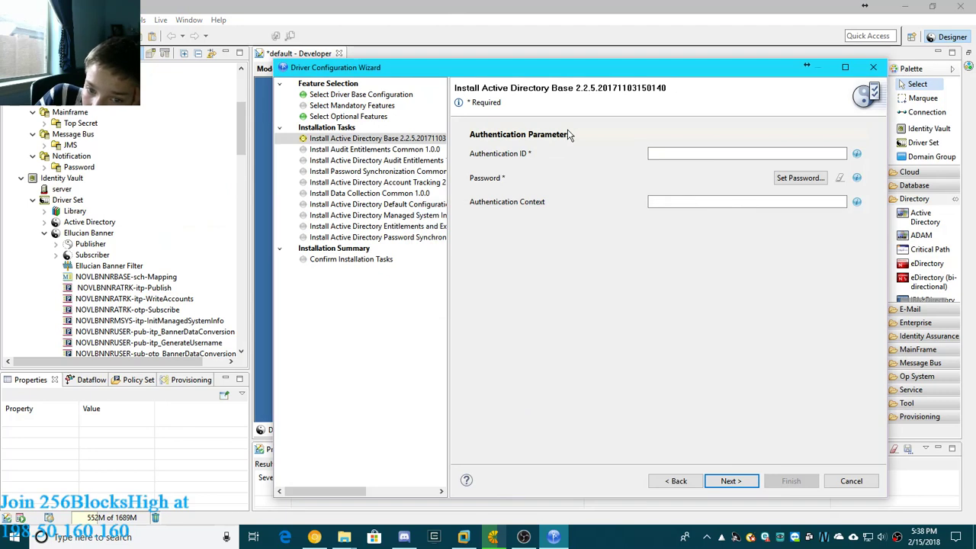
{"action": "left_click", "coordinate": [709, 157]}
{"action": "left_click", "coordinate": [818, 175]}
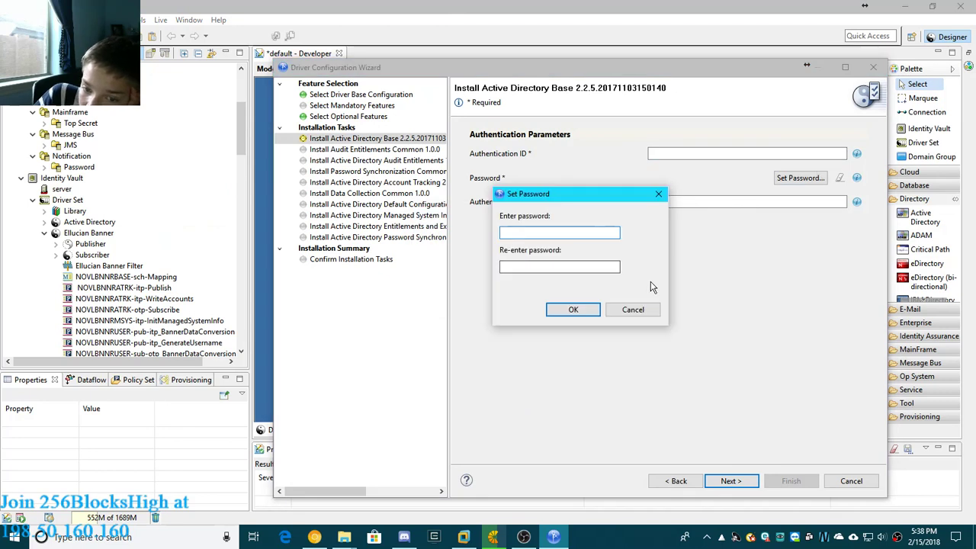
{"action": "left_click", "coordinate": [633, 309]}
{"action": "left_click", "coordinate": [684, 153]}
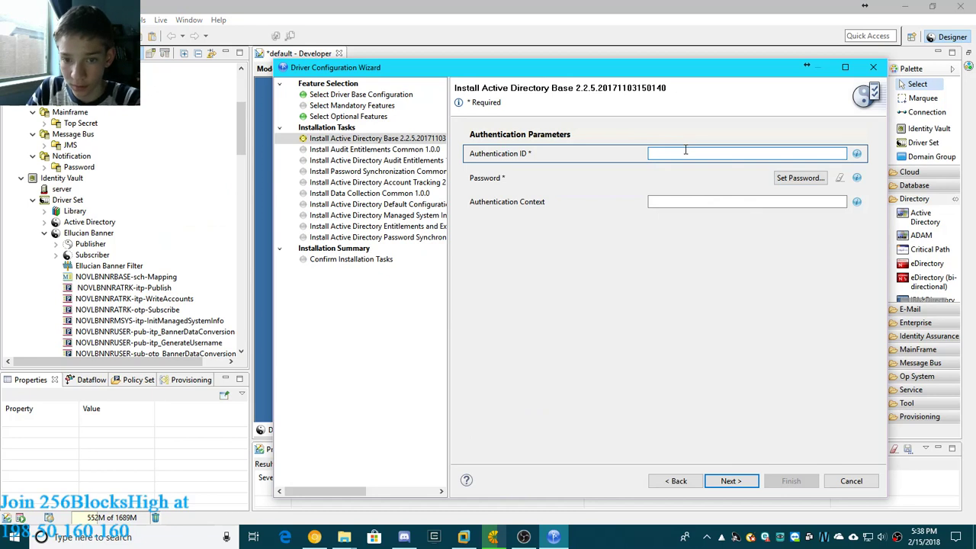
- Set and confirm the authentication password for the Active Directory driver
{"action": "left_click", "coordinate": [786, 181]}
{"action": "type", "text": "123"}
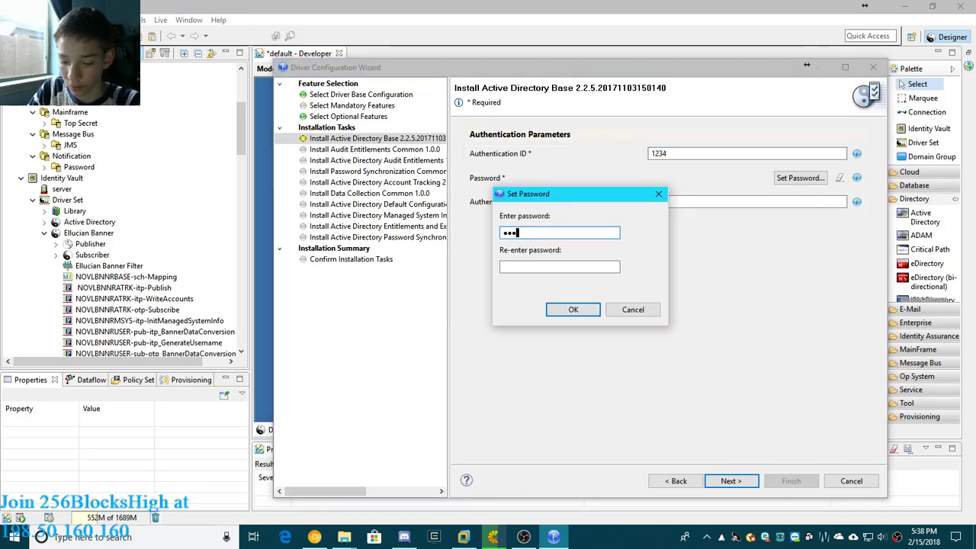
{"action": "type", "text": "4"}
{"action": "left_click", "coordinate": [585, 267]}
{"action": "type", "text": "12"}
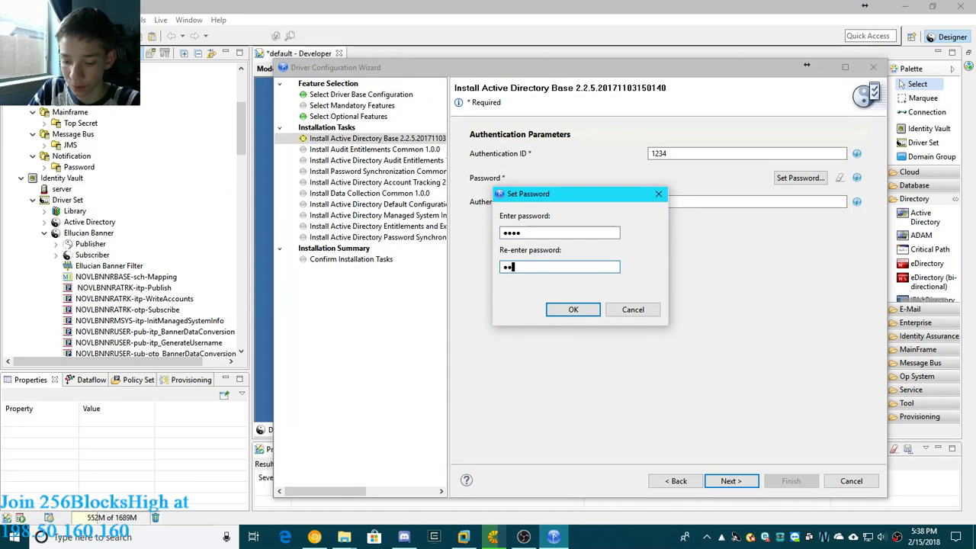
{"action": "type", "text": "34"}
{"action": "left_click", "coordinate": [574, 309]}
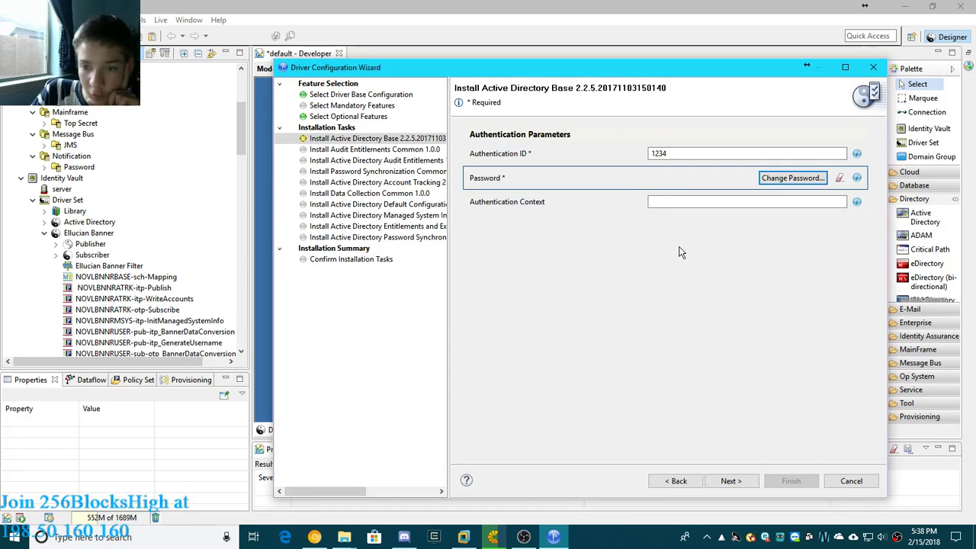
- Keep the default Remote Loader settings with port 8090 and set the account tracking realm to admin
{"action": "left_click", "coordinate": [731, 484]}
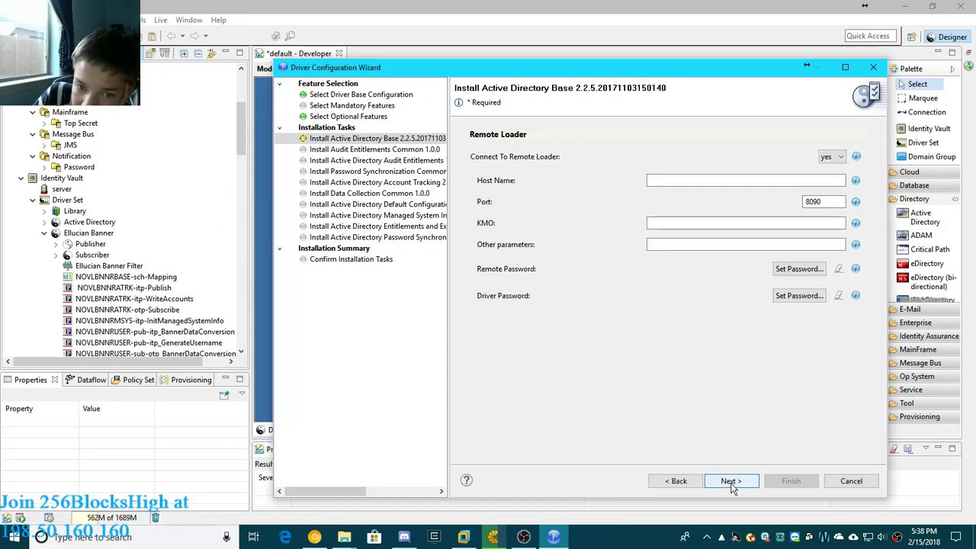
{"action": "left_click", "coordinate": [732, 483]}
{"action": "left_click", "coordinate": [733, 483]}
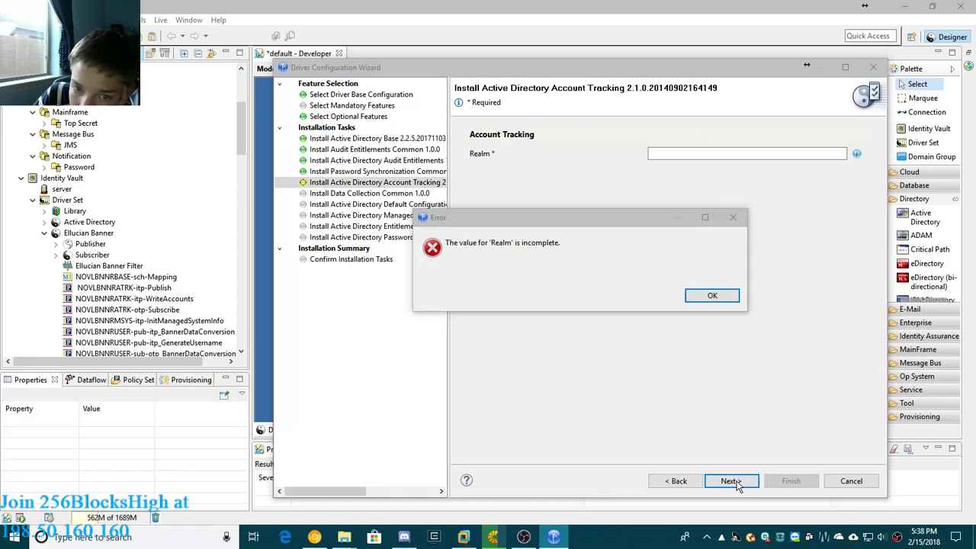
{"action": "left_click", "coordinate": [708, 296]}
{"action": "left_click", "coordinate": [674, 153]}
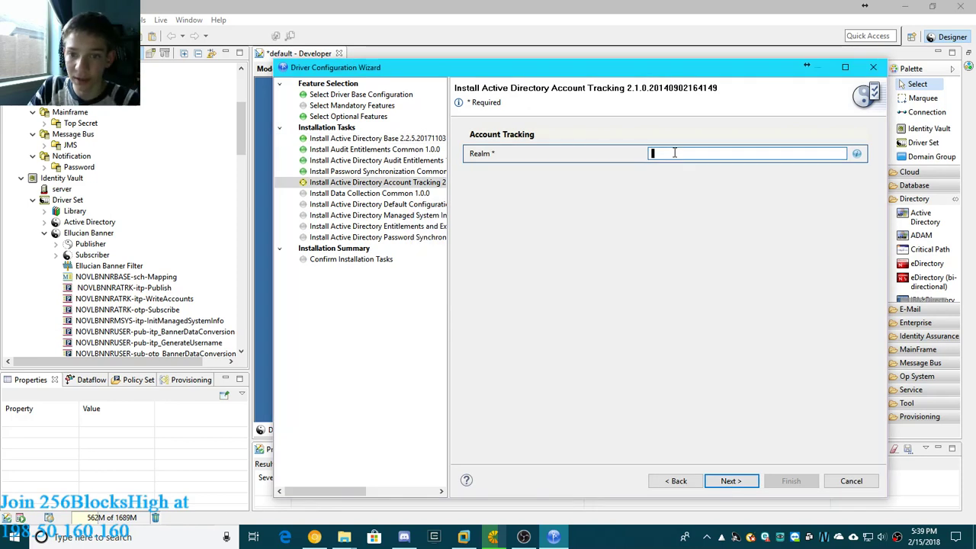
{"action": "type", "text": "admi"}
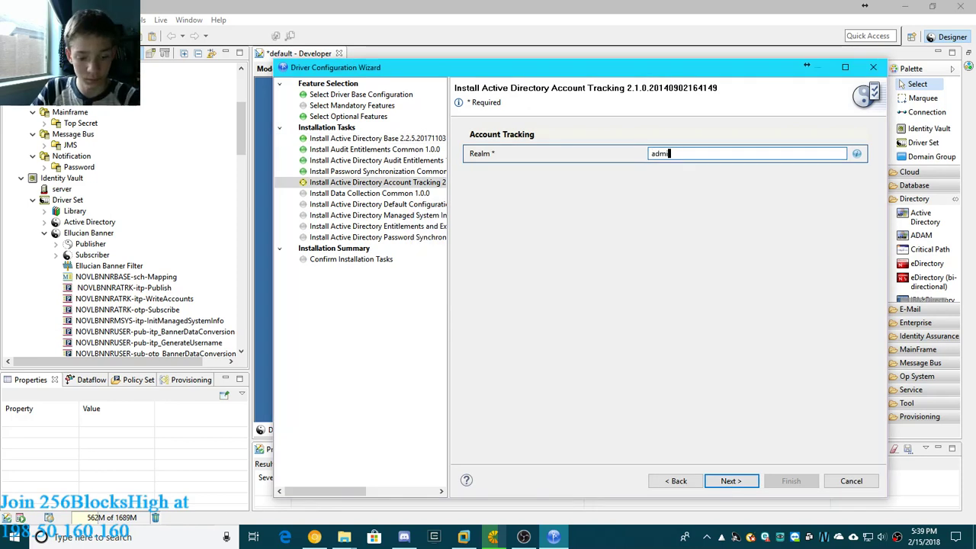
{"action": "type", "text": "n"}
{"action": "left_click", "coordinate": [729, 483]}
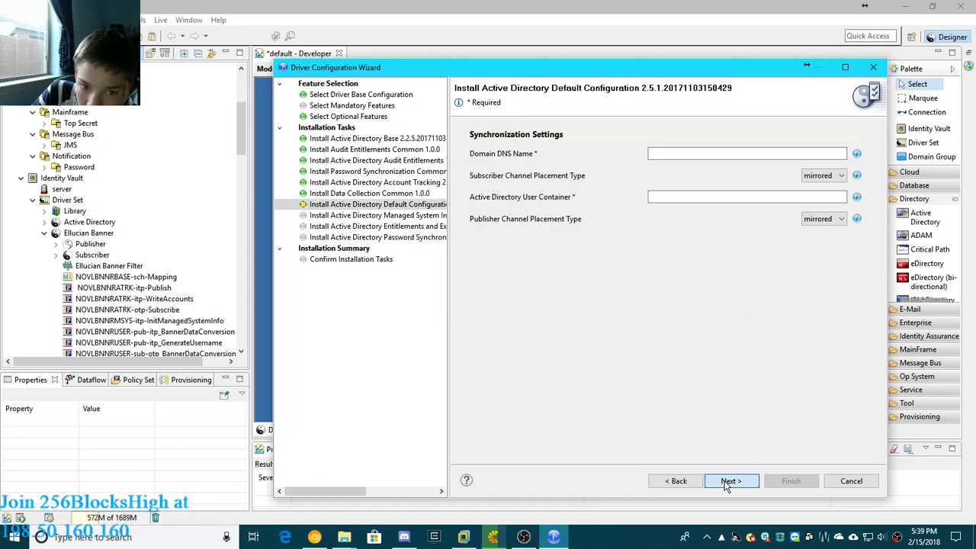
- Set the Domain DNS Name to google and the Active Directory User Container to home, keeping both placement types mirrored
{"action": "left_click", "coordinate": [728, 482]}
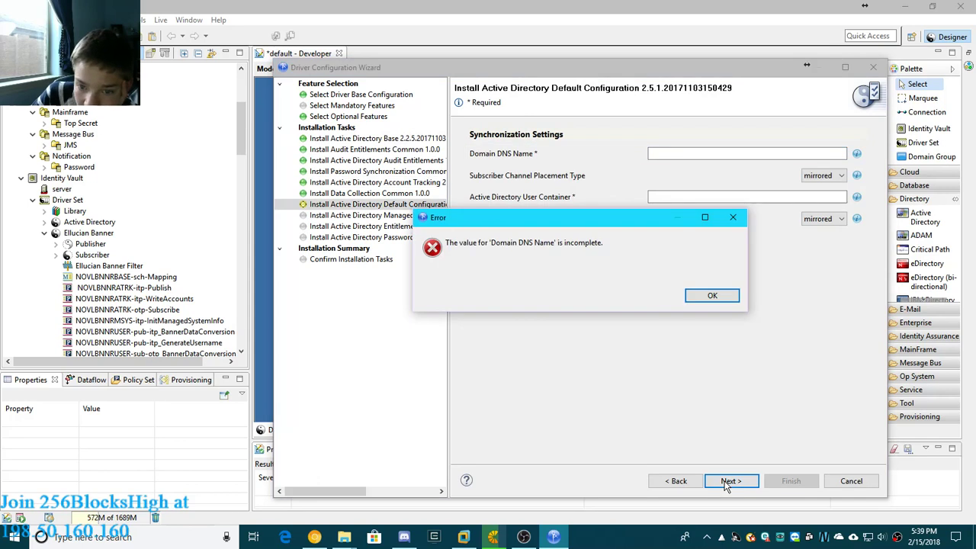
{"action": "left_click", "coordinate": [712, 295]}
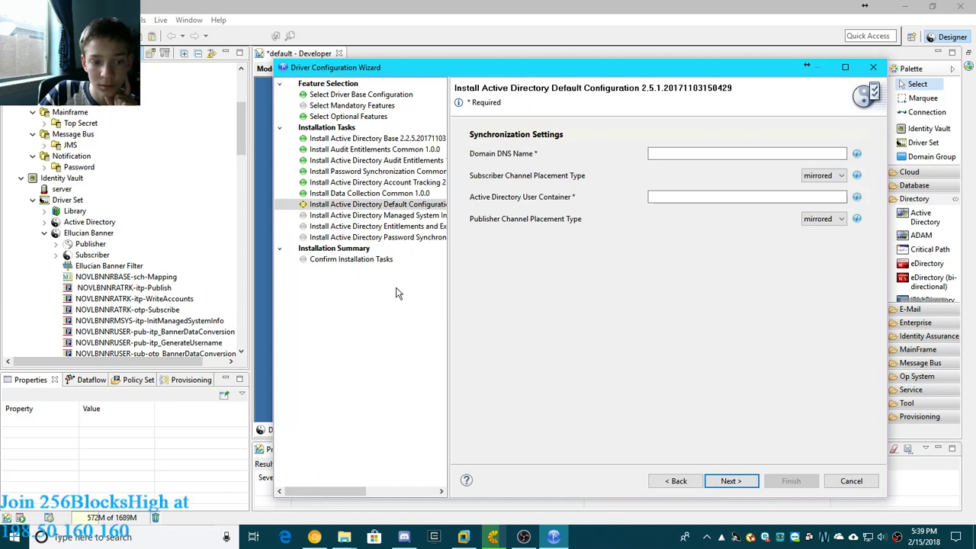
{"action": "left_click", "coordinate": [705, 152]}
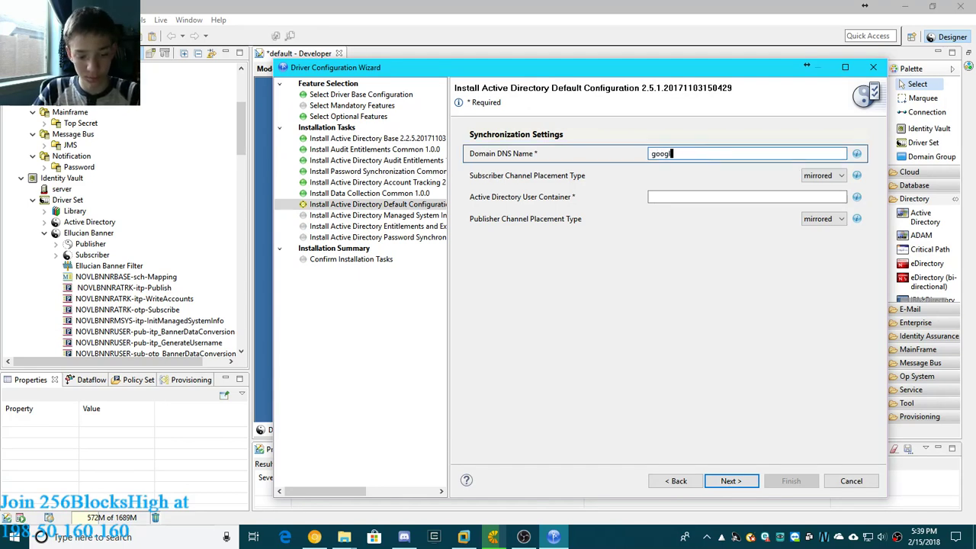
{"action": "left_click", "coordinate": [671, 196]}
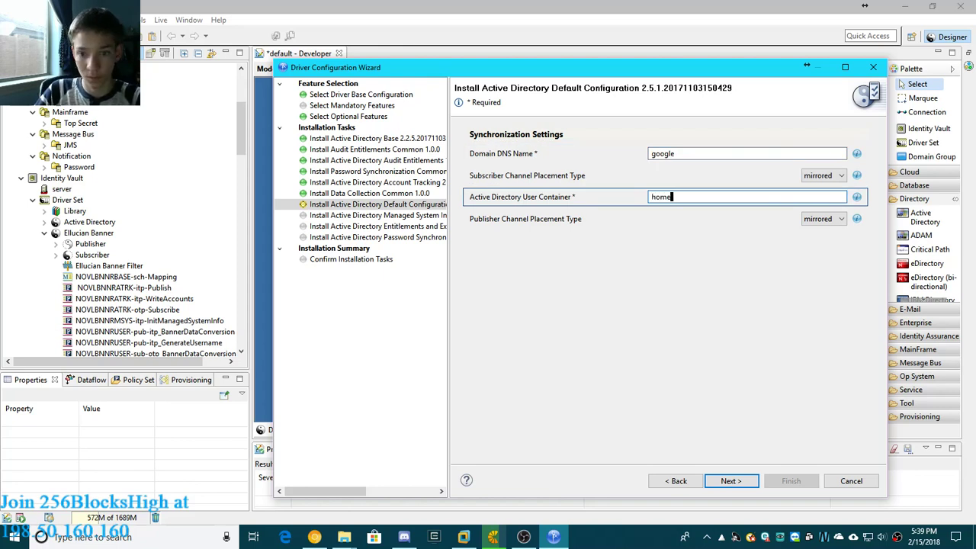
{"action": "type", "text": "home"}
{"action": "left_click", "coordinate": [730, 482]}
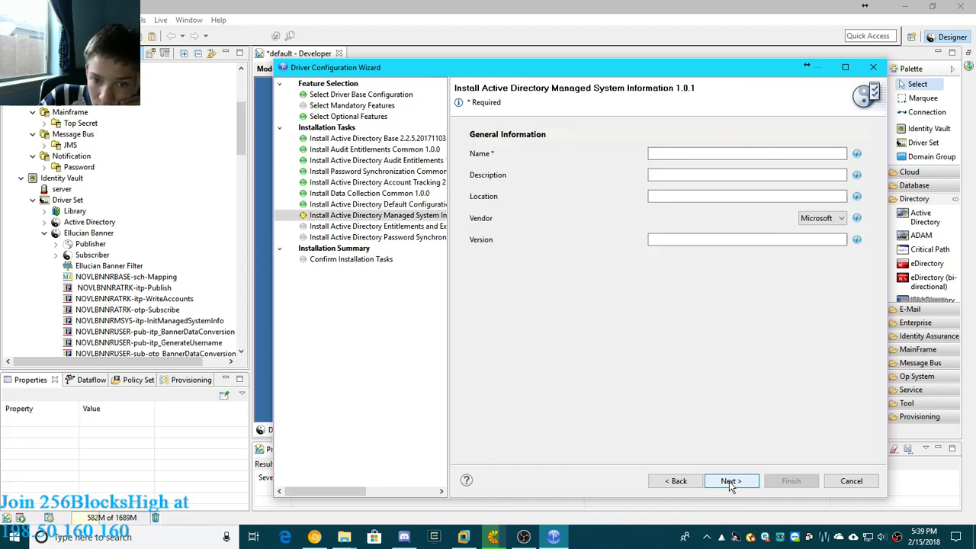
- Name the managed system active dir, leave the system owners blank, and finish installing the Active Directory driver
{"action": "left_click", "coordinate": [655, 154]}
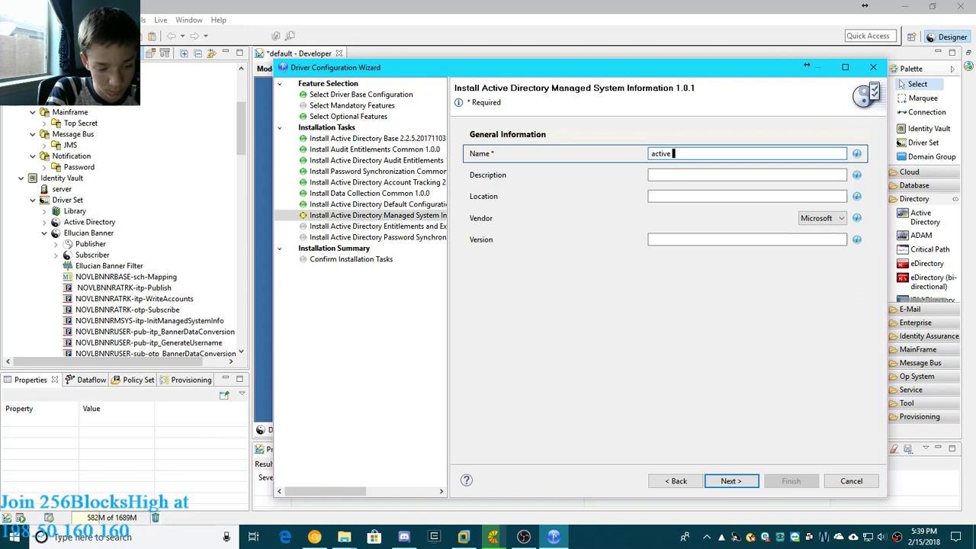
{"action": "type", "text": "active dir"}
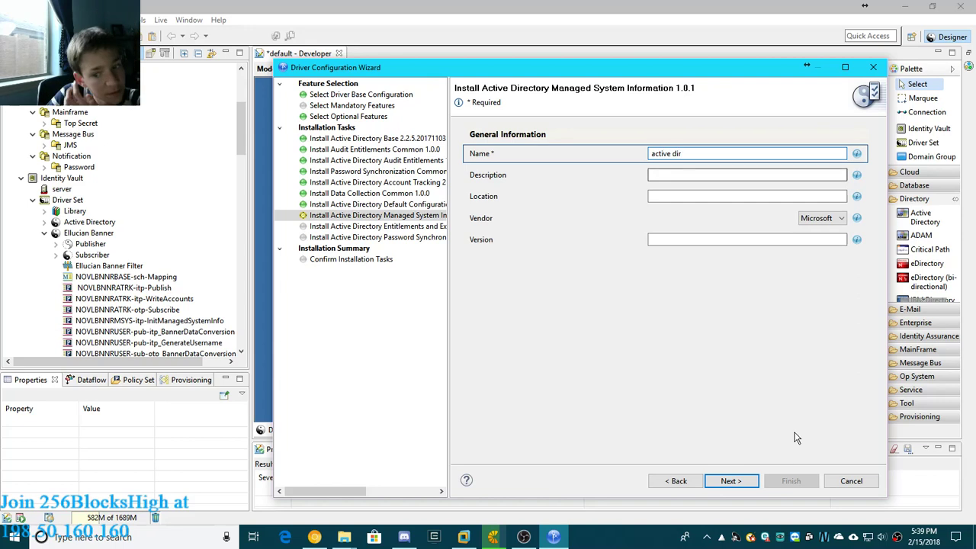
{"action": "left_click", "coordinate": [741, 482]}
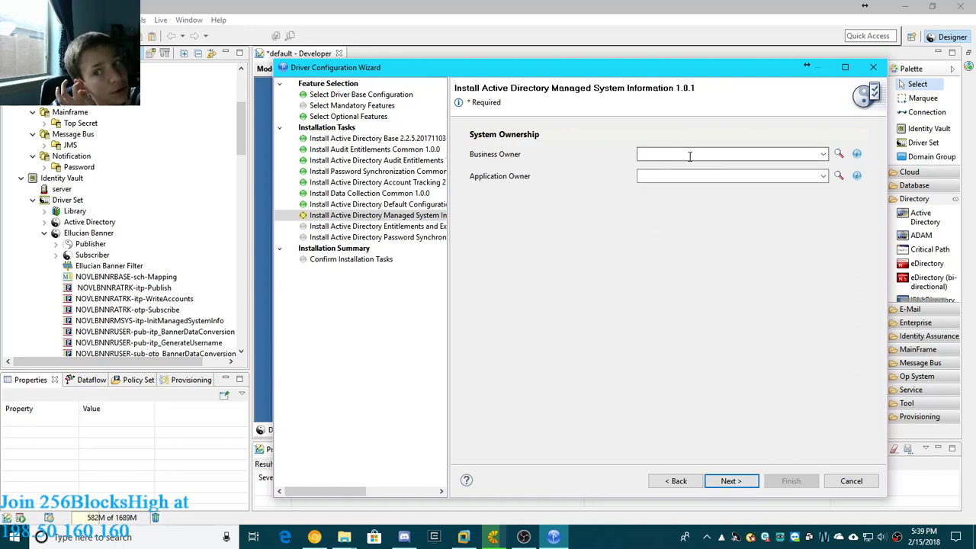
{"action": "left_click", "coordinate": [738, 480]}
{"action": "left_click", "coordinate": [739, 481]}
{"action": "left_click", "coordinate": [739, 481]}
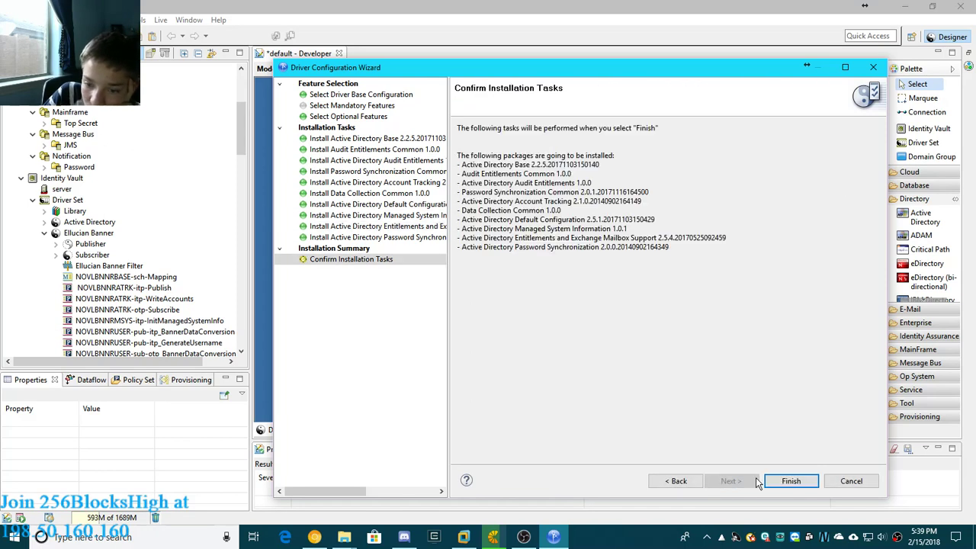
{"action": "left_click", "coordinate": [788, 479]}
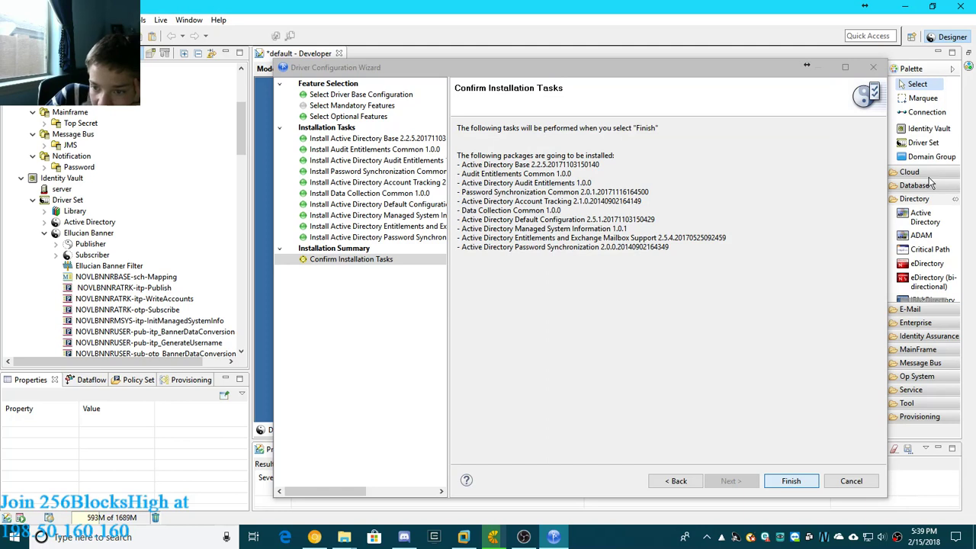
{"action": "left_click", "coordinate": [874, 67]}
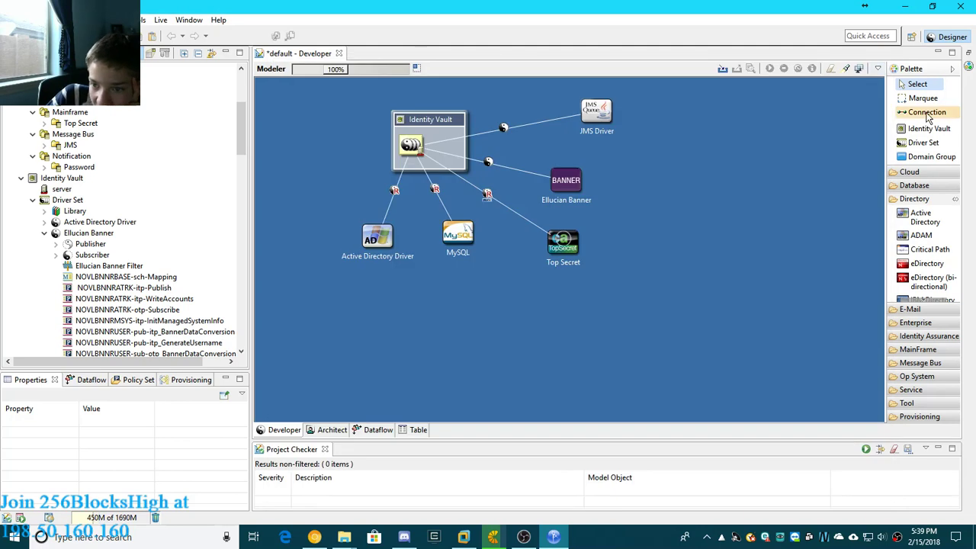
- Look over the applications available in the palette's Directory and E-Mail categories
{"action": "scroll", "coordinate": [923, 259], "scroll_direction": "down", "scroll_amount": 5}
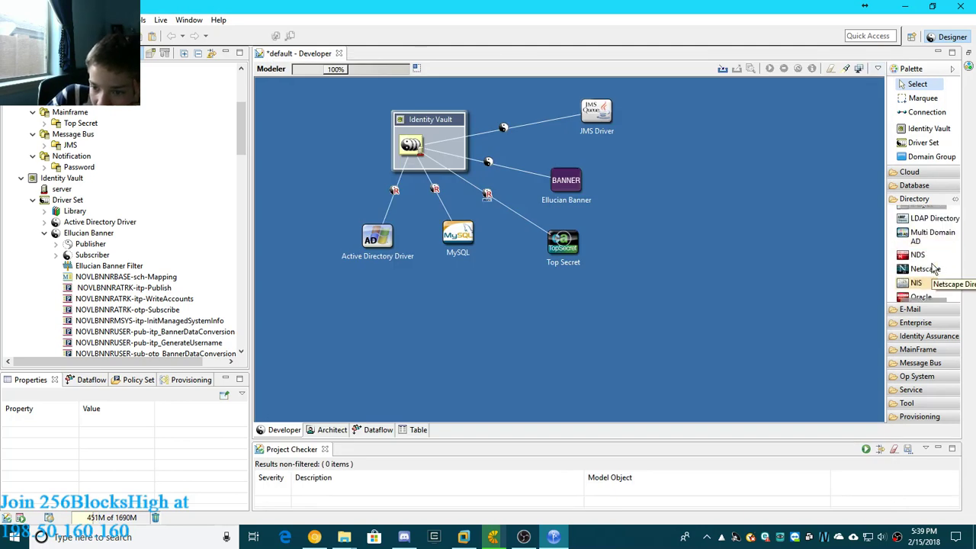
{"action": "scroll", "coordinate": [938, 263], "scroll_direction": "down", "scroll_amount": 1}
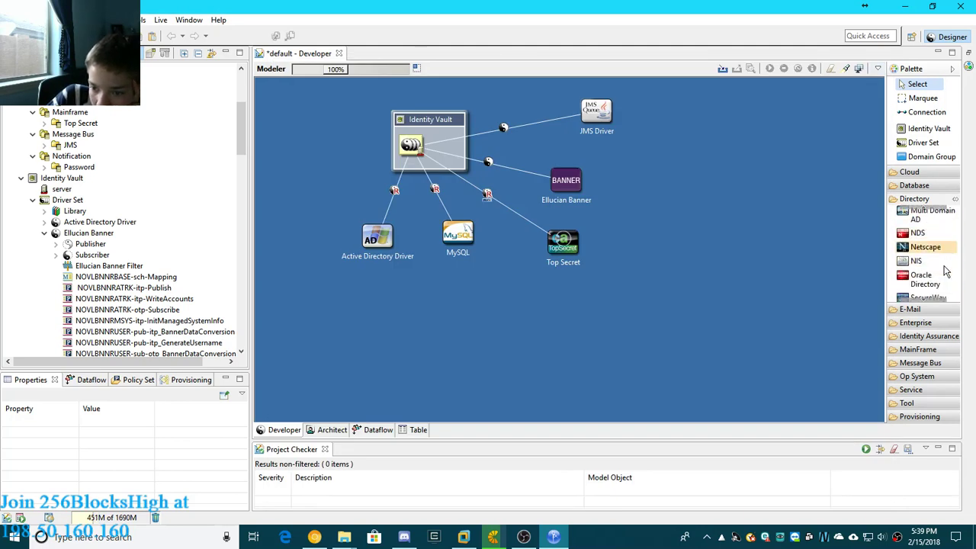
{"action": "scroll", "coordinate": [942, 282], "scroll_direction": "down", "scroll_amount": 2}
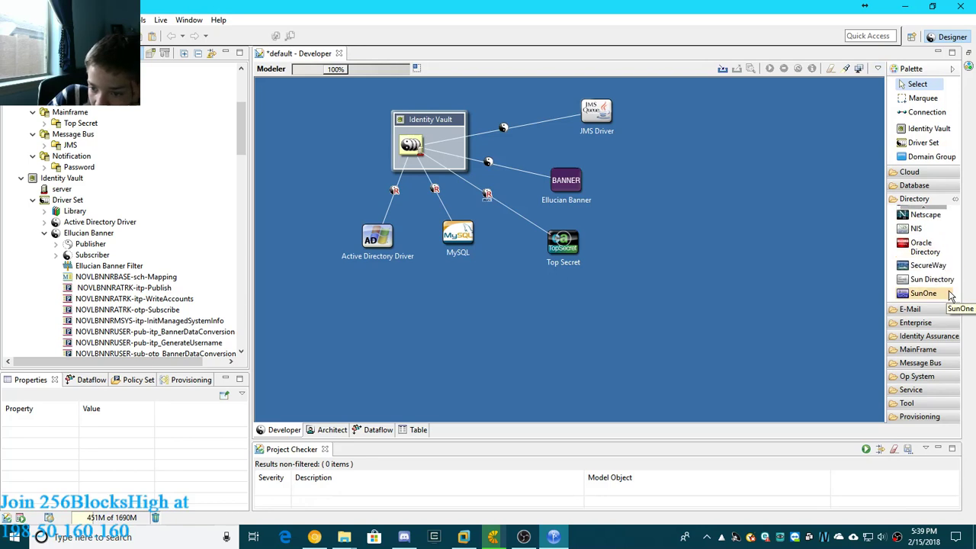
{"action": "scroll", "coordinate": [952, 296], "scroll_direction": "up", "scroll_amount": 8}
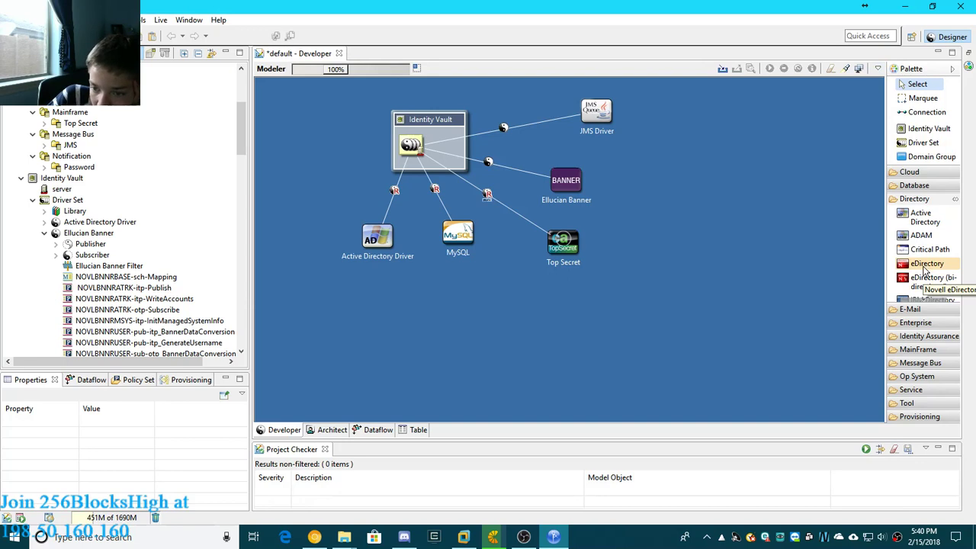
{"action": "left_click", "coordinate": [919, 200]}
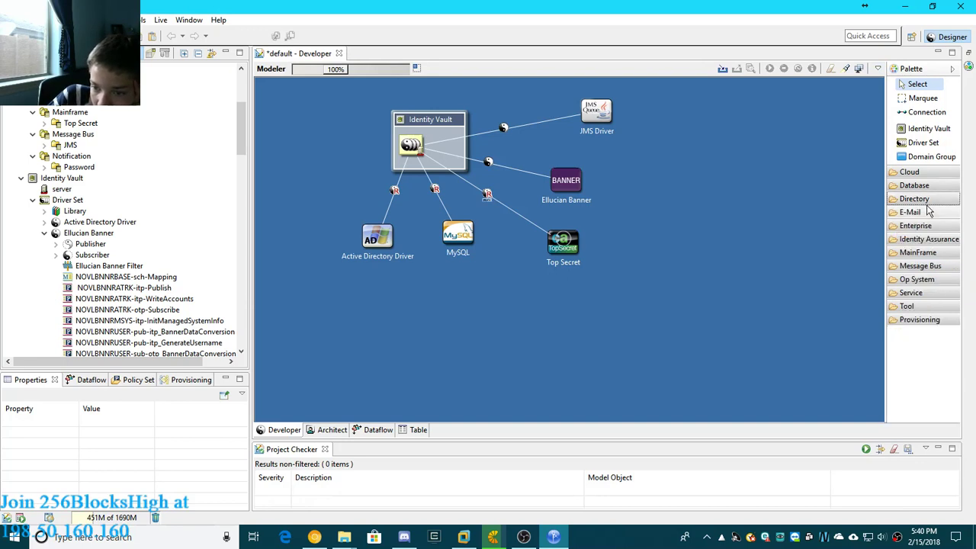
{"action": "left_click", "coordinate": [925, 214]}
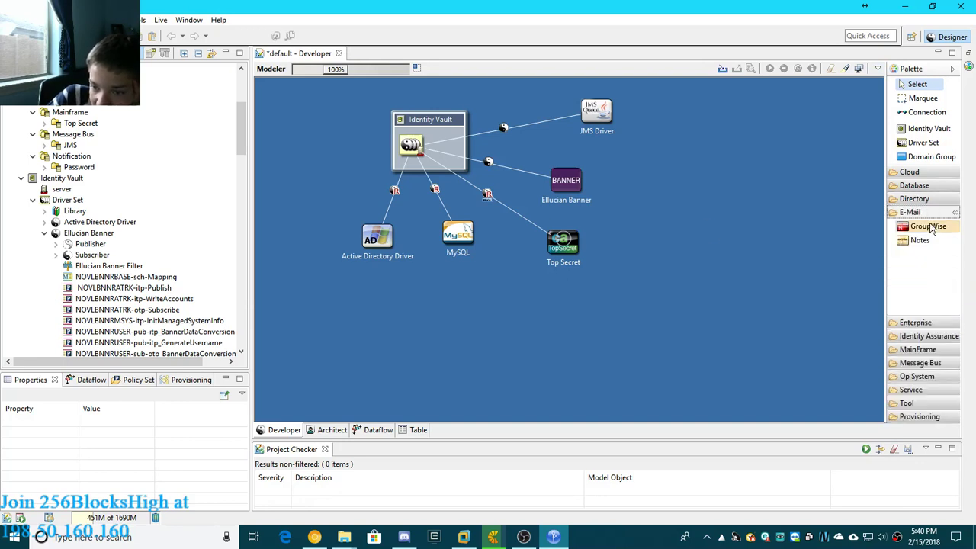
- Add a GroupWise application near the Active Directory driver, choosing the GroupWise REST Base package and keeping all optional features
{"action": "left_click", "coordinate": [928, 226]}
{"action": "left_click", "coordinate": [304, 192]}
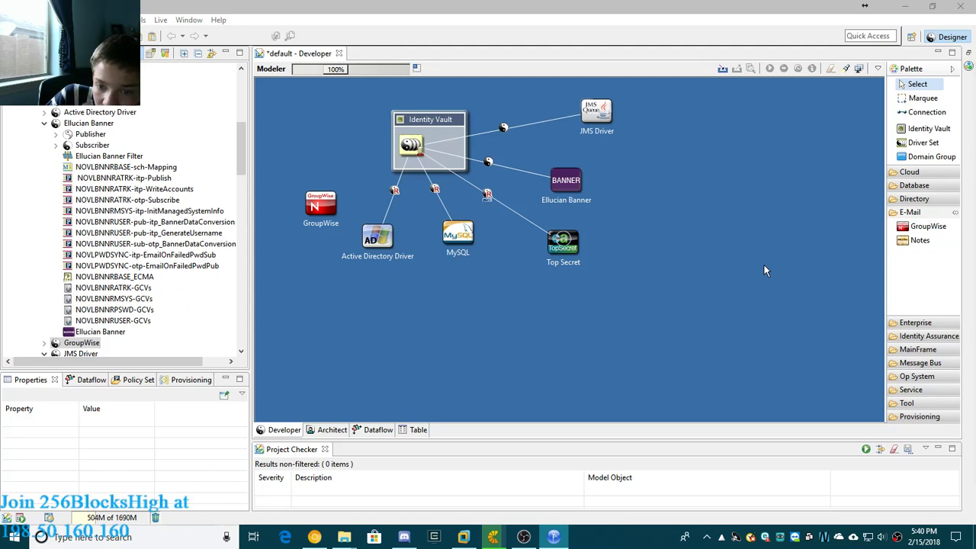
{"action": "left_click_drag", "start_coordinate": [975, 107], "coordinate": [620, 71]}
{"action": "left_click", "coordinate": [549, 176]}
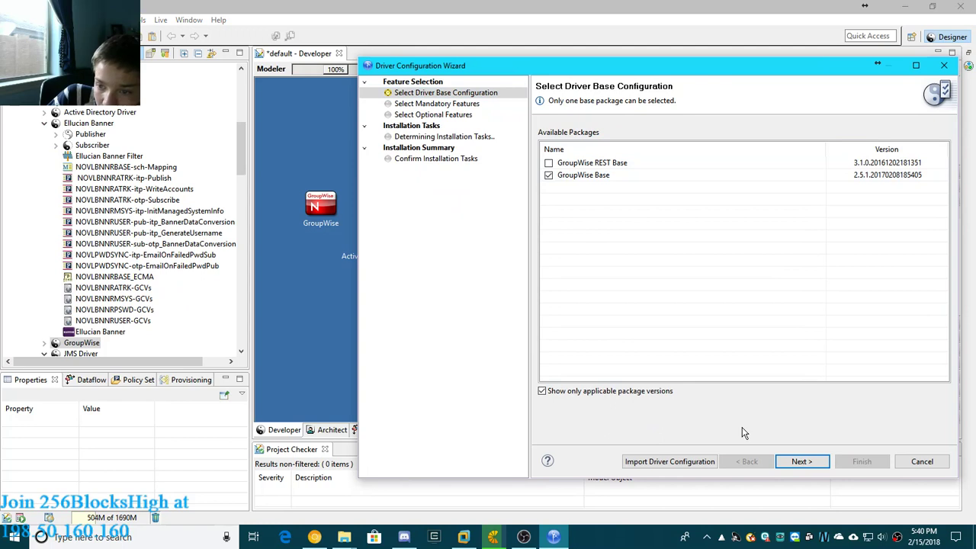
{"action": "left_click", "coordinate": [549, 163]}
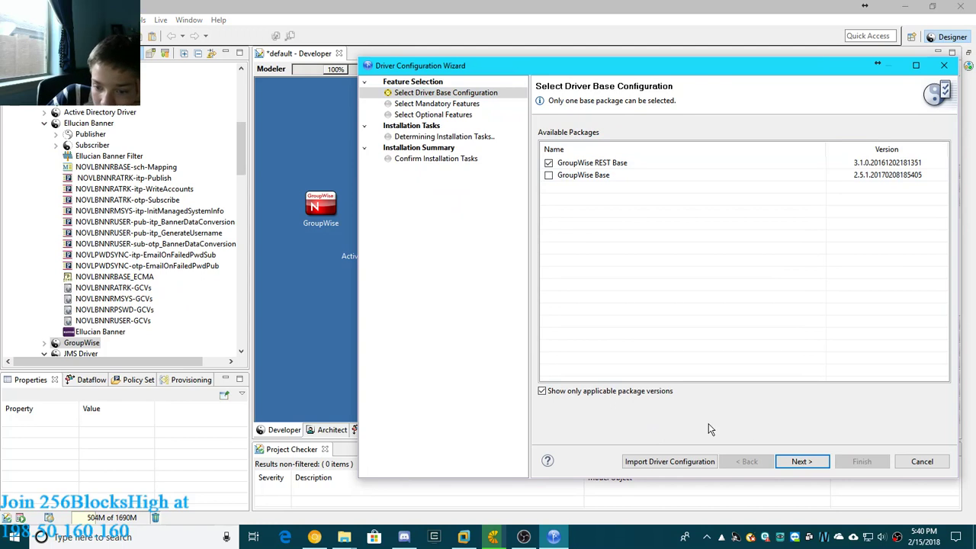
{"action": "left_click", "coordinate": [801, 463]}
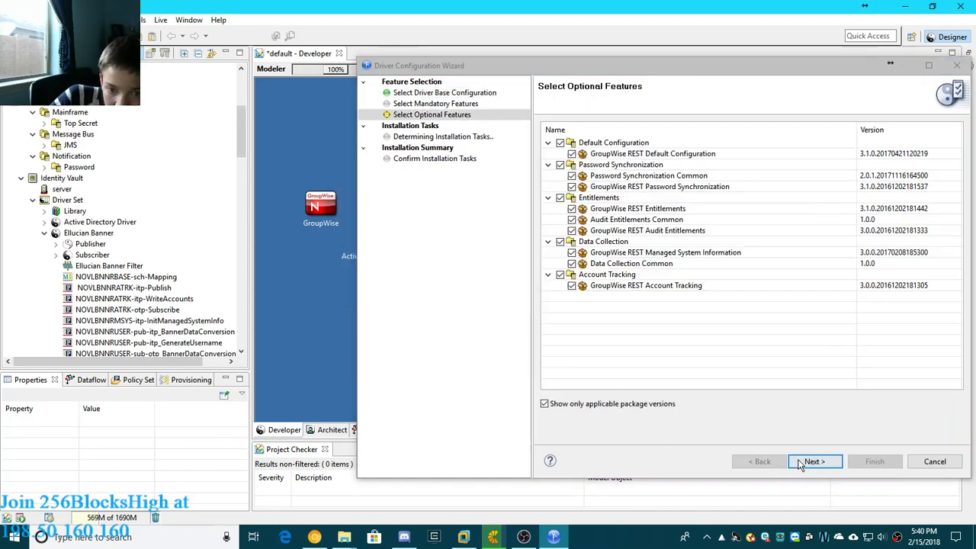
{"action": "left_click", "coordinate": [813, 462]}
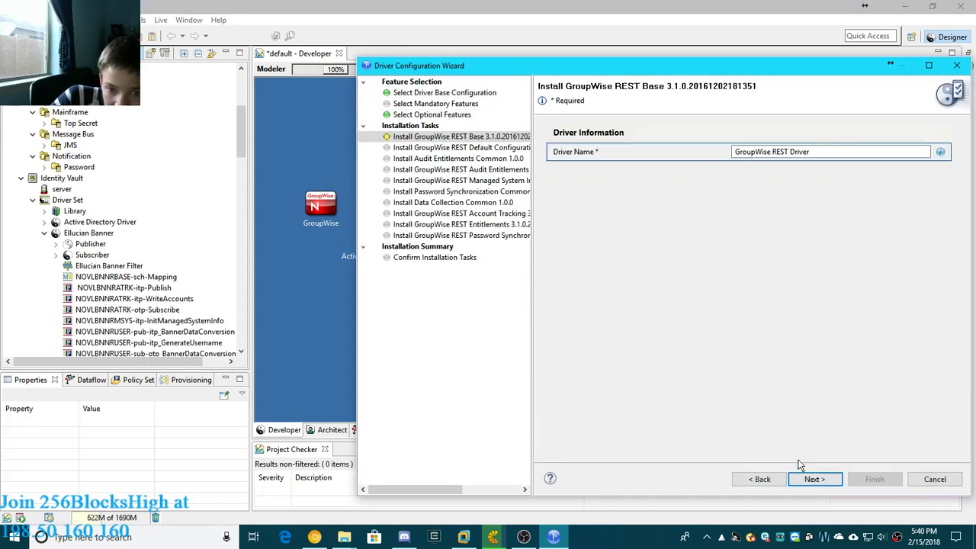
- Keep the driver name GroupWise REST Driver and fill in the application's Authentication ID and Connection Information
{"action": "left_click", "coordinate": [810, 478]}
{"action": "left_click", "coordinate": [810, 478]}
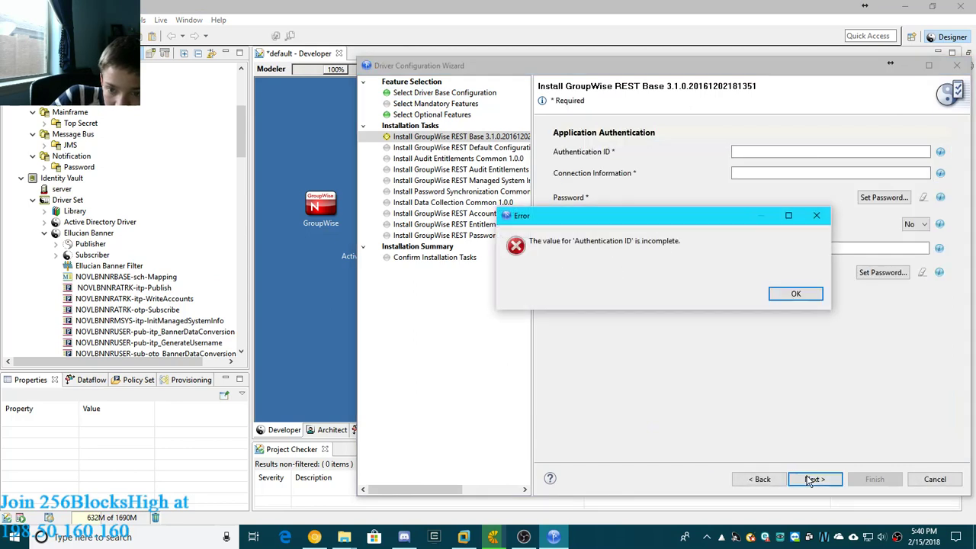
{"action": "left_click", "coordinate": [796, 293]}
{"action": "left_click", "coordinate": [762, 152]}
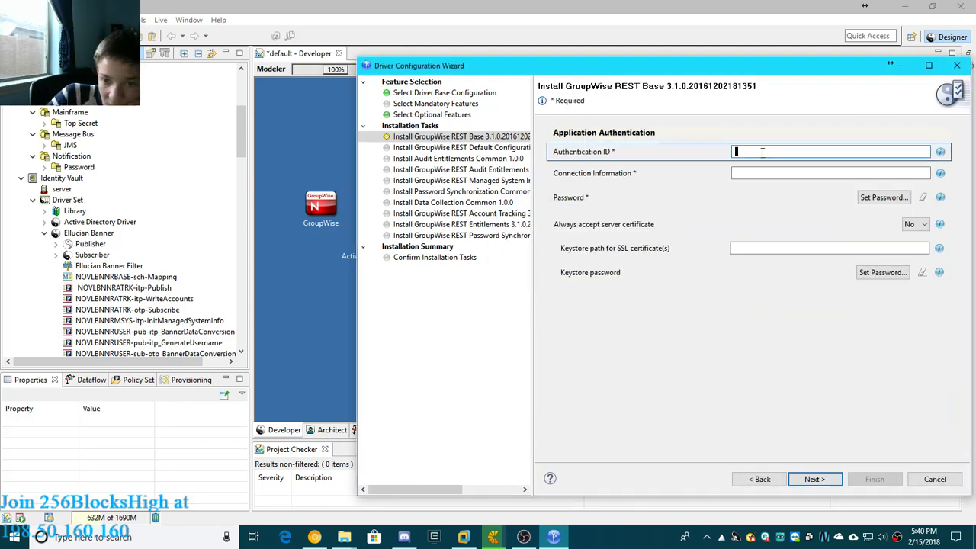
{"action": "left_click", "coordinate": [940, 154]}
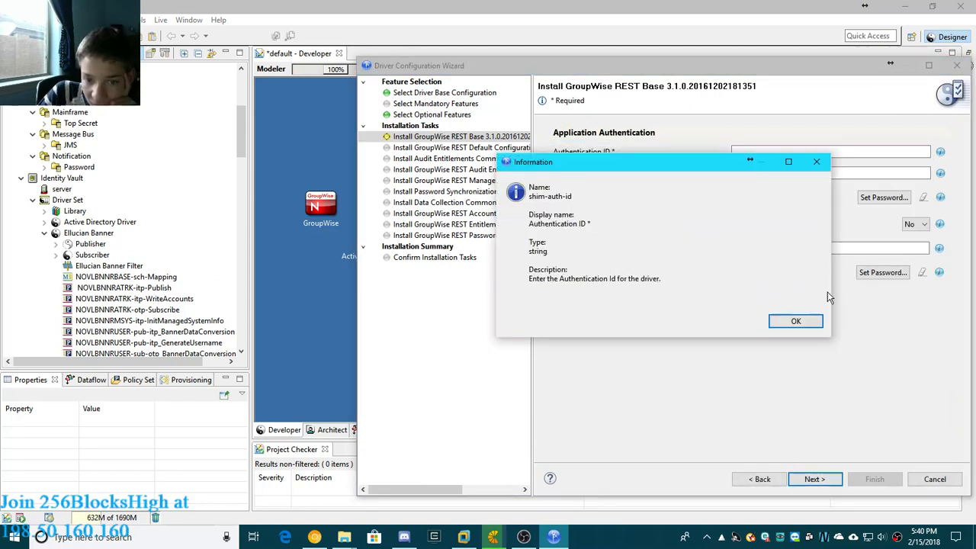
{"action": "left_click", "coordinate": [801, 322]}
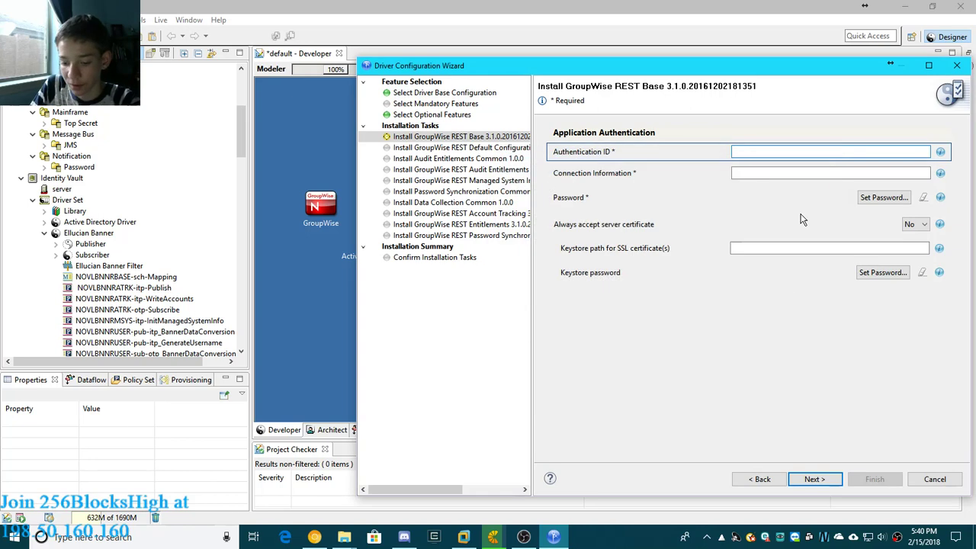
{"action": "left_click", "coordinate": [752, 173]}
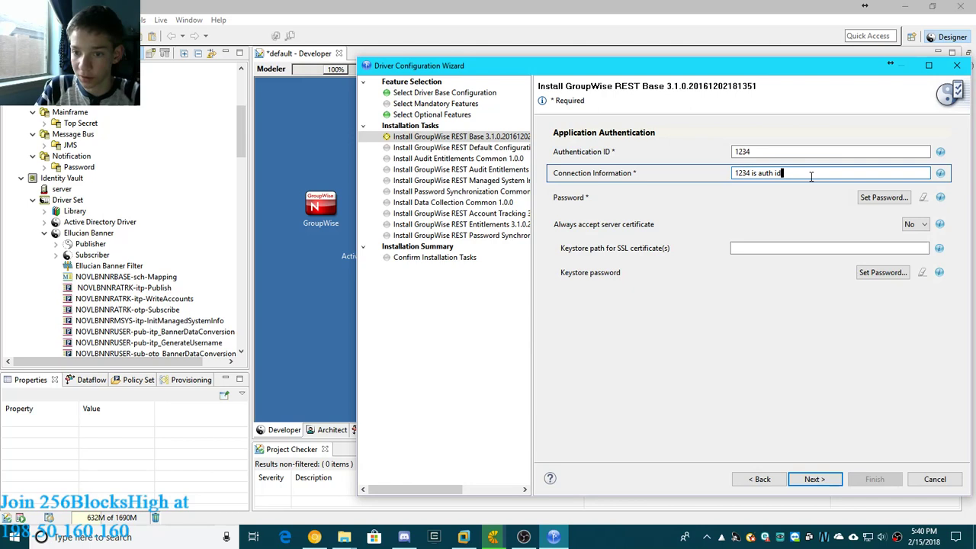
- Set the application authentication password for the GroupWise REST driver, entering it in both password fields
{"action": "left_click", "coordinate": [883, 197]}
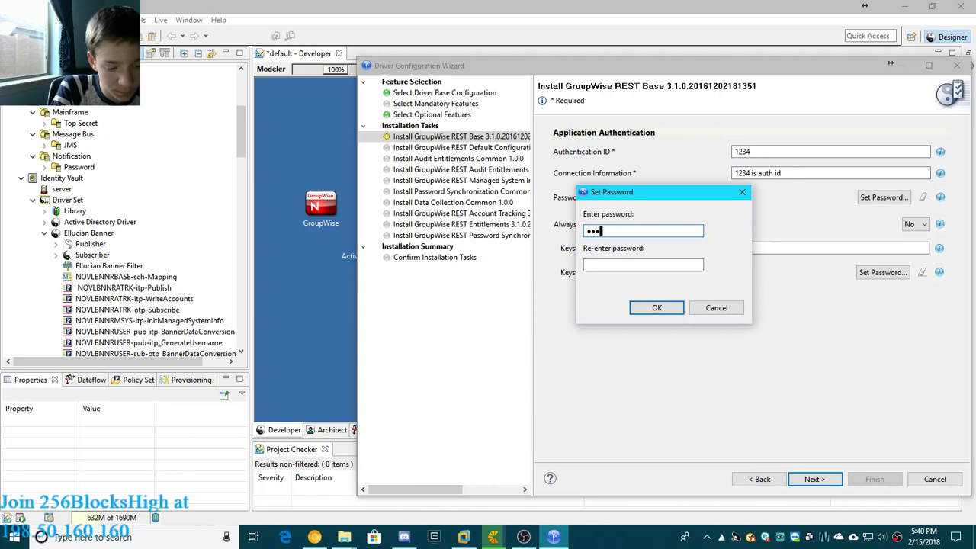
{"action": "left_click", "coordinate": [628, 264]}
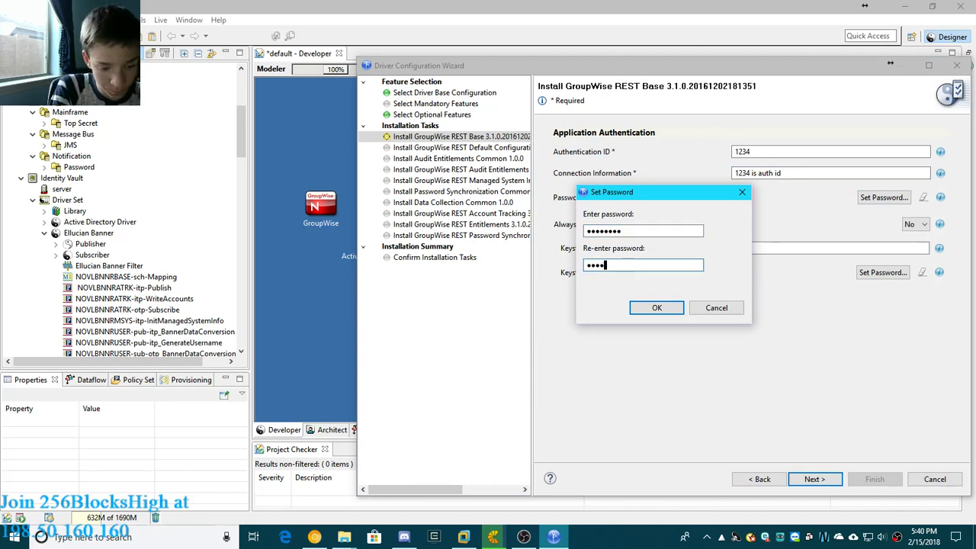
{"action": "type", "text": "•••••••"}
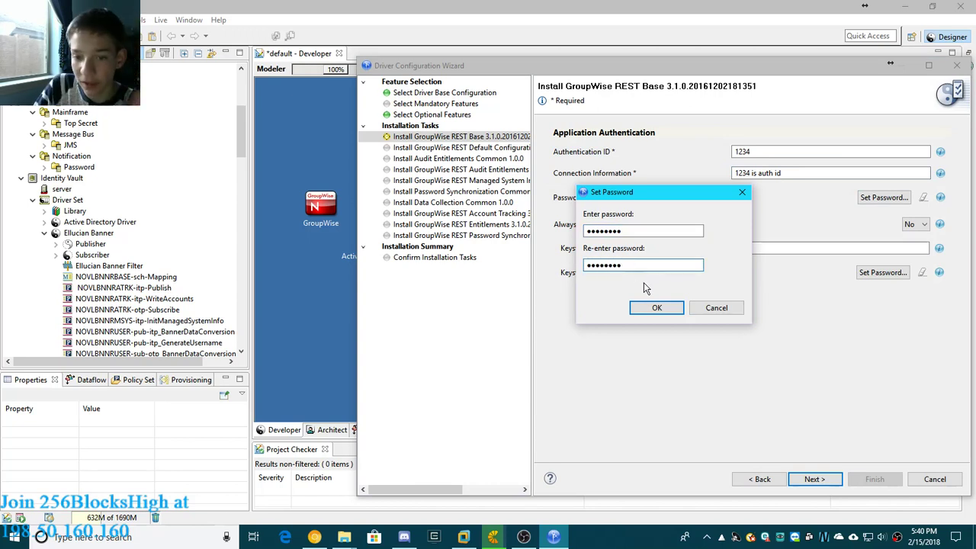
{"action": "left_click", "coordinate": [654, 308]}
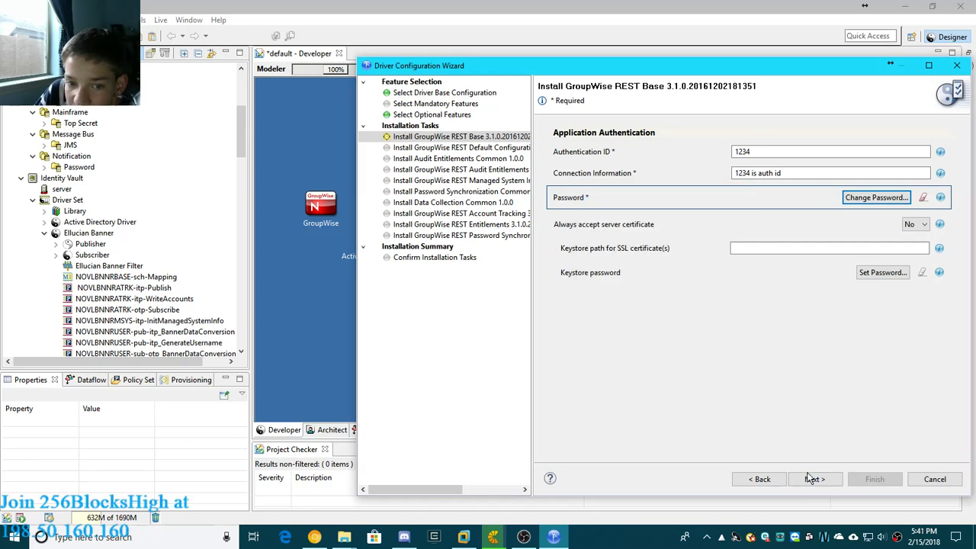
- Switch to File Explorer and check the combined size of everything in the C:\netiq\idm\apps\Designer folder
{"action": "mouse_move", "coordinate": [360, 527]}
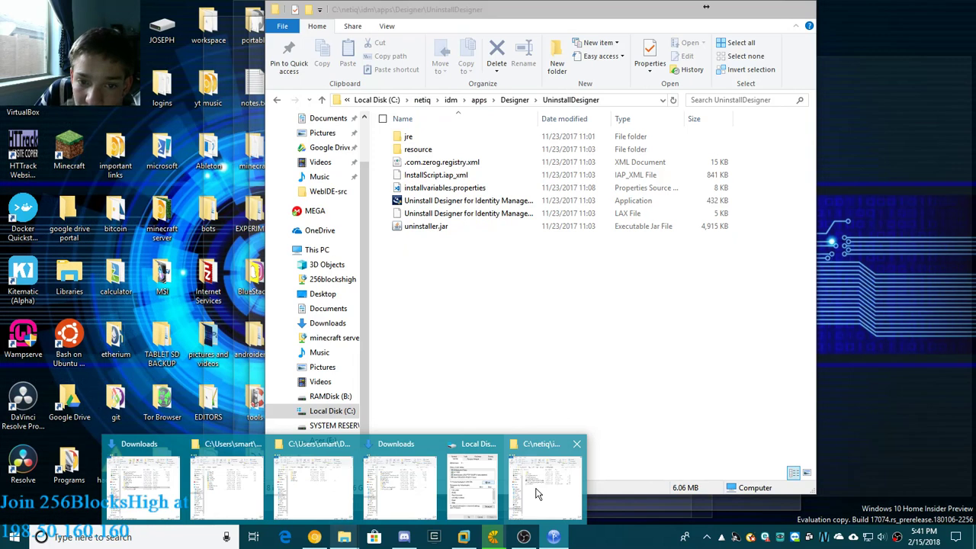
{"action": "left_click", "coordinate": [536, 494]}
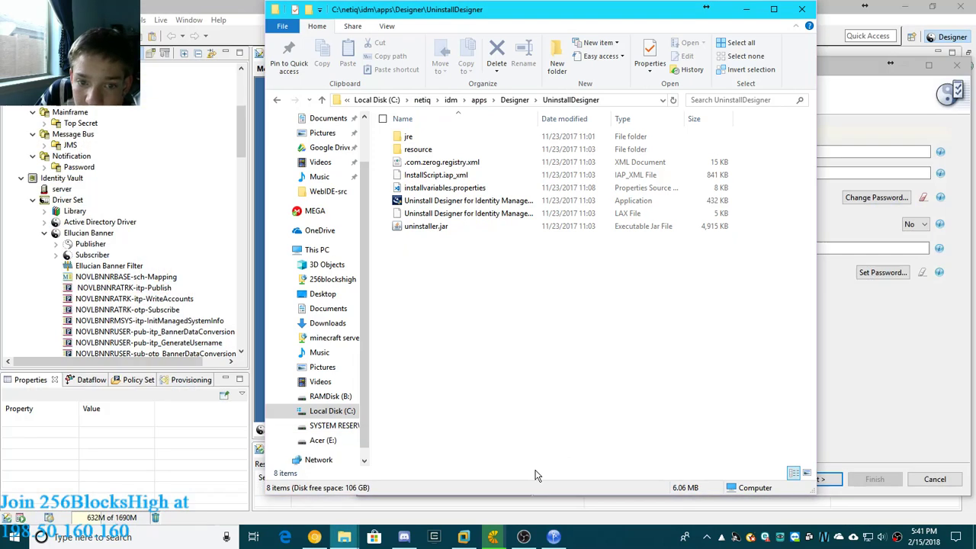
{"action": "left_click", "coordinate": [506, 101]}
{"action": "key", "text": "ctrl+a"}
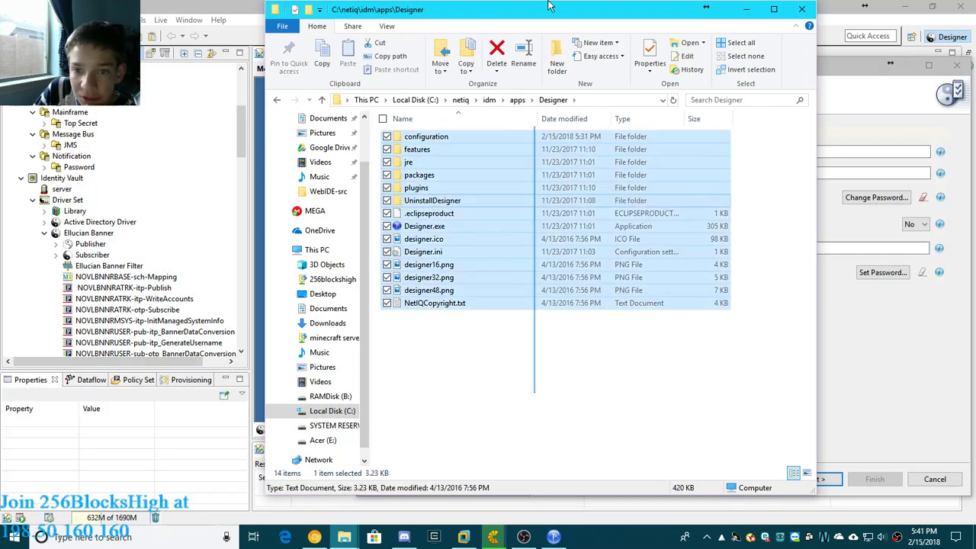
{"action": "left_click", "coordinate": [650, 47]}
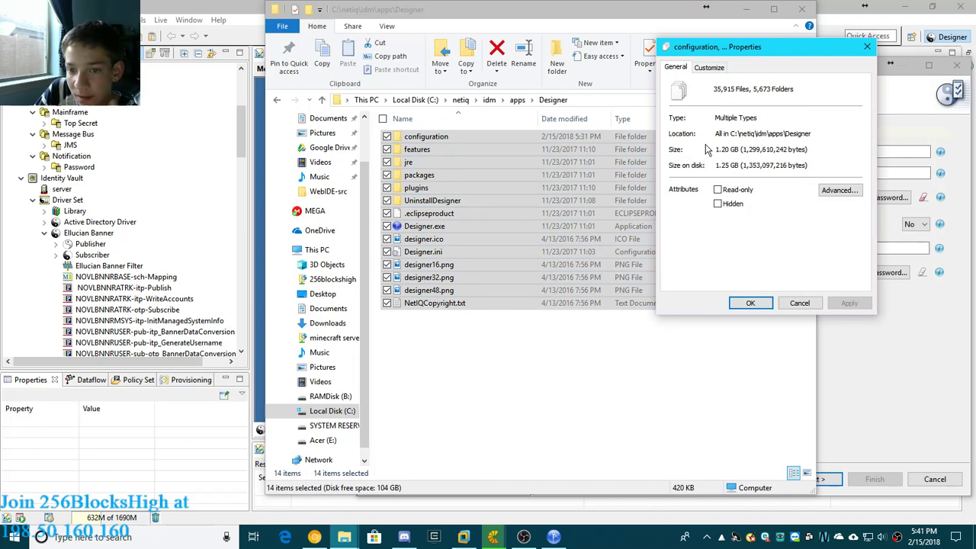
{"action": "left_click", "coordinate": [867, 47]}
{"action": "left_click", "coordinate": [793, 137]}
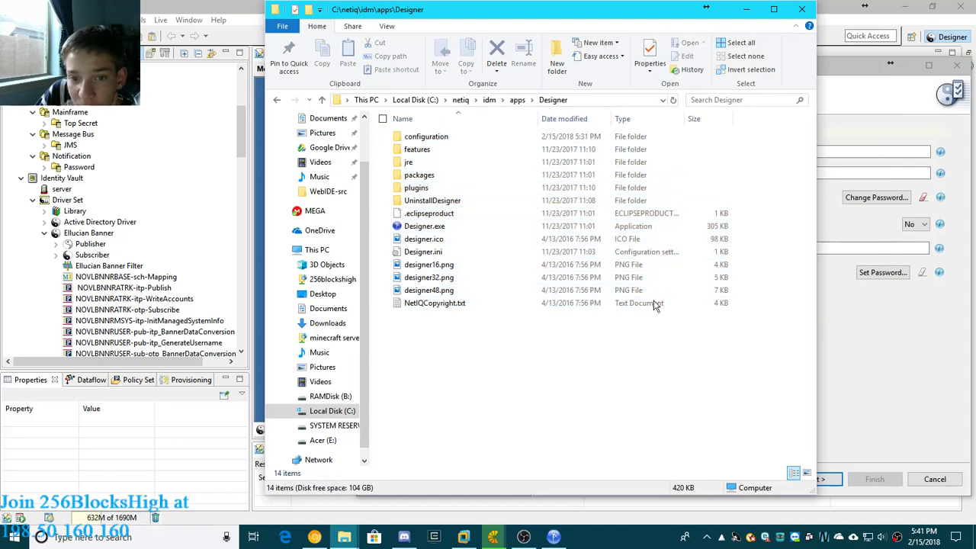
{"action": "left_click", "coordinate": [745, 9]}
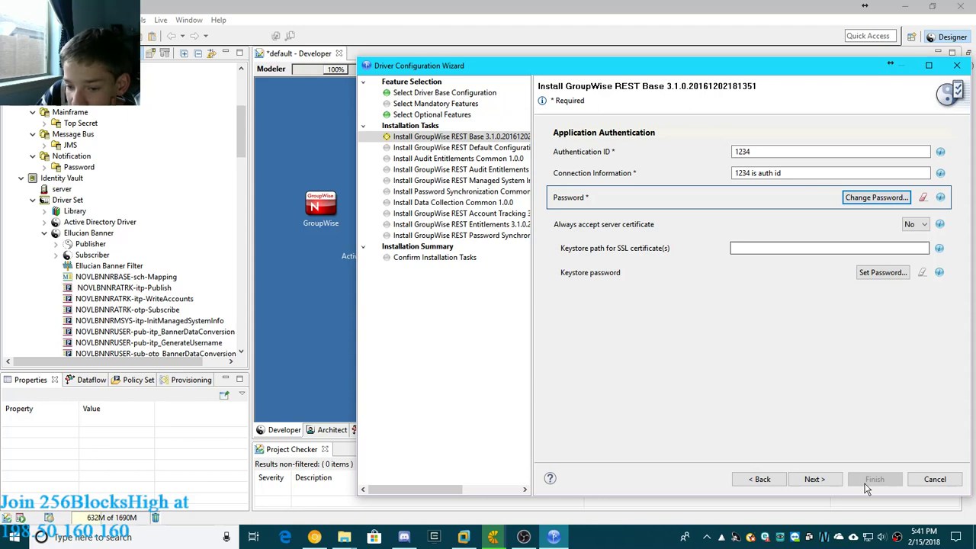
- Leave the keystore settings blank and set the default sync destination GroupWise PostOffice to "yes..."
{"action": "left_click", "coordinate": [801, 484]}
{"action": "left_click", "coordinate": [802, 484]}
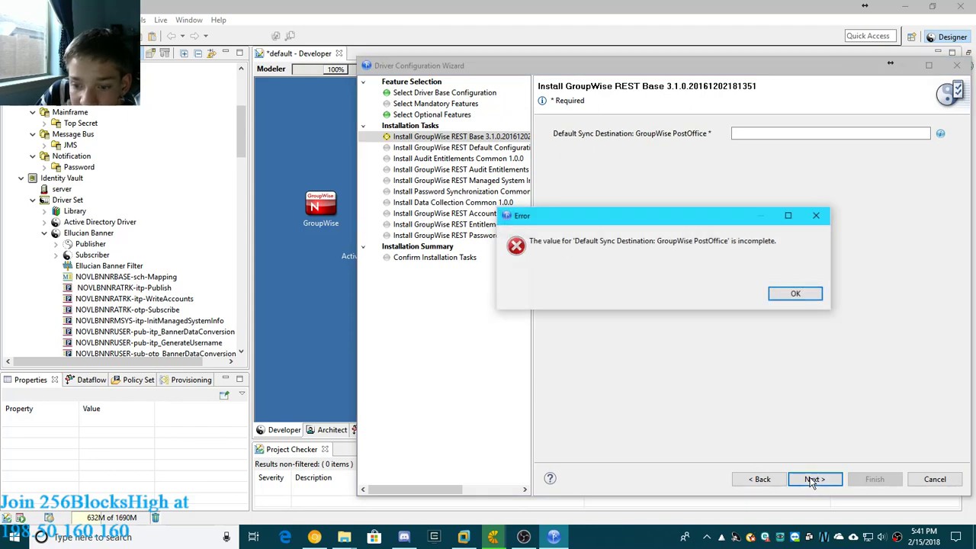
{"action": "left_click", "coordinate": [795, 294]}
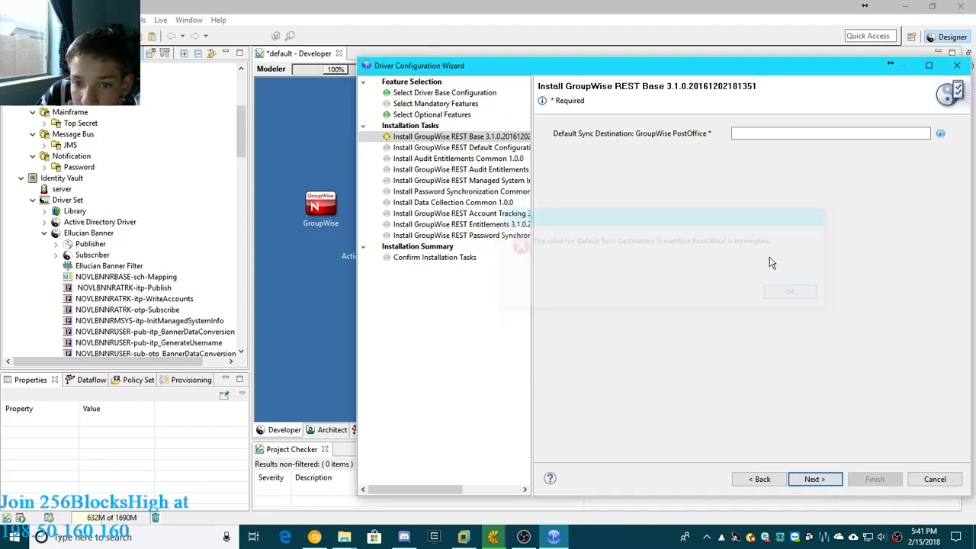
{"action": "left_click", "coordinate": [772, 137]}
{"action": "type", "text": "yes.."}
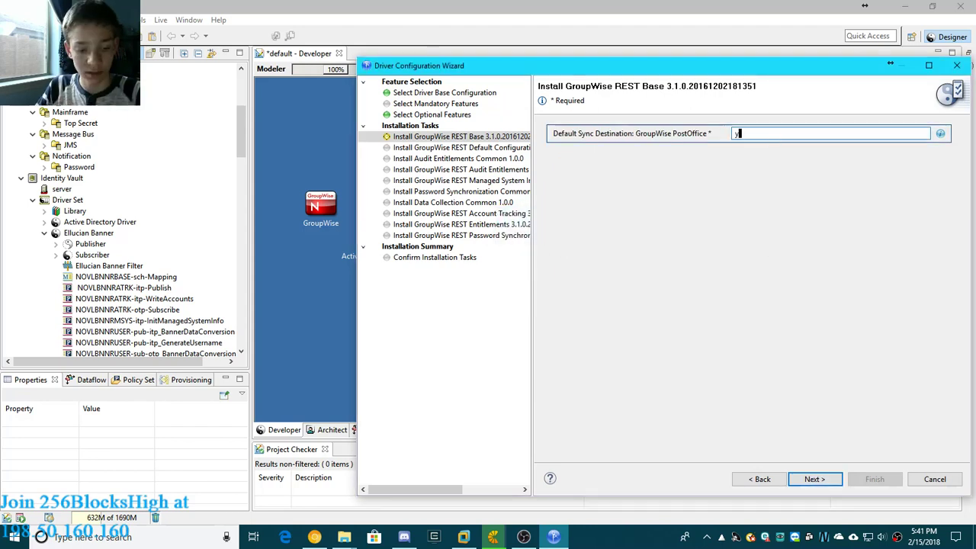
{"action": "left_click", "coordinate": [821, 482]}
- Name the managed system groupwise email and leave the business and application owners blank
{"action": "left_click", "coordinate": [821, 482]}
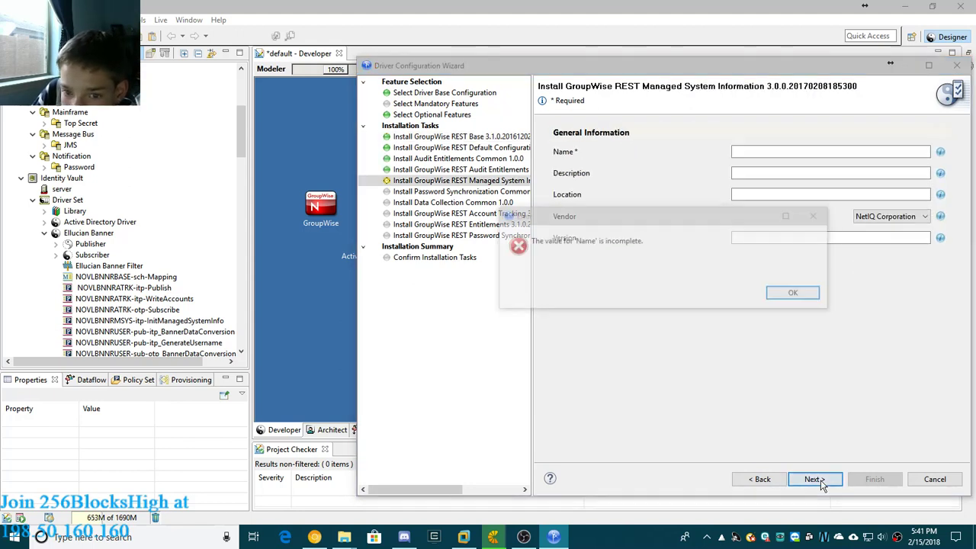
{"action": "left_click", "coordinate": [794, 295]}
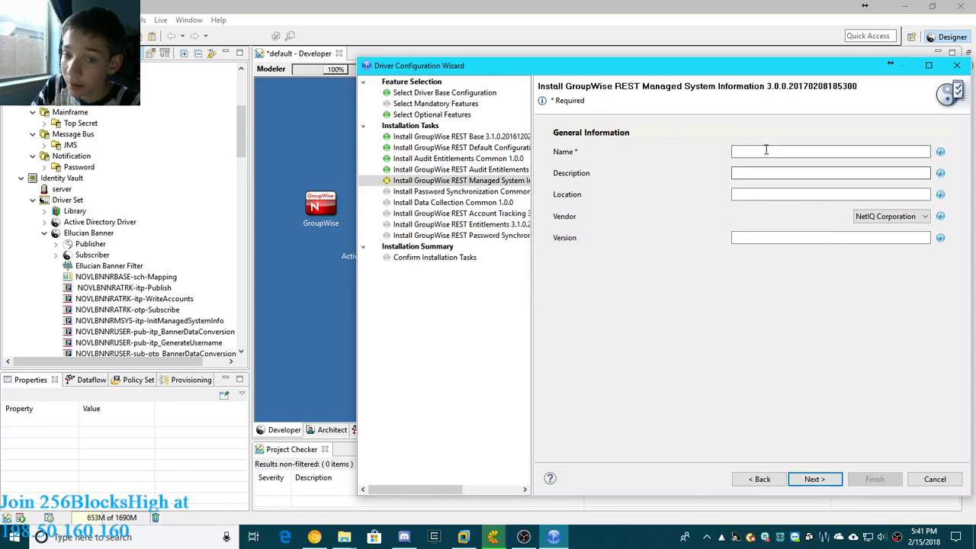
{"action": "left_click", "coordinate": [766, 151]}
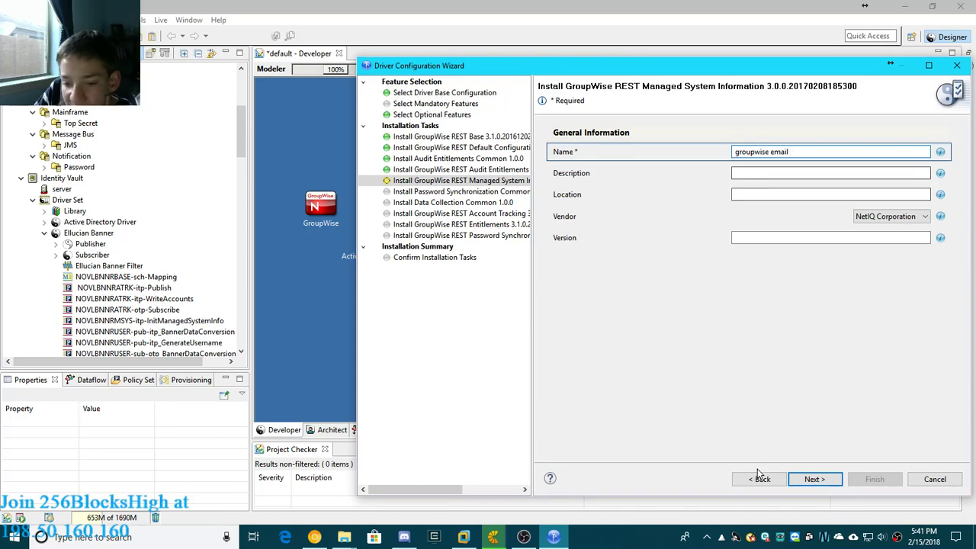
{"action": "left_click", "coordinate": [808, 482]}
{"action": "left_click", "coordinate": [809, 480]}
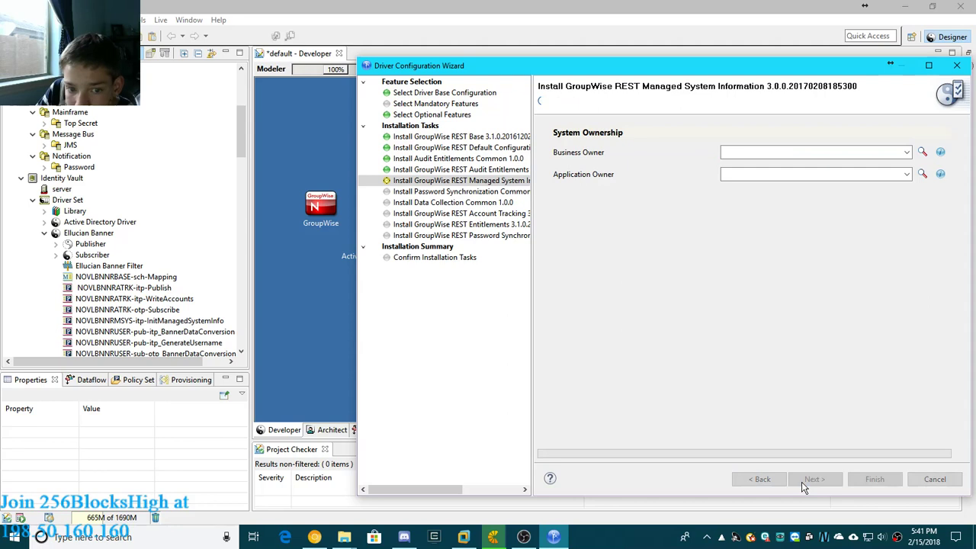
- Set the account tracking realm to "this one" and finish installing the GroupWise REST driver
{"action": "left_click", "coordinate": [796, 293]}
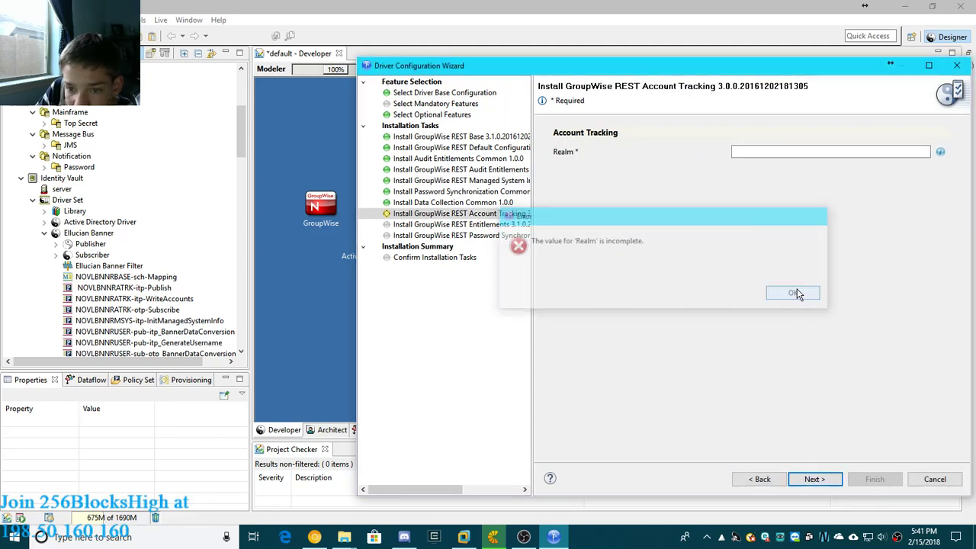
{"action": "left_click", "coordinate": [736, 152]}
{"action": "type", "text": "this one"}
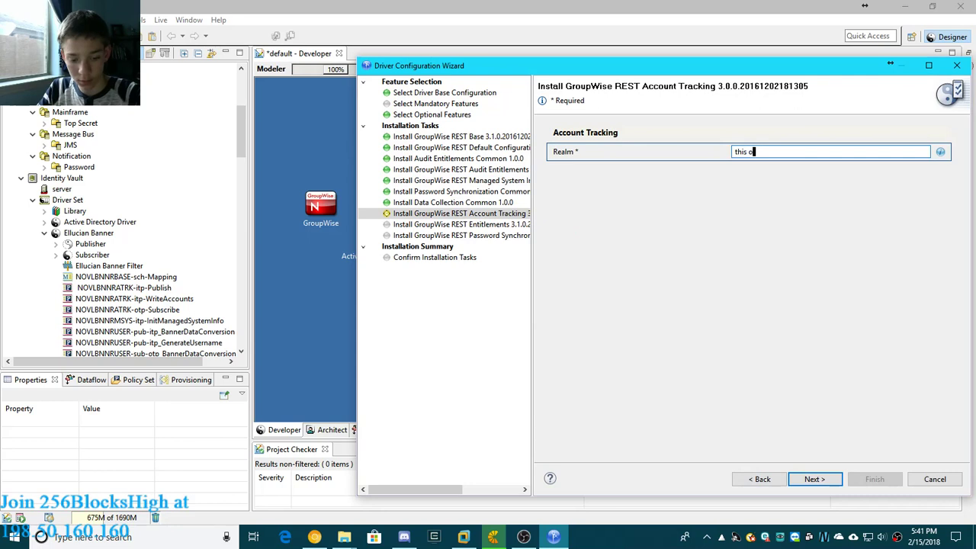
{"action": "left_click", "coordinate": [815, 479]}
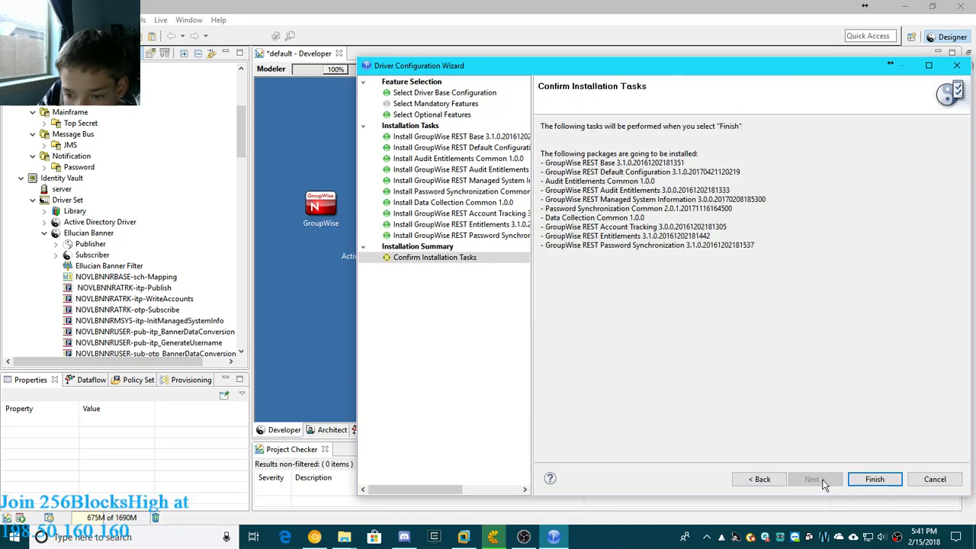
{"action": "left_click", "coordinate": [874, 479]}
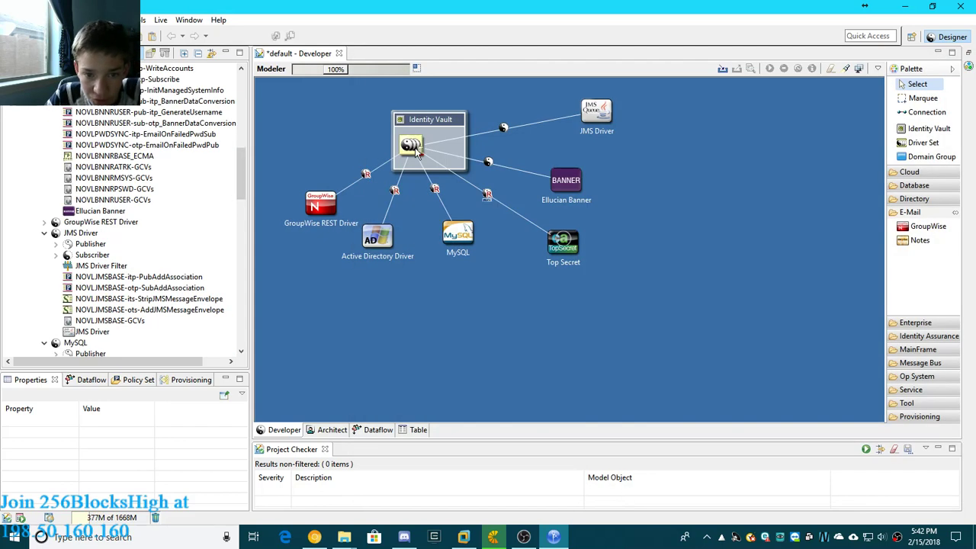
- Move the Identity Vault slightly up and to the left in the model and begin adding a new server to it
{"action": "left_click_drag", "start_coordinate": [434, 120], "coordinate": [412, 112]}
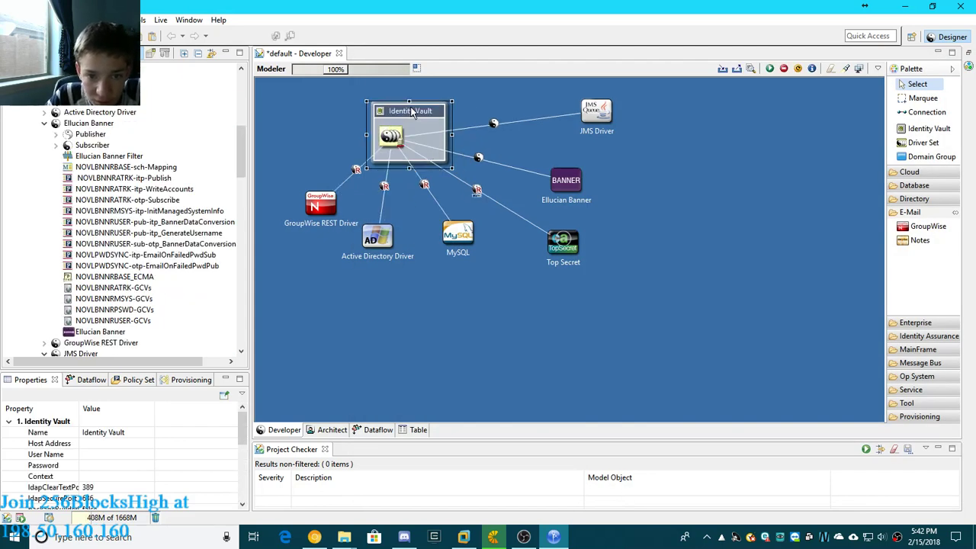
{"action": "right_click", "coordinate": [412, 112]}
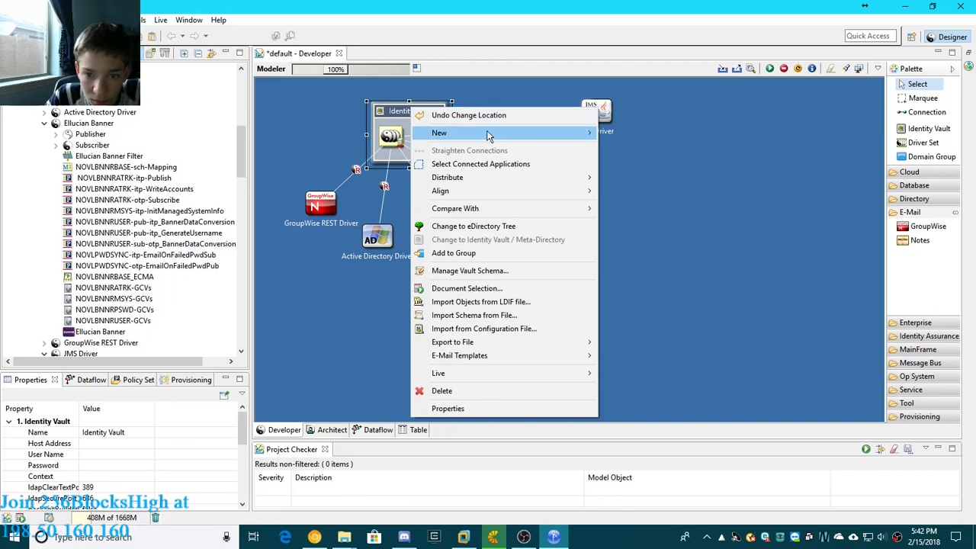
{"action": "mouse_move", "coordinate": [488, 135]}
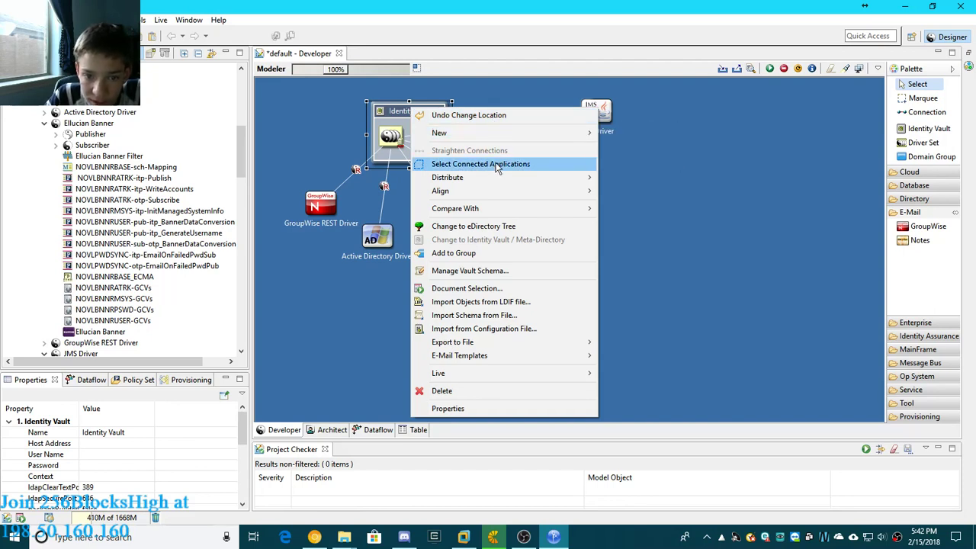
{"action": "mouse_move", "coordinate": [545, 141]}
{"action": "left_click", "coordinate": [635, 154]}
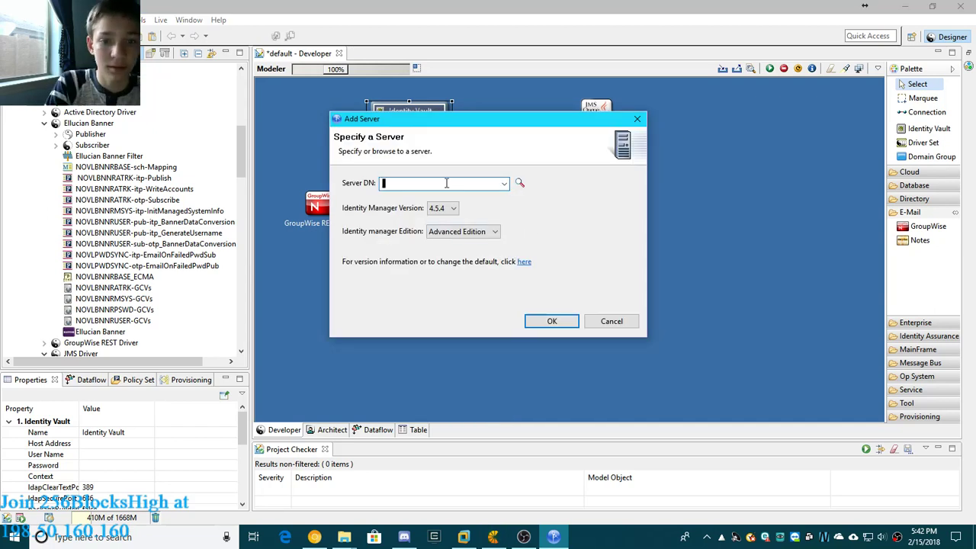
- Try cn=main as the new server's DN, with Advanced Edition as the Identity Manager edition
{"action": "type", "text": "Main"}
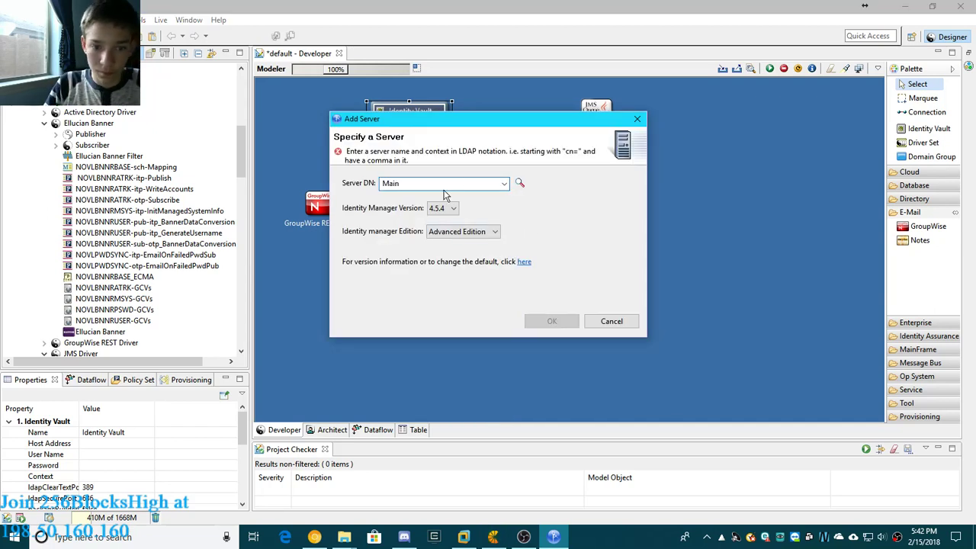
{"action": "left_click", "coordinate": [458, 234]}
{"action": "left_click", "coordinate": [458, 242]}
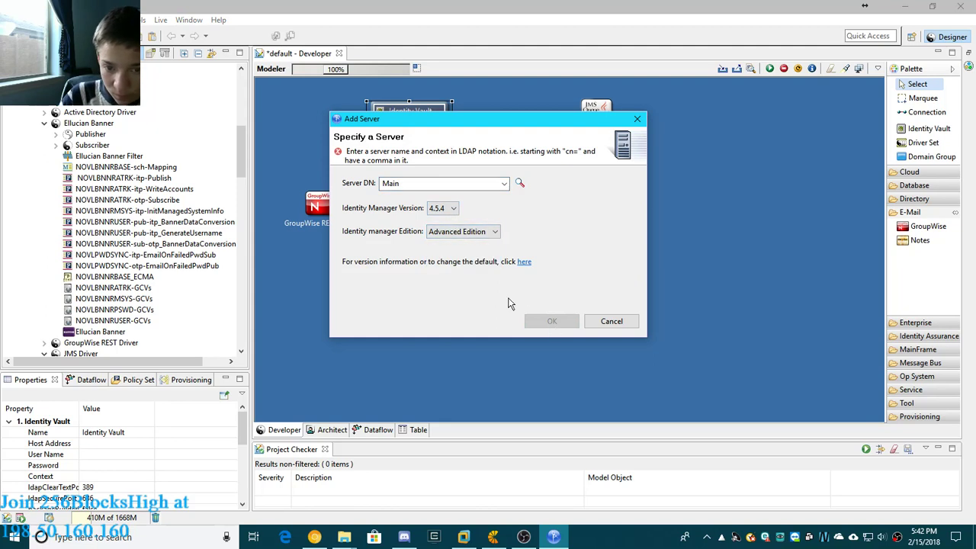
{"action": "double_click", "coordinate": [447, 183]}
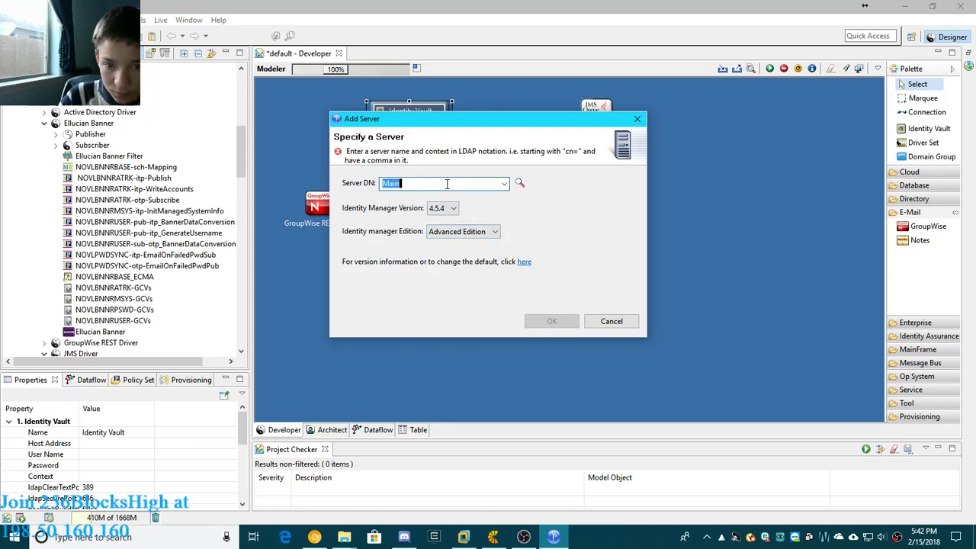
{"action": "left_click", "coordinate": [485, 186]}
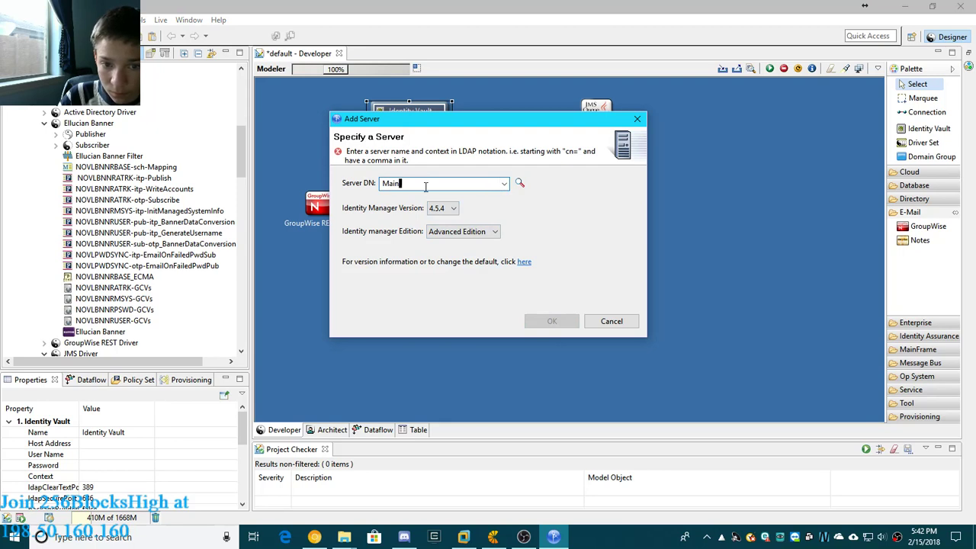
{"action": "left_click_drag", "start_coordinate": [387, 186], "coordinate": [375, 189]}
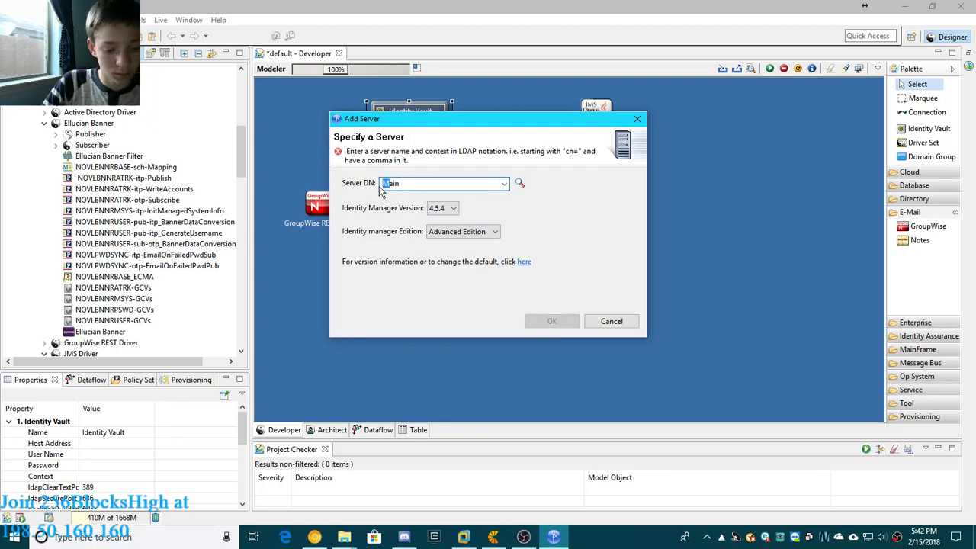
{"action": "type", "text": "cn="}
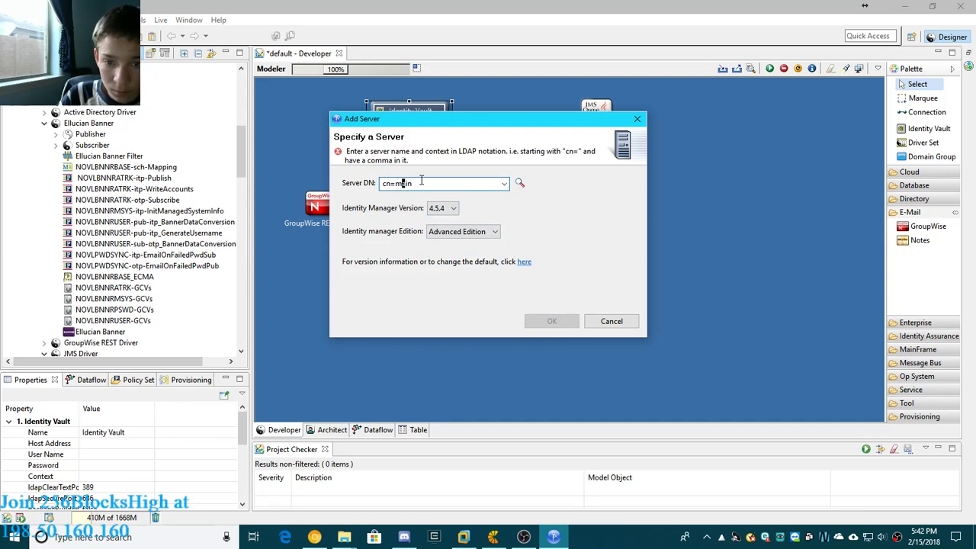
- Try to browse for the server on host 192.168.0.11 as admin, entering the password and choosing to save it with a secure connection
{"action": "left_click", "coordinate": [518, 184]}
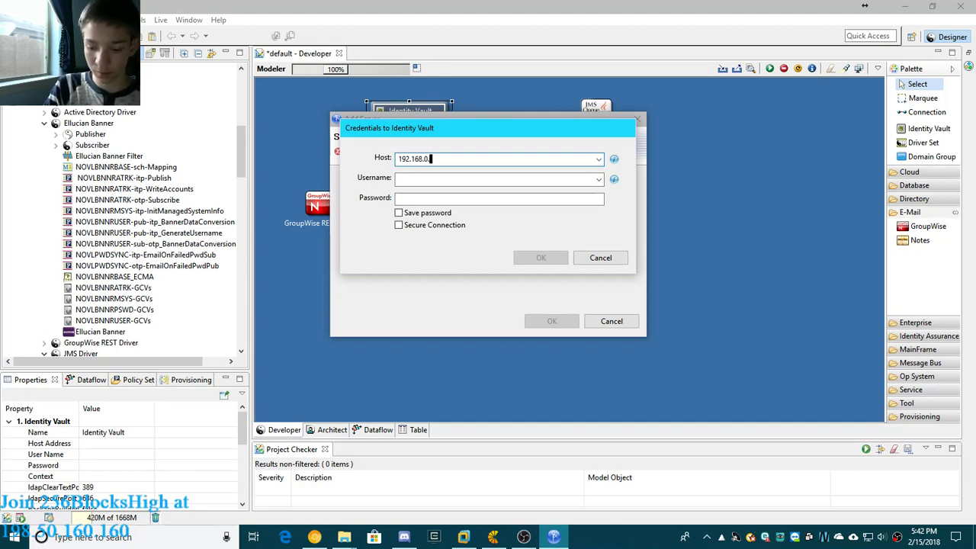
{"action": "left_click", "coordinate": [451, 178]}
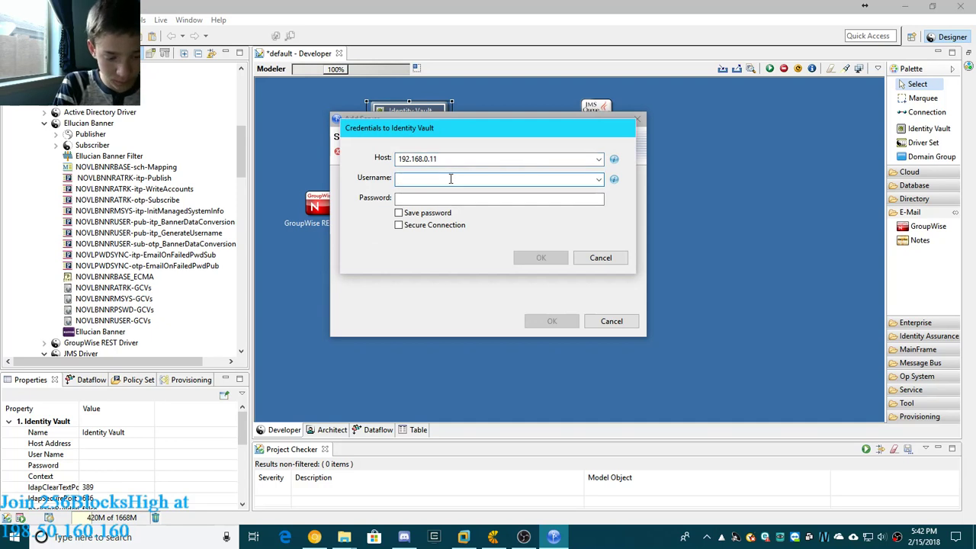
{"action": "left_click", "coordinate": [474, 200]}
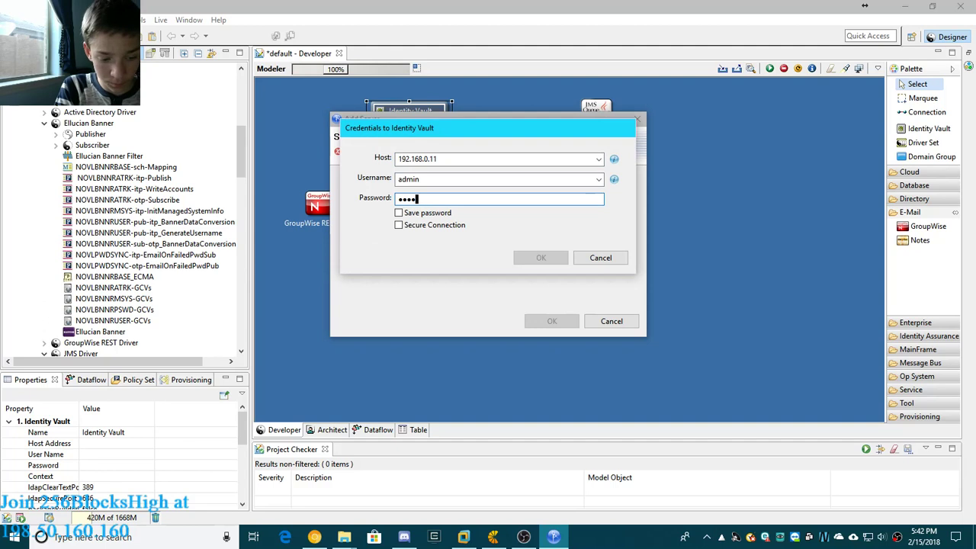
{"action": "left_click", "coordinate": [416, 215]}
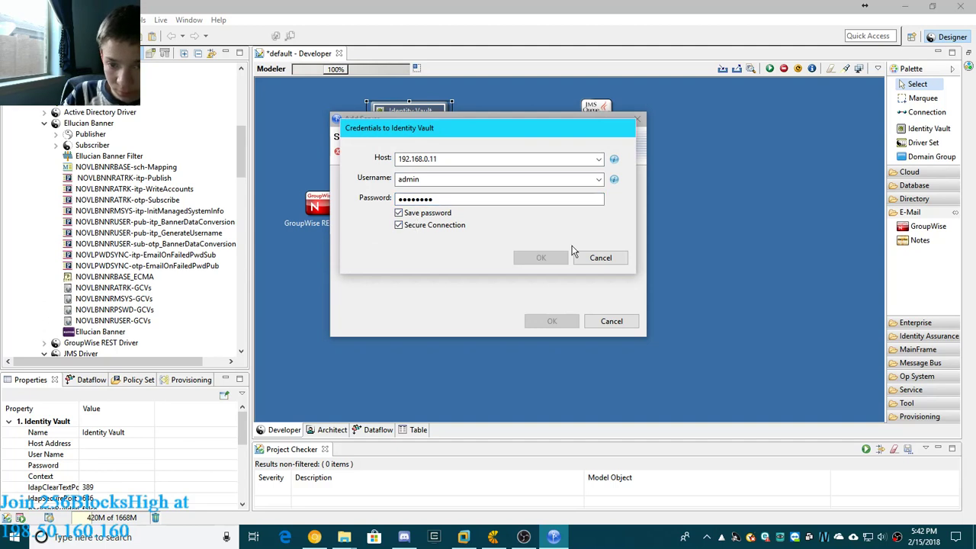
{"action": "left_click", "coordinate": [549, 259]}
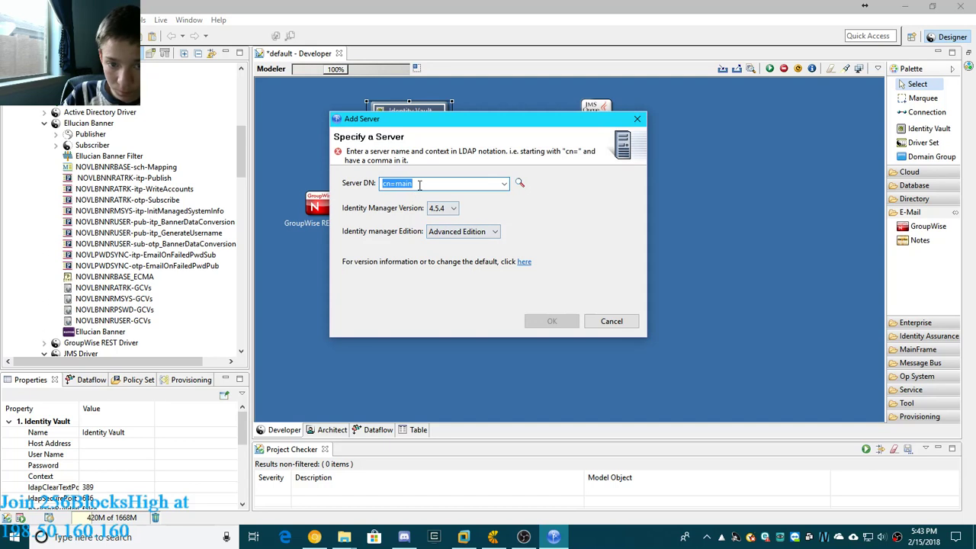
- Choose the listed DN cn=server,ou=context for the new server and try to add it without Identity Vault credentials
{"action": "left_click", "coordinate": [501, 187]}
{"action": "left_click", "coordinate": [482, 194]}
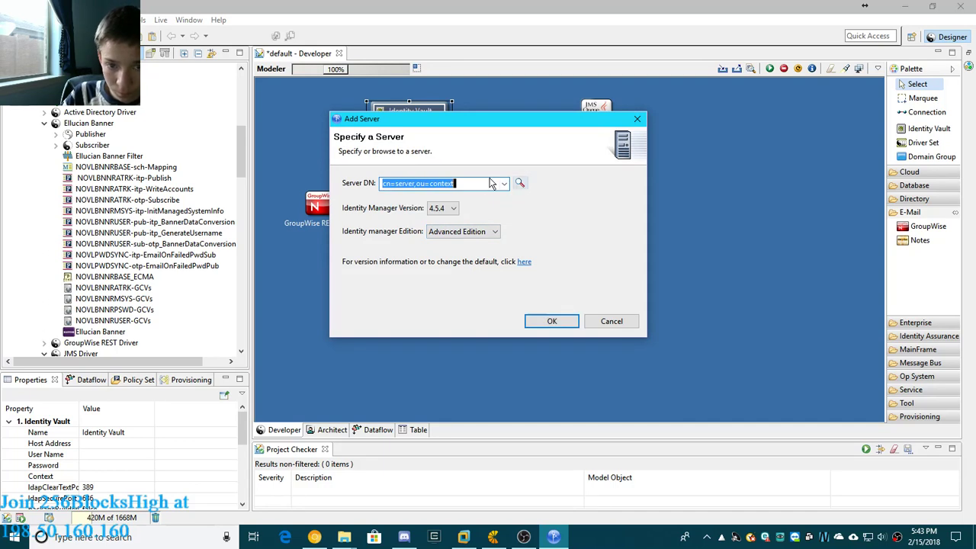
{"action": "left_click", "coordinate": [522, 186]}
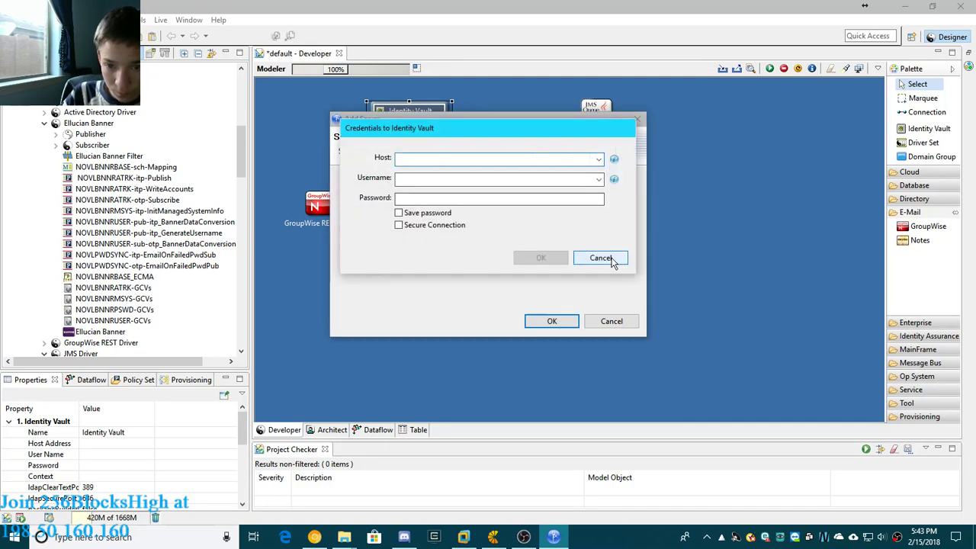
{"action": "left_click", "coordinate": [609, 259]}
{"action": "left_click", "coordinate": [549, 321]}
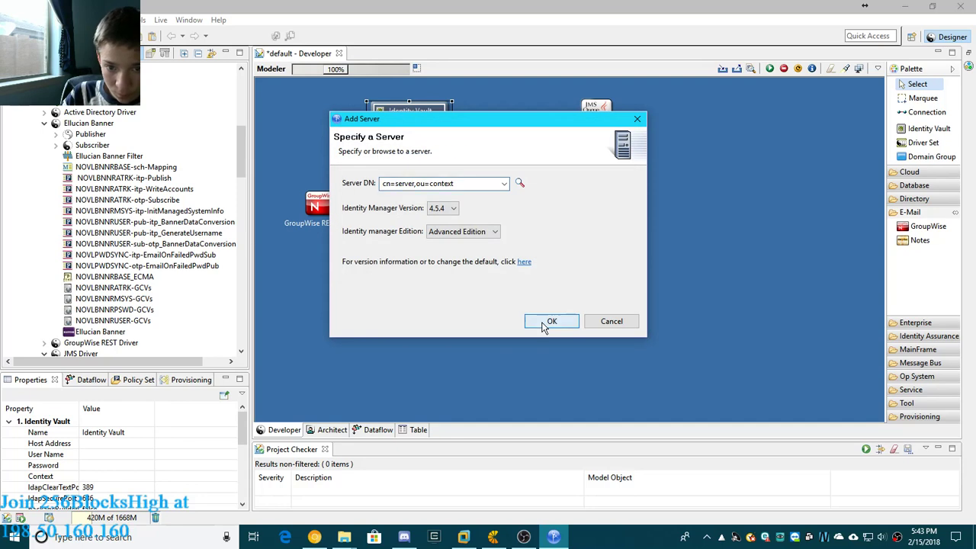
- Change the server DN to cn=main,ou=context and add the server to the Identity Vault
{"action": "left_click", "coordinate": [396, 183]}
{"action": "left_click", "coordinate": [416, 183]}
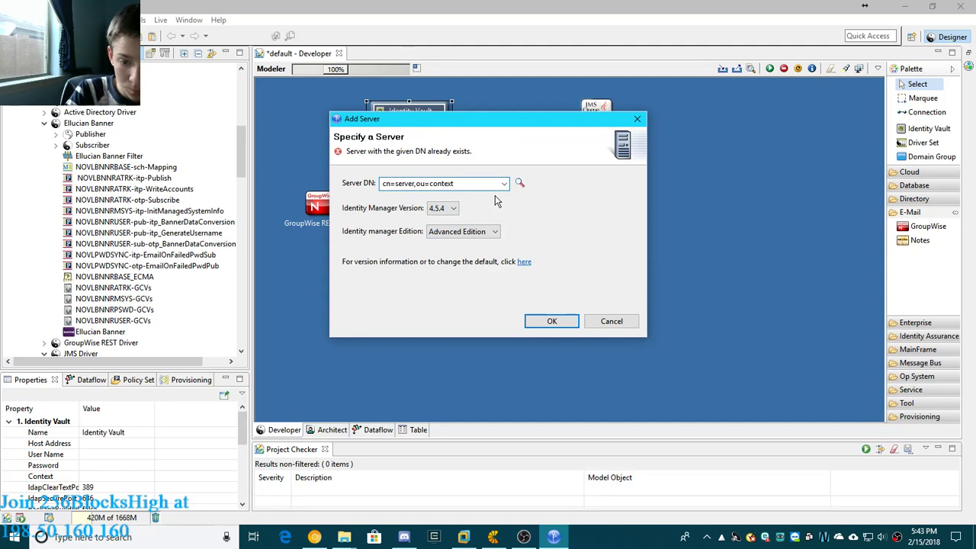
{"action": "key", "text": "BackSpace"}
{"action": "key", "text": "BackSpace"}
{"action": "key", "text": "BackSpace"}
{"action": "key", "text": "BackSpace"}
{"action": "key", "text": "BackSpace"}
{"action": "key", "text": "BackSpace"}
{"action": "key", "text": "BackSpace"}
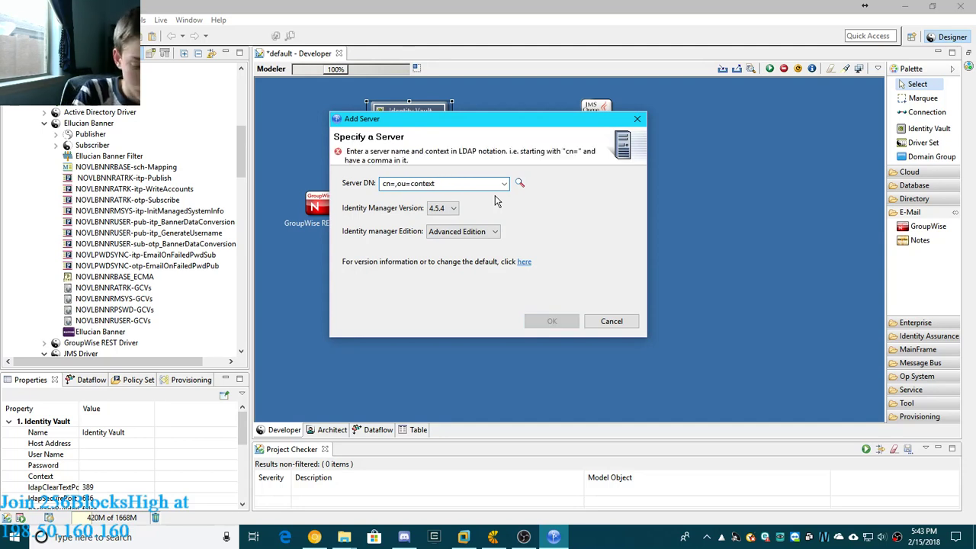
{"action": "type", "text": "main"}
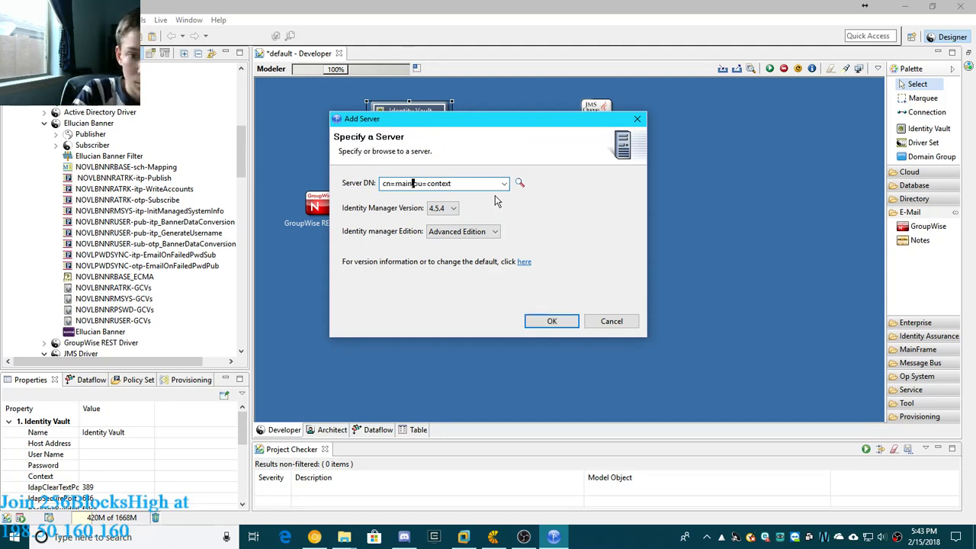
{"action": "left_click", "coordinate": [543, 319]}
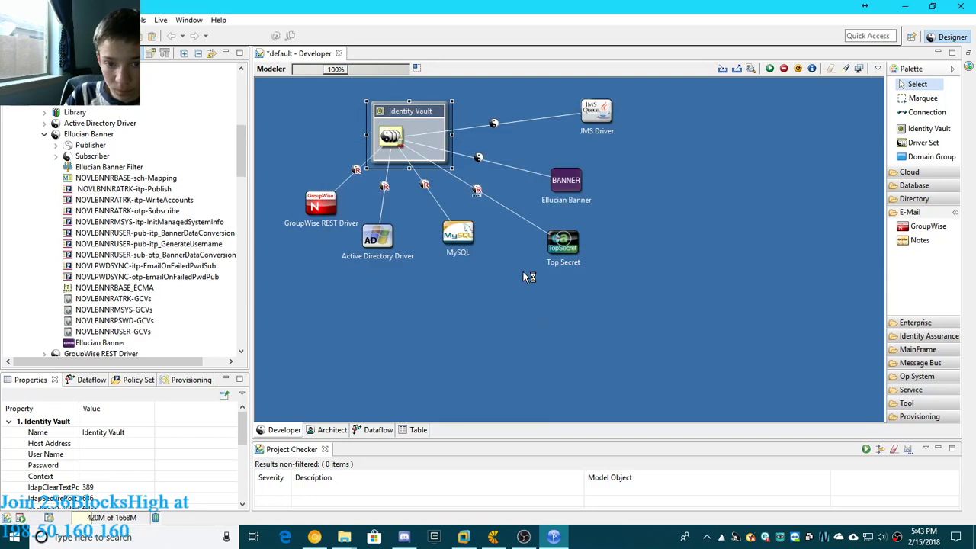
- Reposition the Identity Vault in the model, above the Active Directory and MySQL applications
{"action": "left_click", "coordinate": [404, 140]}
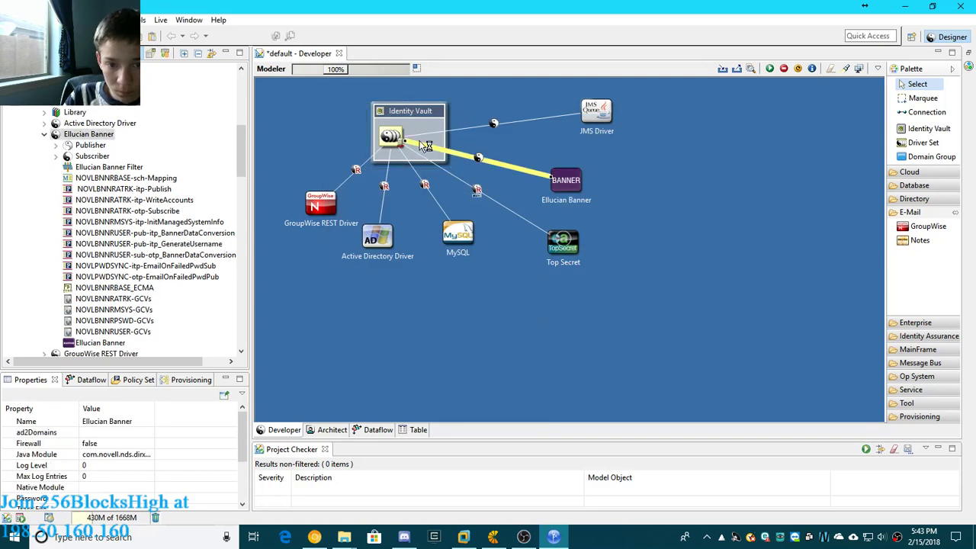
{"action": "left_click", "coordinate": [418, 115]}
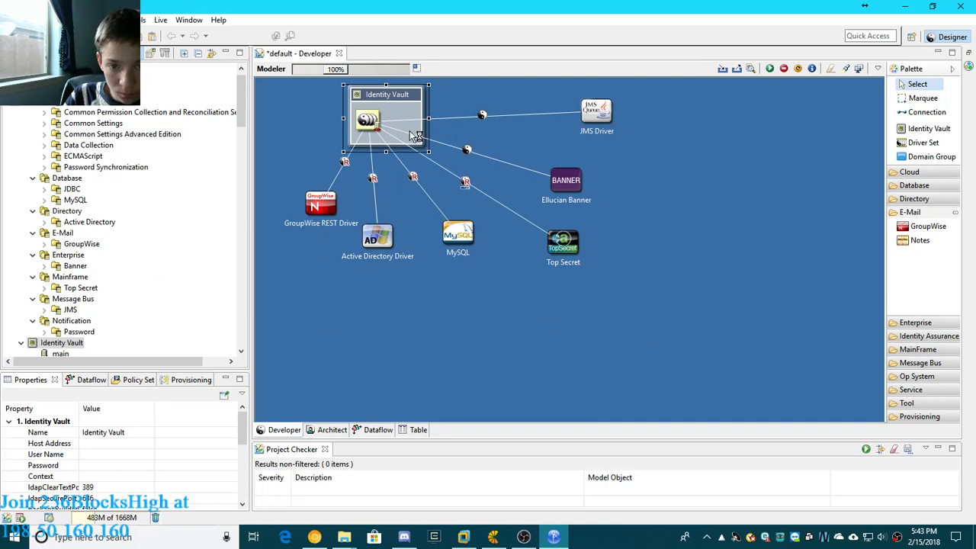
{"action": "left_click_drag", "start_coordinate": [395, 101], "coordinate": [419, 107]}
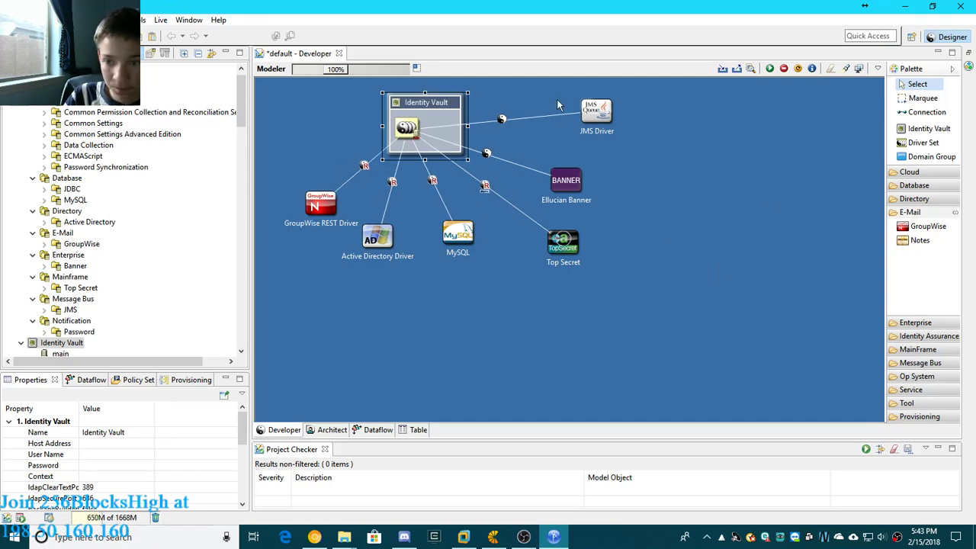
- Look through the Enterprise, Identity Assurance, MainFrame and Message Bus categories for another application to connect
{"action": "left_click", "coordinate": [907, 322]}
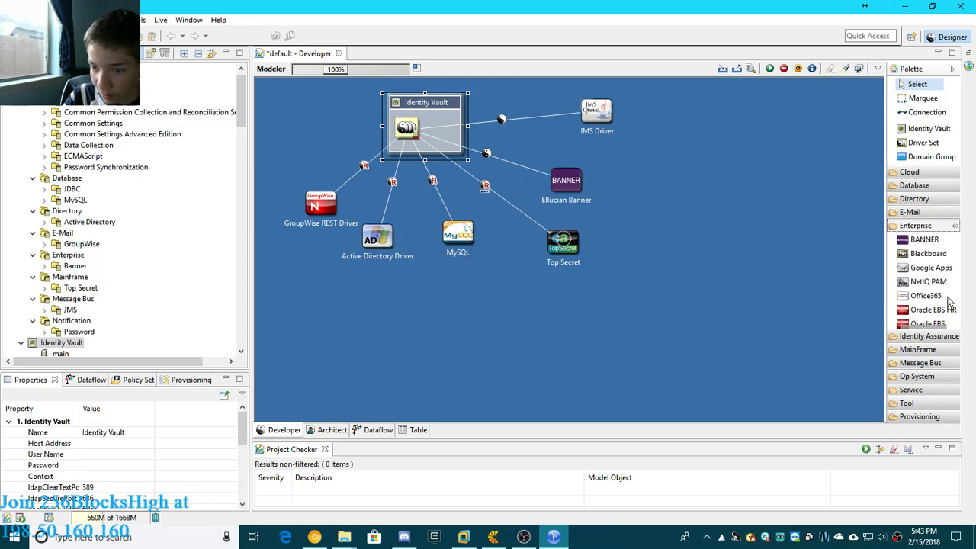
{"action": "scroll", "coordinate": [946, 308], "scroll_direction": "down", "scroll_amount": 3}
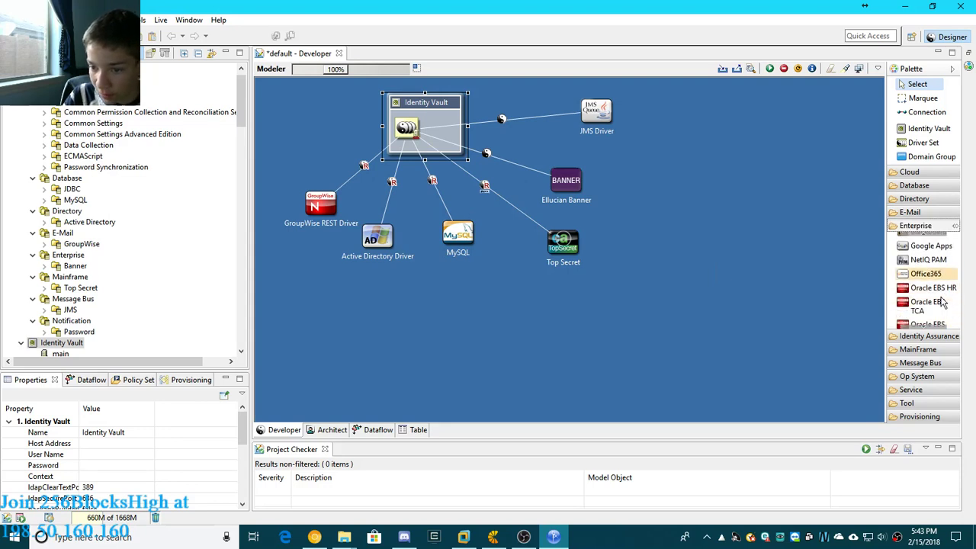
{"action": "scroll", "coordinate": [946, 309], "scroll_direction": "down", "scroll_amount": 5}
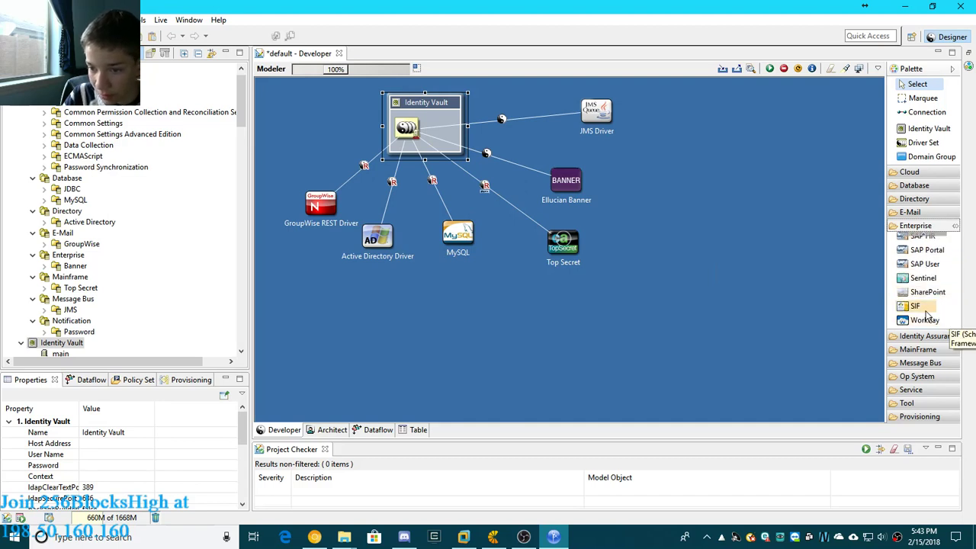
{"action": "left_click", "coordinate": [919, 227]}
{"action": "left_click", "coordinate": [923, 241]}
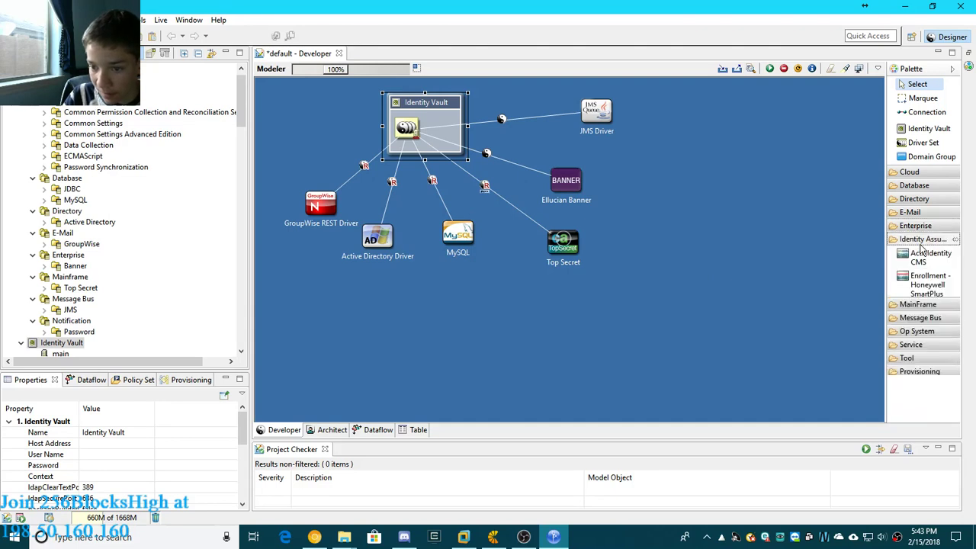
{"action": "left_click", "coordinate": [923, 240]}
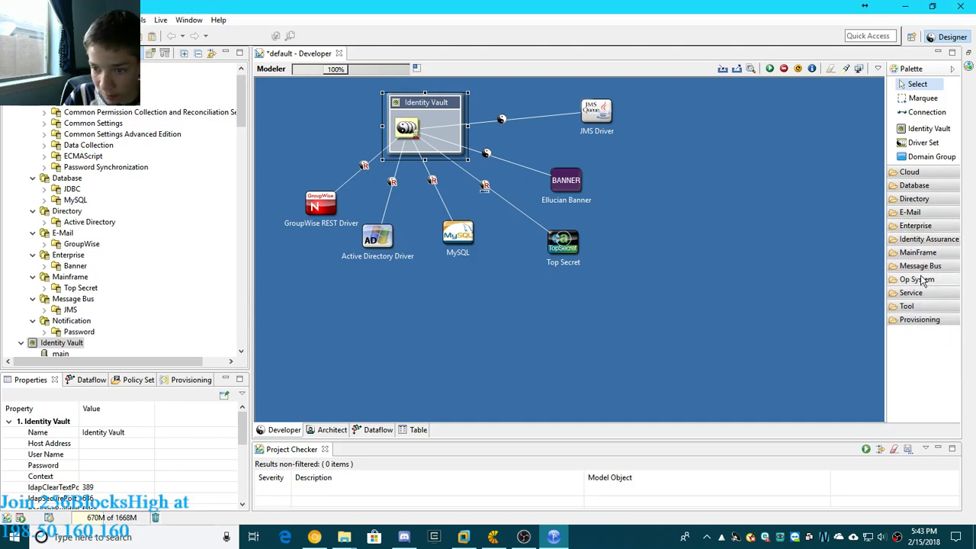
{"action": "left_click", "coordinate": [921, 266]}
{"action": "left_click", "coordinate": [923, 266]}
{"action": "left_click", "coordinate": [923, 253]}
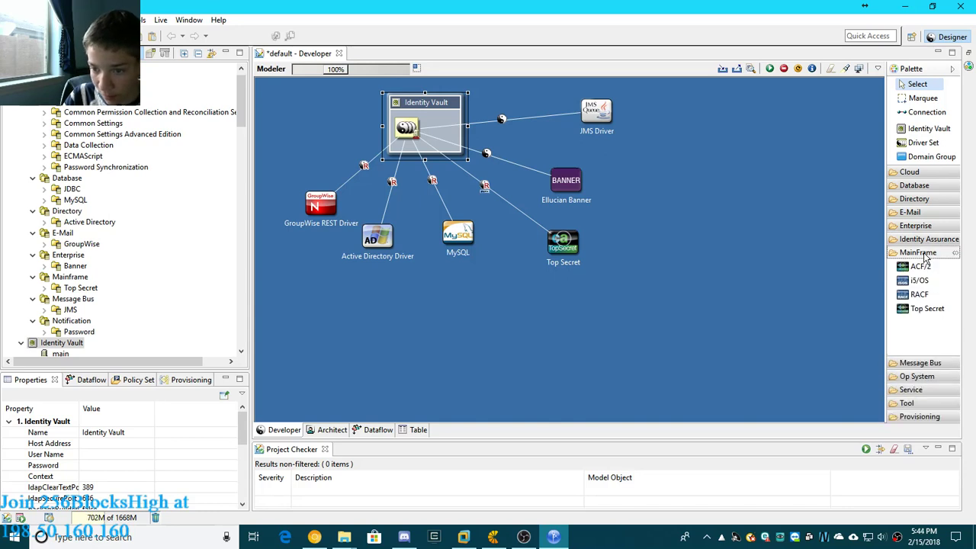
{"action": "left_click", "coordinate": [924, 254]}
{"action": "left_click", "coordinate": [929, 267]}
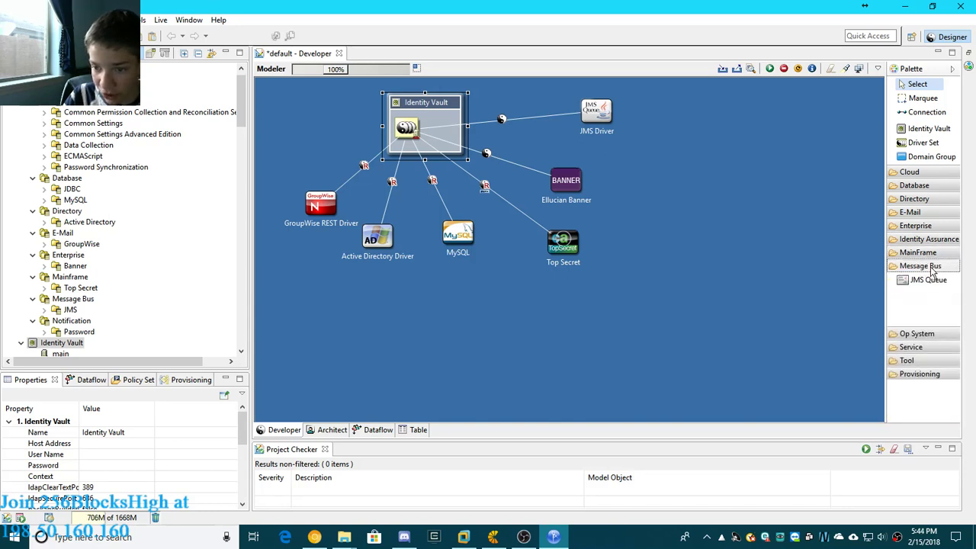
{"action": "left_click", "coordinate": [932, 271]}
- Add a Debian Linux application to the right of Top Secret and select Linux and Unix Base as its driver base package
{"action": "left_click", "coordinate": [916, 282]}
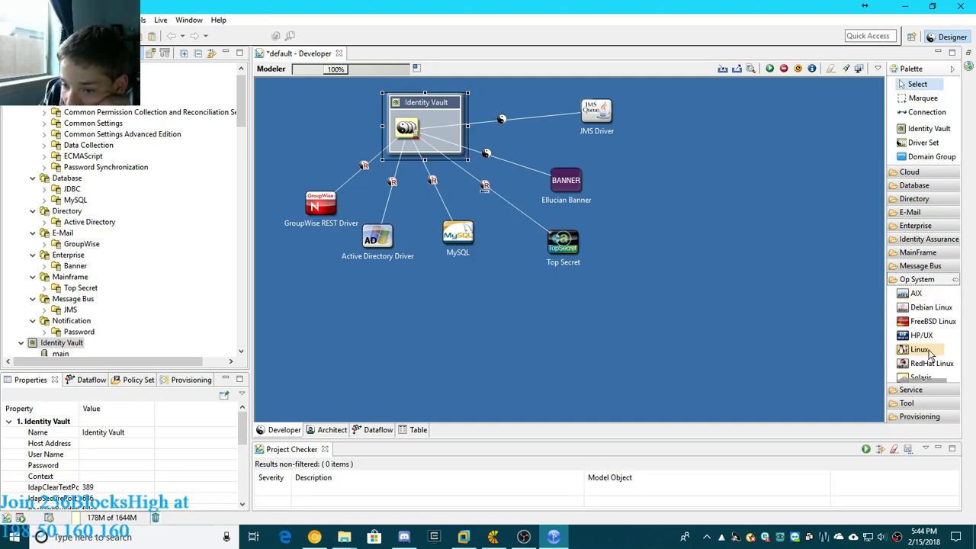
{"action": "left_click", "coordinate": [931, 308]}
{"action": "left_click", "coordinate": [663, 208]}
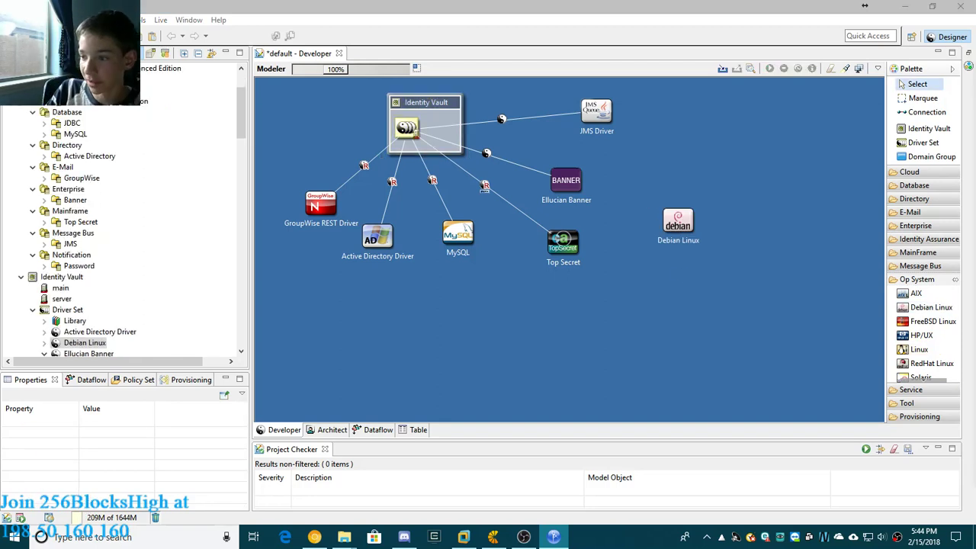
{"action": "left_click_drag", "start_coordinate": [975, 72], "coordinate": [460, 72]}
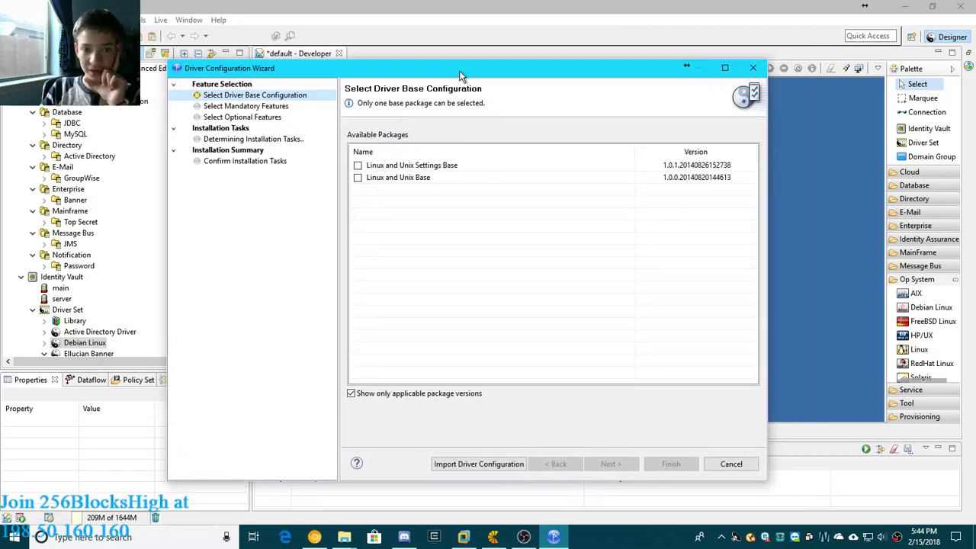
{"action": "left_click", "coordinate": [358, 177]}
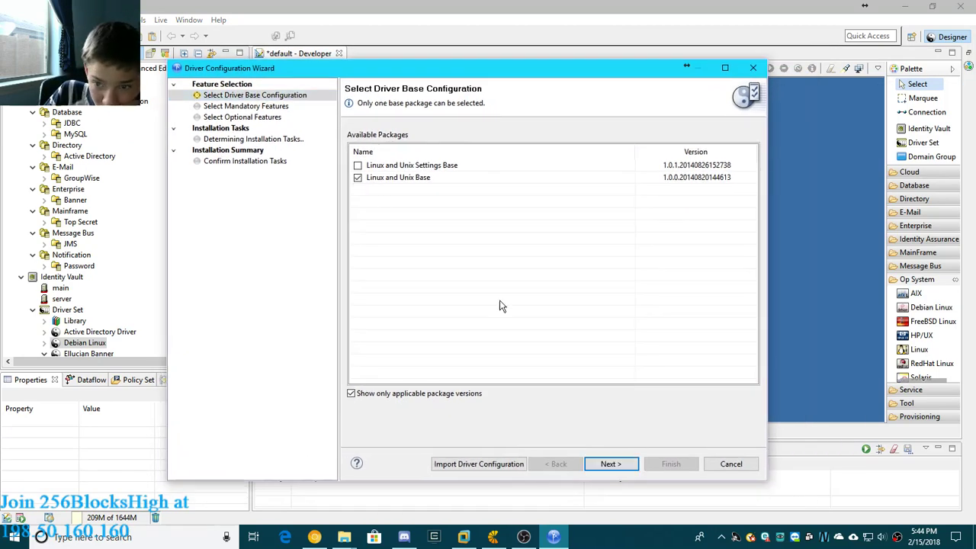
- Keep all optional Linux and Unix features and name the Debian Linux driver deb
{"action": "left_click", "coordinate": [633, 463]}
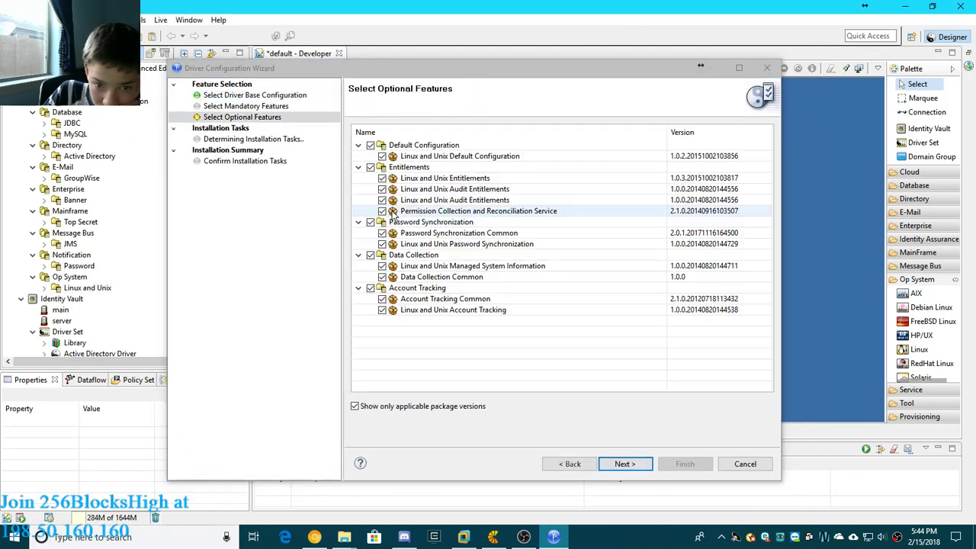
{"action": "left_click", "coordinate": [622, 464]}
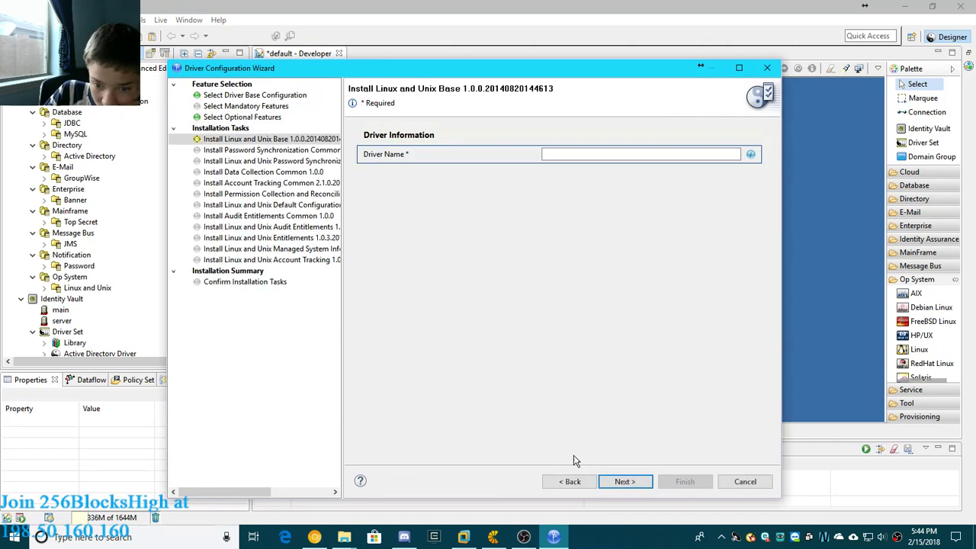
{"action": "left_click", "coordinate": [624, 481]}
{"action": "key", "text": "Return"}
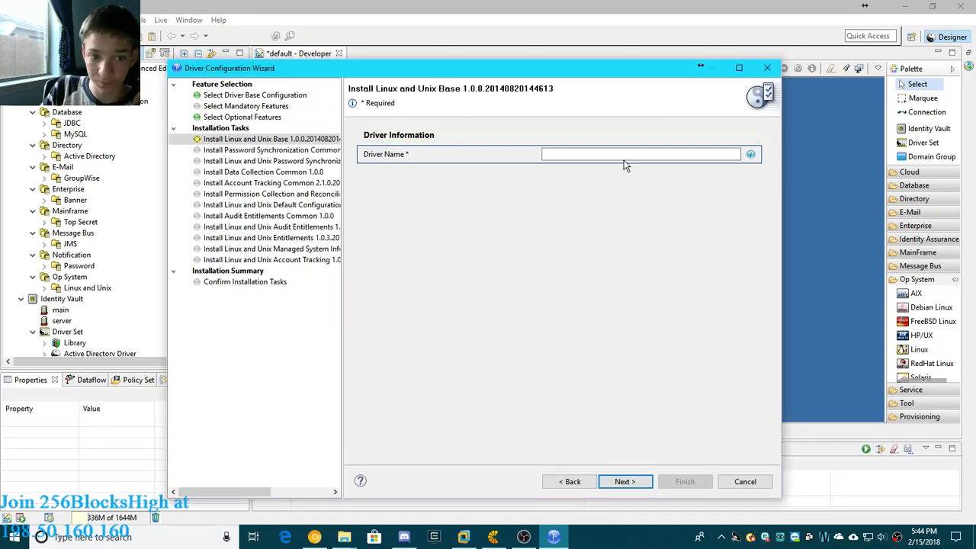
{"action": "left_click", "coordinate": [630, 153]}
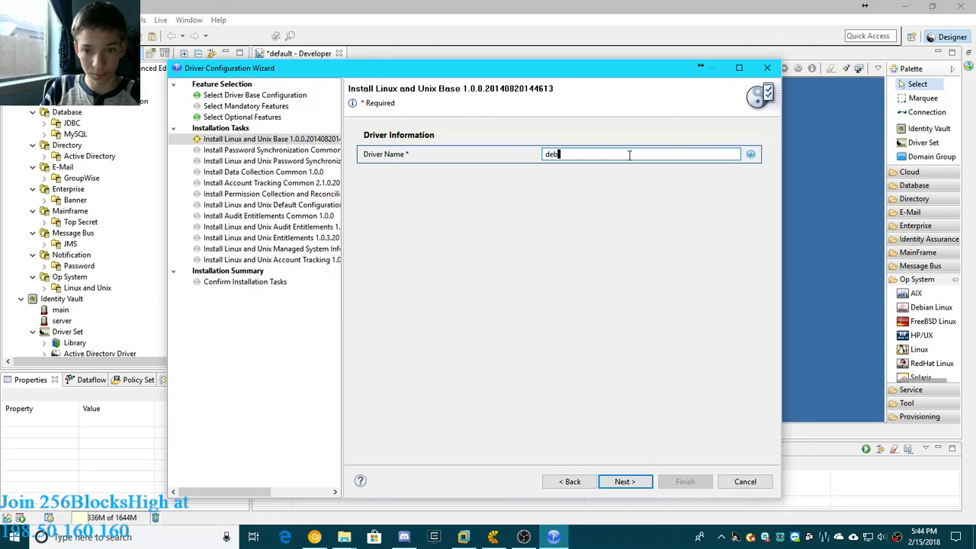
{"action": "left_click", "coordinate": [627, 482]}
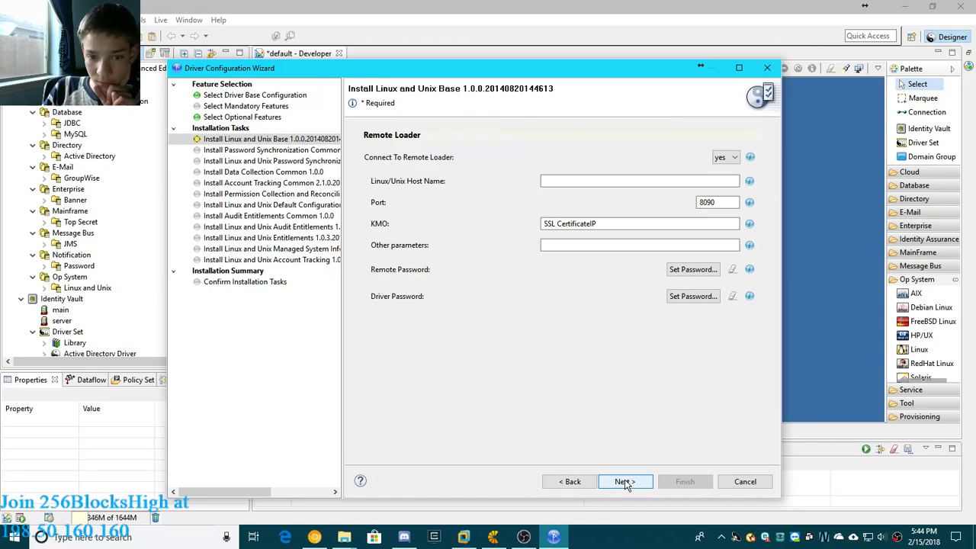
- Accept the default driver settings, name the managed system linux, and finish installing the Debian driver packages
{"action": "left_click", "coordinate": [626, 484]}
{"action": "left_click", "coordinate": [627, 480]}
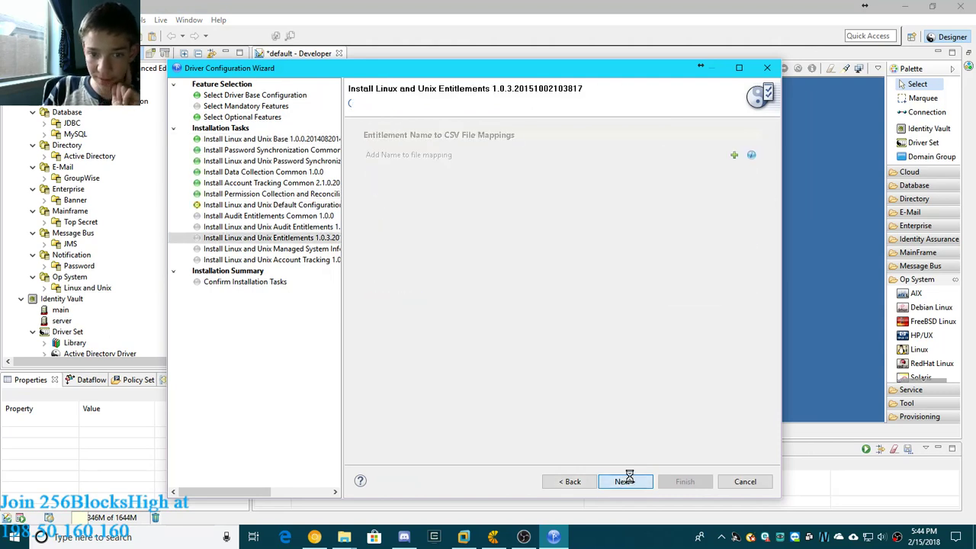
{"action": "left_click", "coordinate": [625, 482]}
{"action": "left_click", "coordinate": [626, 481]}
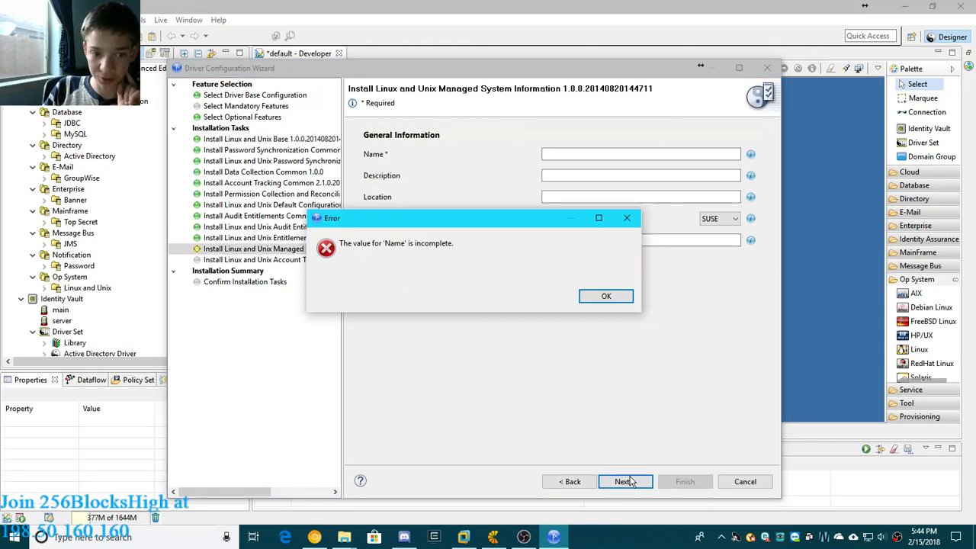
{"action": "left_click", "coordinate": [607, 296]}
{"action": "left_click", "coordinate": [546, 151]}
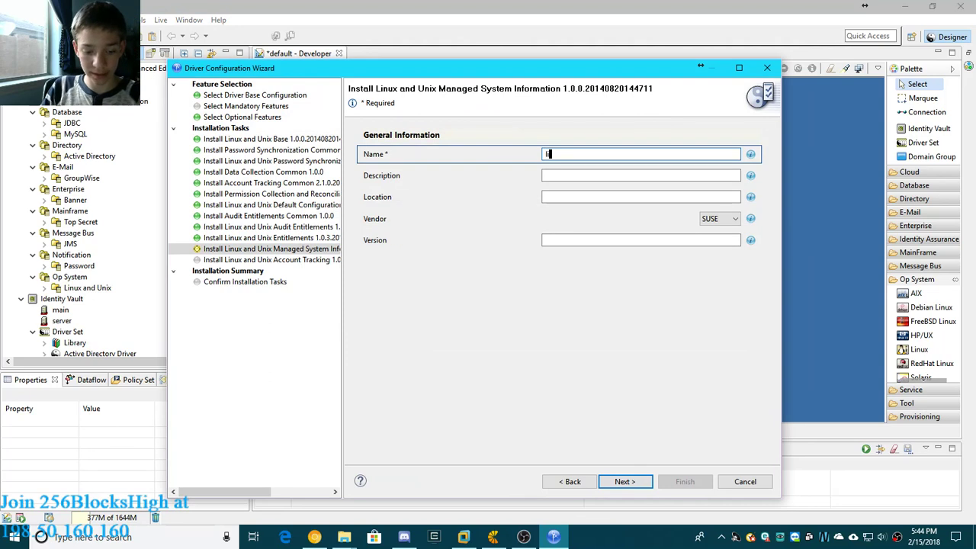
{"action": "type", "text": "linux"}
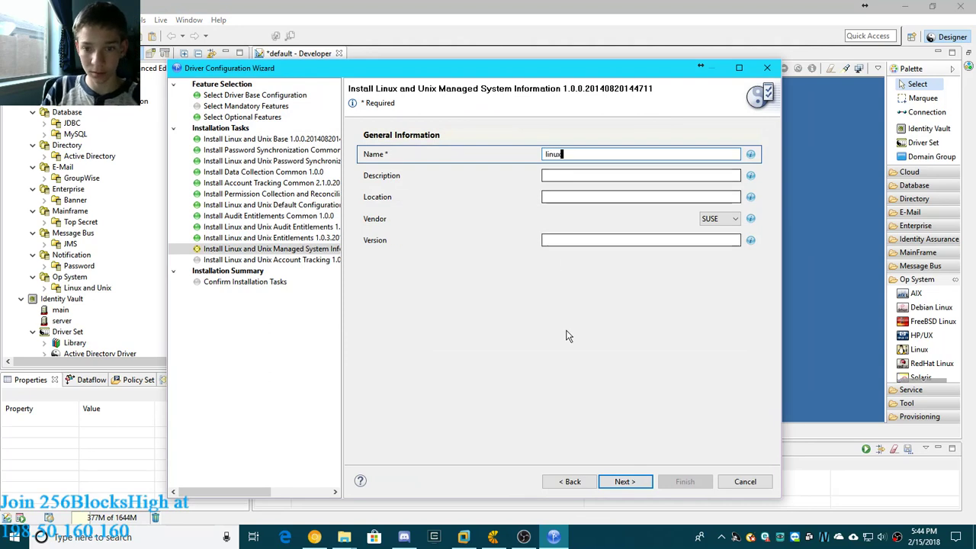
{"action": "left_click", "coordinate": [626, 481]}
{"action": "left_click", "coordinate": [627, 482]}
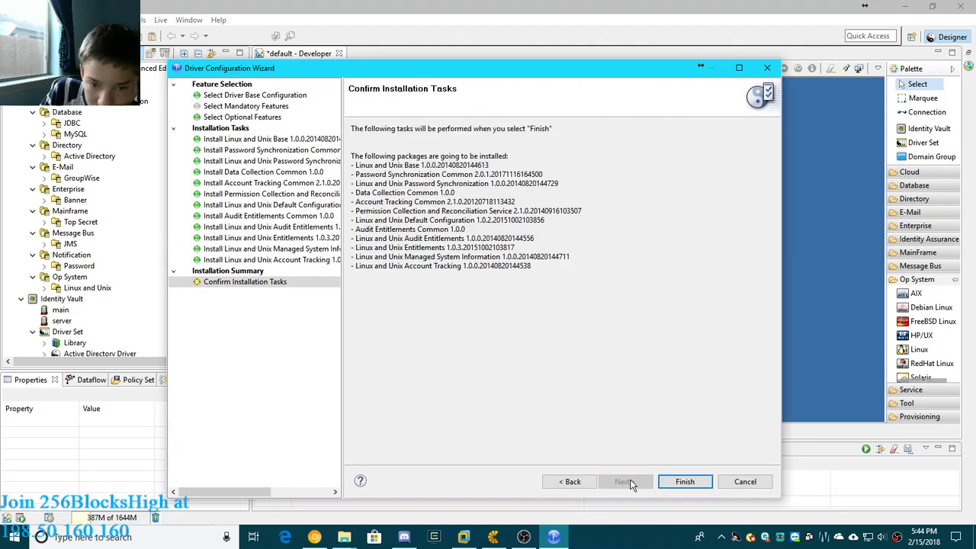
{"action": "left_click", "coordinate": [682, 482]}
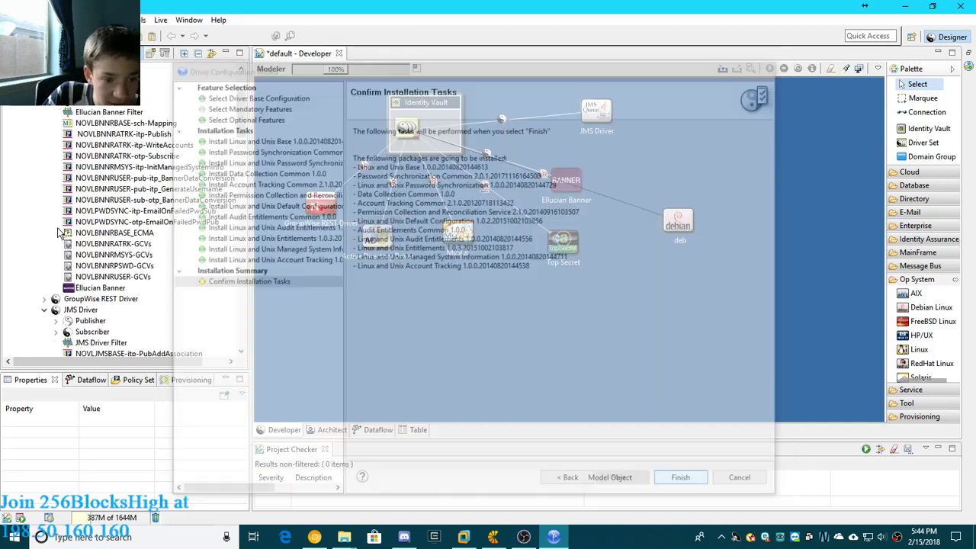
- Rearrange the model with JMS Driver above deb on the far right and Ellucian Banner between deb and Top Secret
{"action": "scroll", "coordinate": [184, 273], "scroll_direction": "up", "scroll_amount": 15}
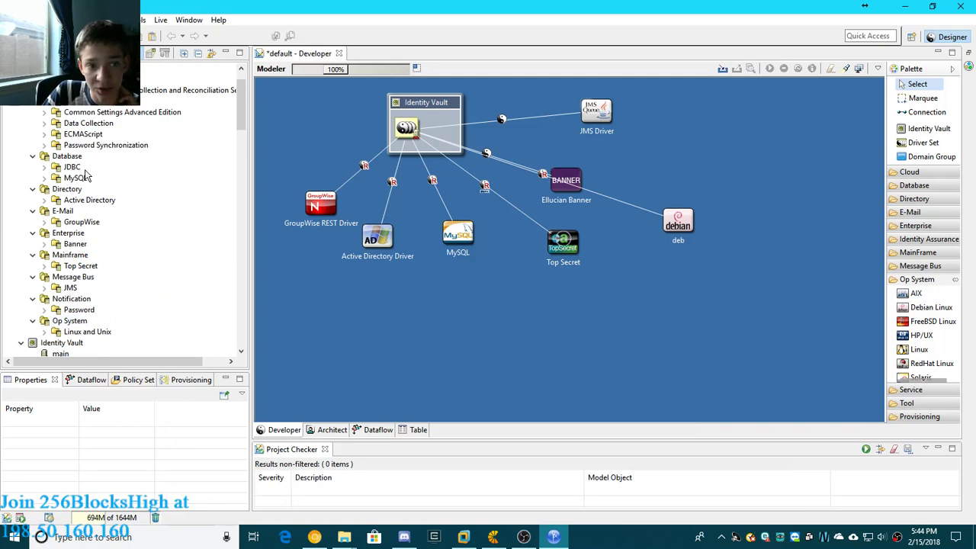
{"action": "scroll", "coordinate": [88, 176], "scroll_direction": "up", "scroll_amount": 1}
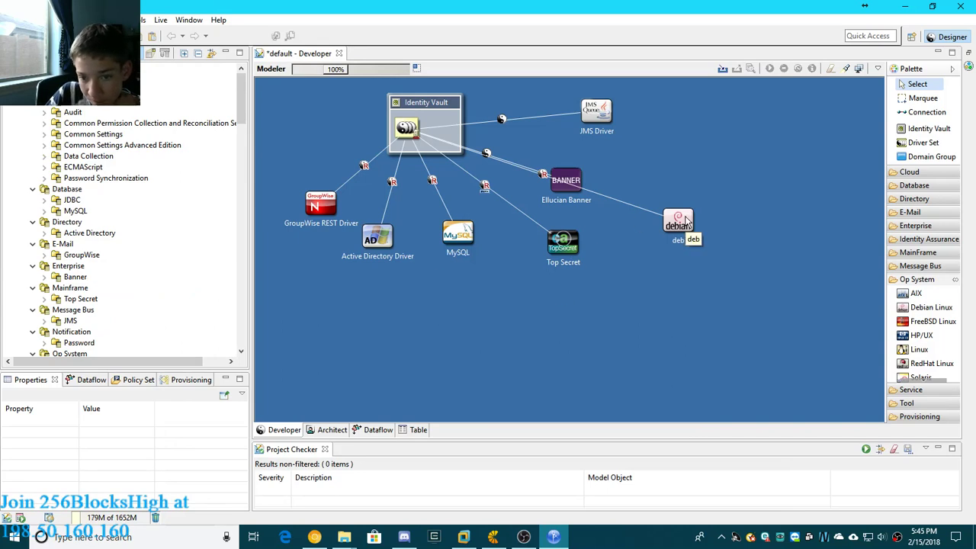
{"action": "left_click_drag", "start_coordinate": [685, 222], "coordinate": [693, 176]}
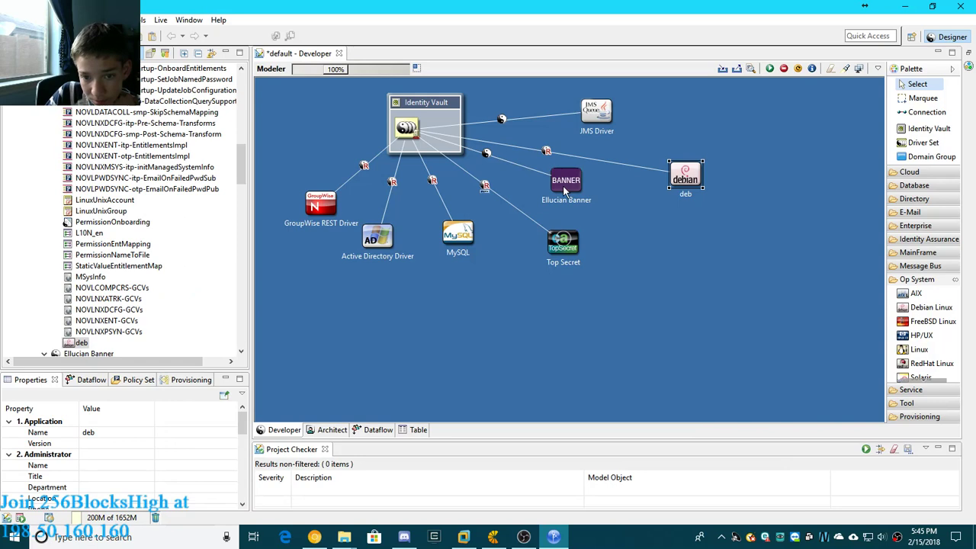
{"action": "left_click_drag", "start_coordinate": [564, 193], "coordinate": [624, 230]}
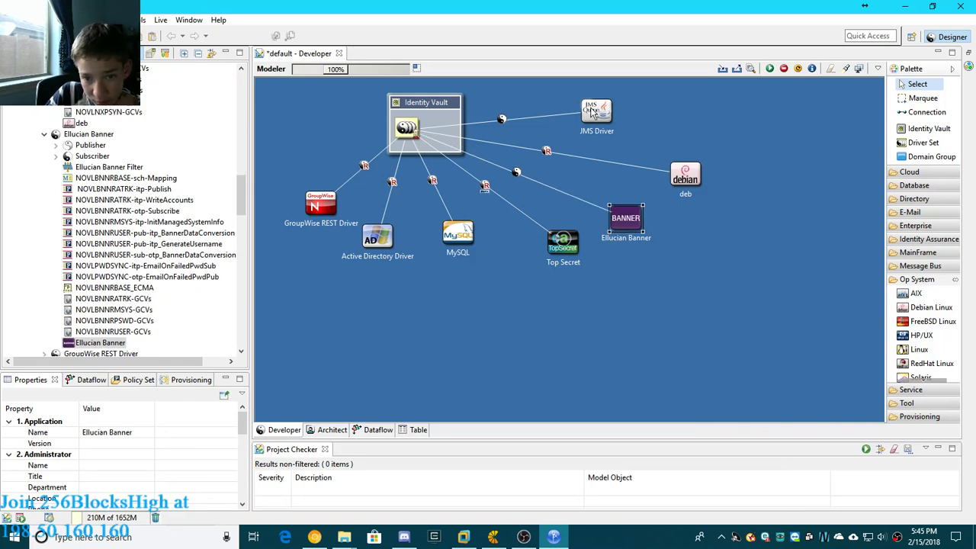
{"action": "left_click_drag", "start_coordinate": [592, 113], "coordinate": [681, 137]}
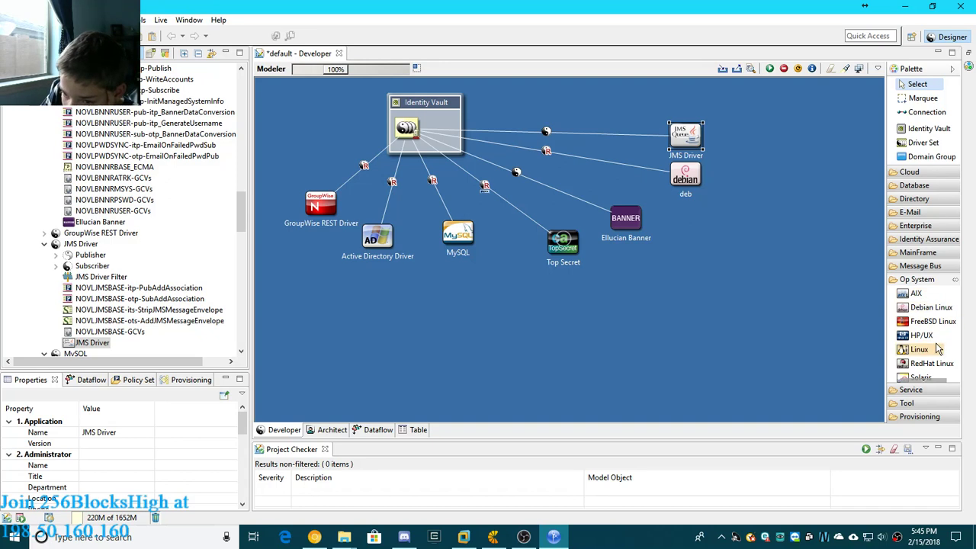
- Add a SUSE Linux application from the operating system category below deb, to the right of Ellucian Banner
{"action": "scroll", "coordinate": [938, 352], "scroll_direction": "down", "scroll_amount": 1}
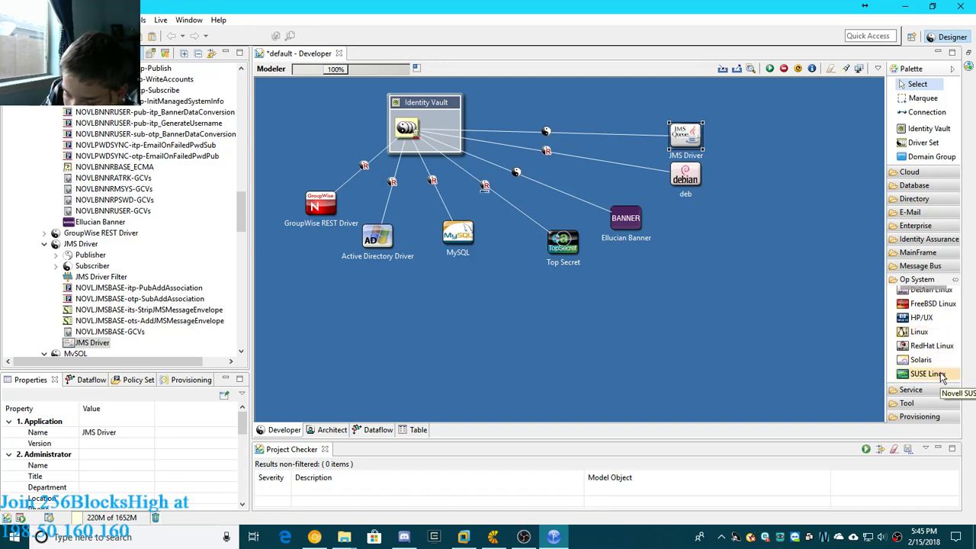
{"action": "scroll", "coordinate": [942, 374], "scroll_direction": "up", "scroll_amount": 1}
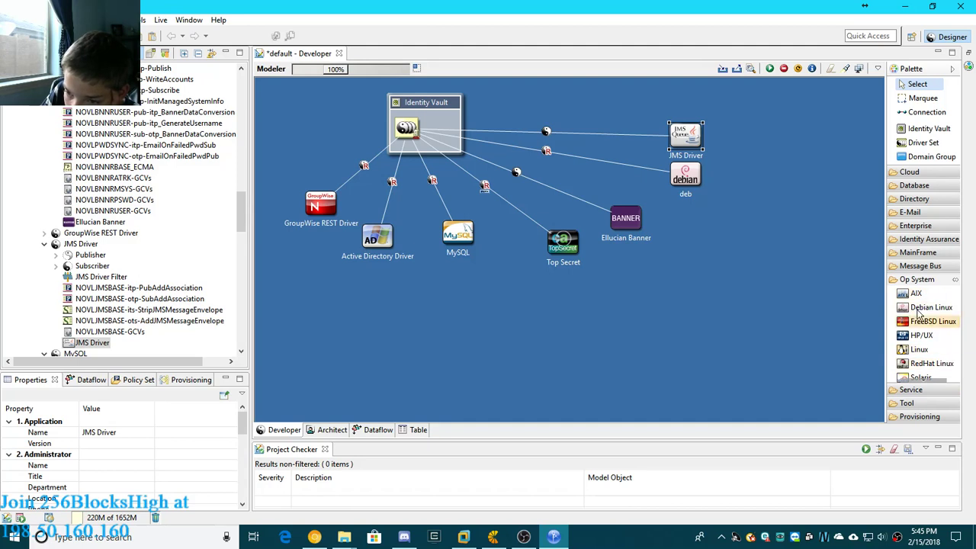
{"action": "scroll", "coordinate": [932, 362], "scroll_direction": "down", "scroll_amount": 1}
{"action": "left_click", "coordinate": [928, 373]}
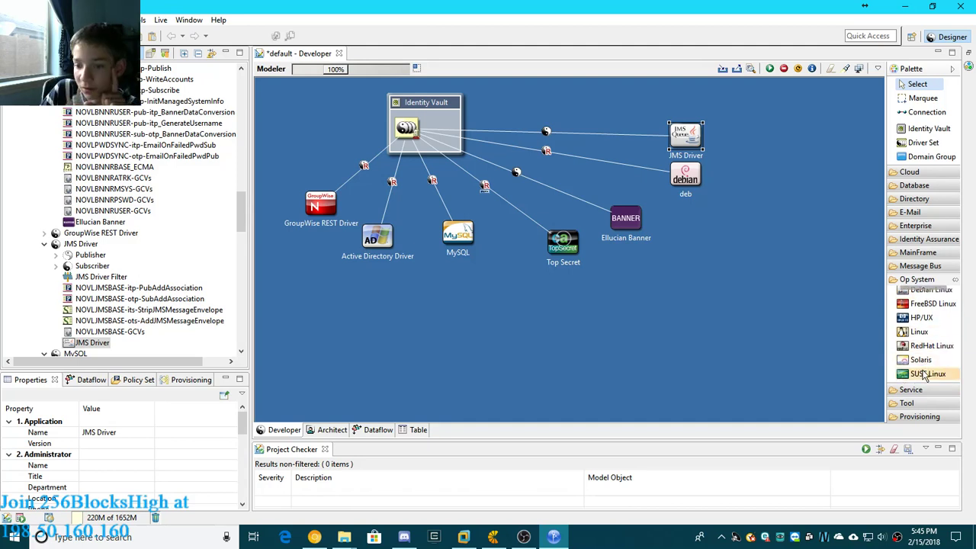
{"action": "left_click", "coordinate": [683, 223]}
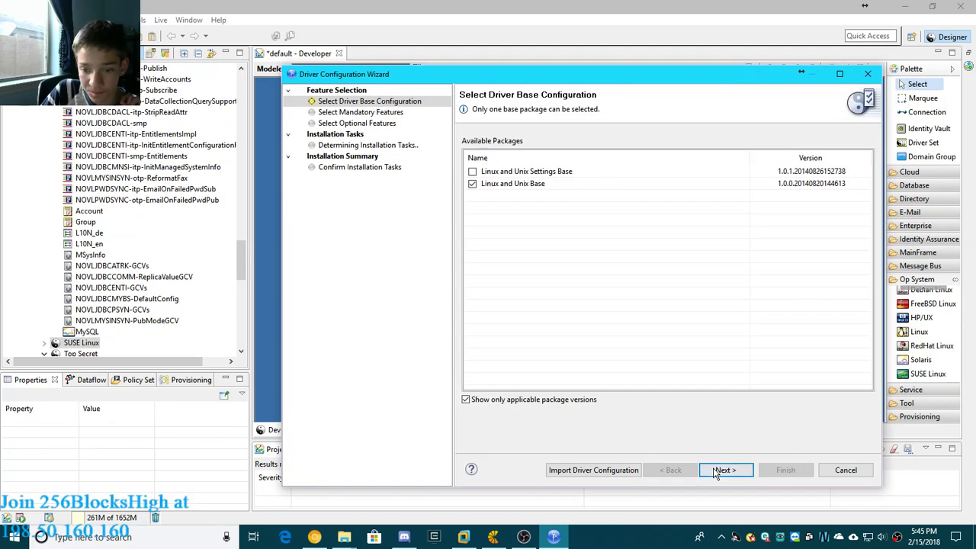
- Keep all optional Linux and Unix features and name the SUSE Linux driver suse
{"action": "left_click", "coordinate": [717, 470]}
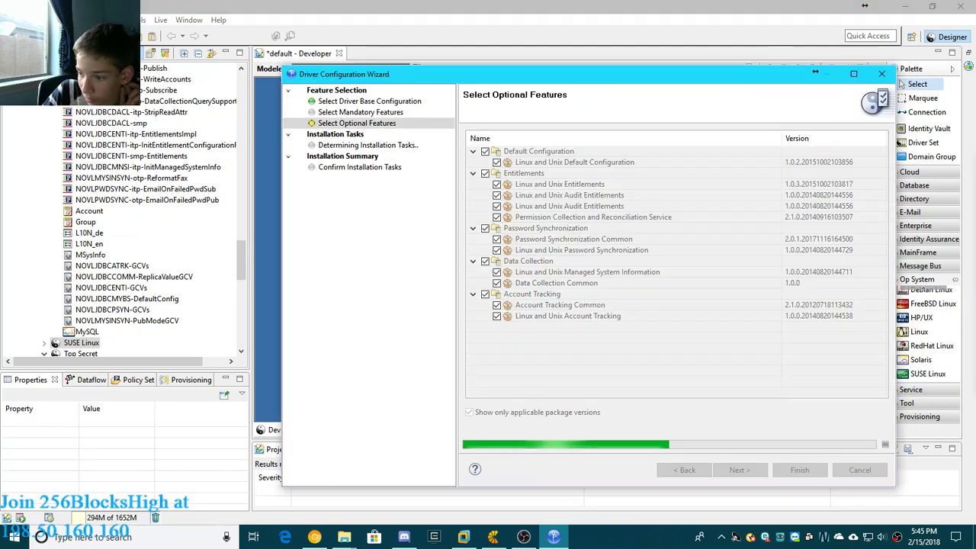
{"action": "left_click", "coordinate": [752, 492]}
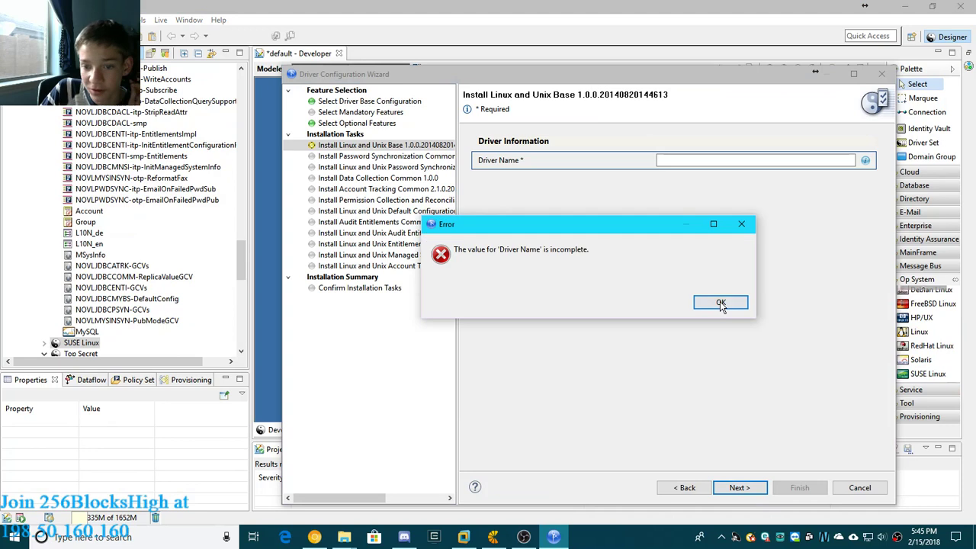
{"action": "left_click", "coordinate": [721, 305]}
{"action": "left_click", "coordinate": [685, 161]}
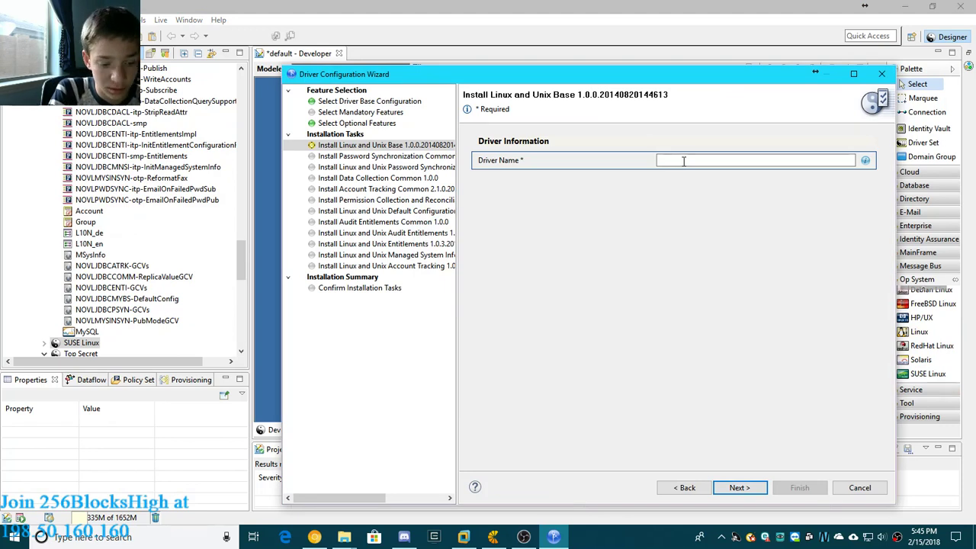
{"action": "left_click", "coordinate": [737, 488]}
- Accept the default driver settings, name the managed system suse, and finish installing the SUSE driver packages
{"action": "left_click", "coordinate": [730, 490]}
{"action": "left_click", "coordinate": [730, 491]}
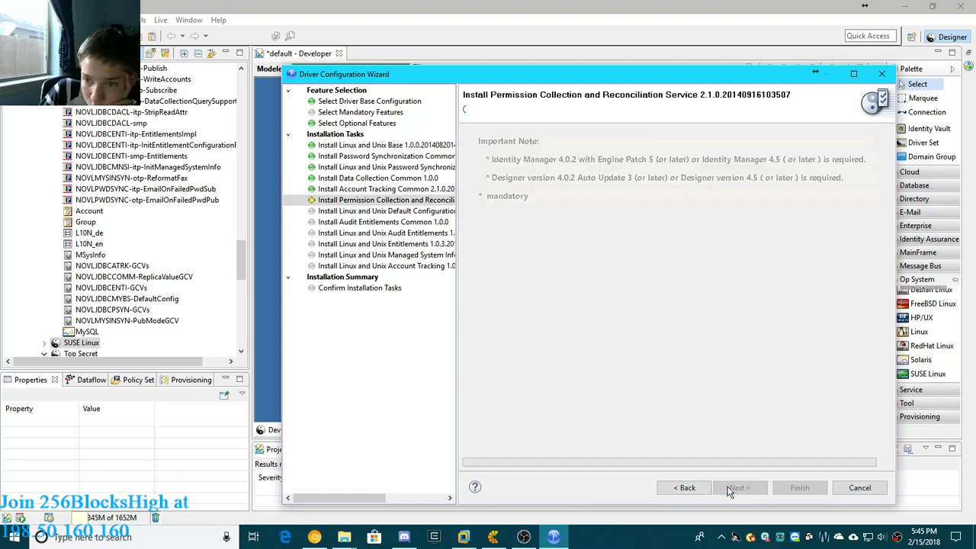
{"action": "left_click", "coordinate": [730, 491]}
{"action": "left_click", "coordinate": [730, 490]}
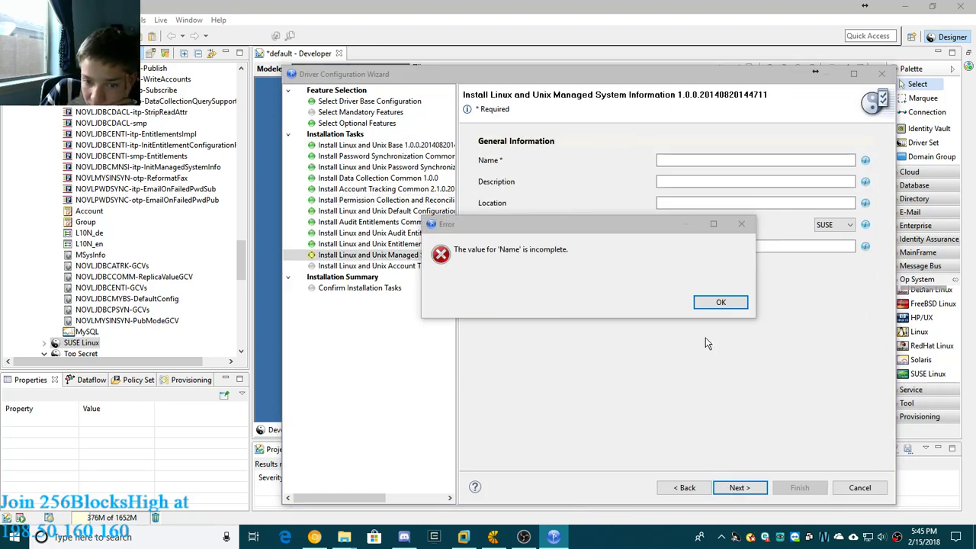
{"action": "left_click", "coordinate": [700, 303]}
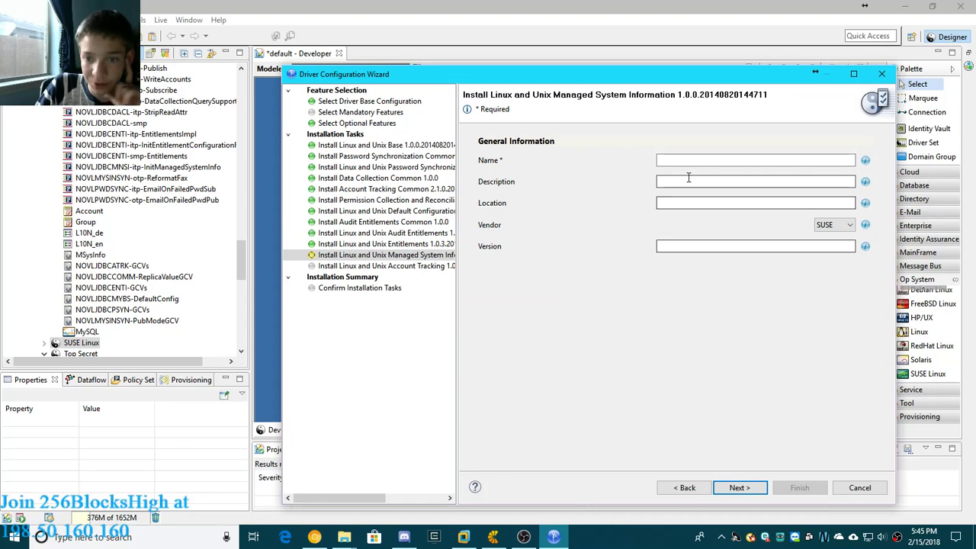
{"action": "left_click", "coordinate": [665, 160]}
{"action": "type", "text": "sus"}
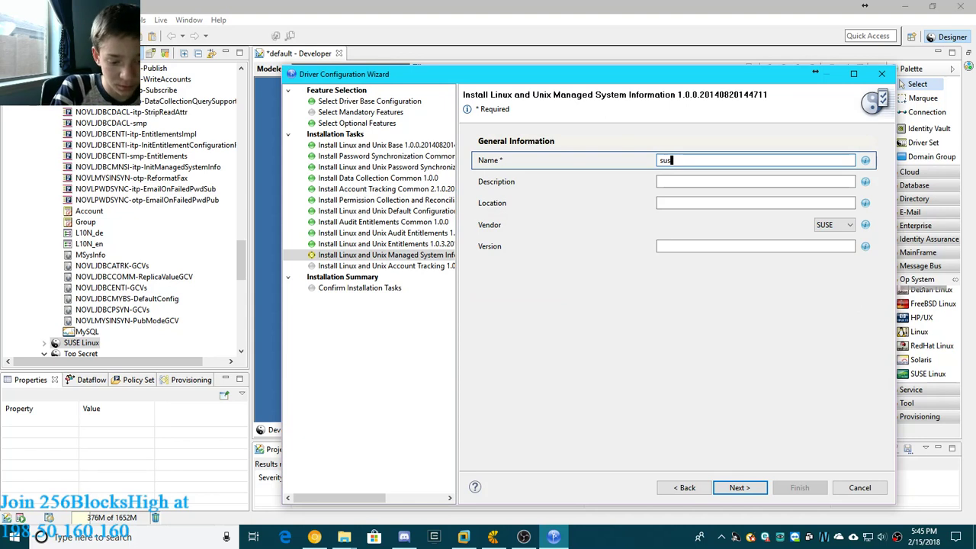
{"action": "type", "text": "e"}
{"action": "left_click", "coordinate": [738, 488]}
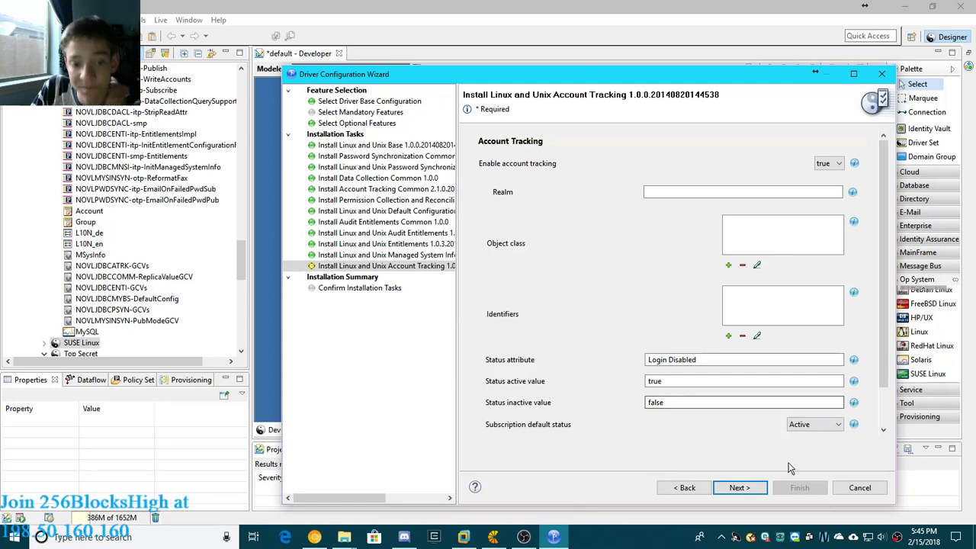
{"action": "left_click", "coordinate": [739, 488]}
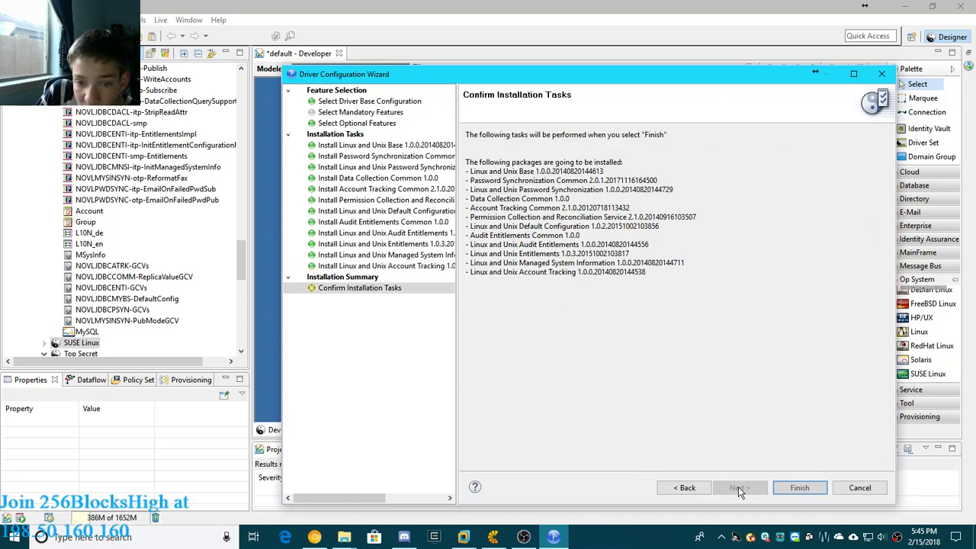
{"action": "left_click", "coordinate": [790, 494]}
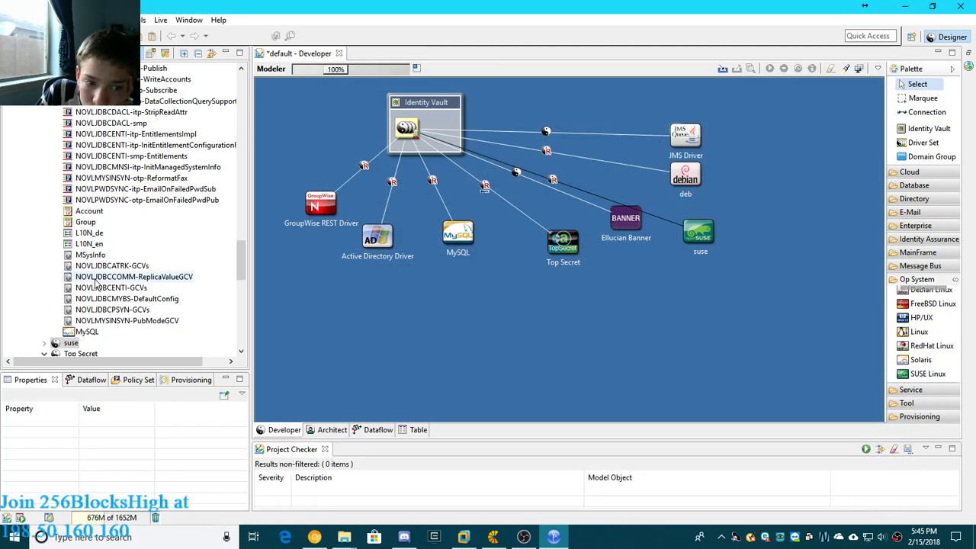
- Inspect the general properties of the MySQL driver's MSysInfo global configuration and close them without changes
{"action": "double_click", "coordinate": [90, 255]}
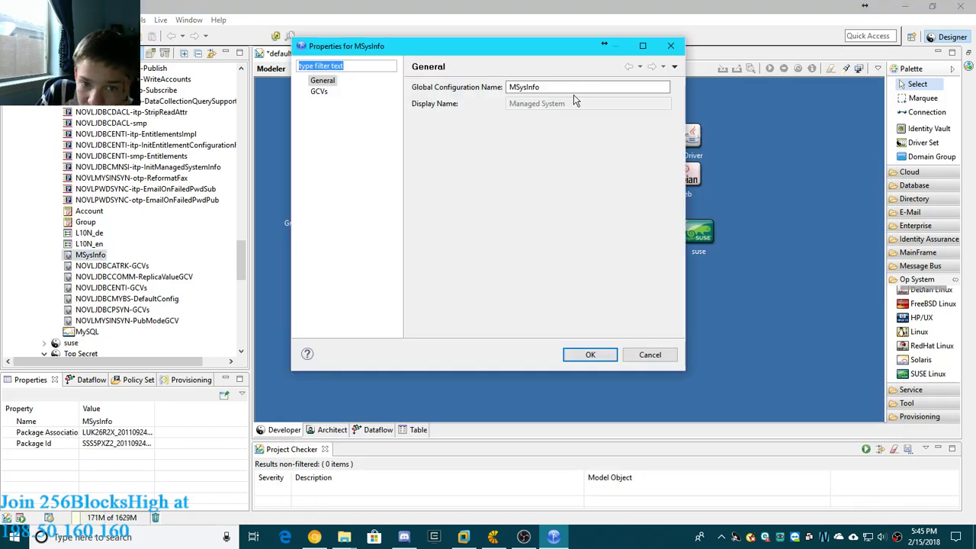
{"action": "left_click", "coordinate": [672, 45]}
{"action": "scroll", "coordinate": [191, 240], "scroll_direction": "up", "scroll_amount": 2}
{"action": "scroll", "coordinate": [190, 239], "scroll_direction": "up", "scroll_amount": 10}
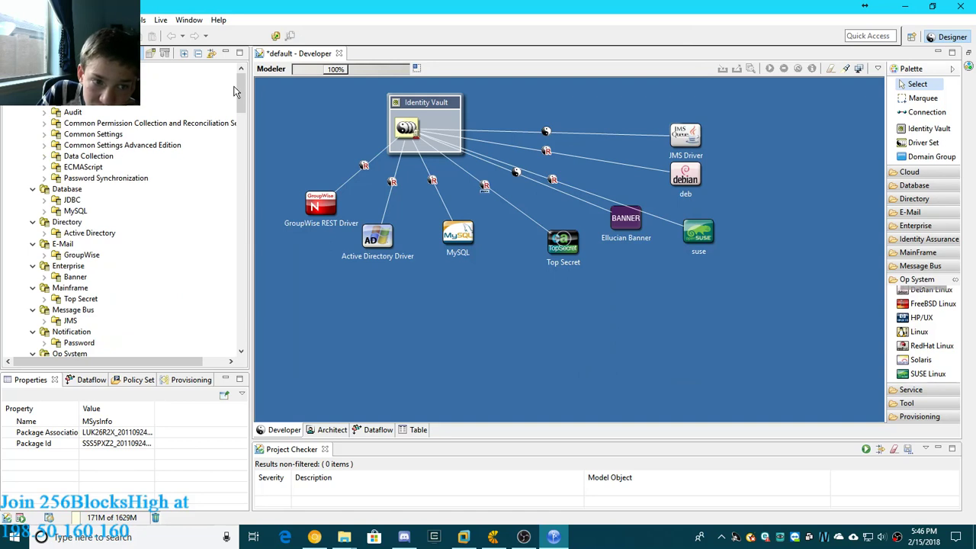
- Open the Top Secret application's properties from the project outline and show its administrator settings
{"action": "left_click_drag", "start_coordinate": [242, 85], "coordinate": [238, 343]}
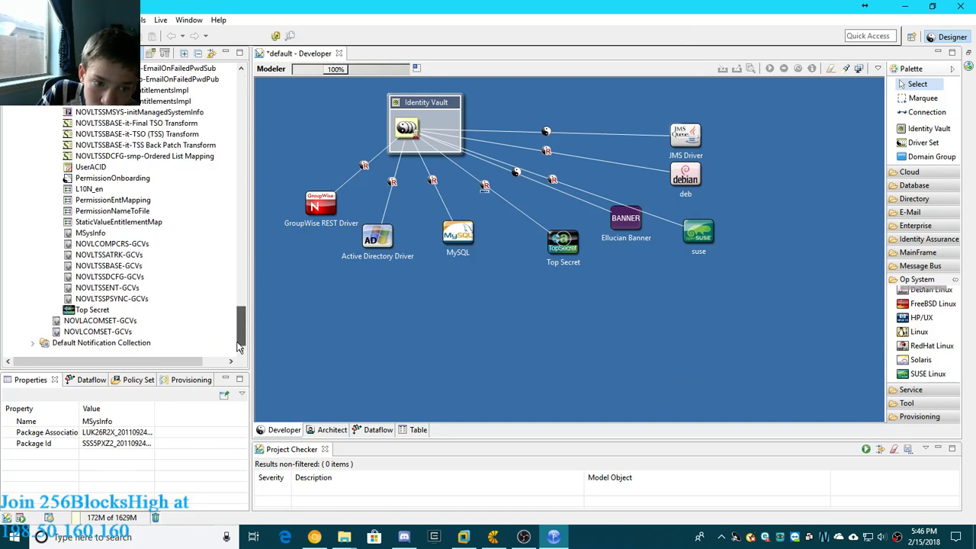
{"action": "double_click", "coordinate": [92, 310]}
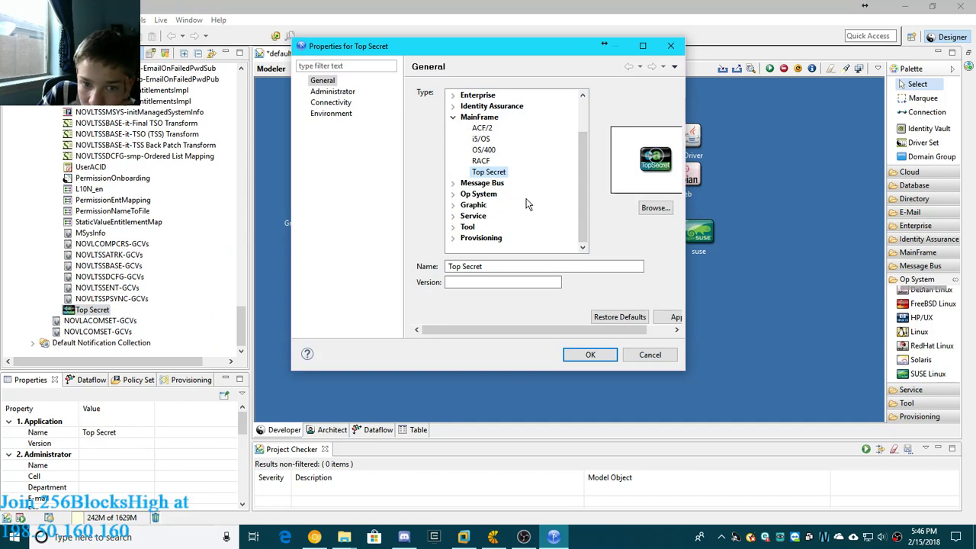
{"action": "left_click", "coordinate": [333, 92]}
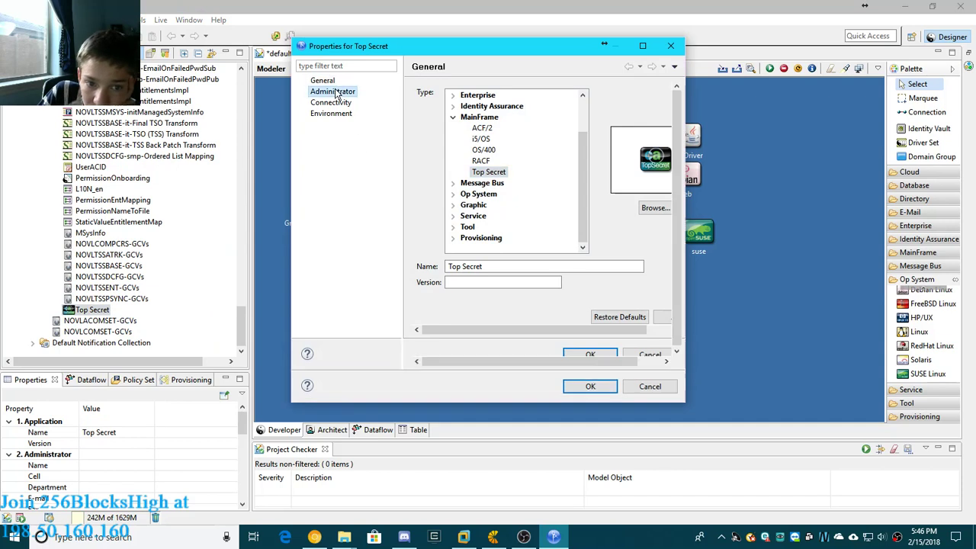
- Check the Top Secret application's connectivity settings and close its properties without changes
{"action": "left_click", "coordinate": [333, 103]}
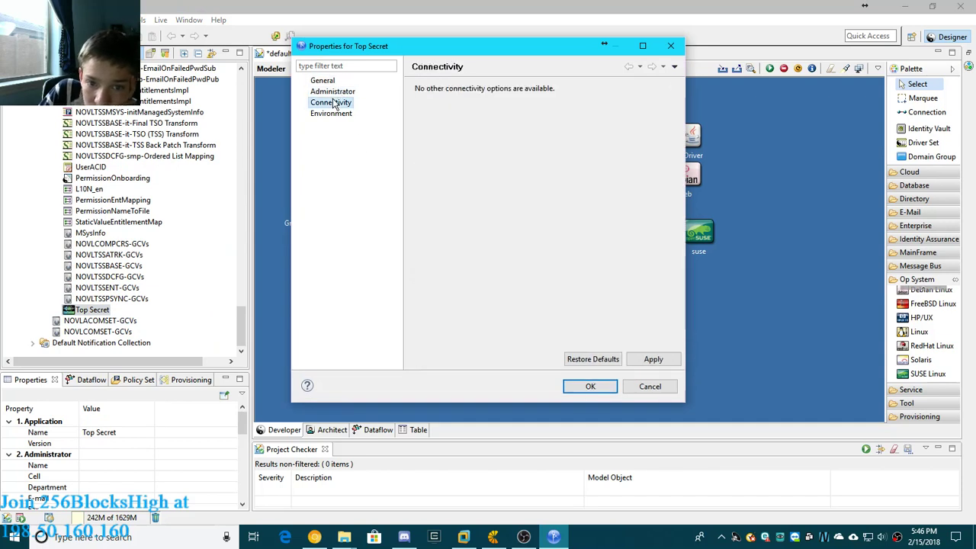
{"action": "left_click", "coordinate": [670, 46]}
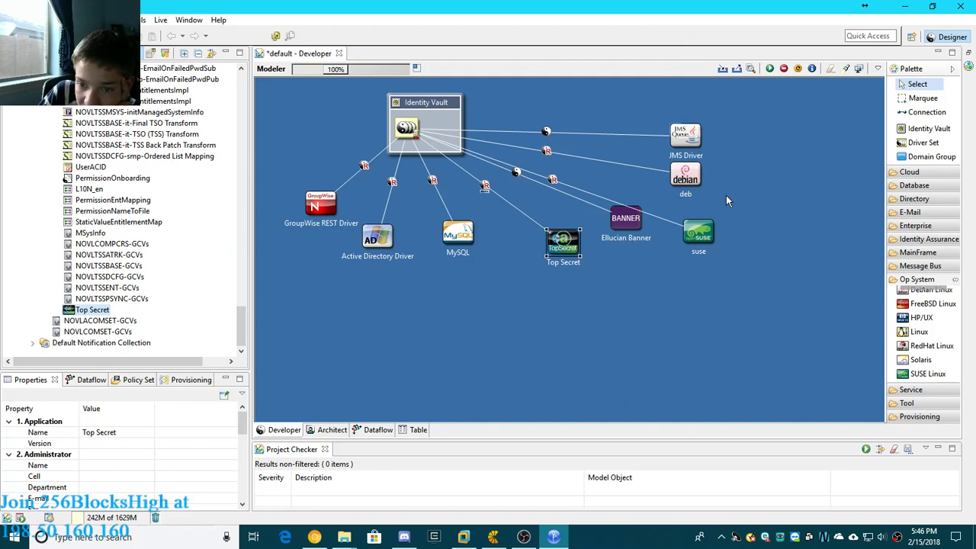
- Spread the application icons out below the Identity Vault, placing Active Directory Driver lower in the diagram with MySQL just beside it
{"action": "left_click_drag", "start_coordinate": [700, 235], "coordinate": [620, 246]}
{"action": "left_click", "coordinate": [565, 242]}
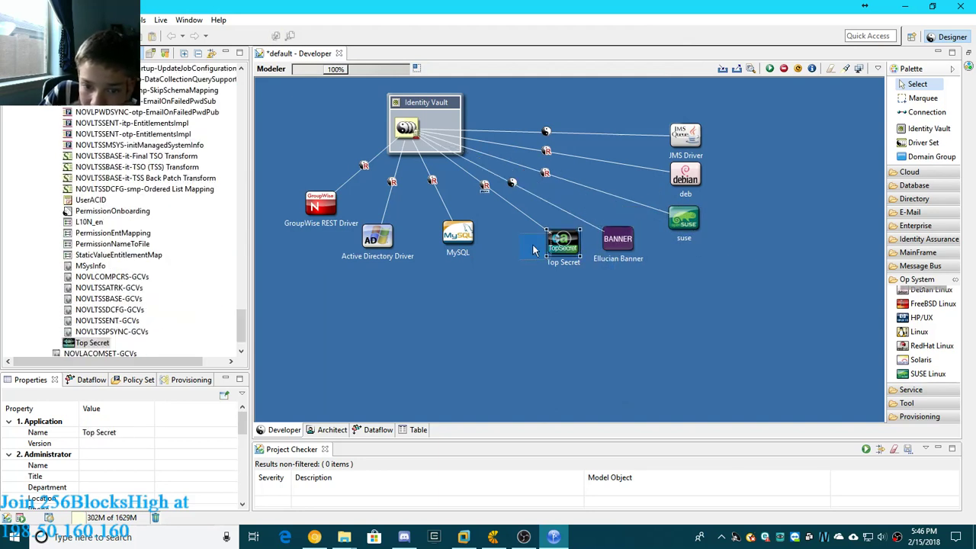
{"action": "left_click_drag", "start_coordinate": [511, 253], "coordinate": [515, 257]}
{"action": "left_click_drag", "start_coordinate": [467, 236], "coordinate": [442, 345]}
{"action": "left_click_drag", "start_coordinate": [303, 219], "coordinate": [270, 265]}
{"action": "left_click", "coordinate": [377, 238]}
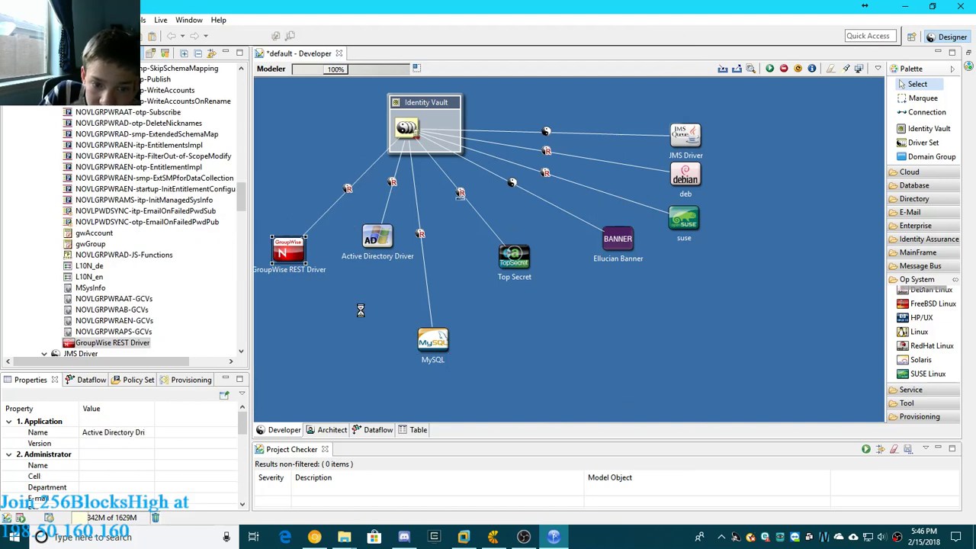
{"action": "left_click_drag", "start_coordinate": [313, 381], "coordinate": [312, 382]}
{"action": "left_click_drag", "start_coordinate": [433, 341], "coordinate": [369, 356]}
- Move Top Secret, Ellucian Banner and suse into a rising row to the right of MySQL
{"action": "left_click", "coordinate": [514, 259]}
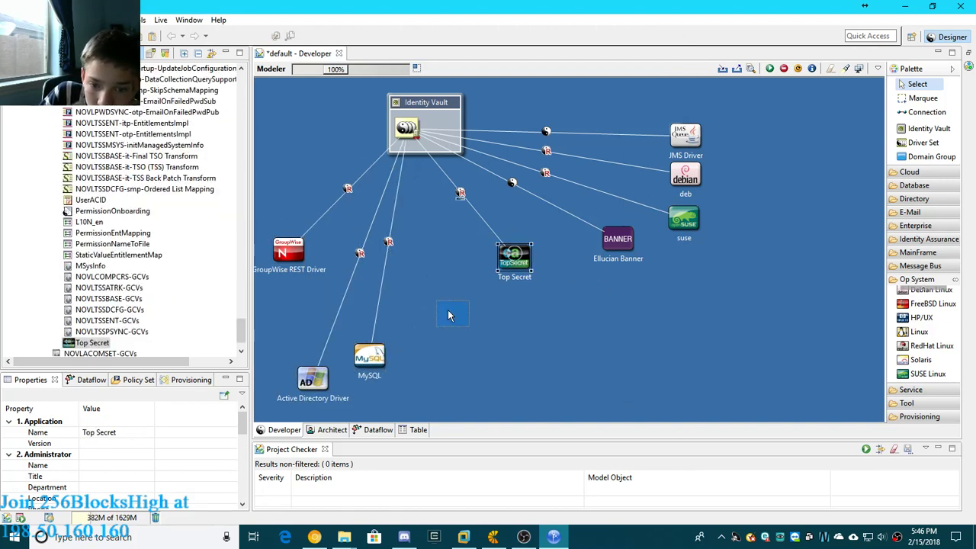
{"action": "left_click_drag", "start_coordinate": [430, 320], "coordinate": [430, 321]}
{"action": "left_click_drag", "start_coordinate": [618, 243], "coordinate": [469, 296]}
{"action": "left_click_drag", "start_coordinate": [689, 217], "coordinate": [533, 267]}
{"action": "right_click", "coordinate": [607, 326]}
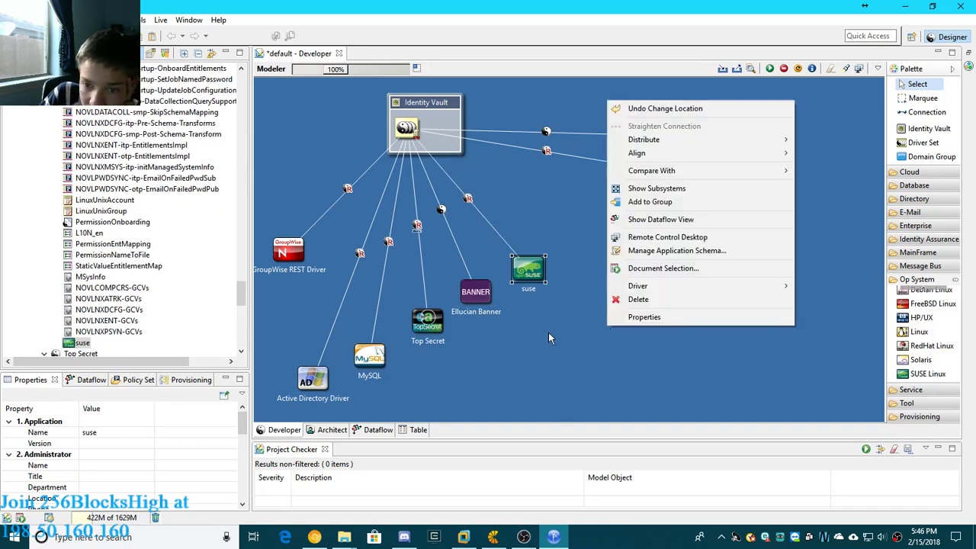
{"action": "mouse_move", "coordinate": [654, 156]}
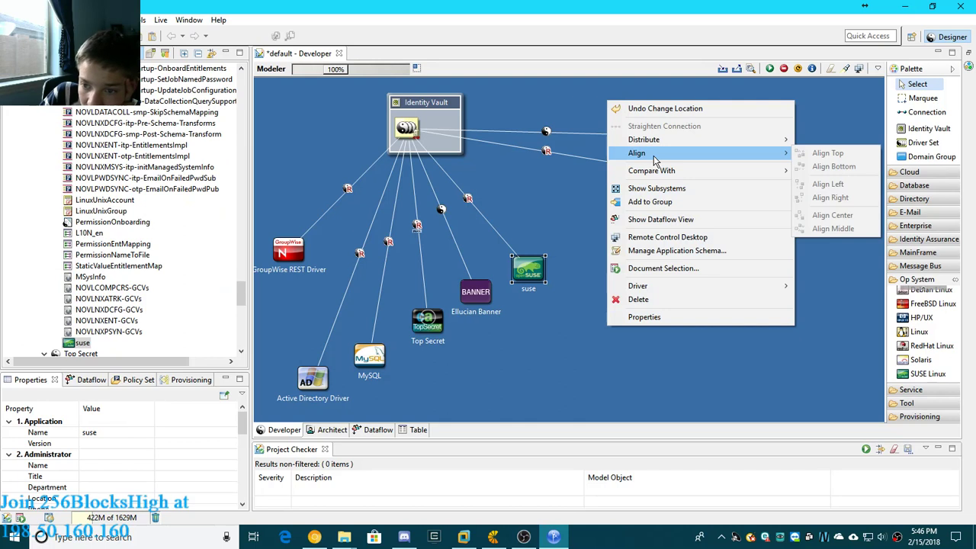
{"action": "left_click", "coordinate": [580, 345]}
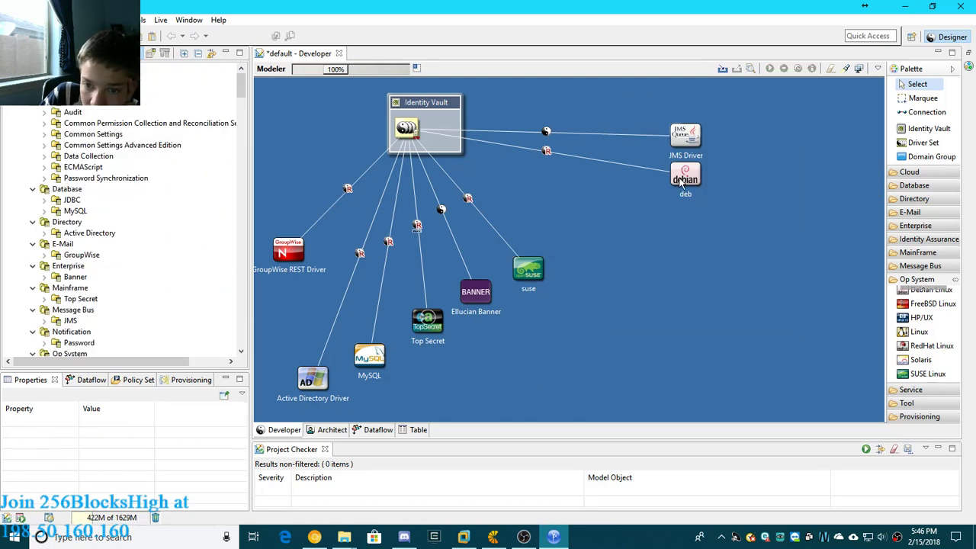
- Move deb directly below suse and JMS Driver to the upper right of suse
{"action": "left_click_drag", "start_coordinate": [686, 175], "coordinate": [542, 256]}
{"action": "left_click_drag", "start_coordinate": [538, 343], "coordinate": [526, 326]}
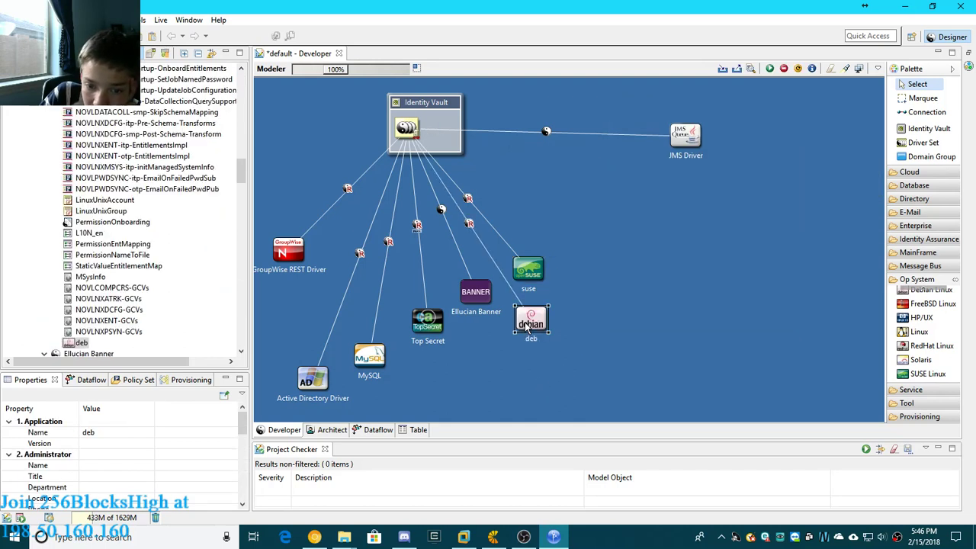
{"action": "left_click_drag", "start_coordinate": [689, 135], "coordinate": [566, 244]}
{"action": "left_click", "coordinate": [490, 319]}
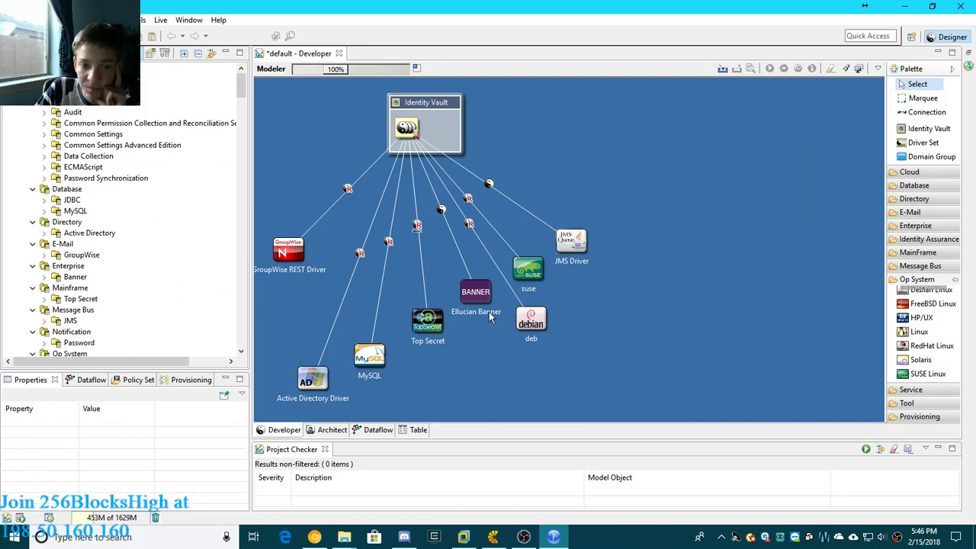
- Move GroupWise REST Driver to the upper right of JMS Driver, continuing the rising row
{"action": "left_click", "coordinate": [292, 260]}
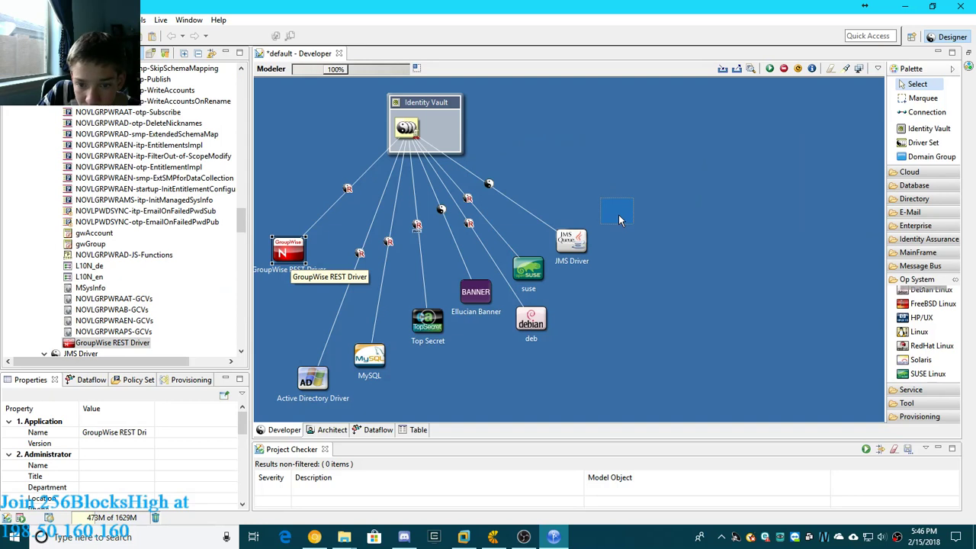
{"action": "left_click_drag", "start_coordinate": [619, 216], "coordinate": [631, 200]}
{"action": "left_click", "coordinate": [714, 297]}
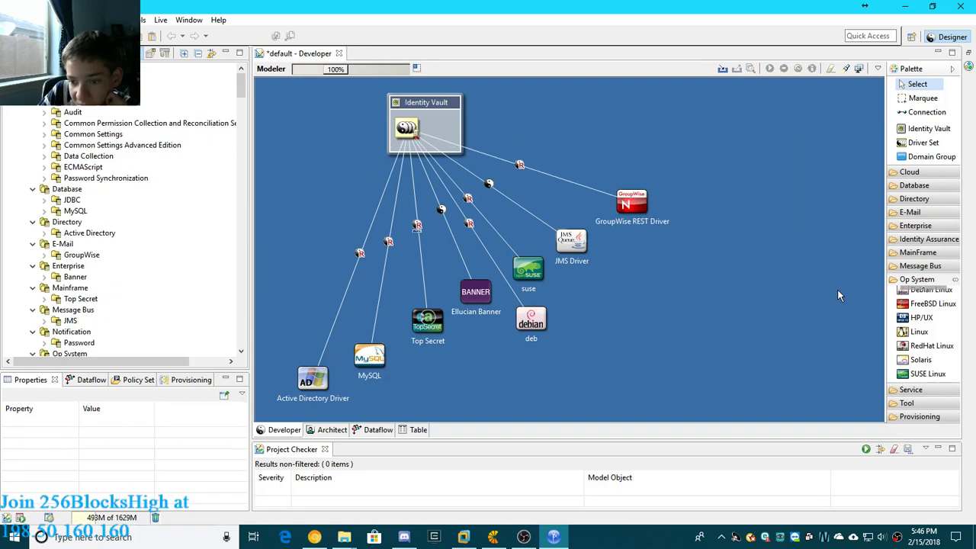
- Add a Solaris application named sol to the upper right of GroupWise REST Driver and shift it slightly closer to that driver
{"action": "left_click", "coordinate": [923, 362]}
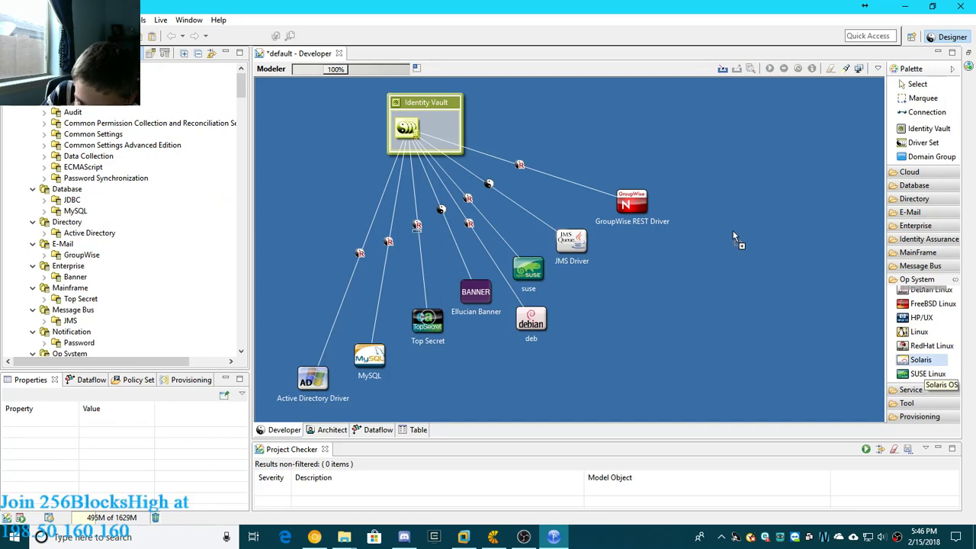
{"action": "left_click", "coordinate": [675, 169]}
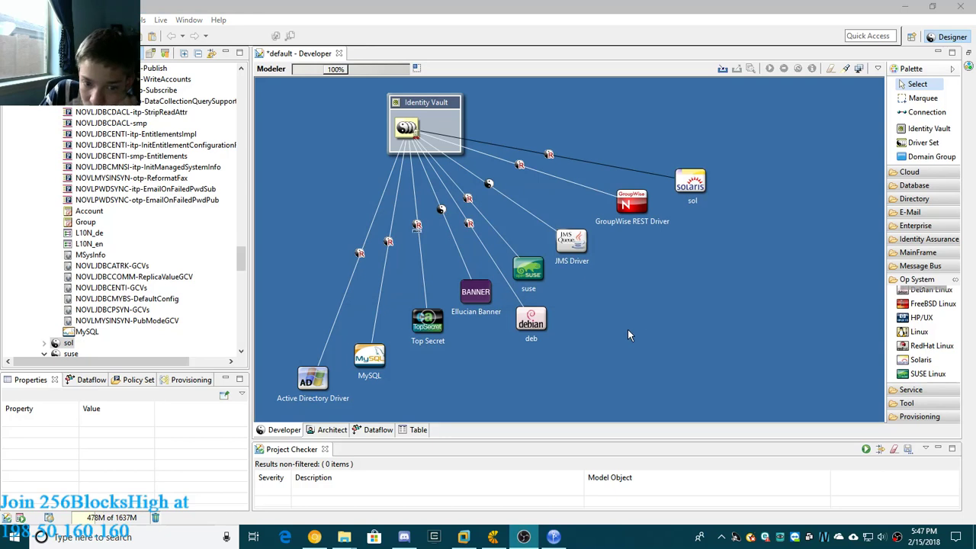
{"action": "left_click", "coordinate": [681, 176]}
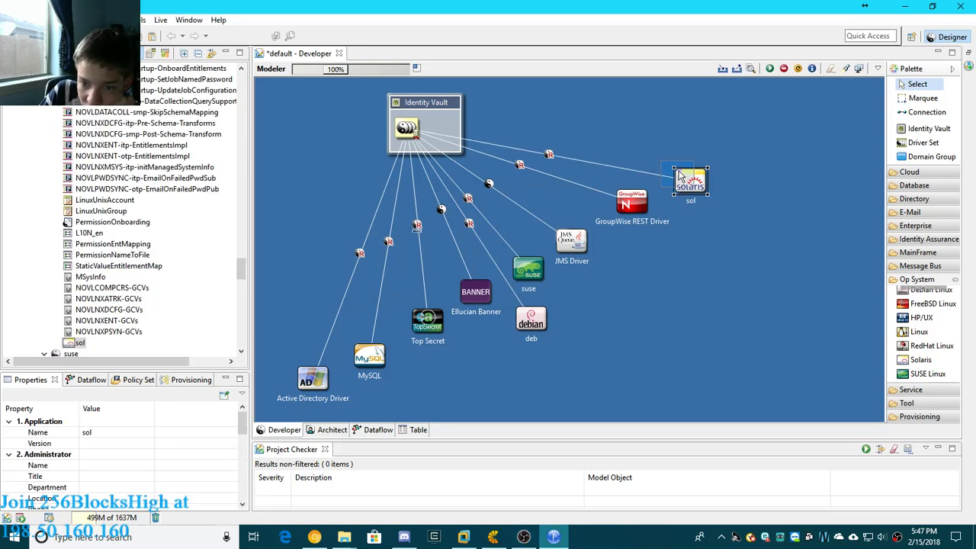
{"action": "left_click_drag", "start_coordinate": [693, 183], "coordinate": [681, 174]}
{"action": "left_click", "coordinate": [764, 290]}
{"action": "left_click", "coordinate": [681, 176]}
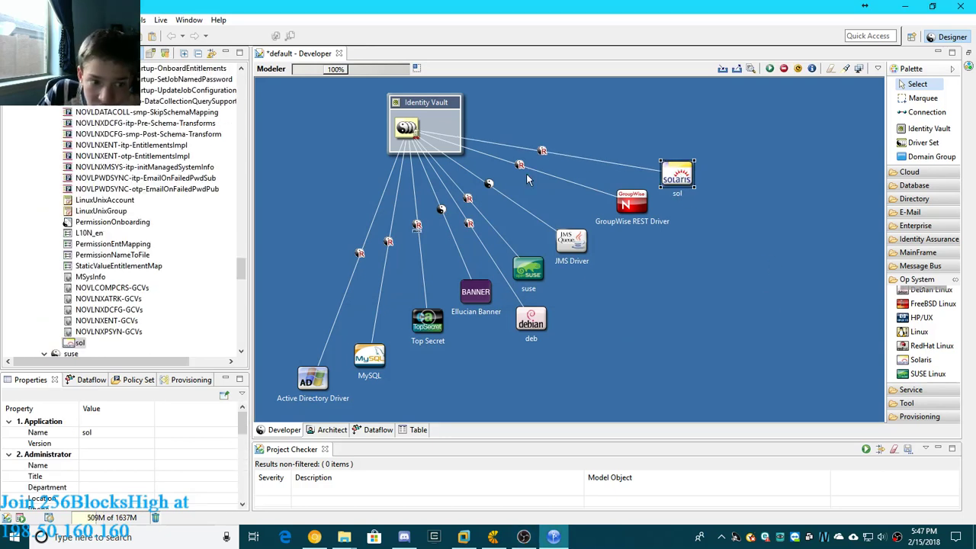
- Inspect the general properties of the sol application and close them without changes
{"action": "double_click", "coordinate": [72, 341]}
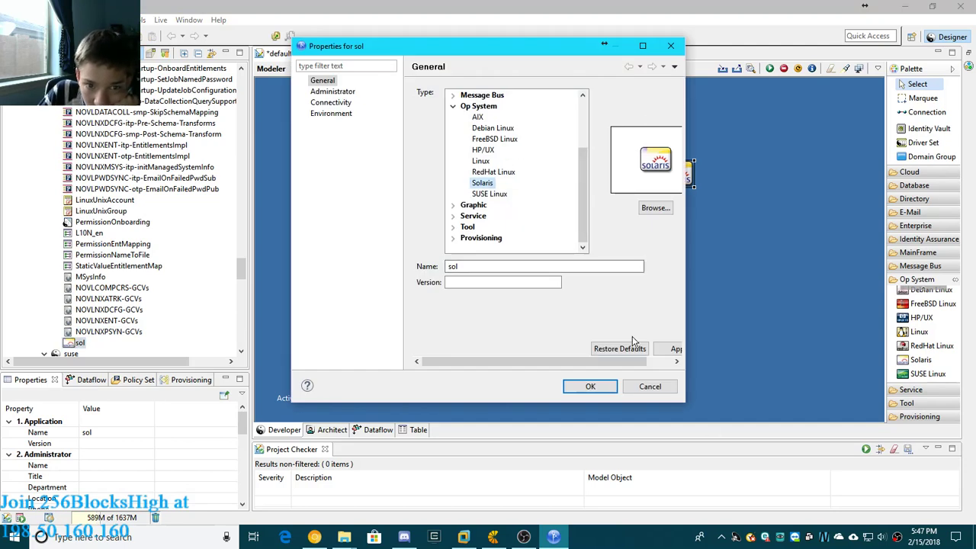
{"action": "left_click", "coordinate": [671, 46]}
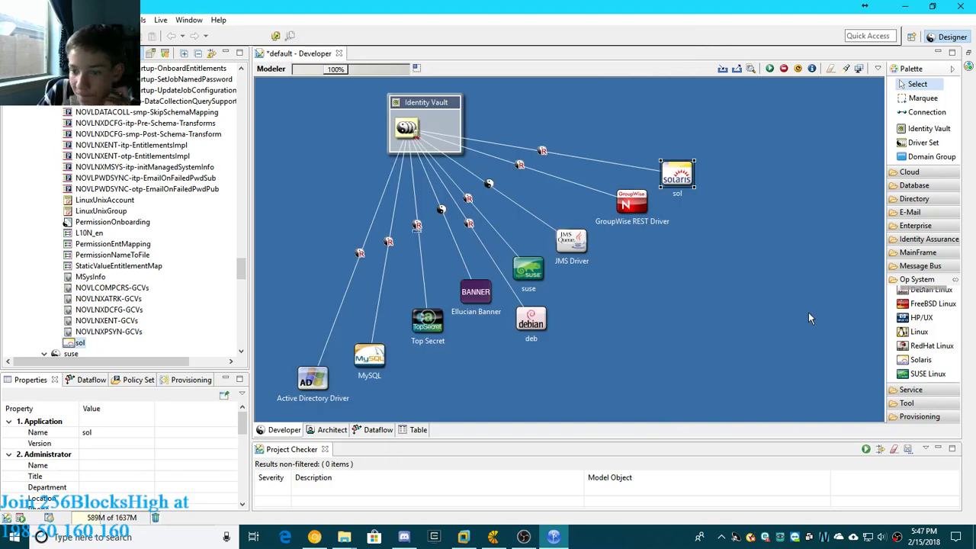
- Add a Data Collection Service application from the service category to the upper right of sol
{"action": "left_click", "coordinate": [918, 280]}
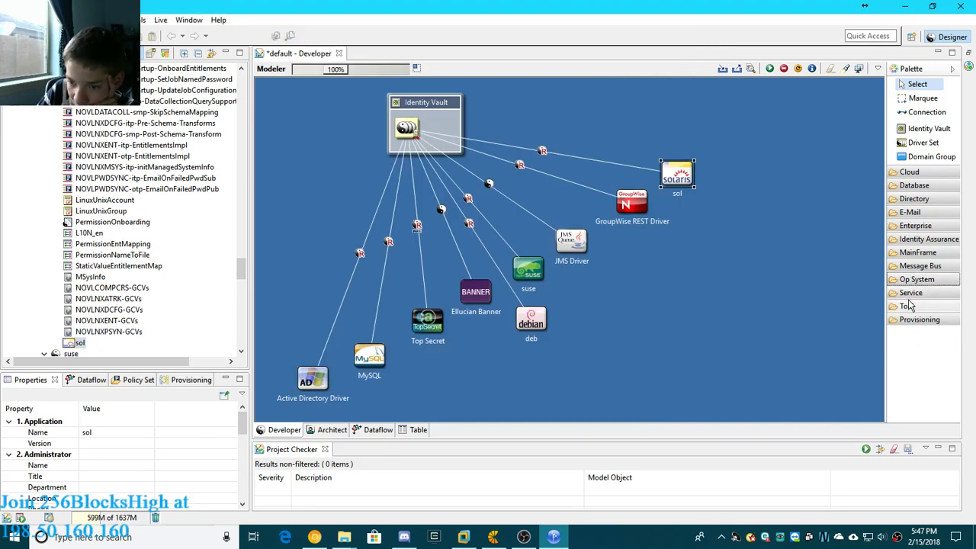
{"action": "left_click", "coordinate": [909, 306]}
{"action": "left_click", "coordinate": [916, 294]}
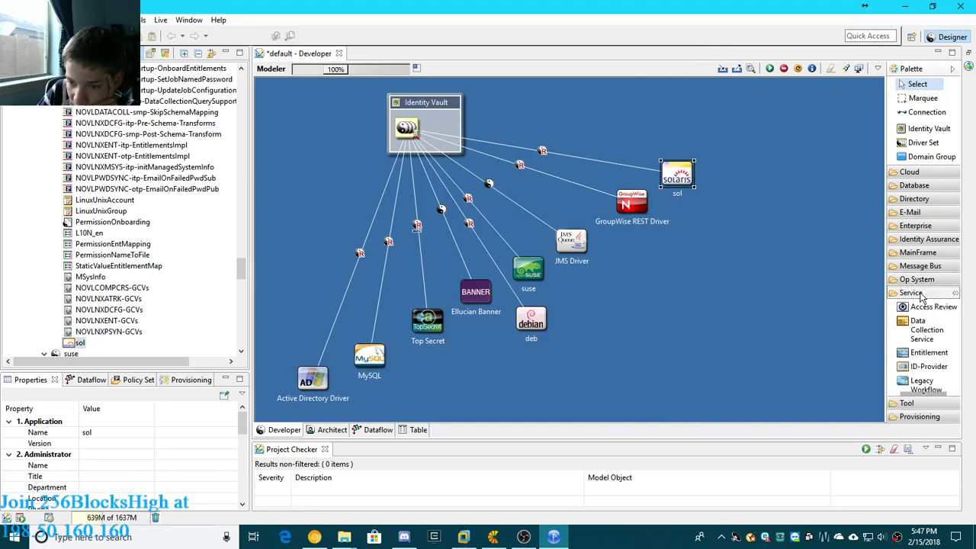
{"action": "scroll", "coordinate": [939, 328], "scroll_direction": "down", "scroll_amount": 1}
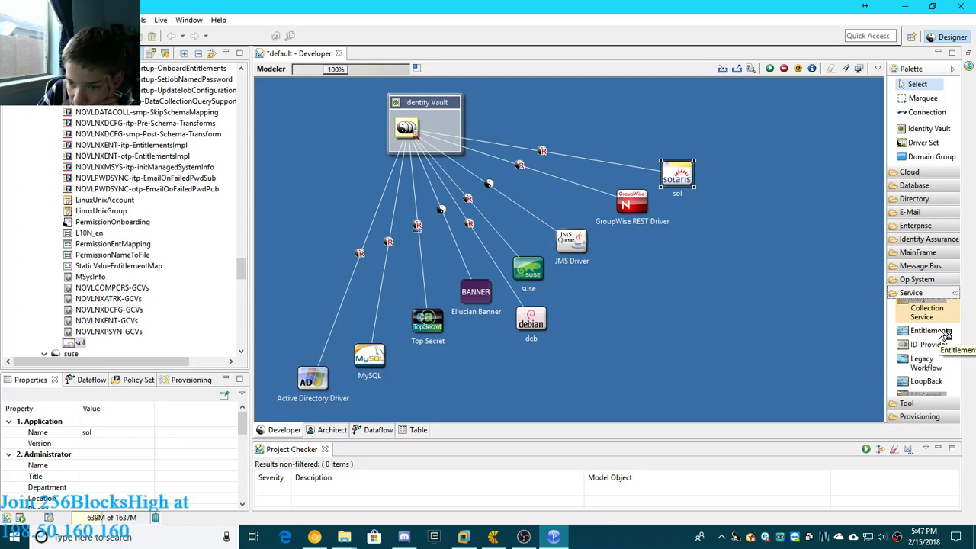
{"action": "scroll", "coordinate": [938, 332], "scroll_direction": "up", "scroll_amount": 1}
{"action": "left_click", "coordinate": [927, 329]}
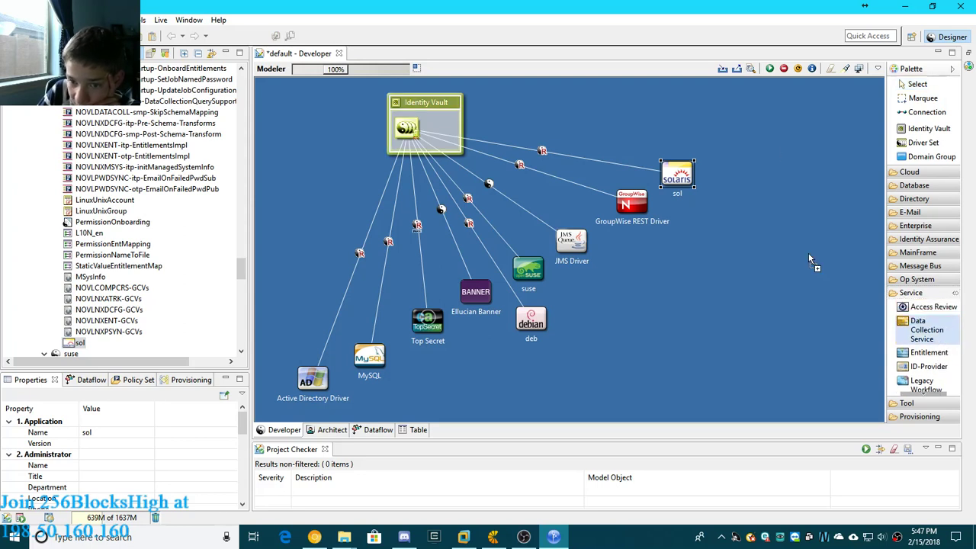
{"action": "left_click", "coordinate": [718, 142]}
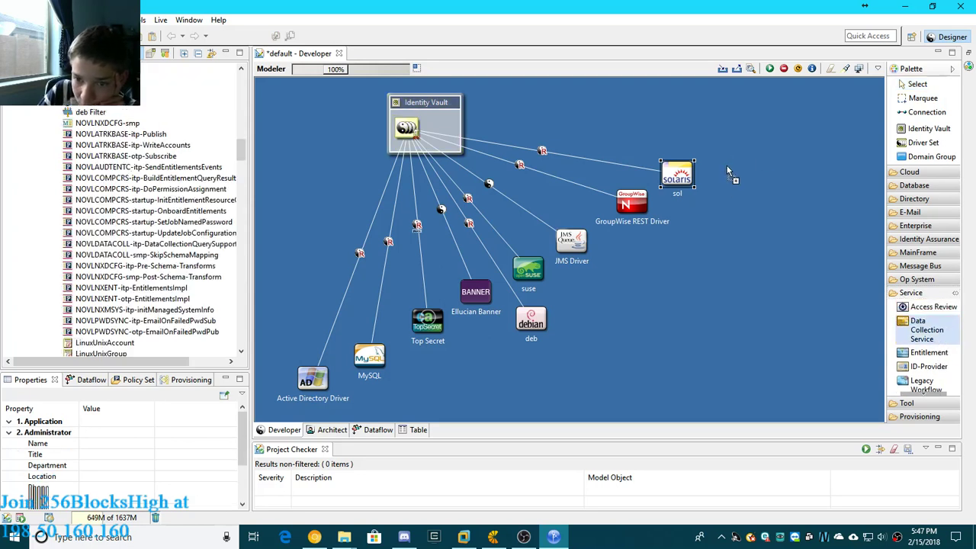
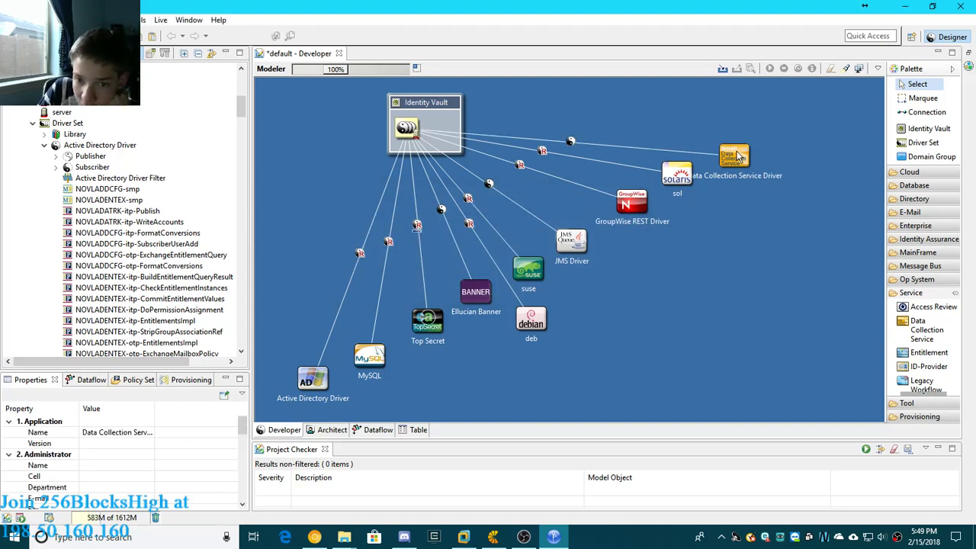
- Shift the Data Collection Service Driver slightly farther up and right, clear of the sol application
{"action": "left_click_drag", "start_coordinate": [740, 161], "coordinate": [747, 149]}
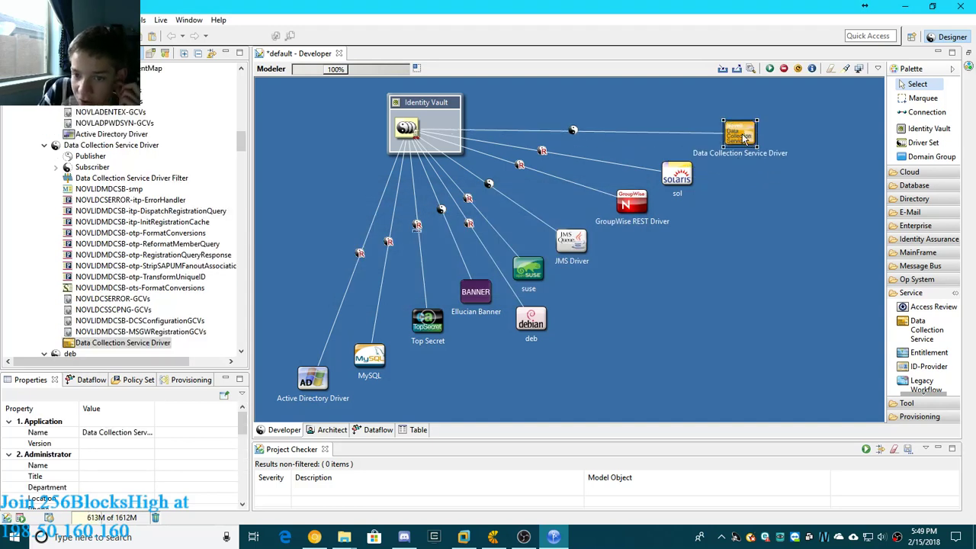
{"action": "left_click", "coordinate": [519, 267]}
{"action": "left_click", "coordinate": [530, 321]}
{"action": "left_click", "coordinate": [681, 338]}
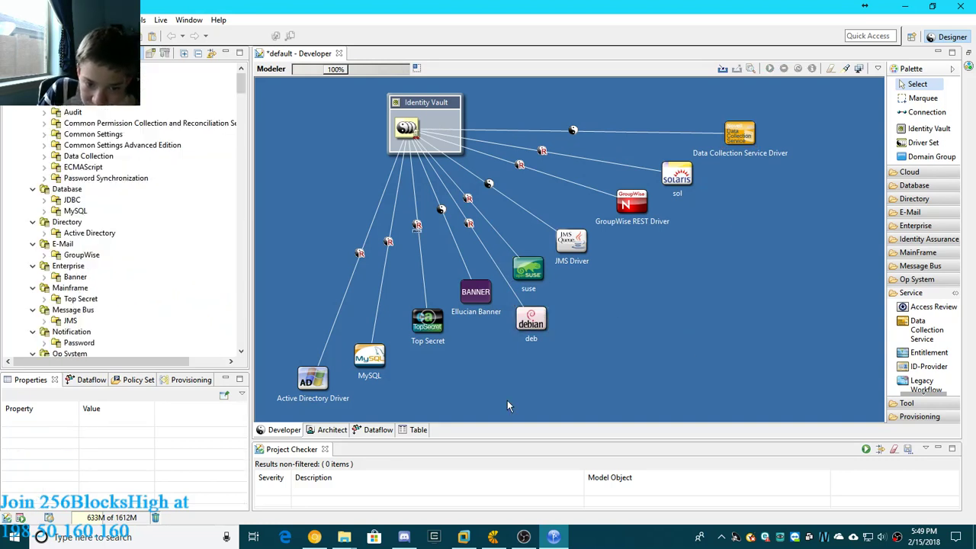
{"action": "left_click_drag", "start_coordinate": [274, 410], "coordinate": [418, 412]}
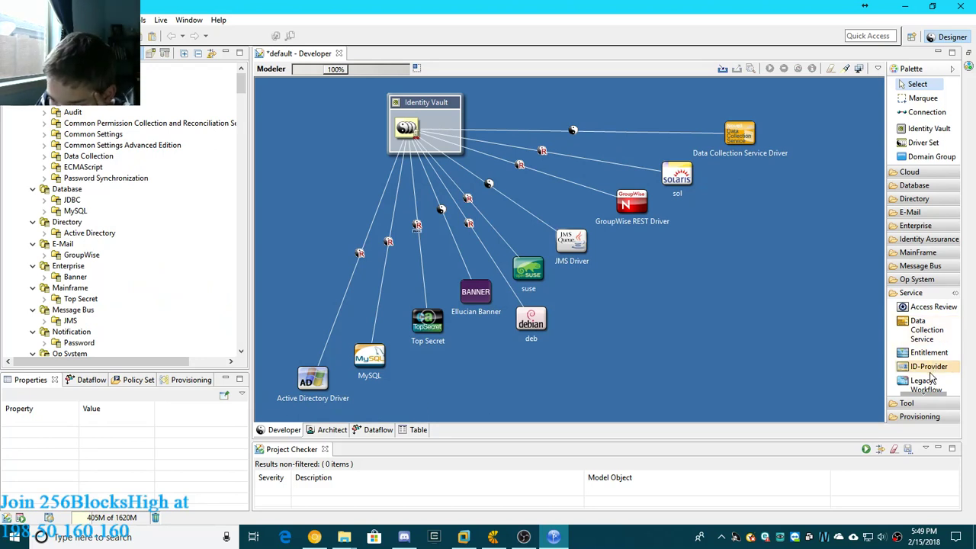
- Add an ID-Provider application from the service category to the open area right of deb
{"action": "scroll", "coordinate": [934, 370], "scroll_direction": "down", "scroll_amount": 3}
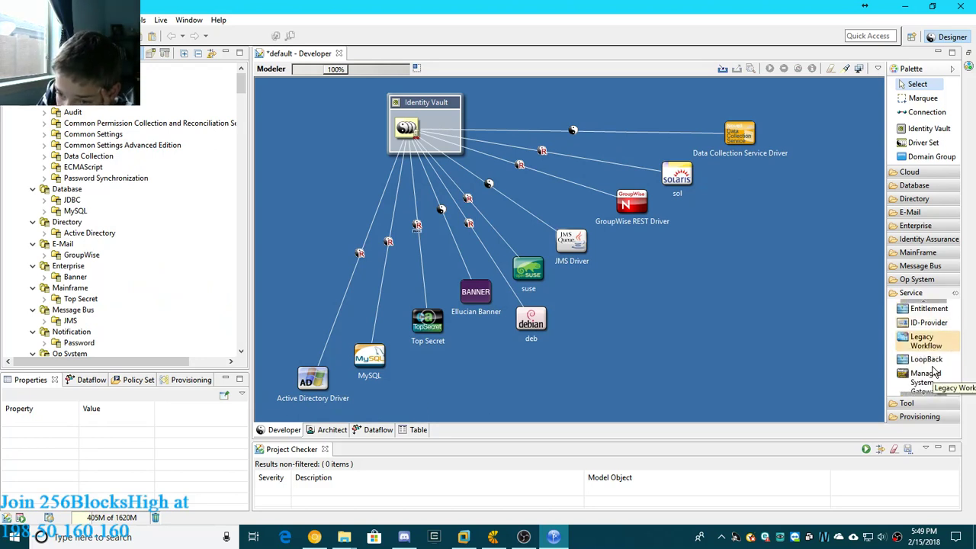
{"action": "left_click", "coordinate": [929, 325]}
{"action": "left_click", "coordinate": [709, 302]}
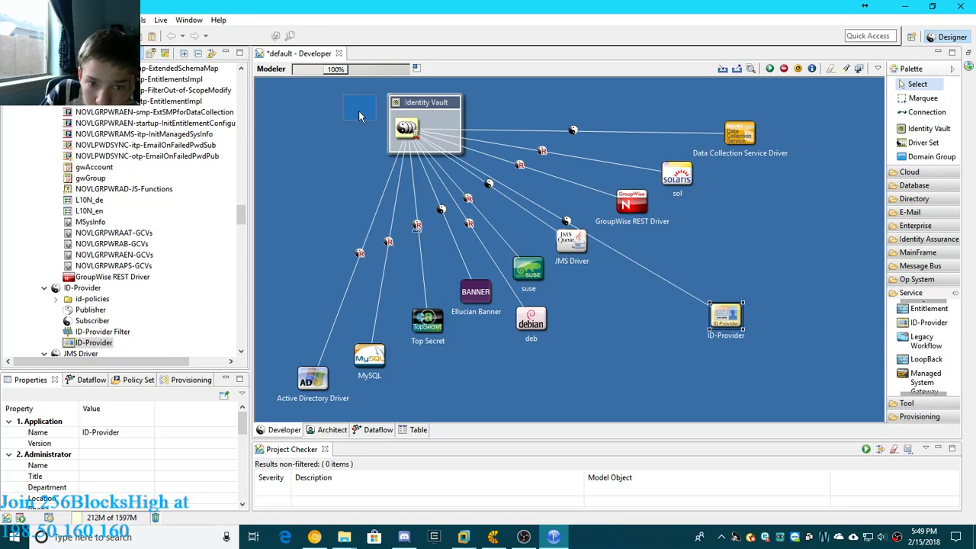
- Try placing the ID-Provider application just left of the Identity Vault, adjusting its position there
{"action": "left_click_drag", "start_coordinate": [361, 110], "coordinate": [335, 116]}
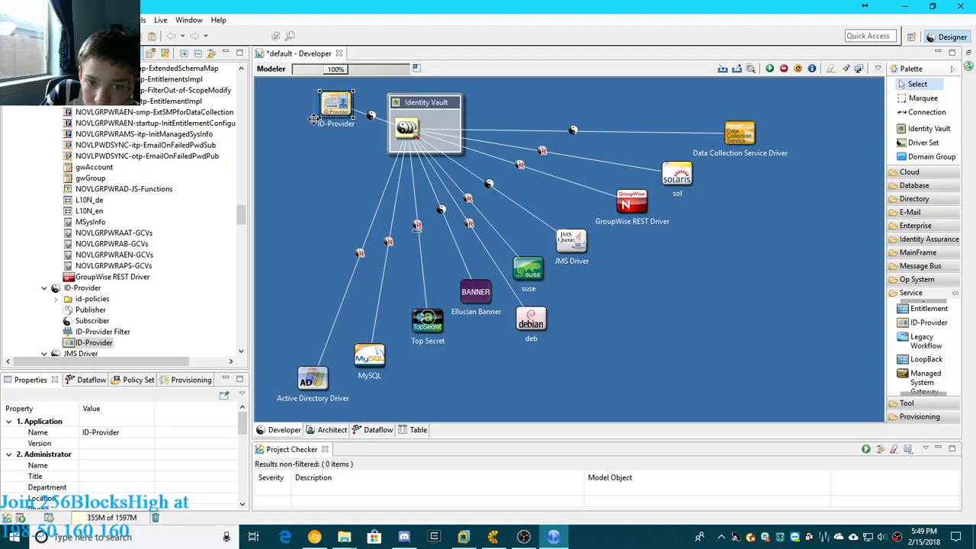
{"action": "left_click_drag", "start_coordinate": [323, 120], "coordinate": [329, 125]}
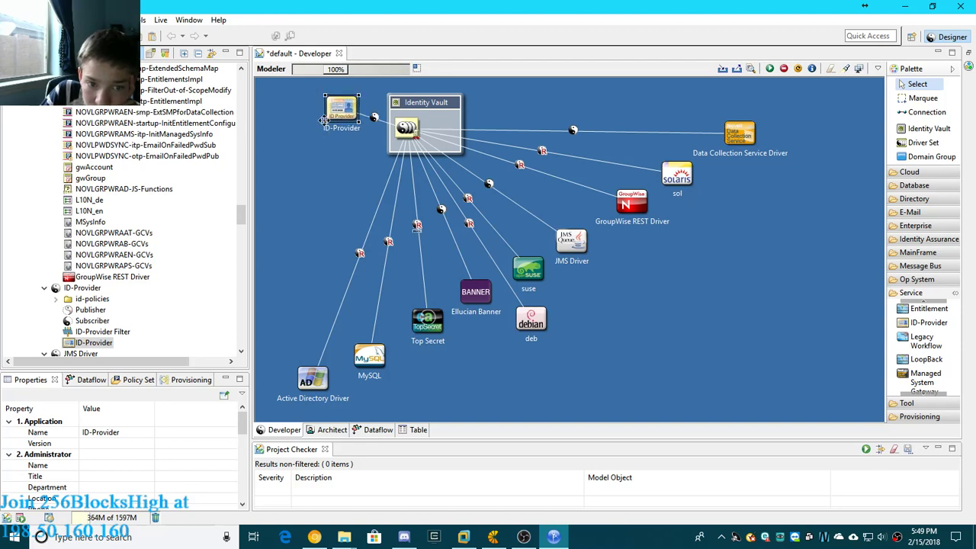
{"action": "left_click", "coordinate": [740, 339]}
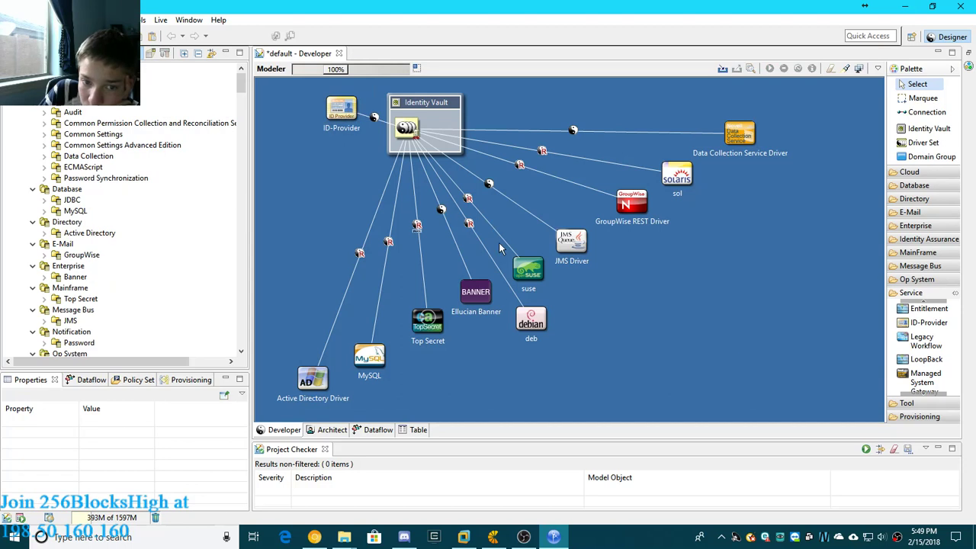
{"action": "left_click", "coordinate": [340, 107]}
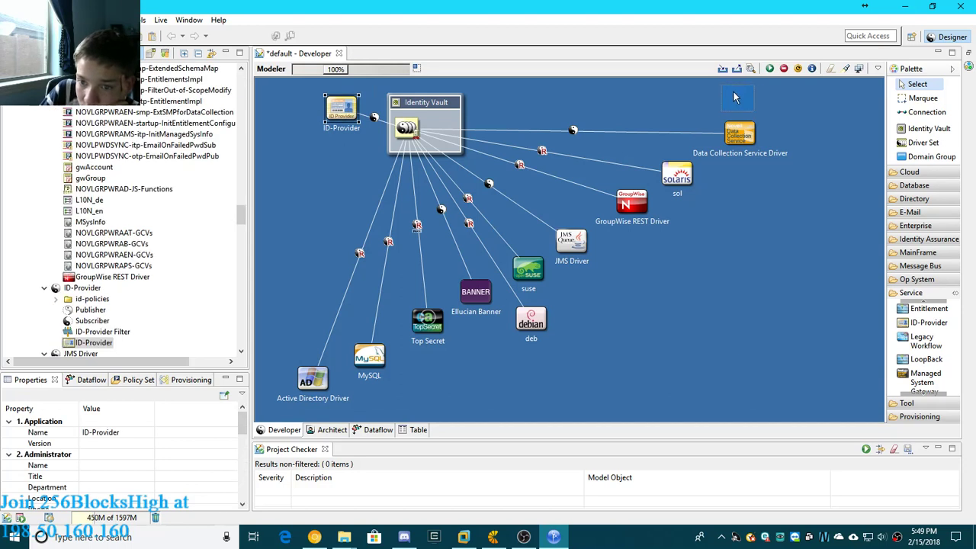
{"action": "left_click_drag", "start_coordinate": [767, 95], "coordinate": [328, 126]}
- Move the ID-Provider application to the upper right of the Data Collection Service Driver, continuing the rising row
{"action": "left_click", "coordinate": [790, 277]}
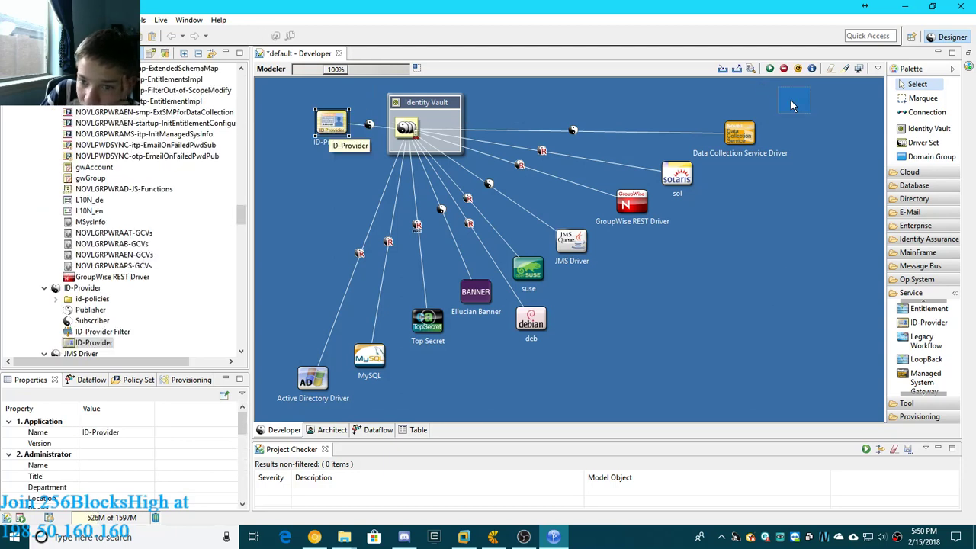
{"action": "left_click_drag", "start_coordinate": [791, 106], "coordinate": [781, 107]}
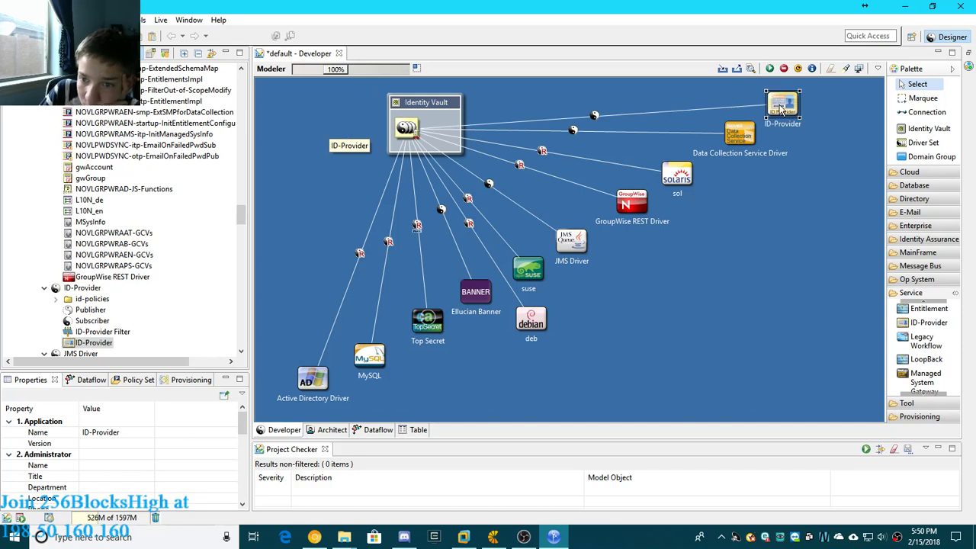
- Try to start the ID-Provider driver using host 127.0.0.2, username admin and the account password, and cancel the Identity Vault credentials request
{"action": "left_click", "coordinate": [769, 70]}
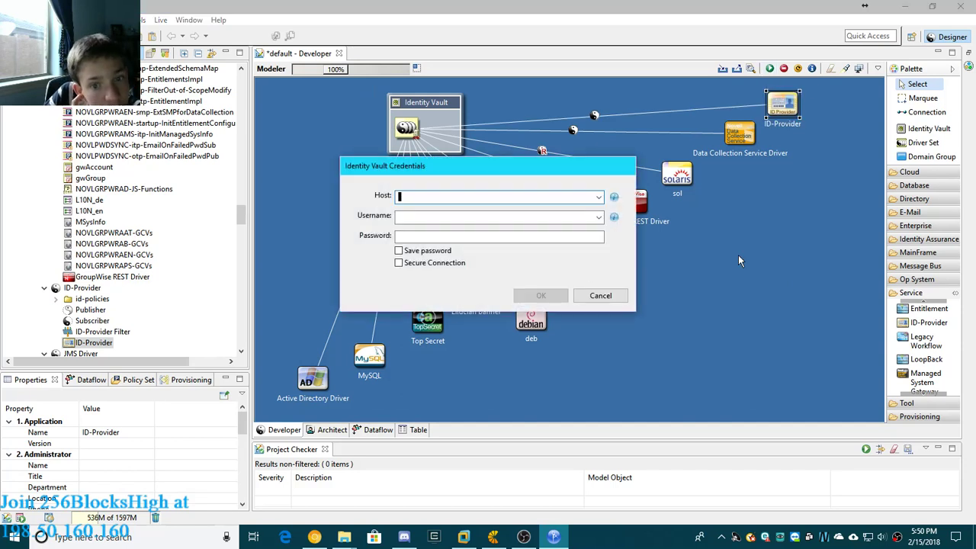
{"action": "left_click", "coordinate": [601, 296]}
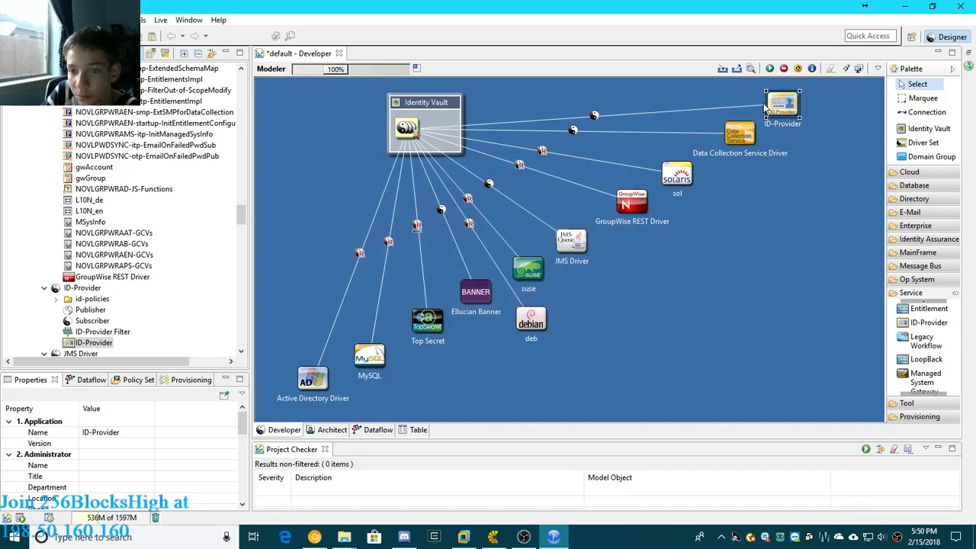
{"action": "left_click", "coordinate": [770, 70]}
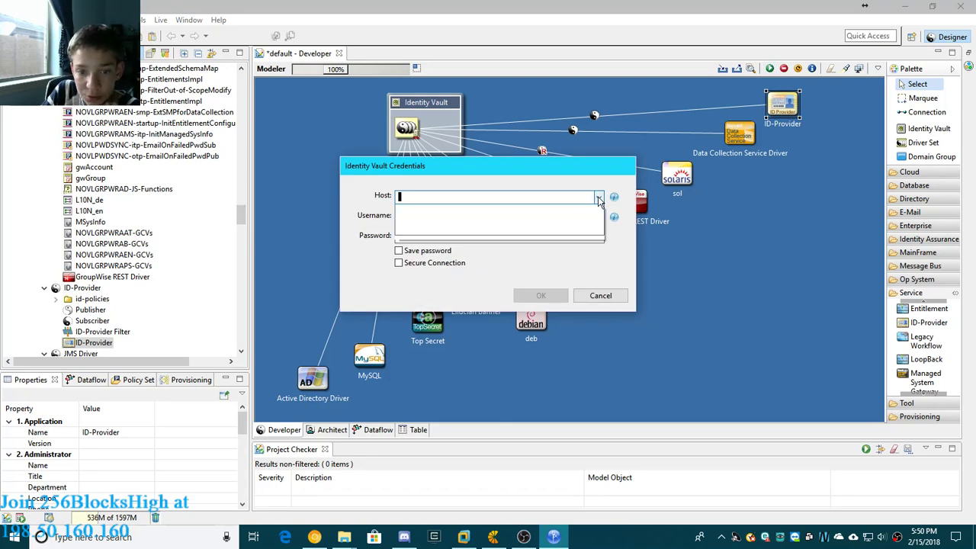
{"action": "type", "text": "1"}
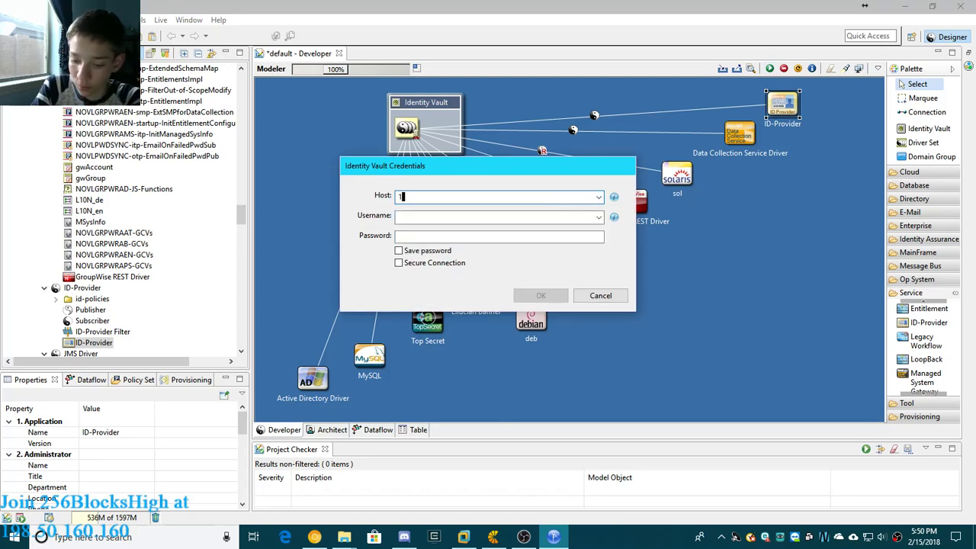
{"action": "type", "text": "27.0.0.2"}
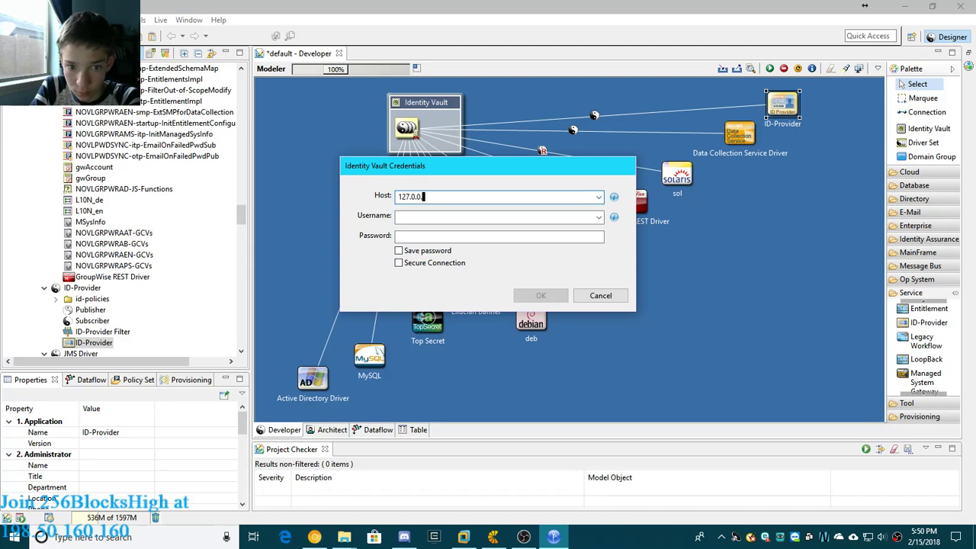
{"action": "left_click", "coordinate": [526, 219]}
{"action": "type", "text": "admin"}
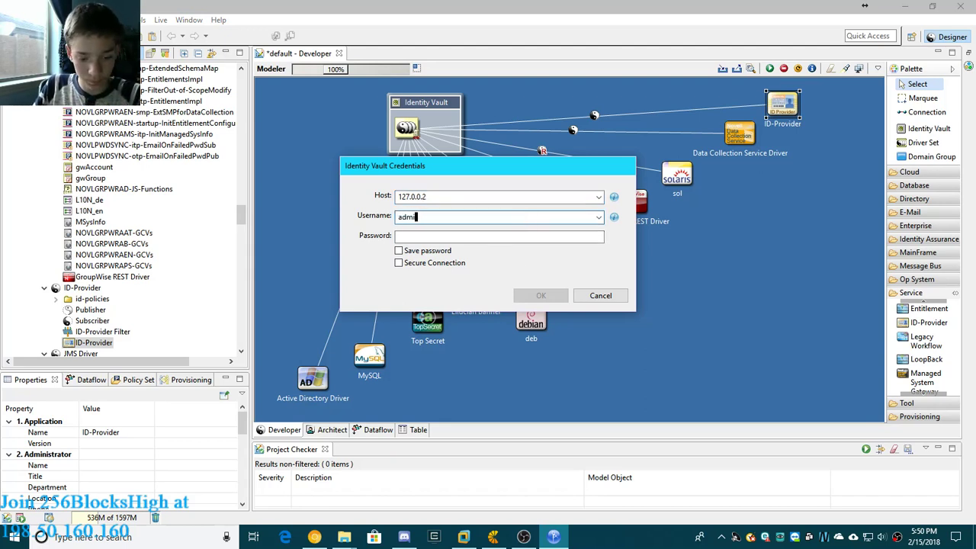
{"action": "left_click", "coordinate": [476, 236]}
{"action": "type", "text": "•••••"}
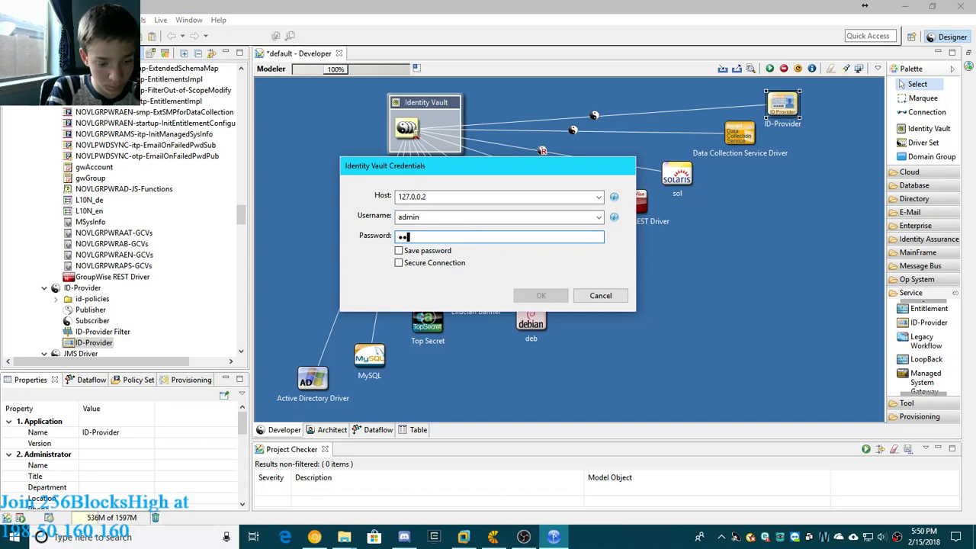
{"action": "type", "text": "•••"}
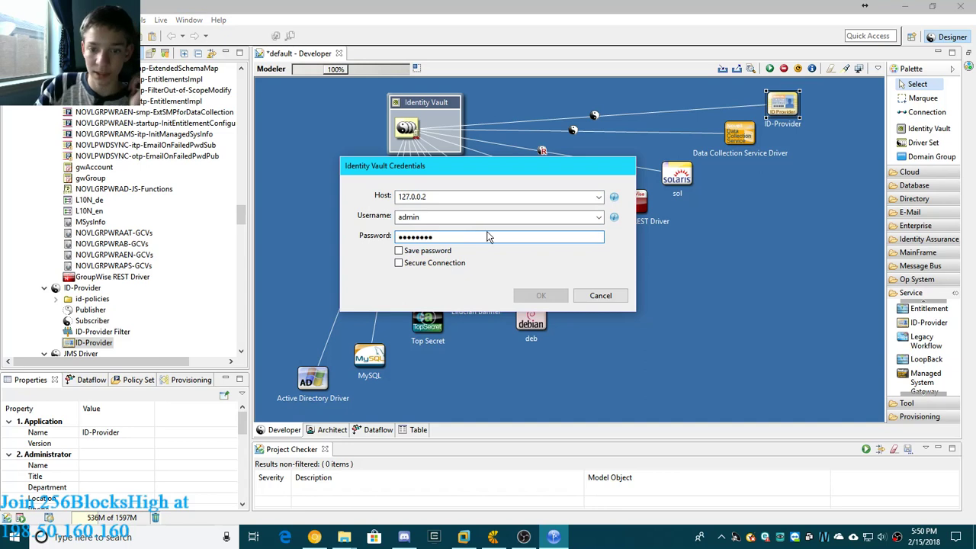
{"action": "left_click", "coordinate": [601, 295]}
{"action": "left_click", "coordinate": [785, 296]}
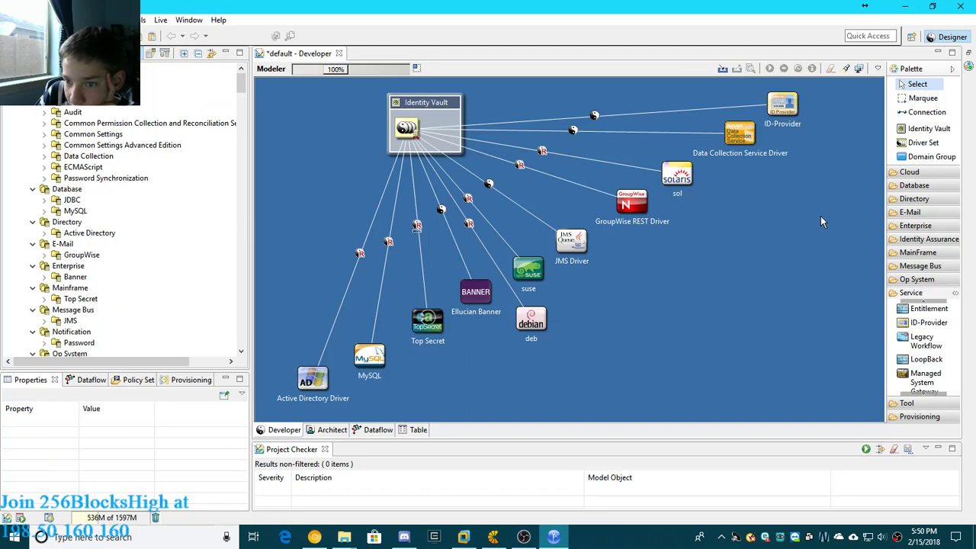
- Try to draw a connection from the Data Collection Service Driver to the sol application and return to selection mode
{"action": "left_click", "coordinate": [928, 113]}
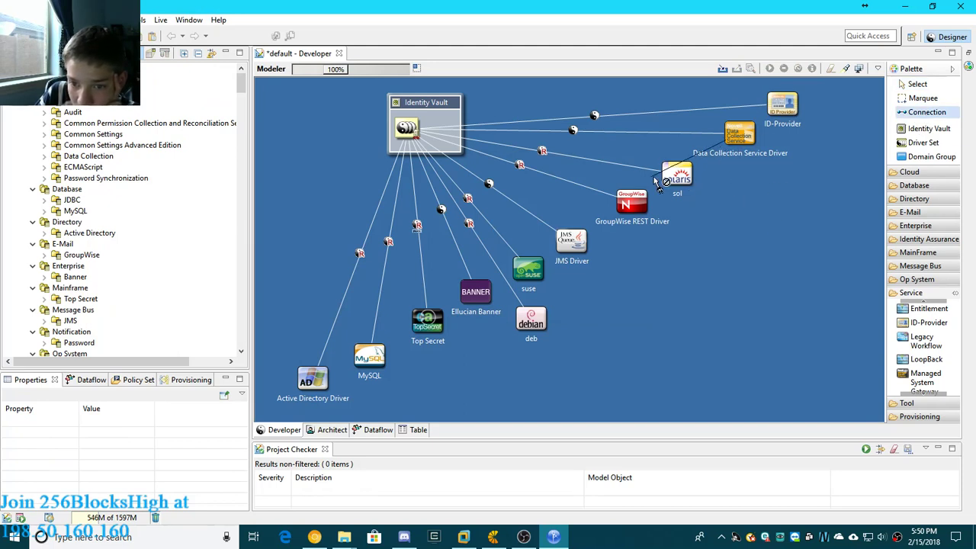
{"action": "left_click", "coordinate": [682, 177]}
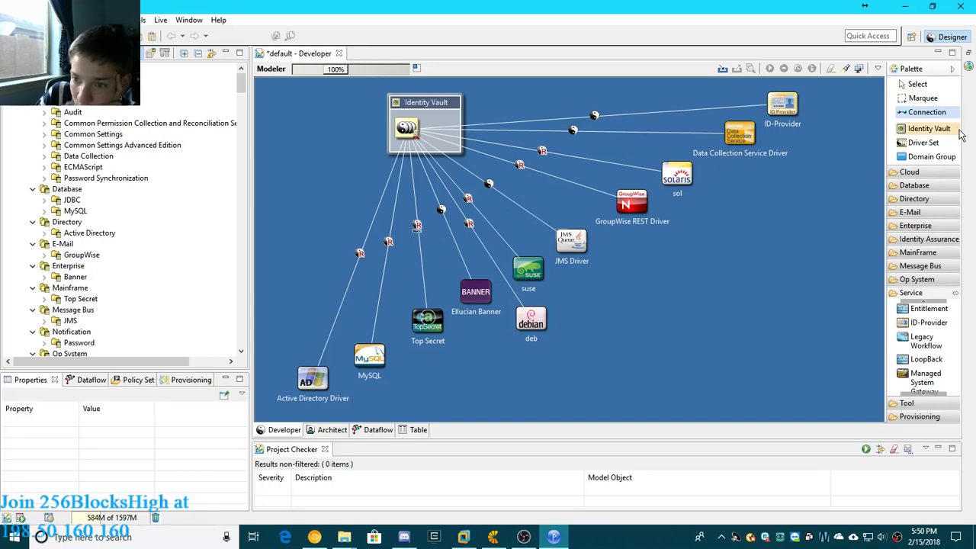
{"action": "left_click", "coordinate": [919, 86]}
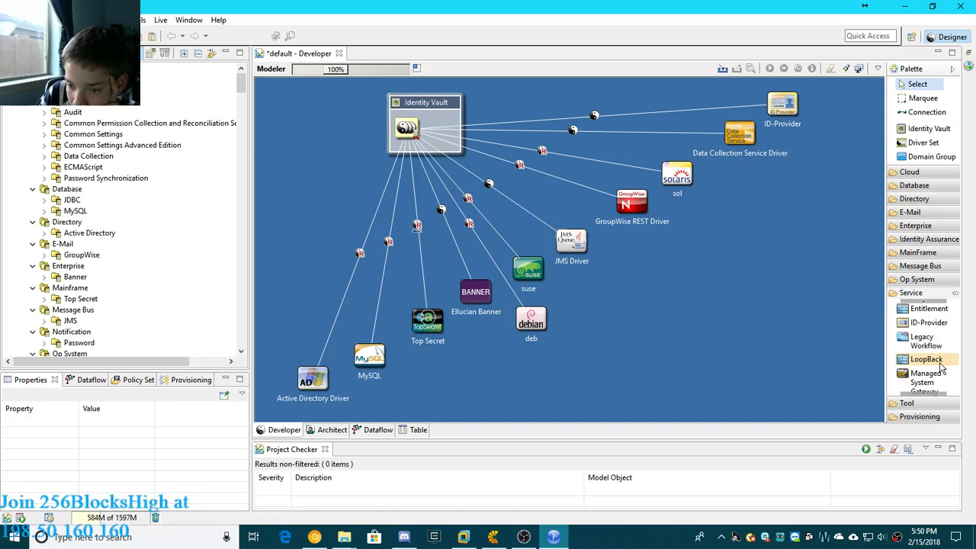
- Add a Generic App from the tool category to the open area above the Active Directory Driver, left of its connection line
{"action": "left_click", "coordinate": [911, 294]}
{"action": "left_click", "coordinate": [907, 306]}
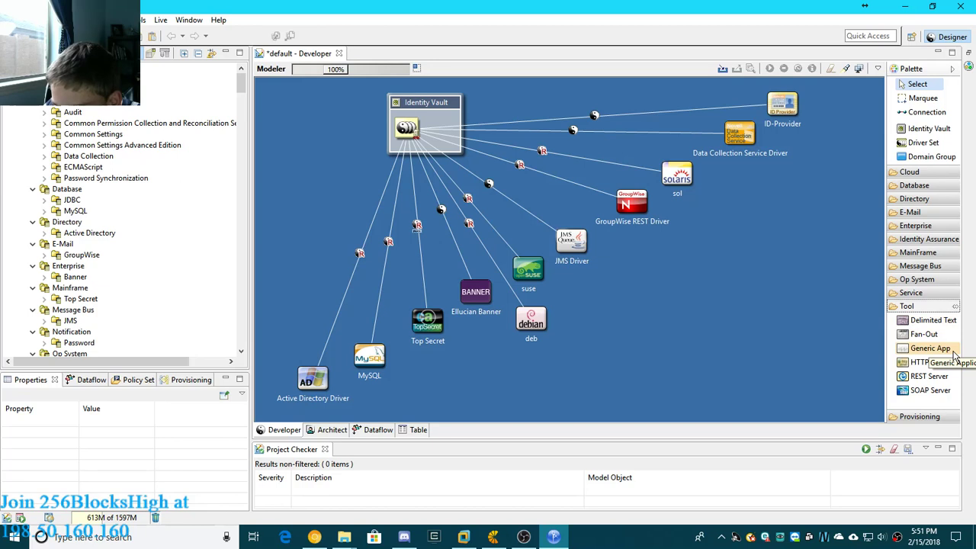
{"action": "left_click", "coordinate": [953, 356]}
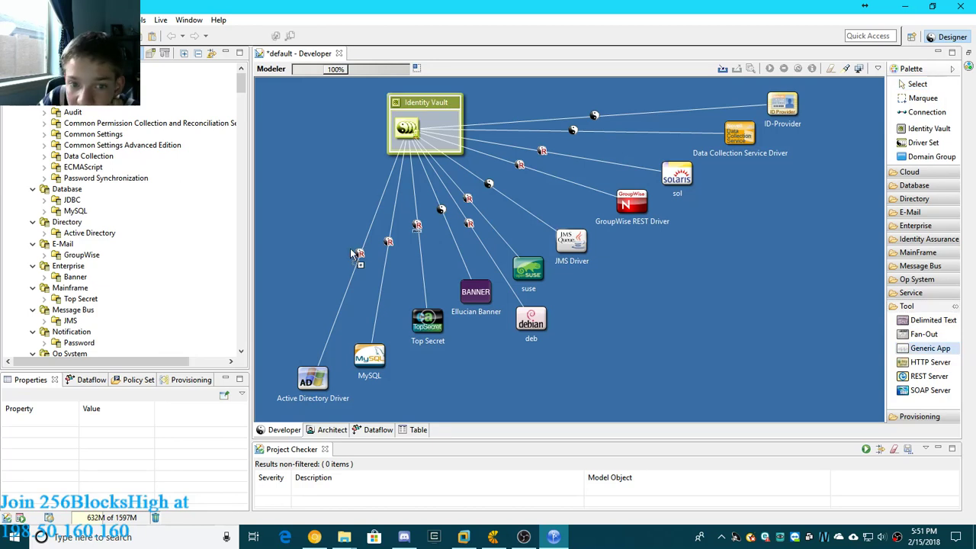
{"action": "left_click", "coordinate": [280, 308]}
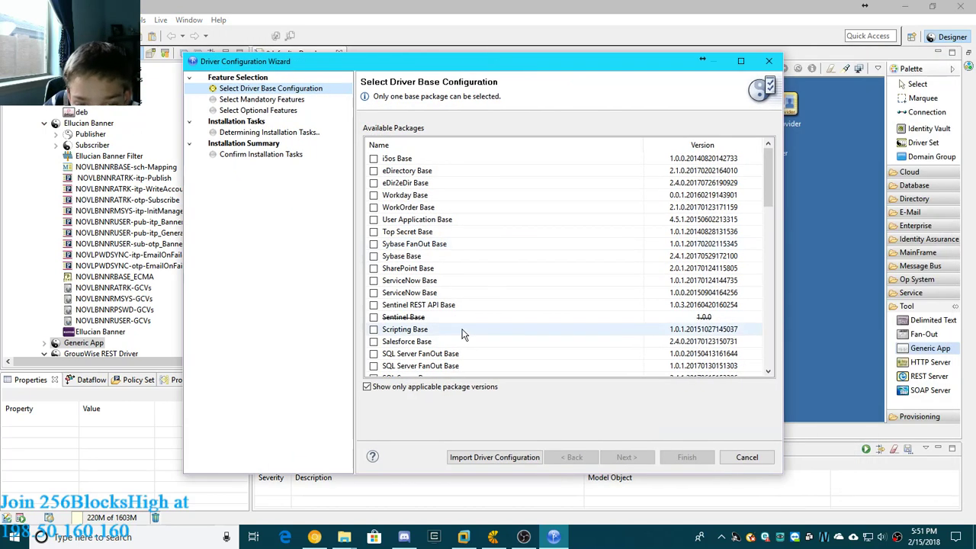
{"action": "scroll", "coordinate": [458, 329], "scroll_direction": "down", "scroll_amount": 1}
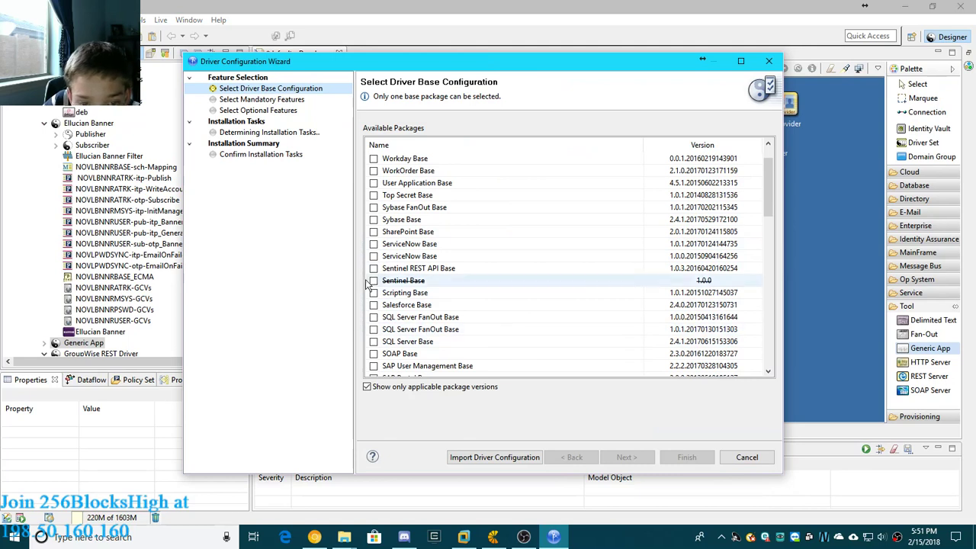
{"action": "scroll", "coordinate": [374, 267], "scroll_direction": "up", "scroll_amount": 1}
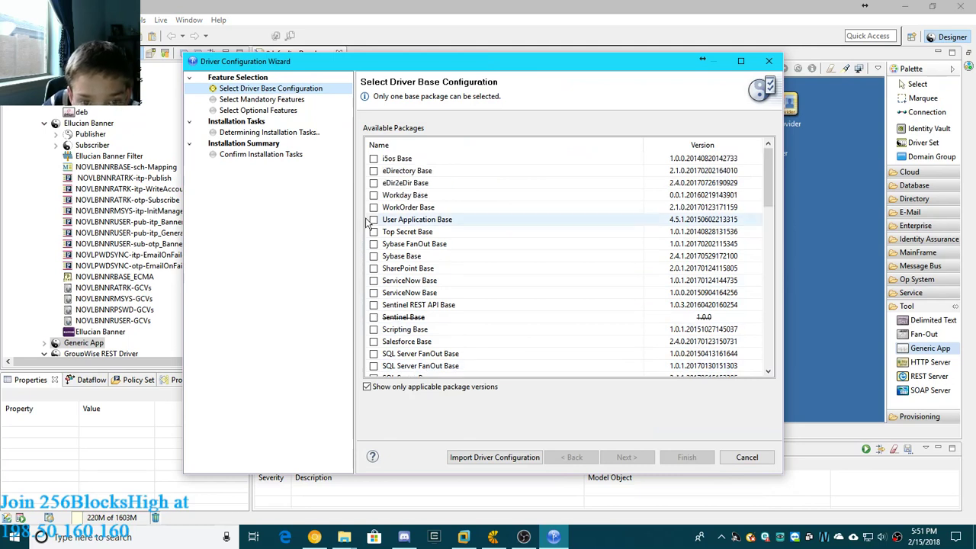
{"action": "left_click", "coordinate": [374, 195]}
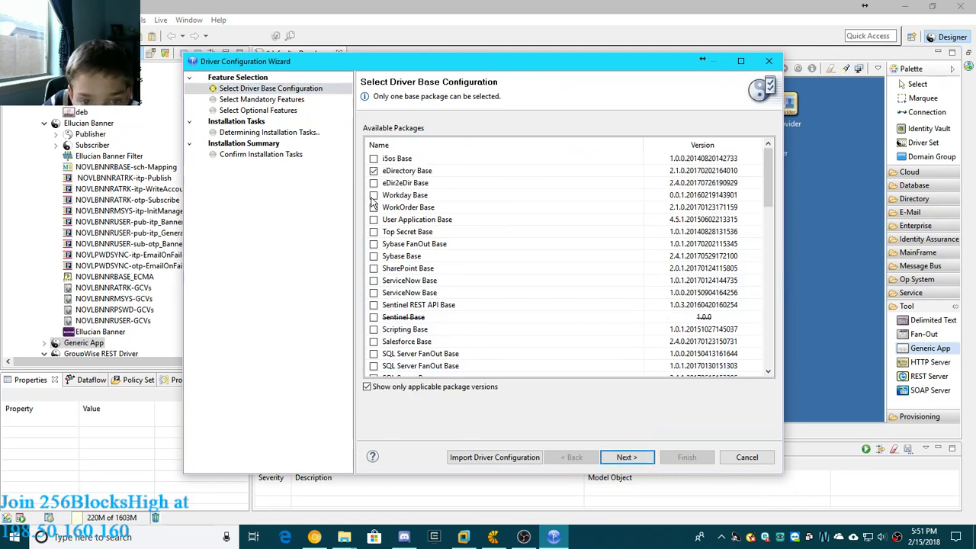
{"action": "scroll", "coordinate": [396, 314], "scroll_direction": "down", "scroll_amount": 6}
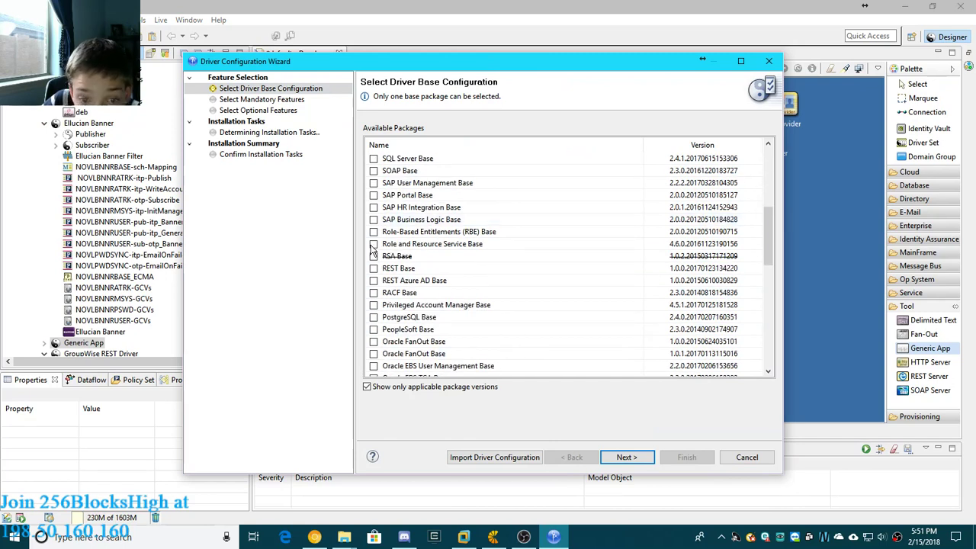
{"action": "left_click", "coordinate": [373, 244]}
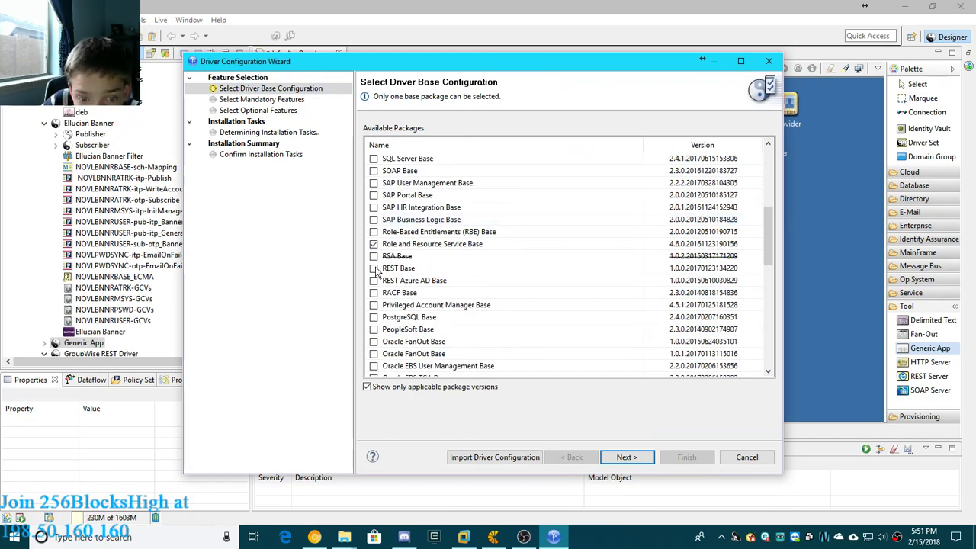
{"action": "left_click", "coordinate": [373, 269]}
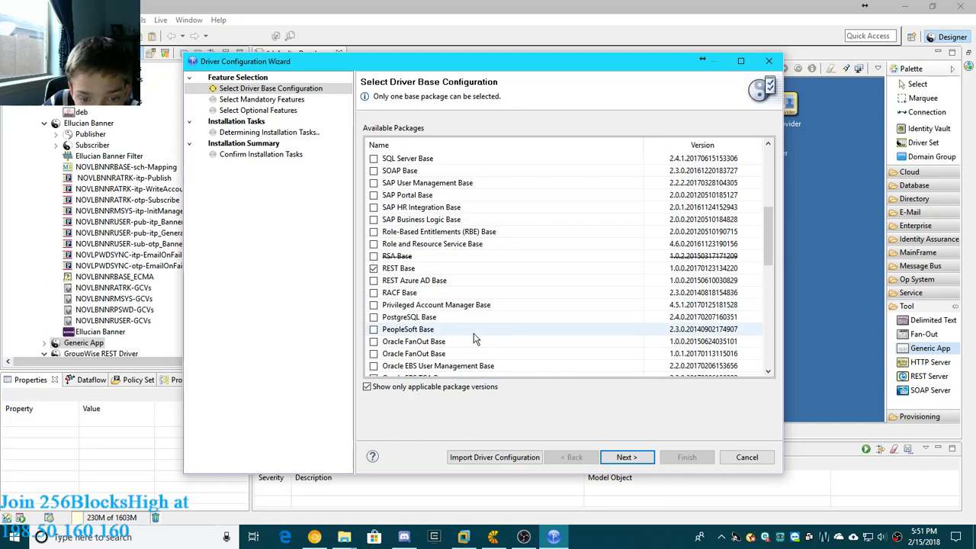
{"action": "scroll", "coordinate": [474, 339], "scroll_direction": "down", "scroll_amount": 3}
{"action": "scroll", "coordinate": [475, 339], "scroll_direction": "down", "scroll_amount": 8}
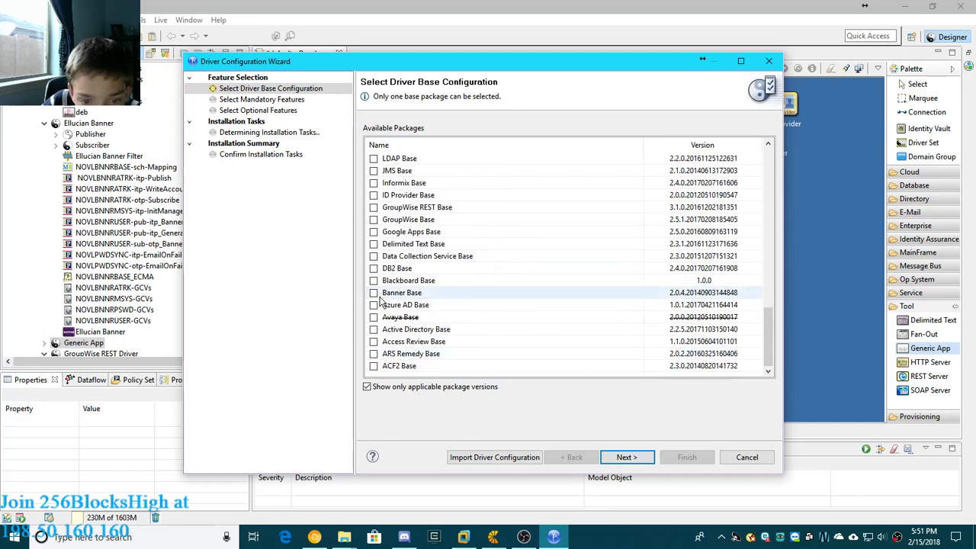
{"action": "scroll", "coordinate": [387, 343], "scroll_direction": "up", "scroll_amount": 7}
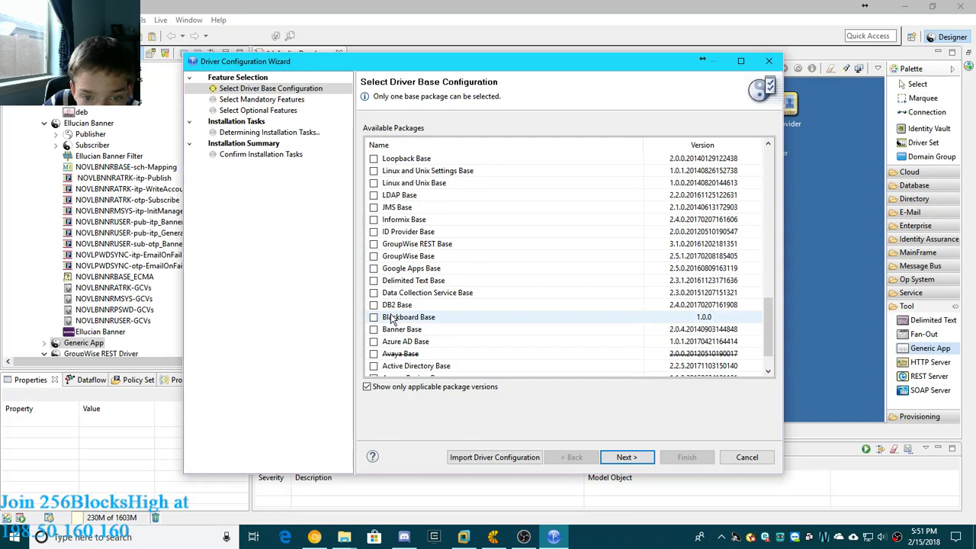
{"action": "scroll", "coordinate": [387, 220], "scroll_direction": "up", "scroll_amount": 5}
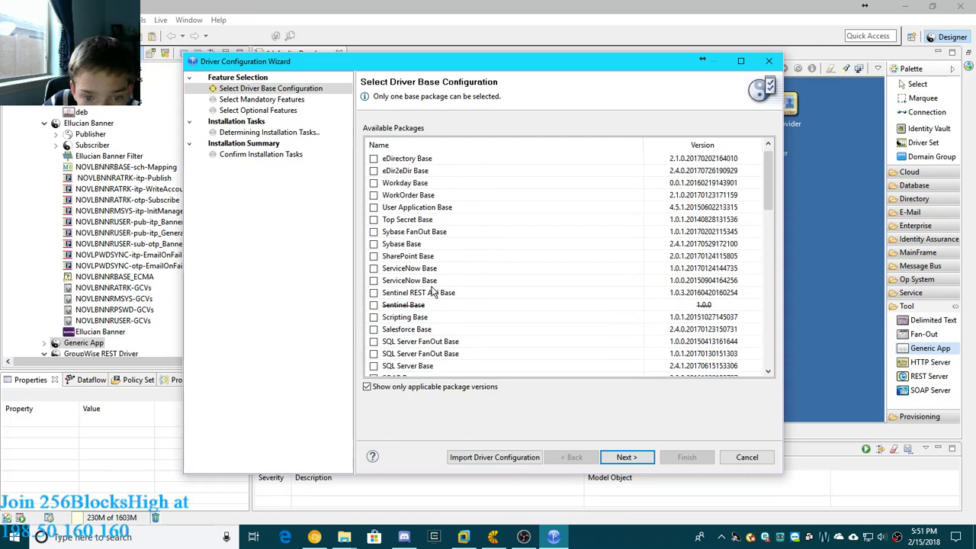
- Choose DB2 Base as the Generic App driver's base package, keeping Indirect Synchronization and all the optional features
{"action": "scroll", "coordinate": [427, 298], "scroll_direction": "down", "scroll_amount": 15}
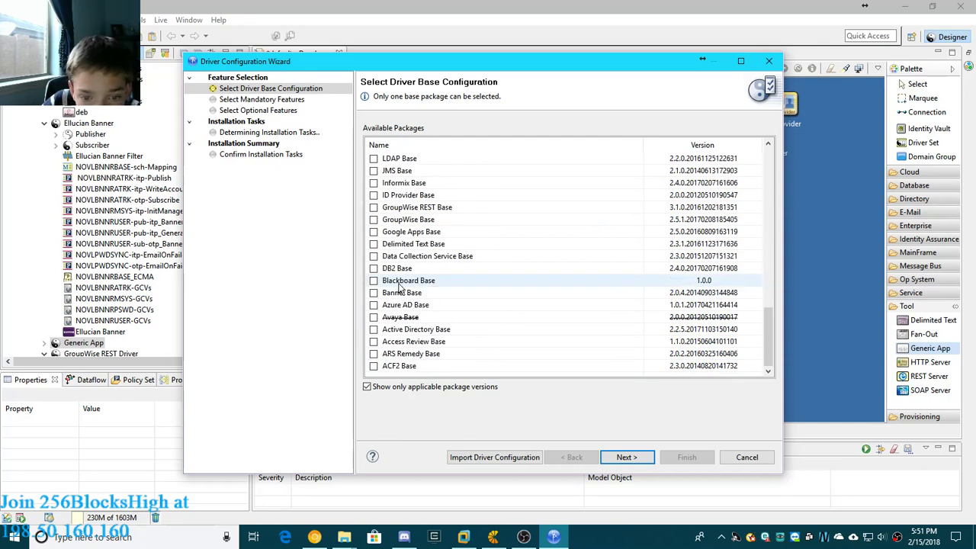
{"action": "left_click", "coordinate": [374, 293]}
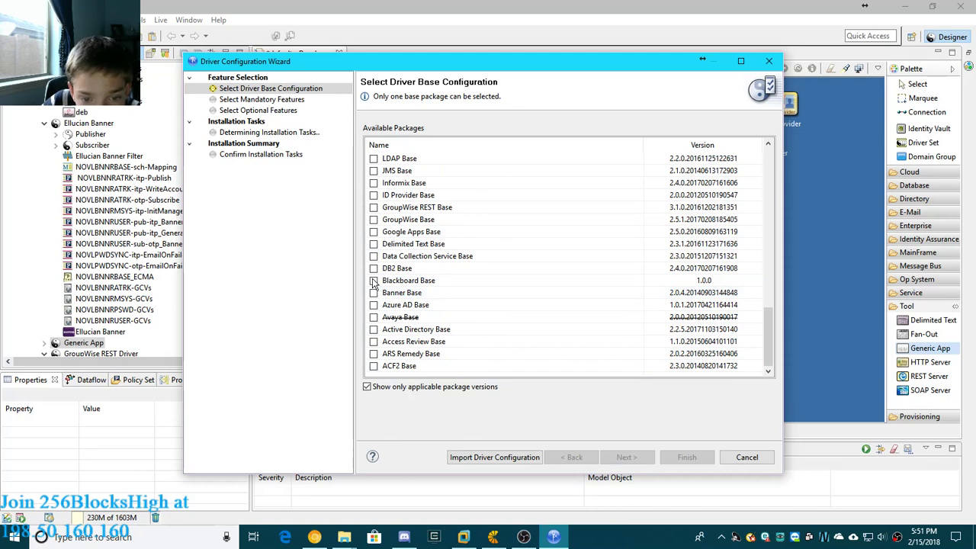
{"action": "left_click", "coordinate": [374, 268]}
{"action": "left_click", "coordinate": [626, 457]}
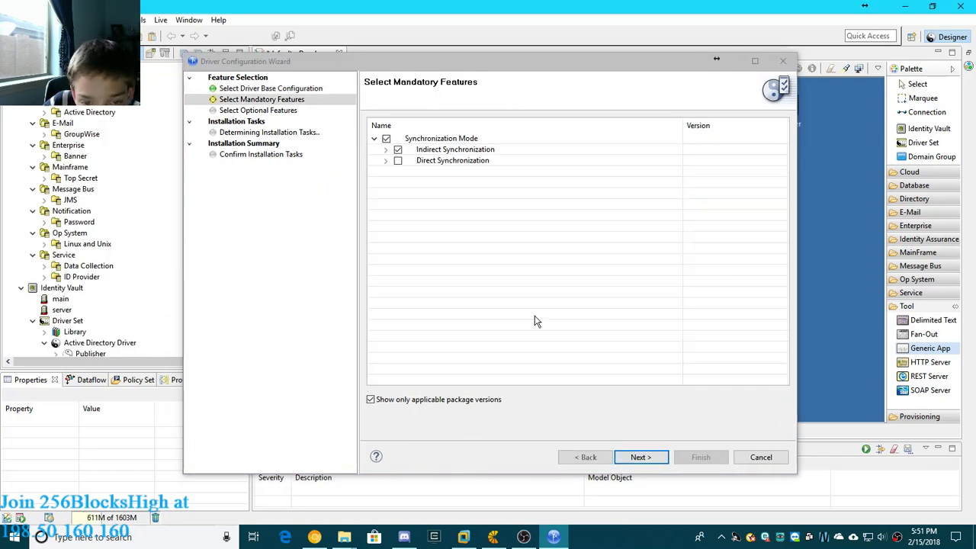
{"action": "left_click", "coordinate": [627, 457]}
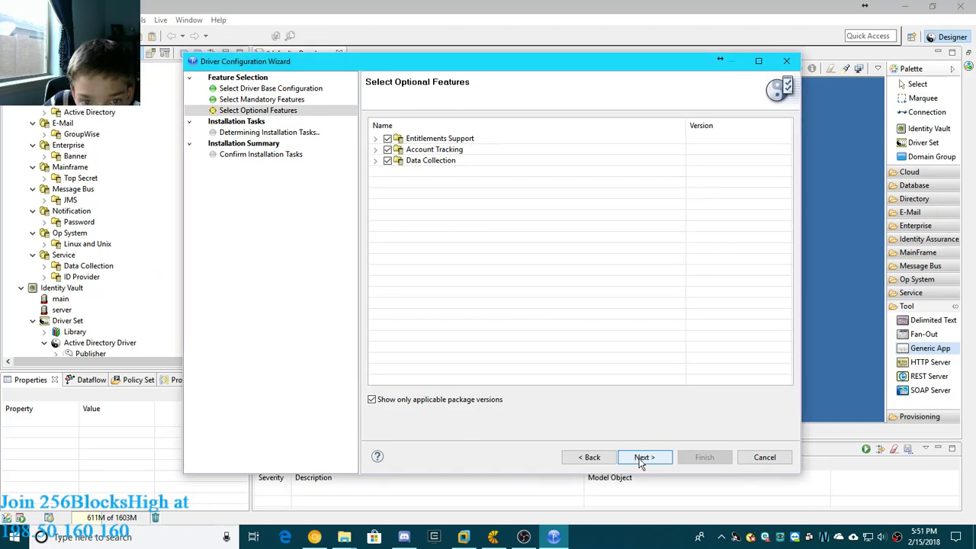
{"action": "left_click", "coordinate": [641, 458]}
- Set the database authentication password for the DB2 Base package, keeping its other connection settings at their defaults
{"action": "left_click", "coordinate": [643, 474]}
{"action": "left_click", "coordinate": [643, 475]}
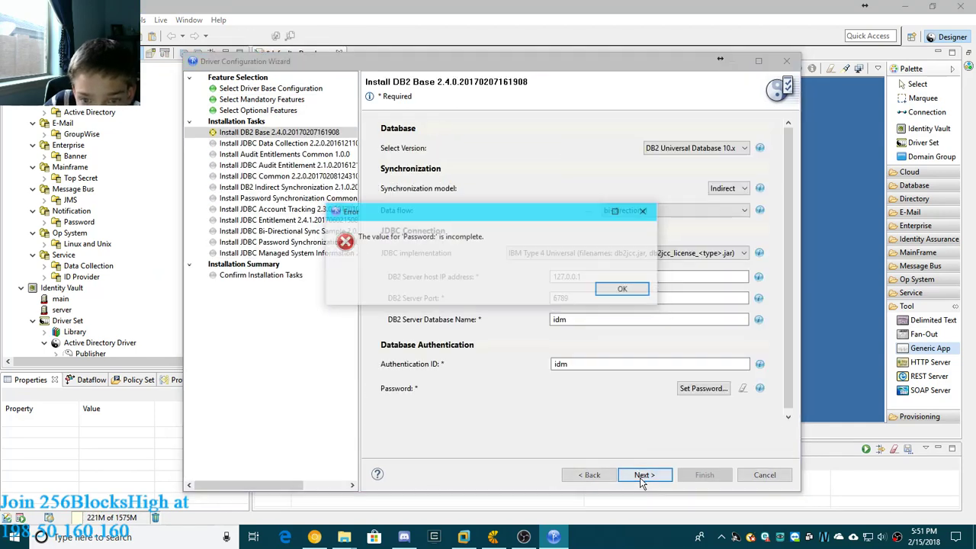
{"action": "left_click", "coordinate": [624, 289]}
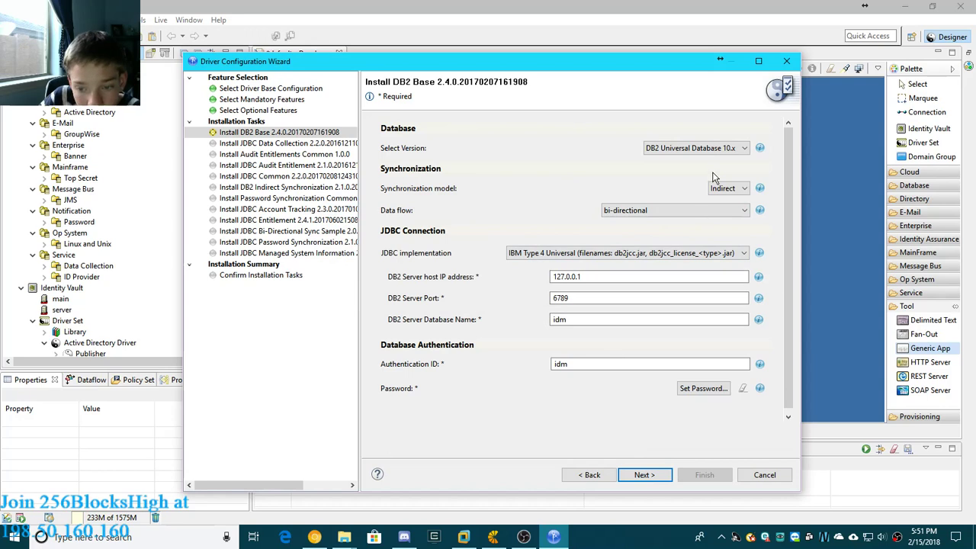
{"action": "left_click", "coordinate": [700, 391]}
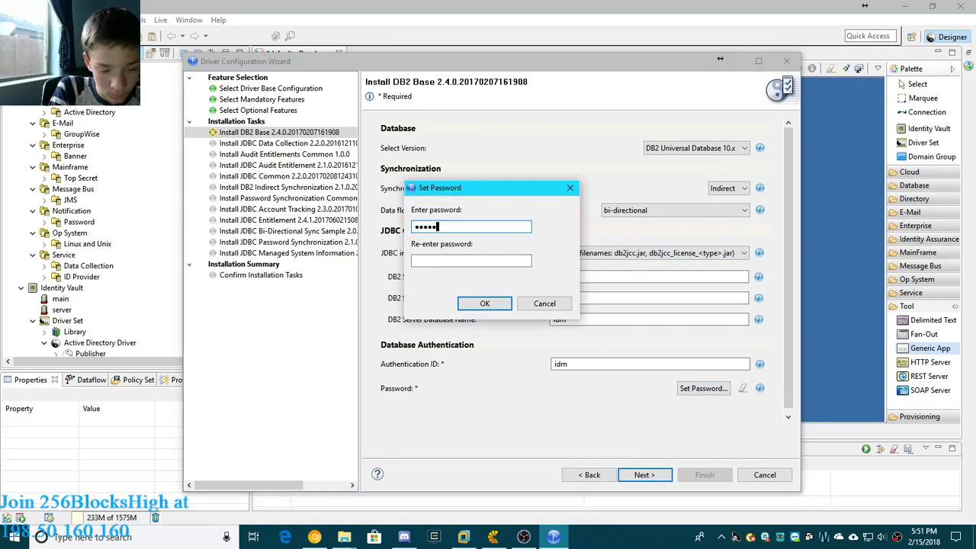
{"action": "left_click", "coordinate": [450, 260]}
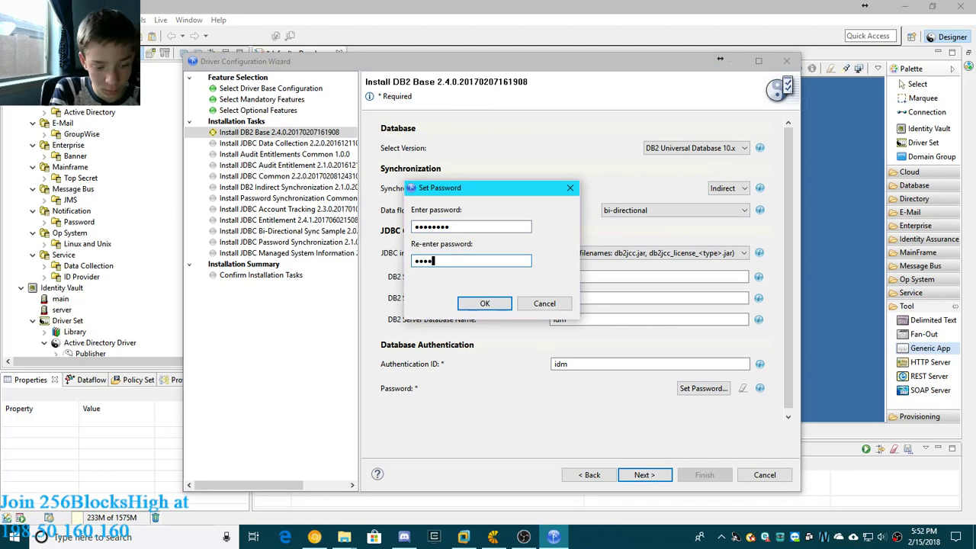
{"action": "left_click", "coordinate": [482, 303]}
- Accept the default settings of the remaining packages up to JDBC Managed System Information
{"action": "left_click", "coordinate": [650, 475]}
{"action": "left_click", "coordinate": [654, 474]}
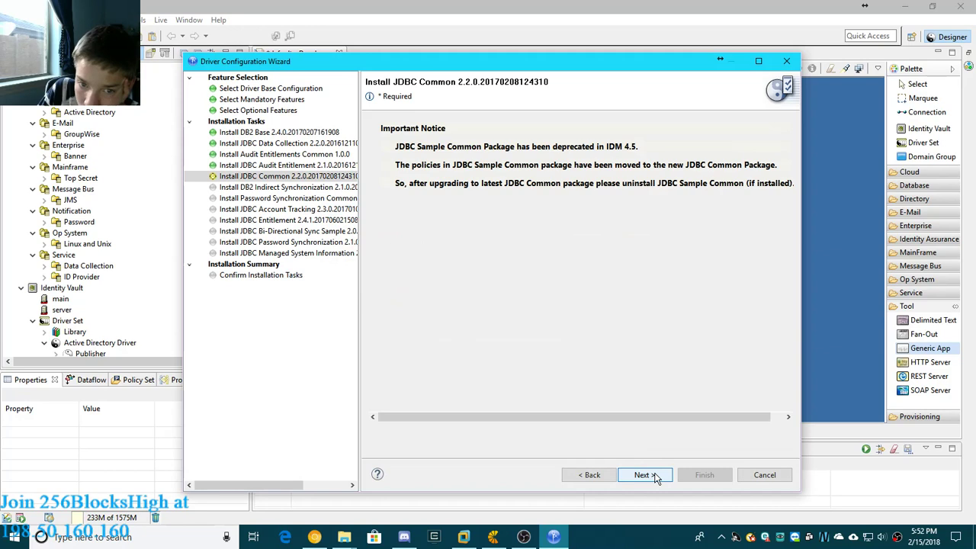
{"action": "left_click", "coordinate": [655, 474]}
{"action": "left_click", "coordinate": [654, 474]}
{"action": "left_click", "coordinate": [654, 475]}
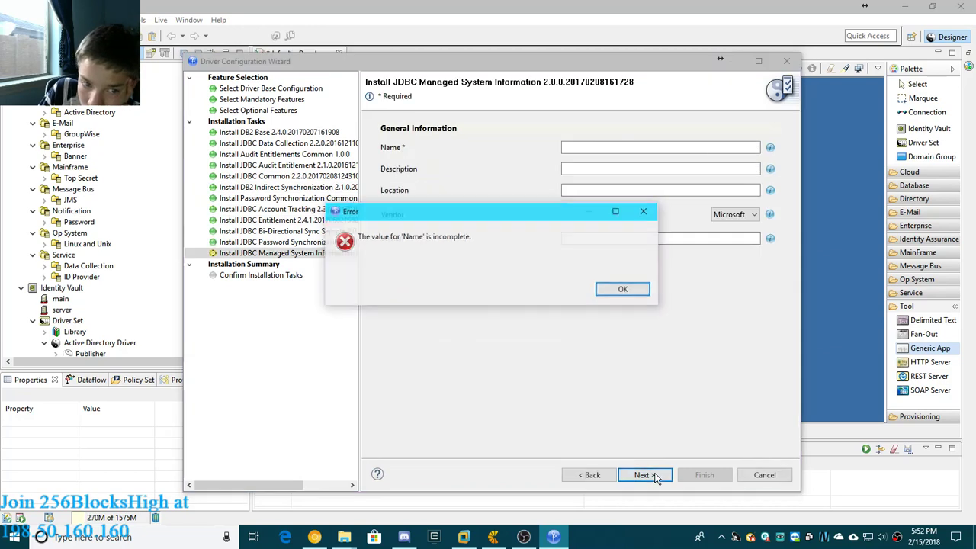
- Name the JDBC managed system "app", keep its Vital and Production classification, and finish installing the DB2 driver packages
{"action": "left_click", "coordinate": [637, 290]}
{"action": "left_click", "coordinate": [590, 146]}
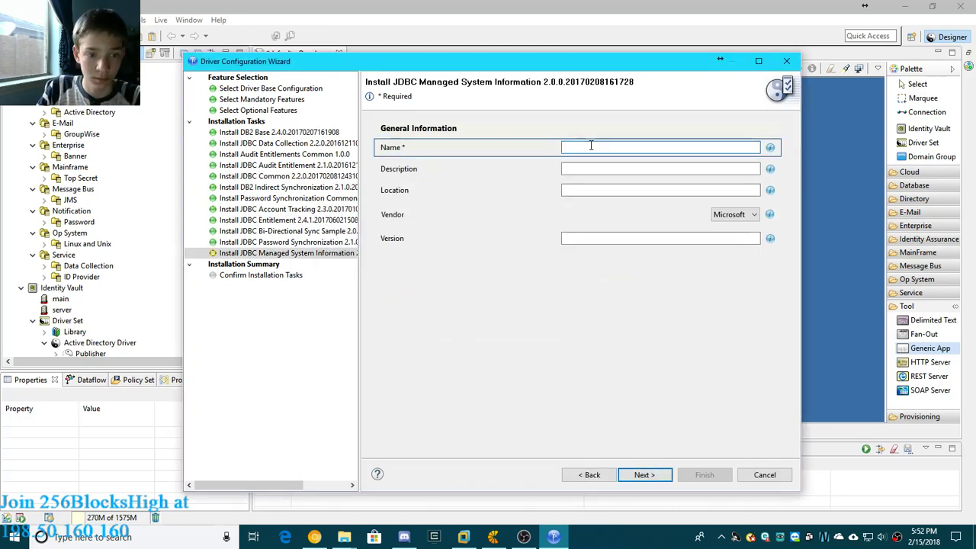
{"action": "type", "text": "app"}
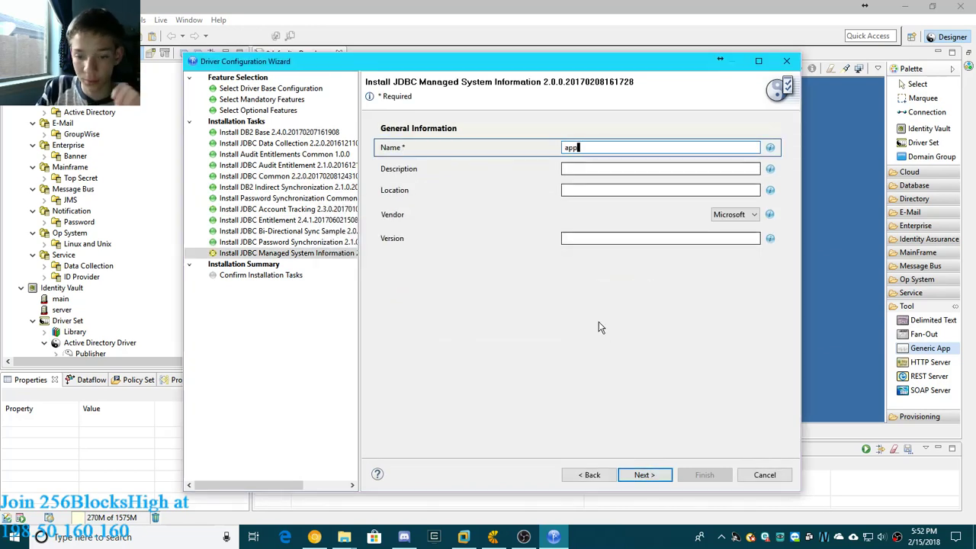
{"action": "left_click", "coordinate": [645, 475]}
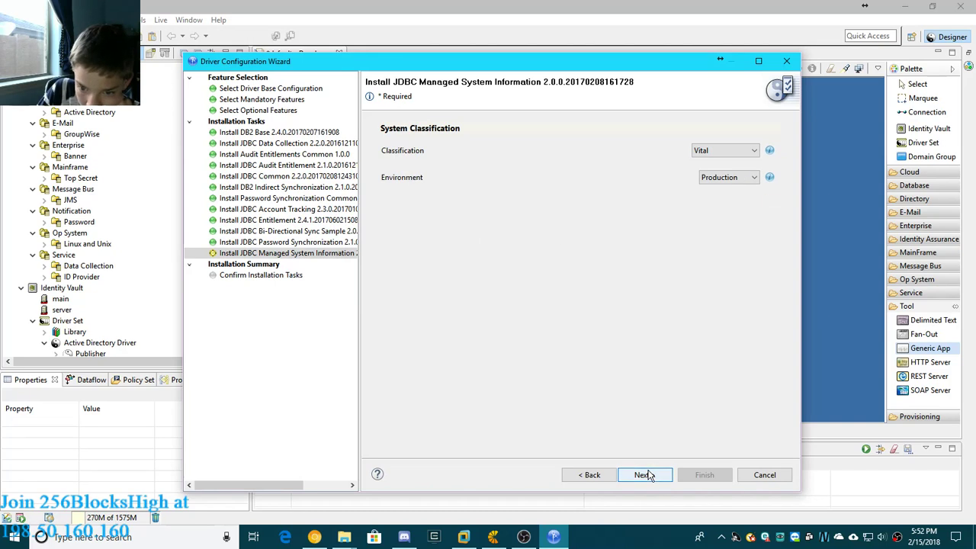
{"action": "left_click", "coordinate": [644, 475]}
{"action": "left_click", "coordinate": [654, 476]}
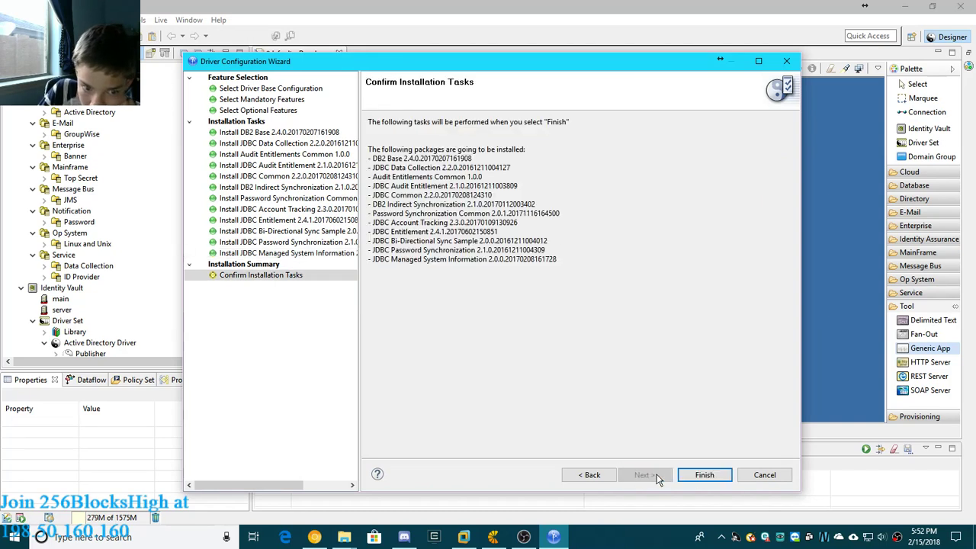
{"action": "left_click", "coordinate": [704, 475]}
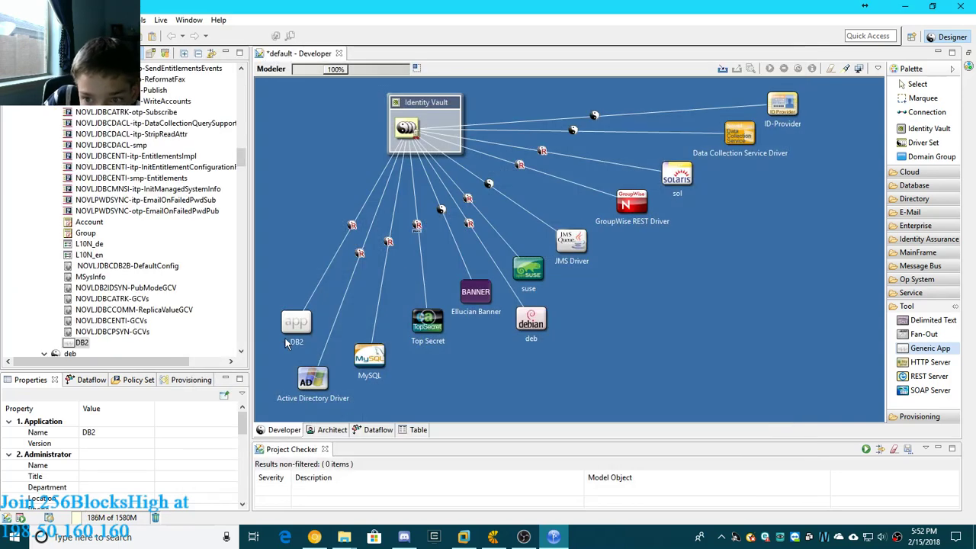
- Add an HTTP Server from the tool category to the open area directly above the DB2 application
{"action": "left_click", "coordinate": [747, 339]}
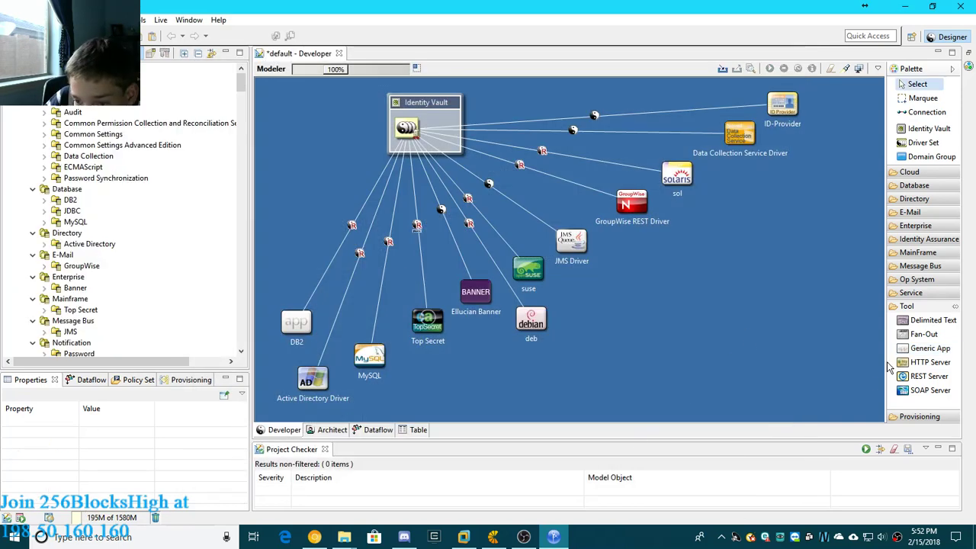
{"action": "left_click", "coordinate": [929, 363]}
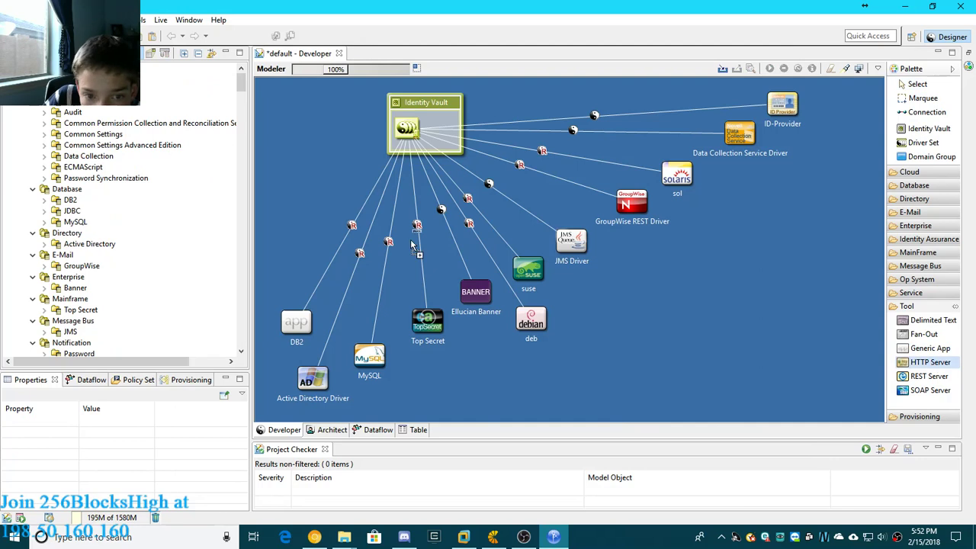
{"action": "left_click", "coordinate": [282, 247]}
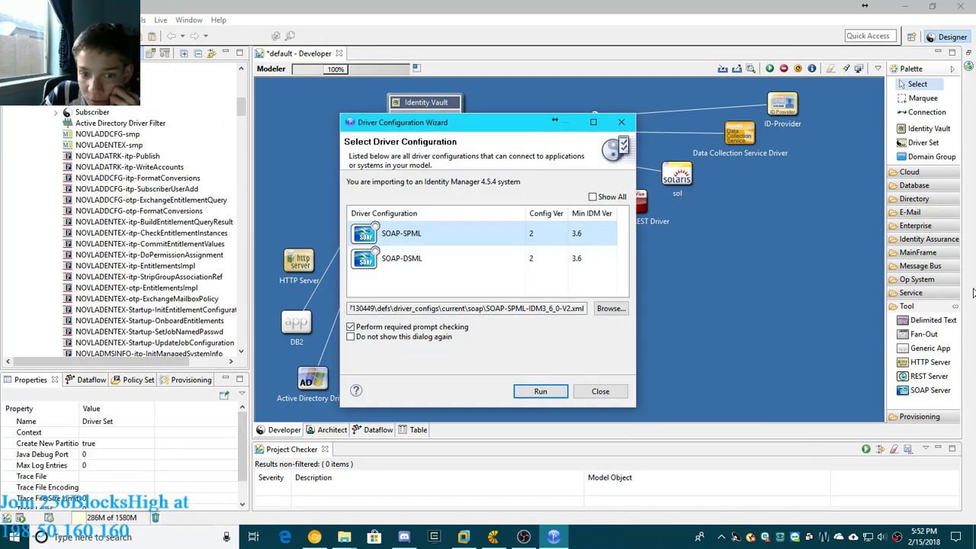
- Import the SOAP-SPML driver configuration for the HTTP Server with its default values, without editing the configuration further
{"action": "left_click", "coordinate": [545, 396]}
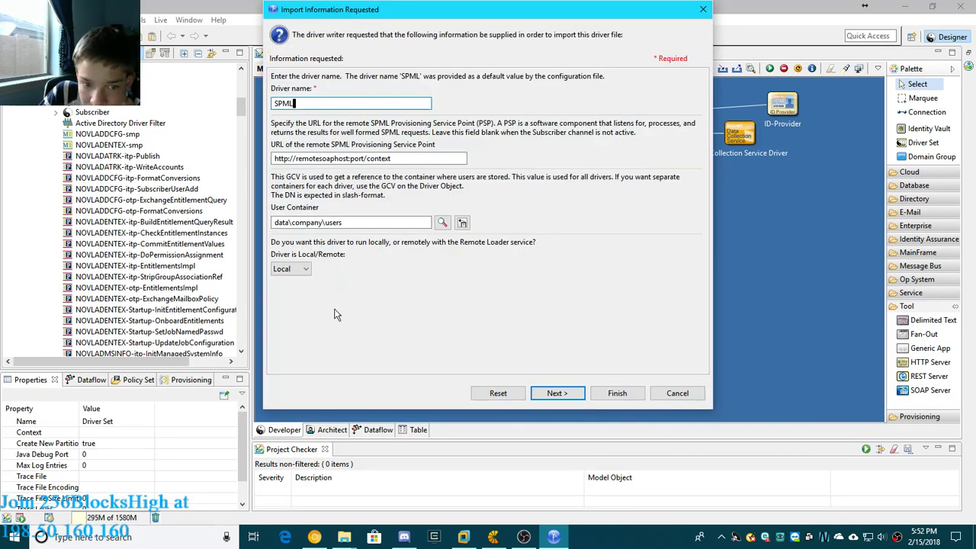
{"action": "left_click", "coordinate": [573, 400]}
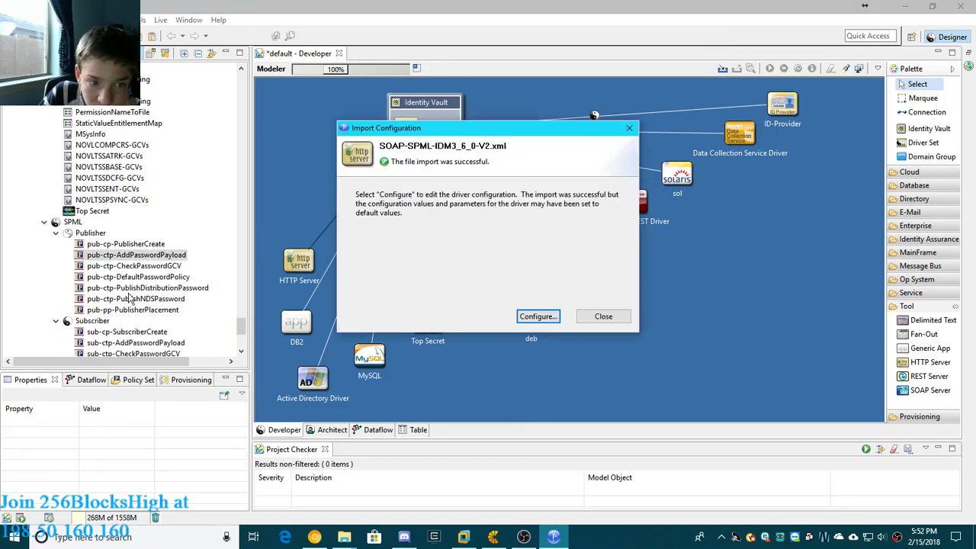
{"action": "left_click", "coordinate": [594, 317]}
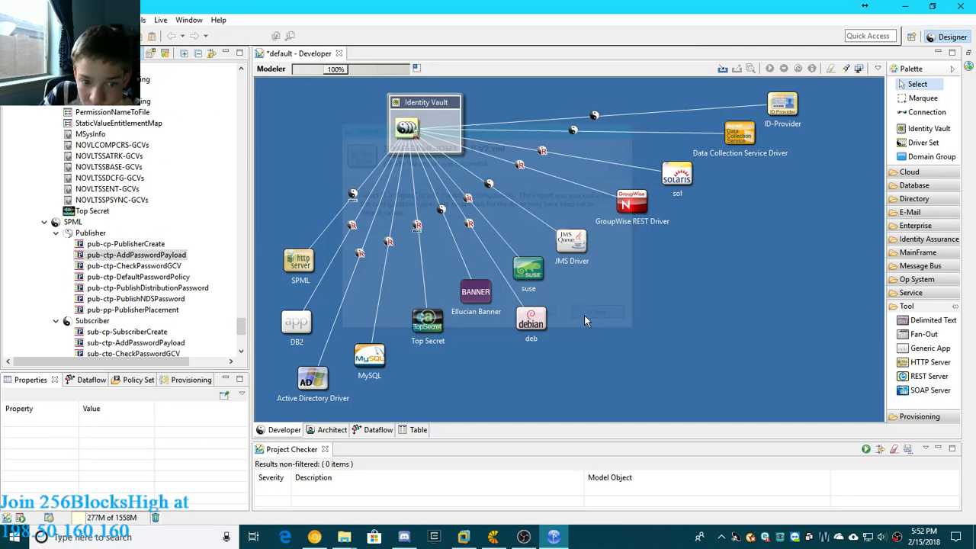
- Move the SPML application slightly up and to the left, away from the DB2 connection line
{"action": "left_click", "coordinate": [311, 267]}
{"action": "left_click_drag", "start_coordinate": [311, 267], "coordinate": [297, 260]}
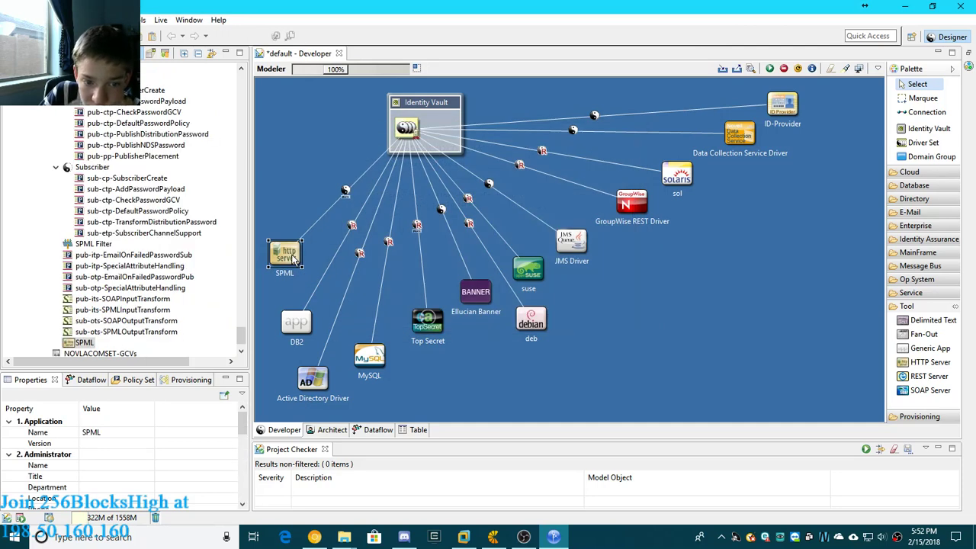
- Add a REST Server from the tool category to the empty lower-right area of the diagram
{"action": "left_click", "coordinate": [776, 369]}
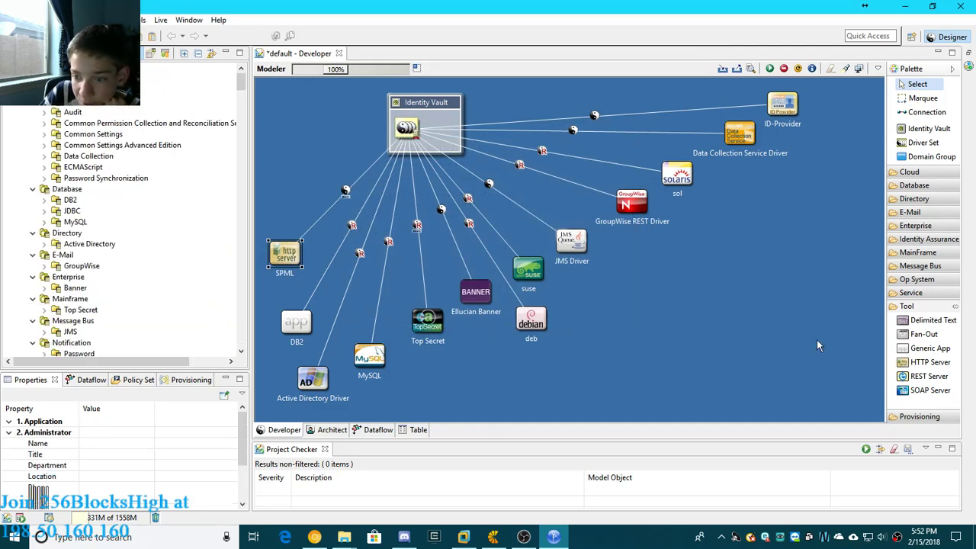
{"action": "left_click", "coordinate": [927, 377]}
{"action": "left_click", "coordinate": [739, 332]}
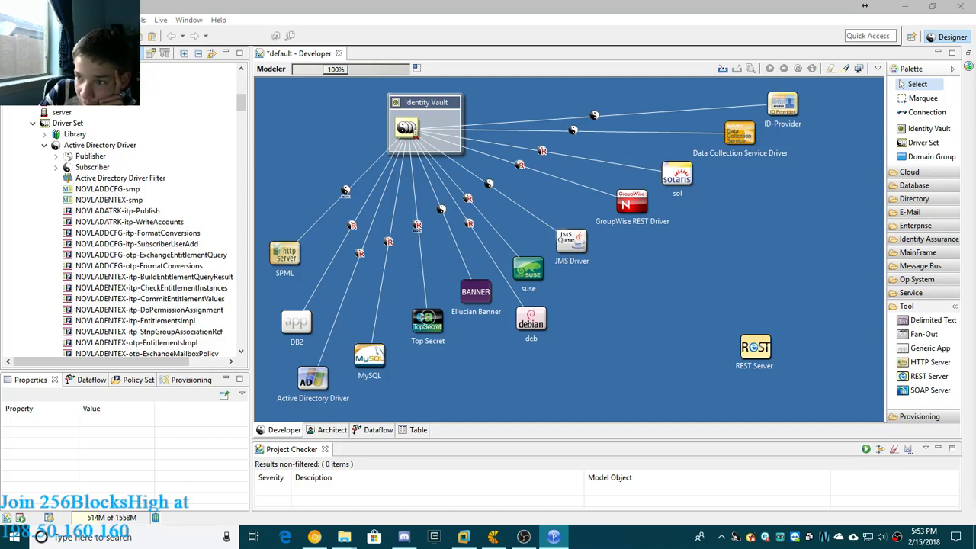
- Install the REST Base driver configuration with its REST and password synchronization packages, keeping the default options and no Remote Loader connection
{"action": "left_click_drag", "start_coordinate": [975, 67], "coordinate": [380, 61]}
{"action": "left_click", "coordinate": [676, 474]}
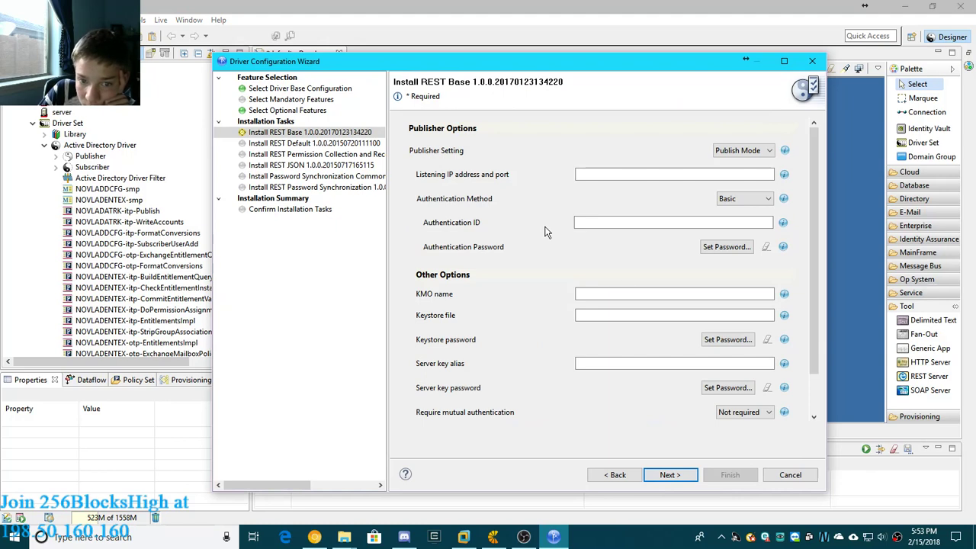
{"action": "left_click", "coordinate": [671, 475]}
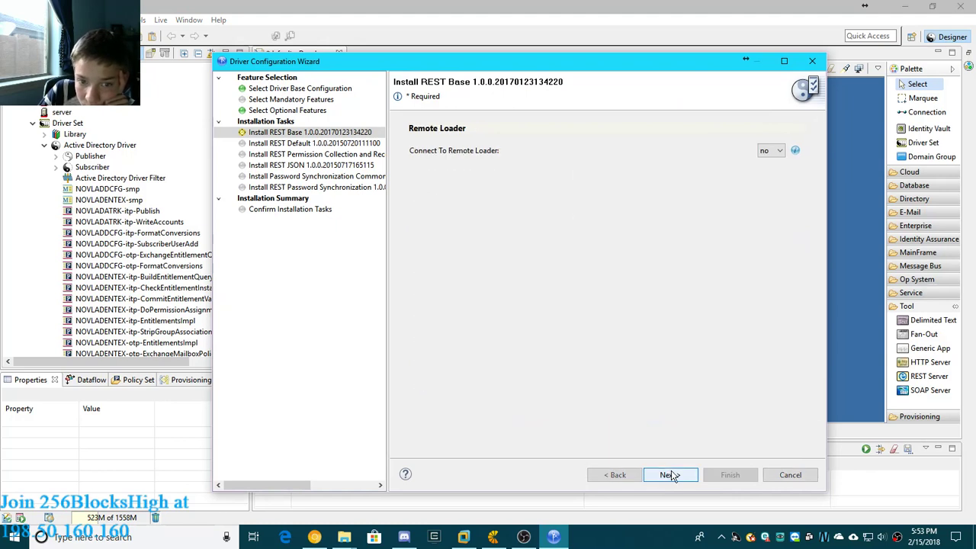
{"action": "left_click", "coordinate": [669, 474]}
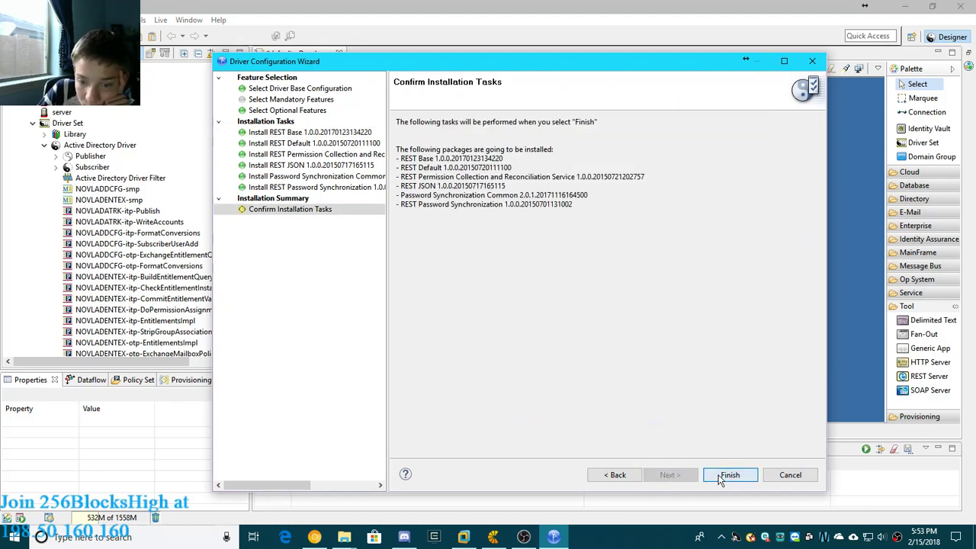
{"action": "left_click", "coordinate": [717, 476]}
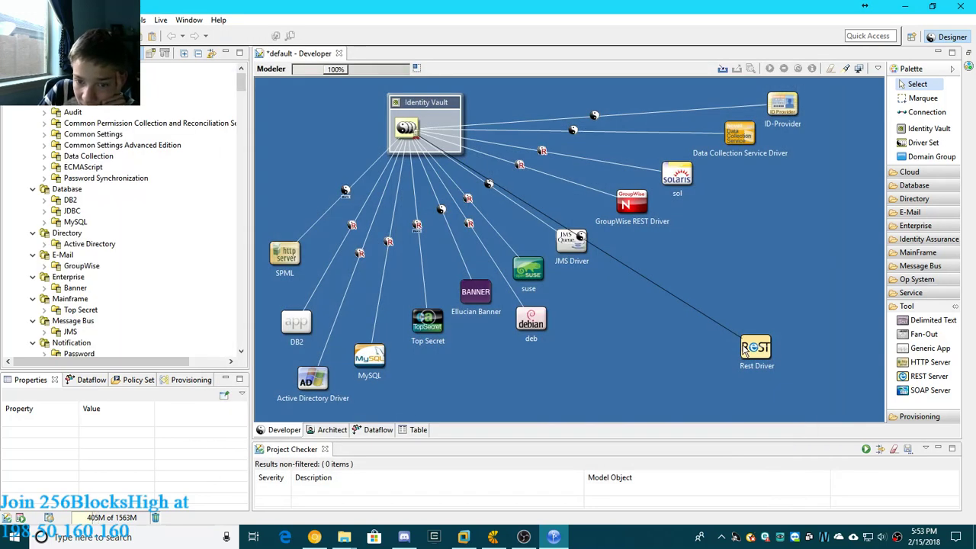
- Move the Rest Driver application from the empty lower-right area to just above SPML, with a small gap between them
{"action": "left_click", "coordinate": [754, 348]}
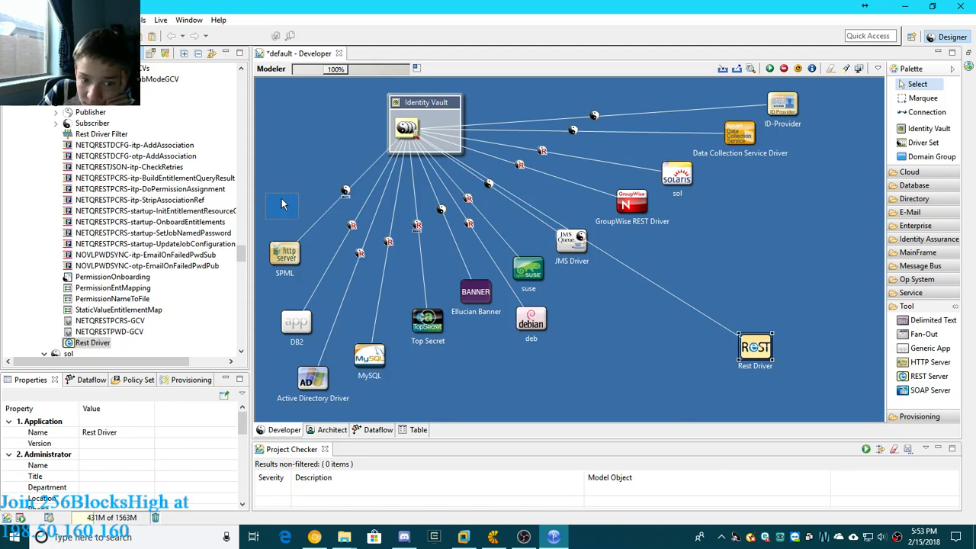
{"action": "left_click_drag", "start_coordinate": [282, 204], "coordinate": [286, 203]}
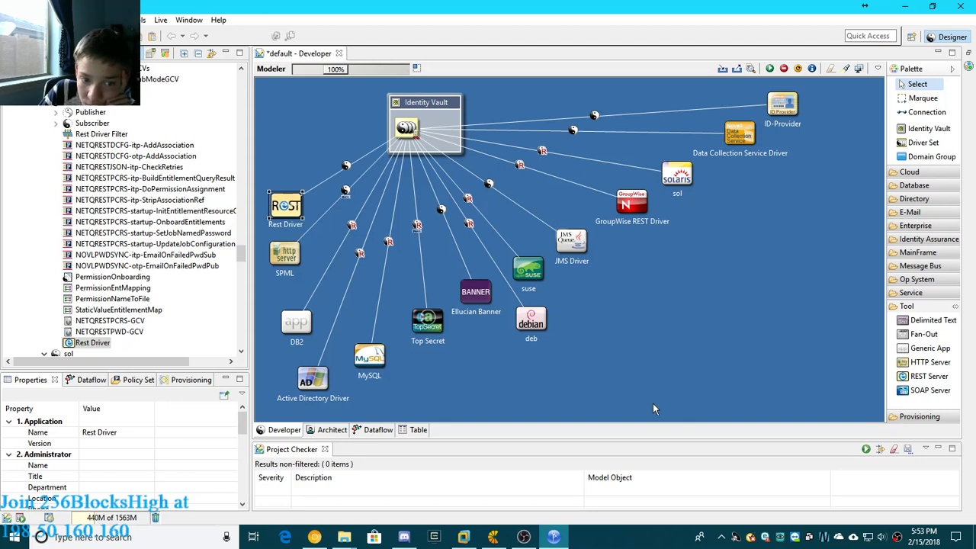
{"action": "left_click", "coordinate": [692, 324]}
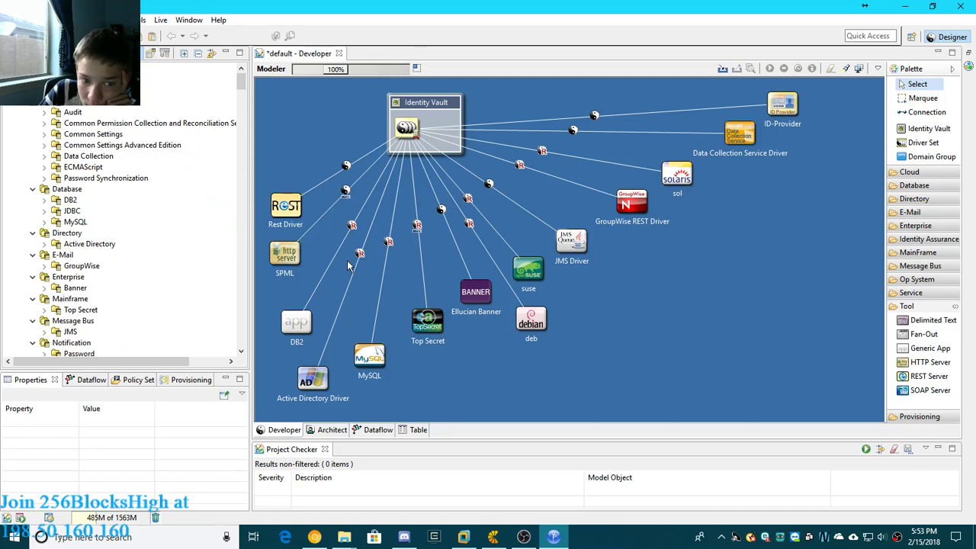
{"action": "left_click", "coordinate": [292, 216]}
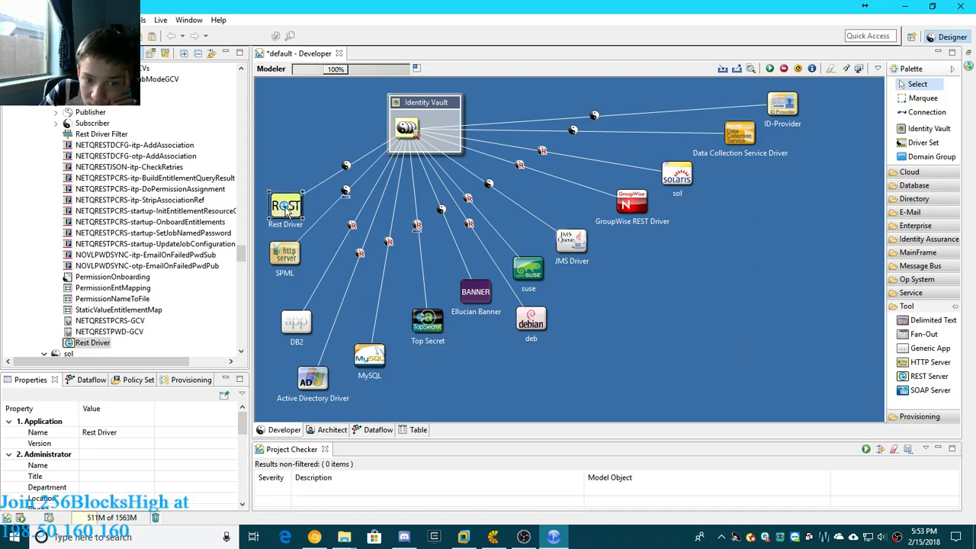
{"action": "left_click_drag", "start_coordinate": [286, 220], "coordinate": [284, 230]}
{"action": "left_click", "coordinate": [725, 347]}
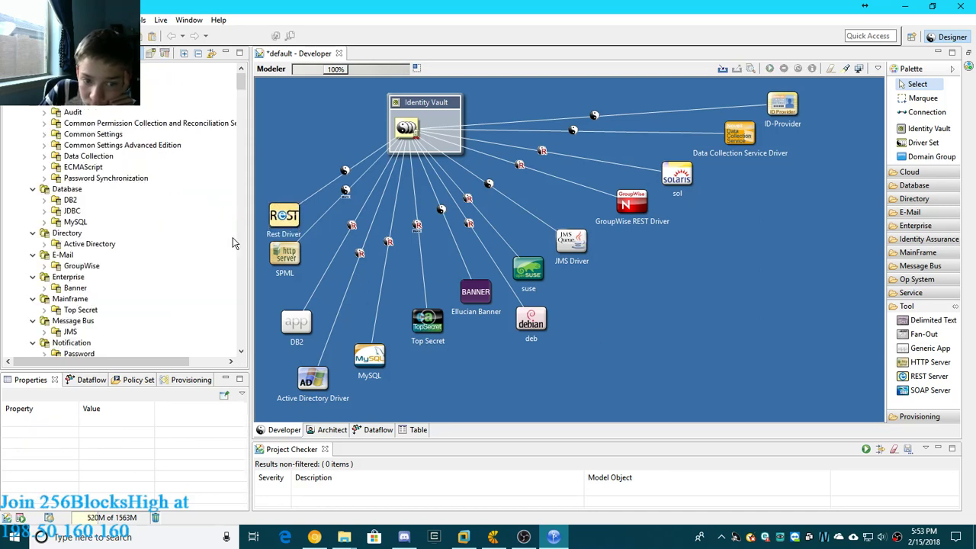
{"action": "left_click", "coordinate": [276, 216]}
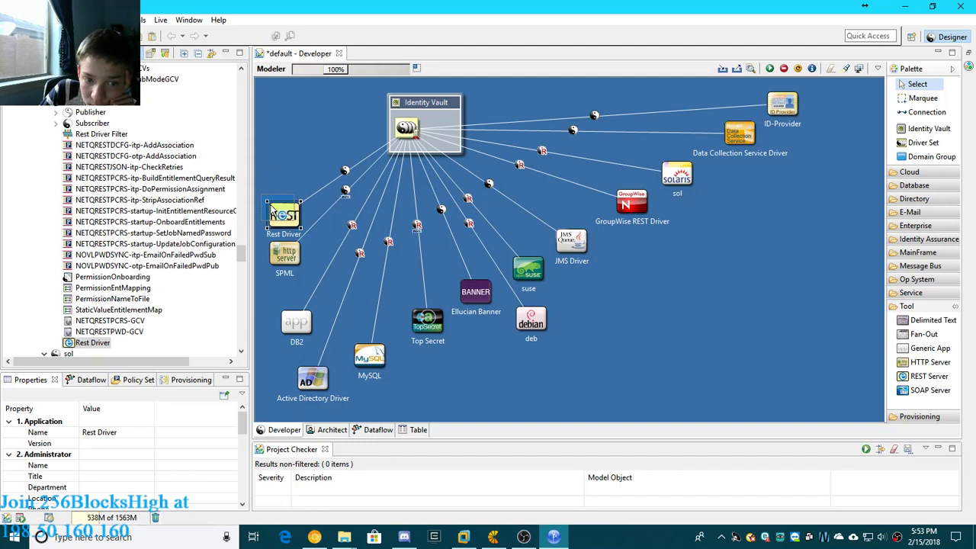
{"action": "left_click_drag", "start_coordinate": [273, 212], "coordinate": [267, 206]}
{"action": "left_click", "coordinate": [724, 329]}
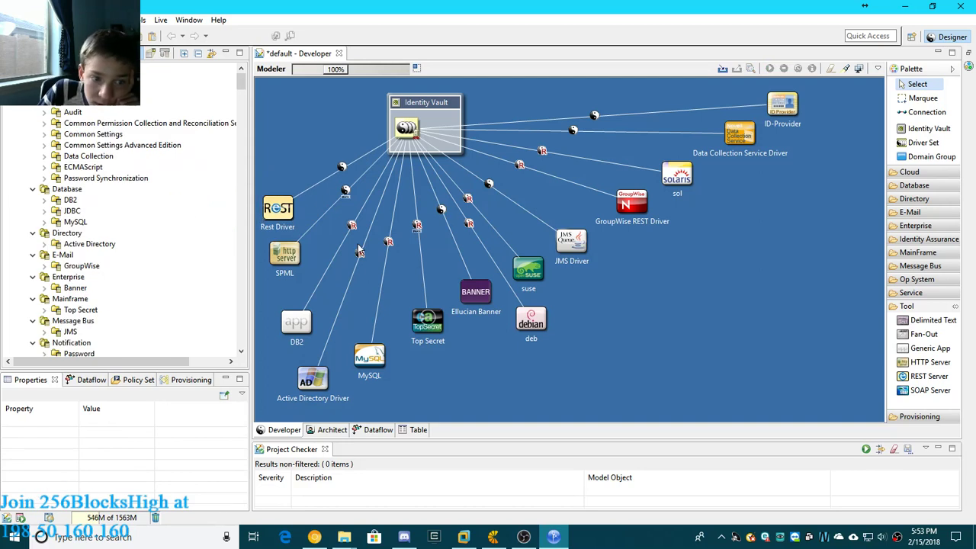
- Look through the project outline's packages and driver set objects, and briefly check the project listing containing the Toolbox
{"action": "scroll", "coordinate": [84, 164], "scroll_direction": "down", "scroll_amount": 7}
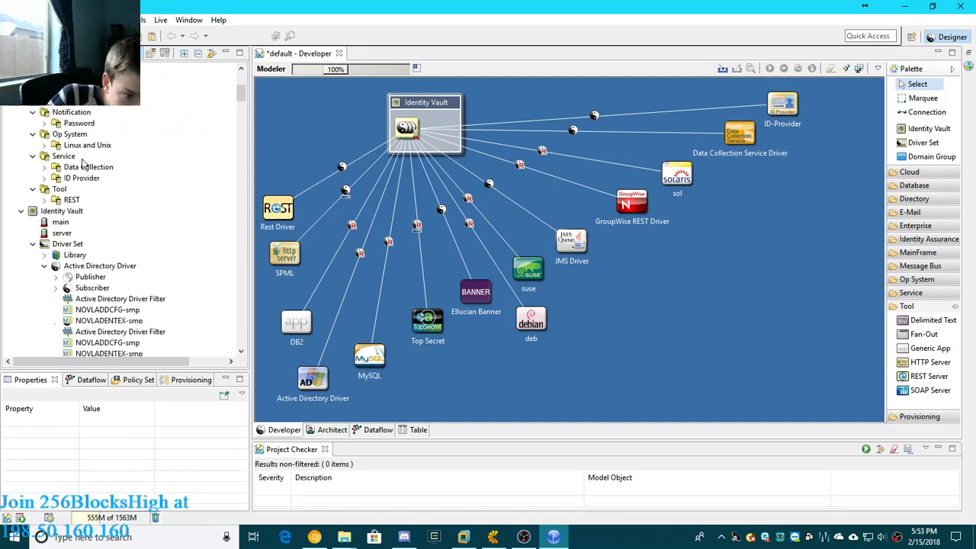
{"action": "scroll", "coordinate": [84, 164], "scroll_direction": "down", "scroll_amount": 15}
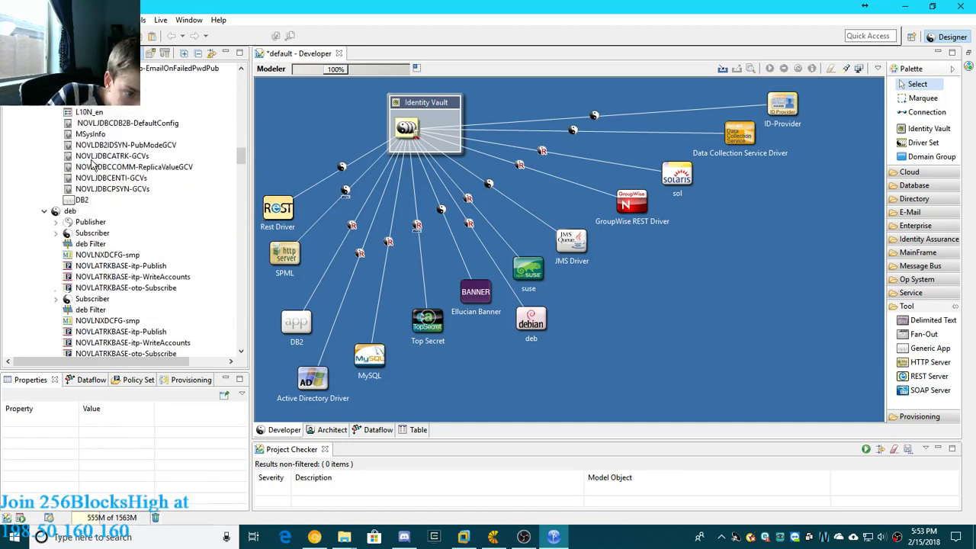
{"action": "scroll", "coordinate": [93, 163], "scroll_direction": "down", "scroll_amount": 15}
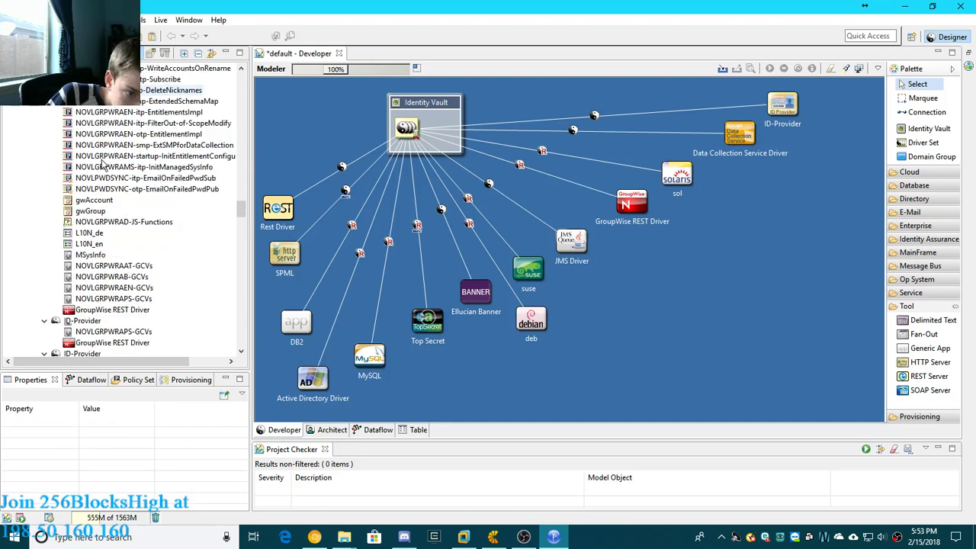
{"action": "scroll", "coordinate": [103, 168], "scroll_direction": "down", "scroll_amount": 15}
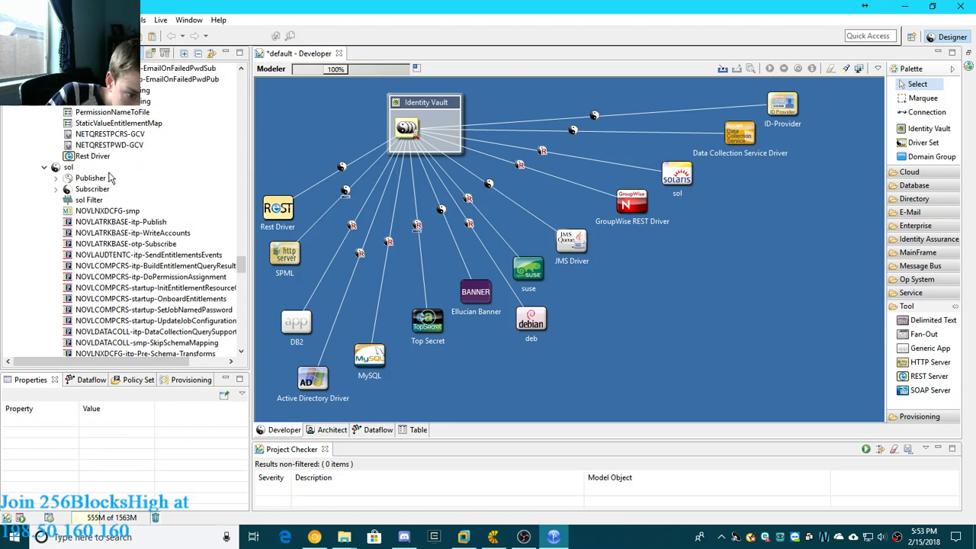
{"action": "scroll", "coordinate": [115, 176], "scroll_direction": "down", "scroll_amount": 15}
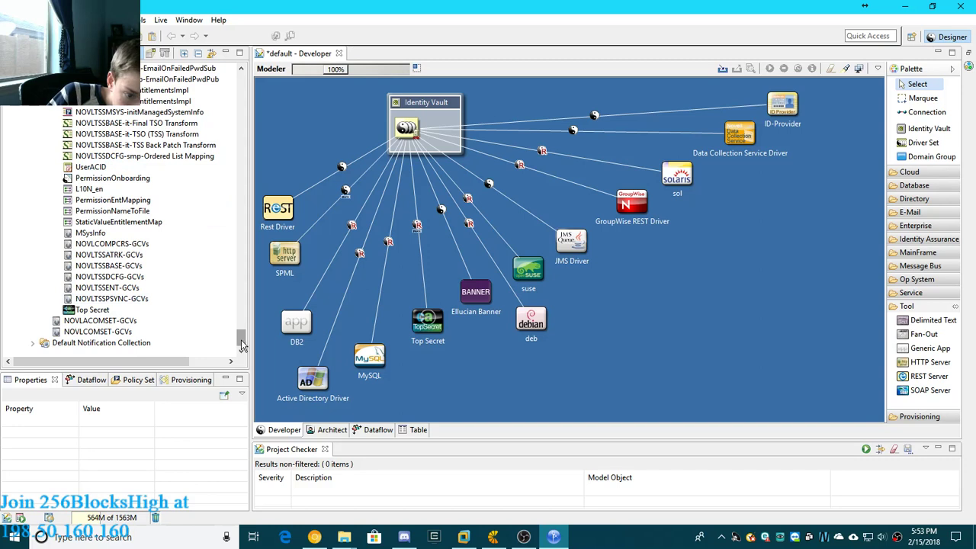
{"action": "left_click_drag", "start_coordinate": [241, 339], "coordinate": [250, 70]}
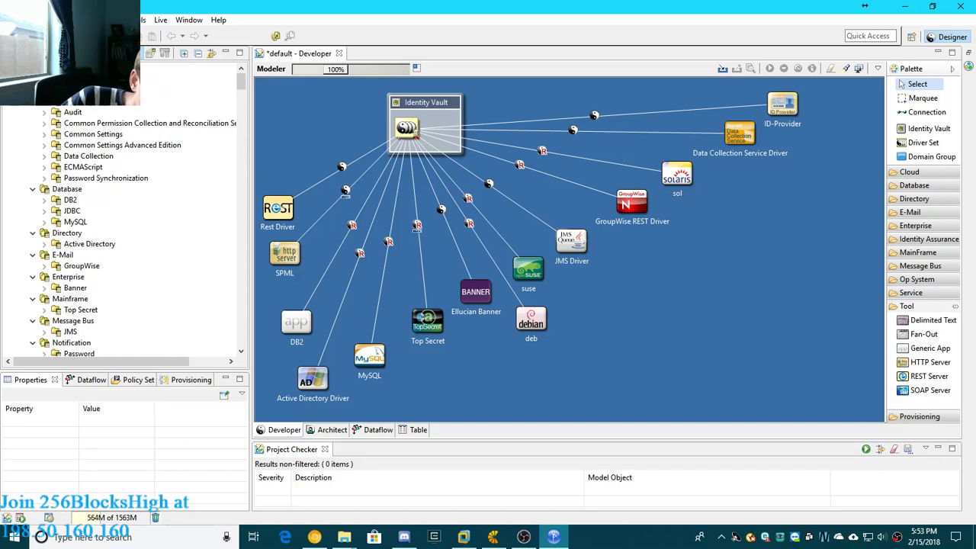
{"action": "left_click", "coordinate": [27, 53]}
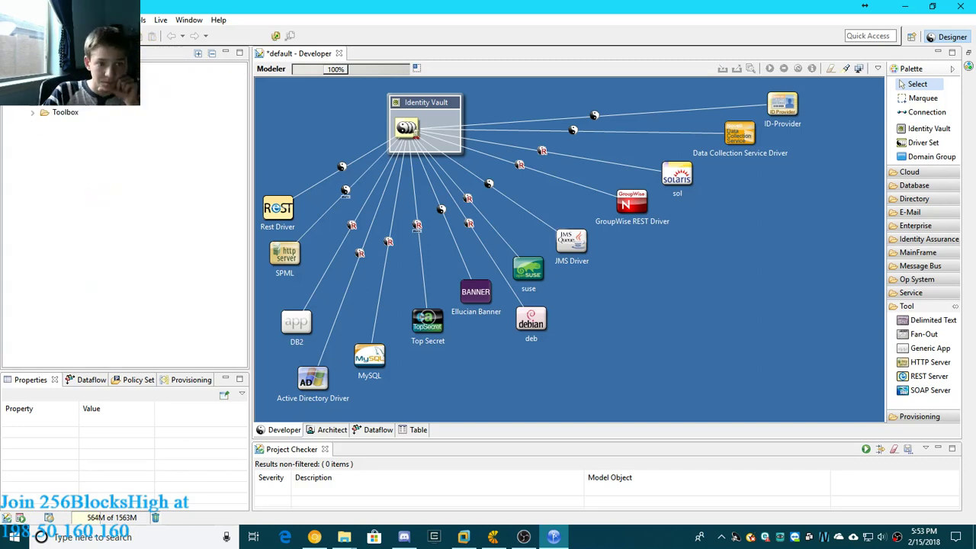
{"action": "left_click", "coordinate": [79, 54]}
{"action": "left_click", "coordinate": [716, 343]}
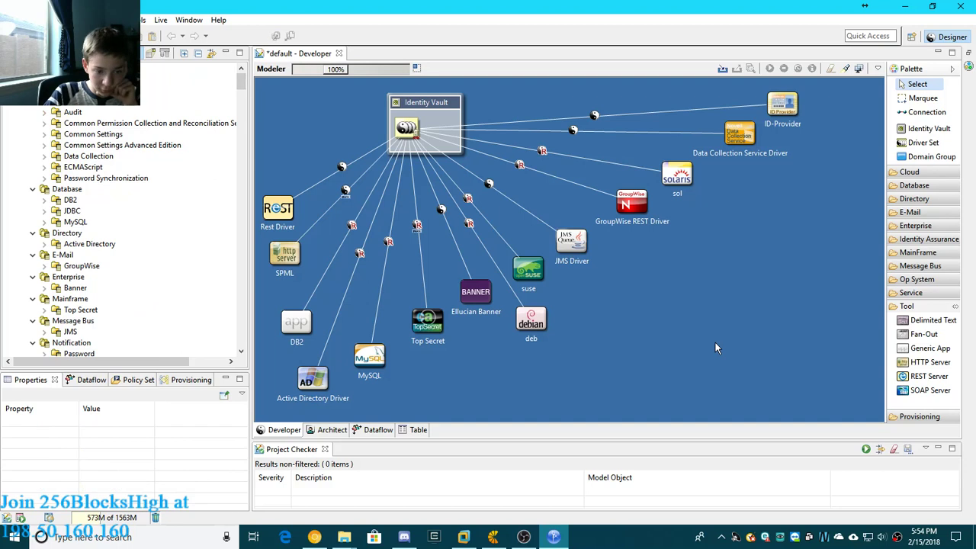
- Add a Fan-Out application from the tool category and position it directly above the Rest Driver
{"action": "left_click", "coordinate": [929, 340]}
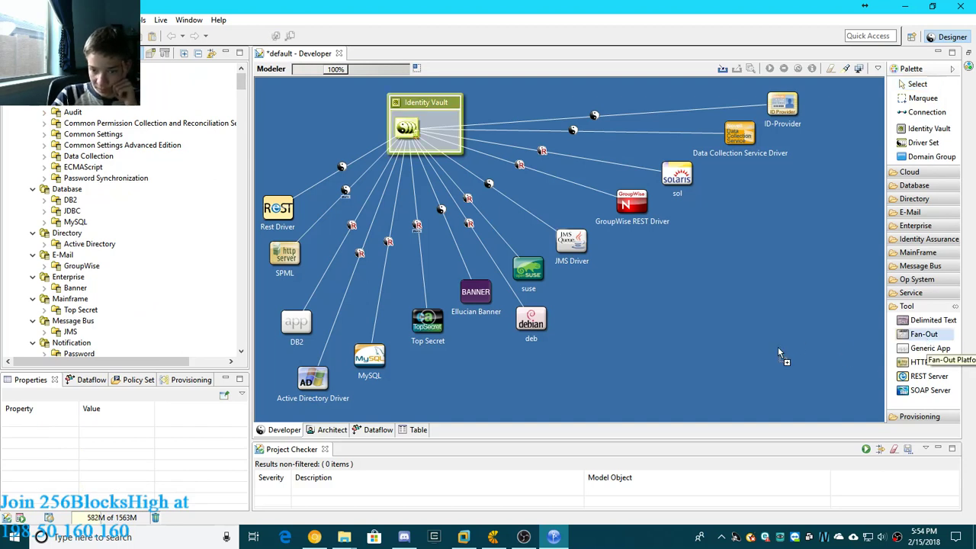
{"action": "left_click", "coordinate": [273, 158]}
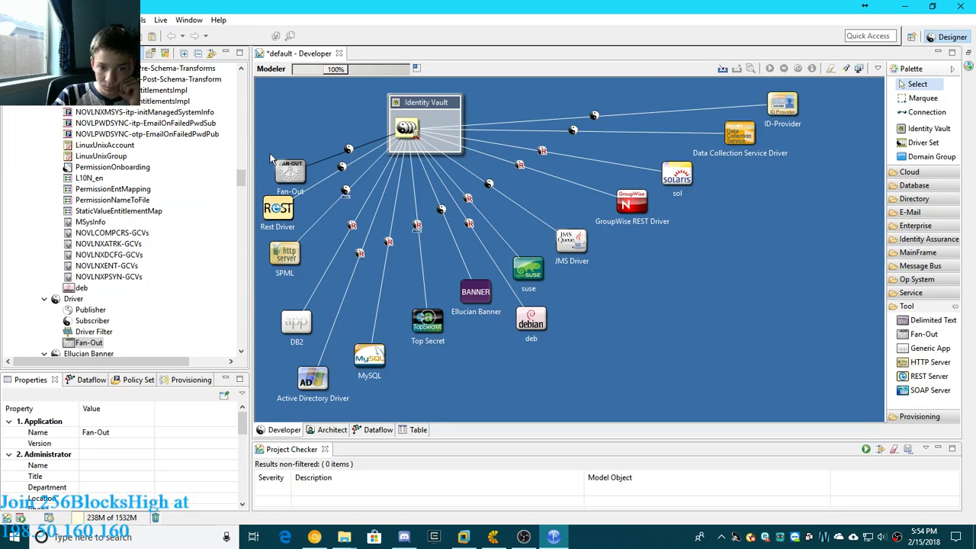
{"action": "left_click_drag", "start_coordinate": [282, 165], "coordinate": [306, 173]}
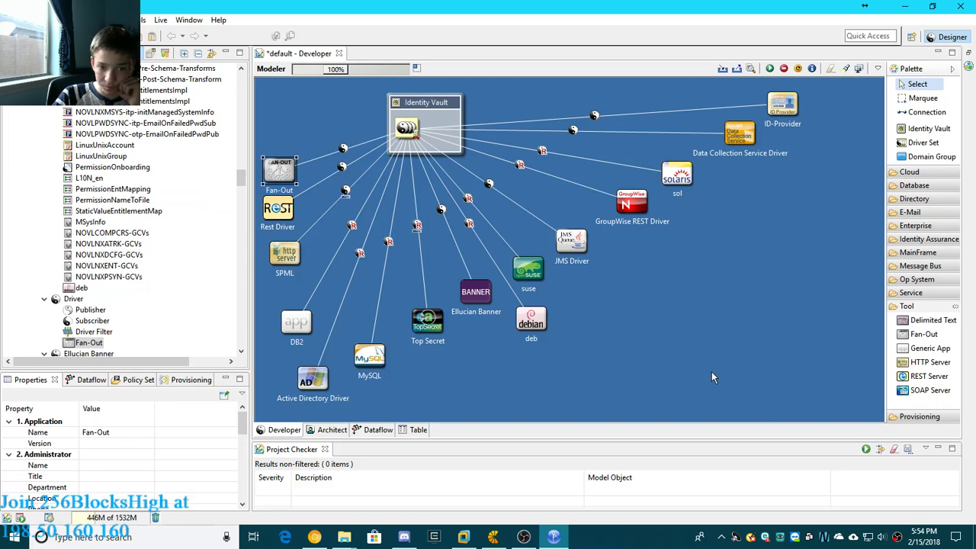
{"action": "left_click", "coordinate": [767, 372]}
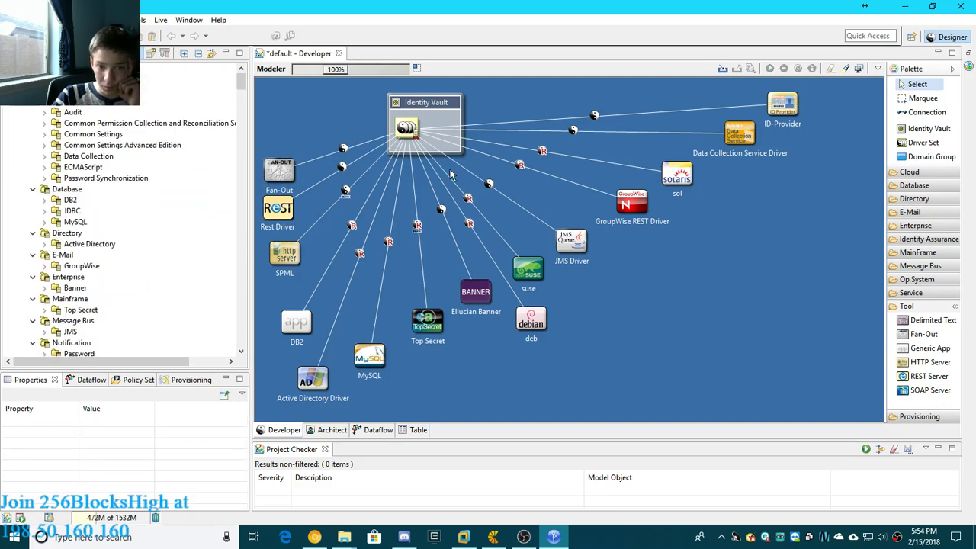
- Try to clear the name label on the SPML driver connection
{"action": "left_click", "coordinate": [347, 197]}
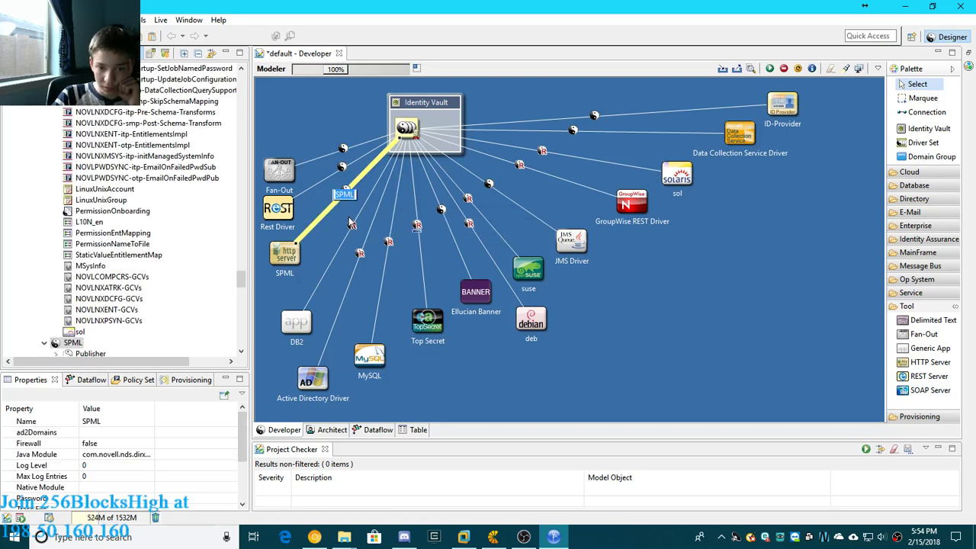
{"action": "left_click", "coordinate": [350, 227]}
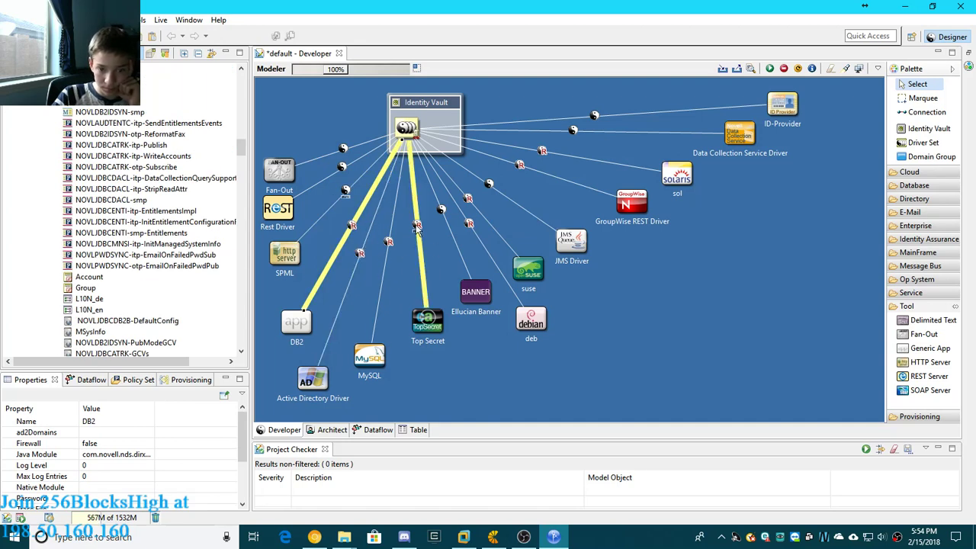
{"action": "left_click", "coordinate": [345, 191]}
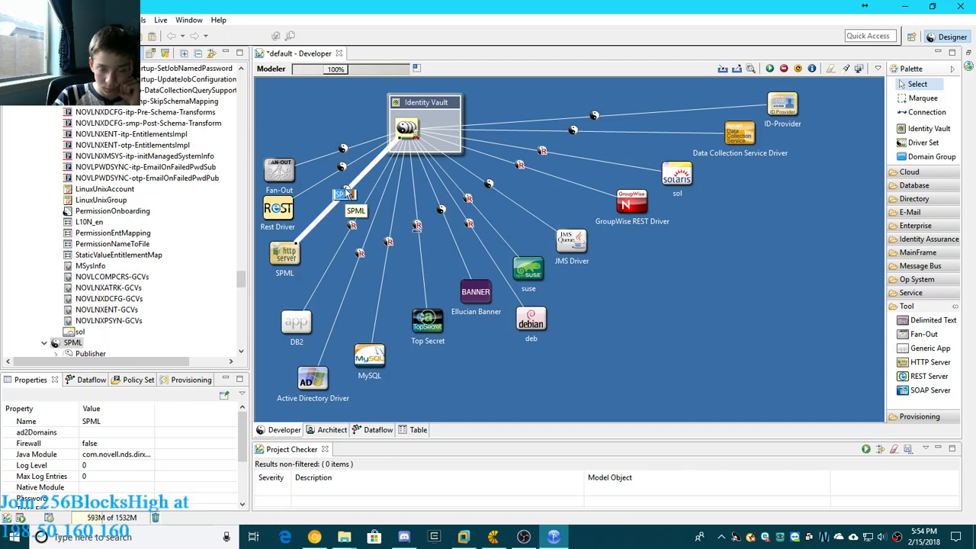
{"action": "key", "text": "Delete"}
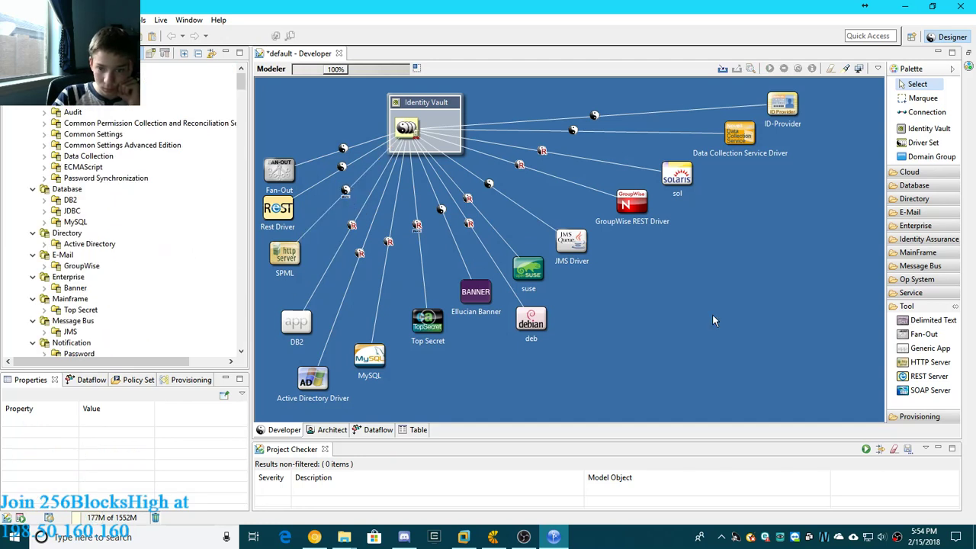
- View the general properties of the GroupWise REST Driver and close them without changes
{"action": "double_click", "coordinate": [603, 194]}
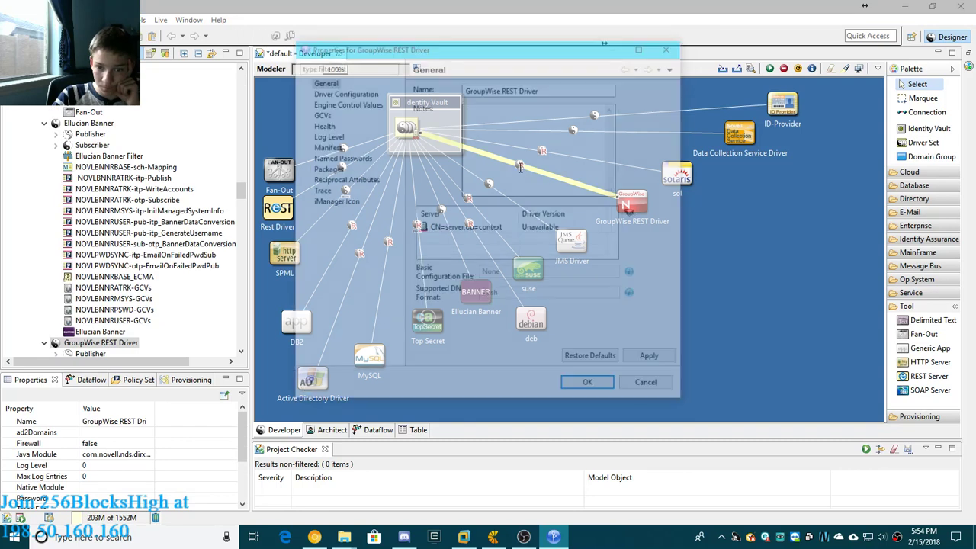
{"action": "left_click", "coordinate": [667, 48]}
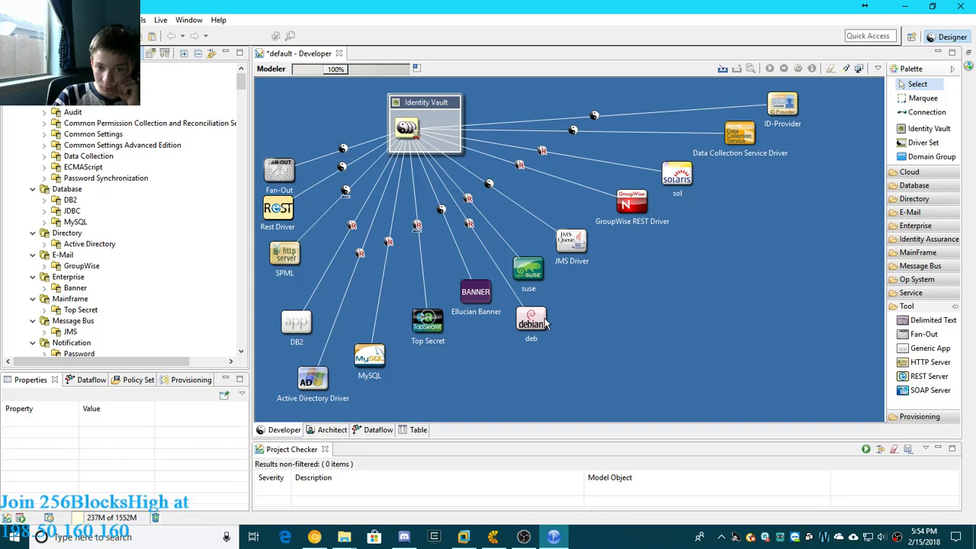
- Add a Role Service from the provisioning category and position it directly above the Fan-Out application without overlap
{"action": "left_click", "coordinate": [920, 417]}
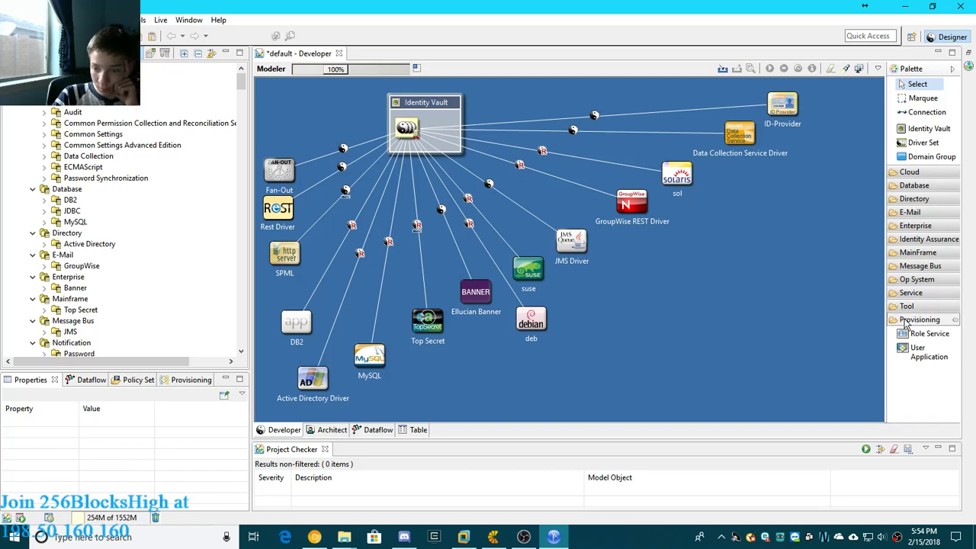
{"action": "left_click", "coordinate": [927, 334]}
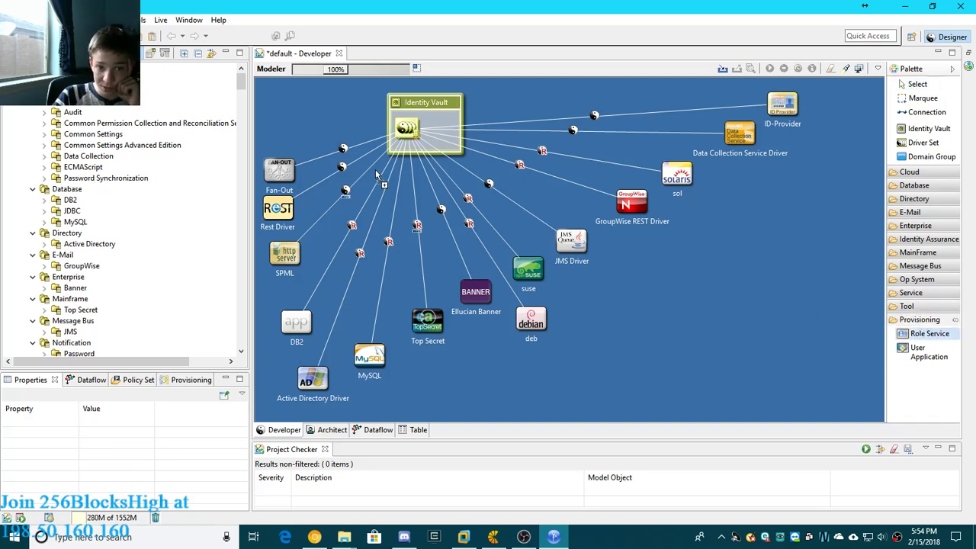
{"action": "left_click", "coordinate": [276, 128]}
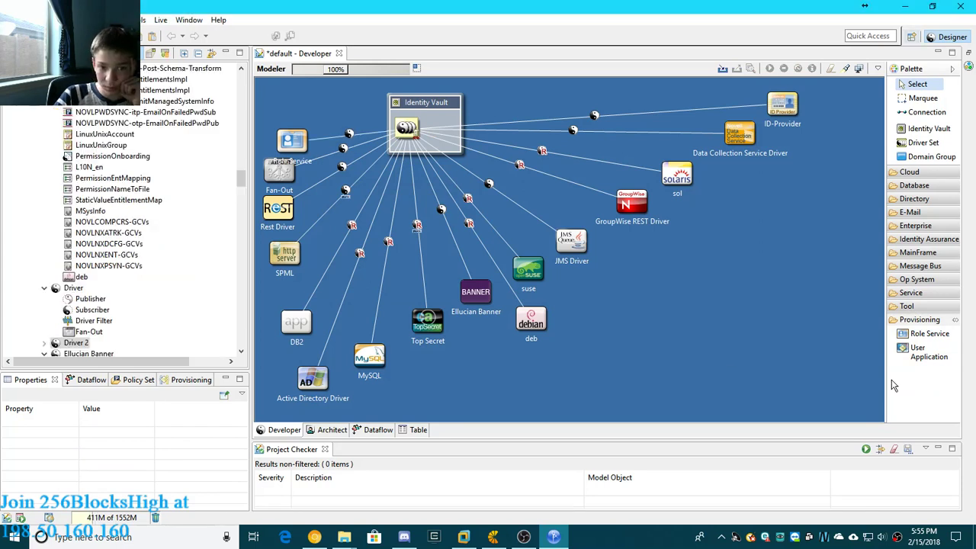
{"action": "left_click", "coordinate": [284, 147]}
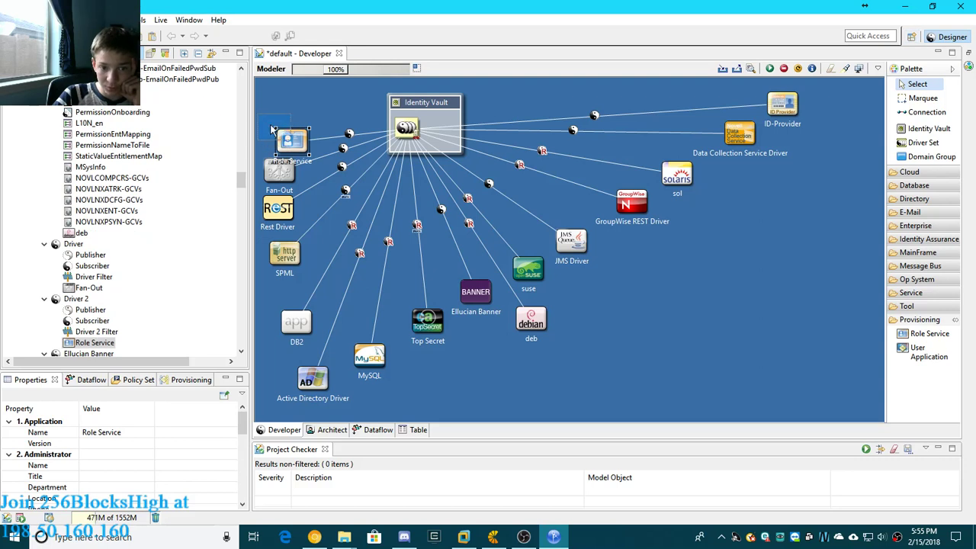
{"action": "left_click_drag", "start_coordinate": [277, 139], "coordinate": [280, 122]}
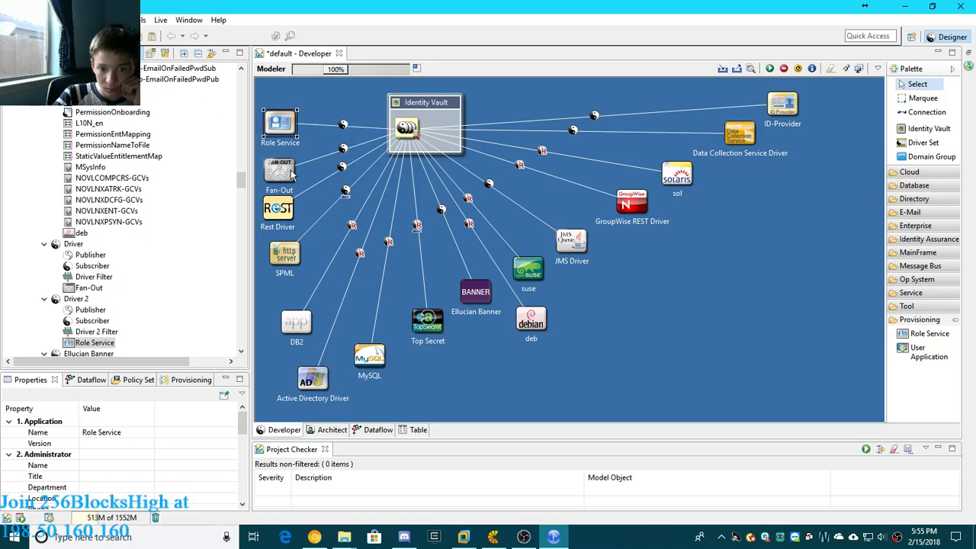
- Move the Fan-Out application slightly up to space it evenly between Role Service and Rest Driver
{"action": "left_click", "coordinate": [282, 168]}
{"action": "left_click_drag", "start_coordinate": [282, 167], "coordinate": [282, 163]}
{"action": "left_click", "coordinate": [689, 329]}
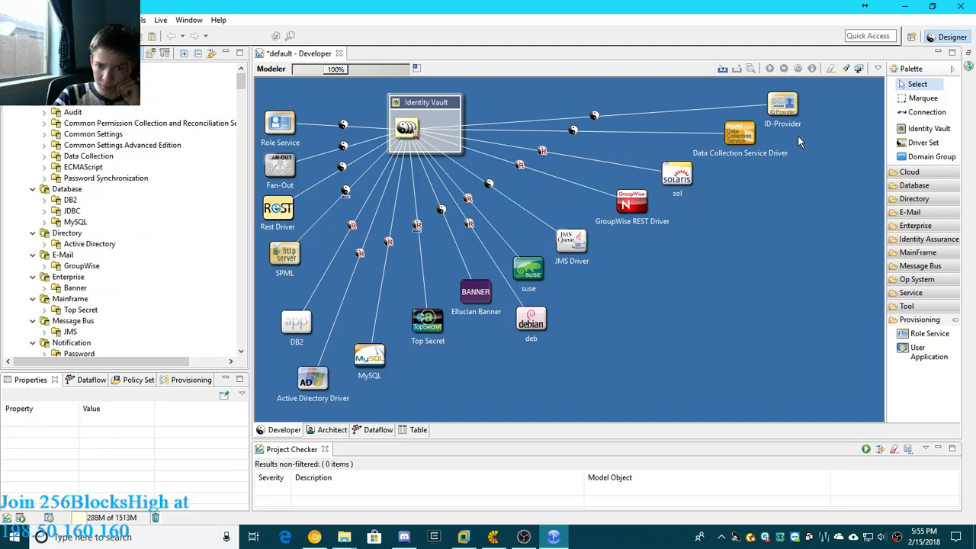
{"action": "left_click", "coordinate": [279, 165]}
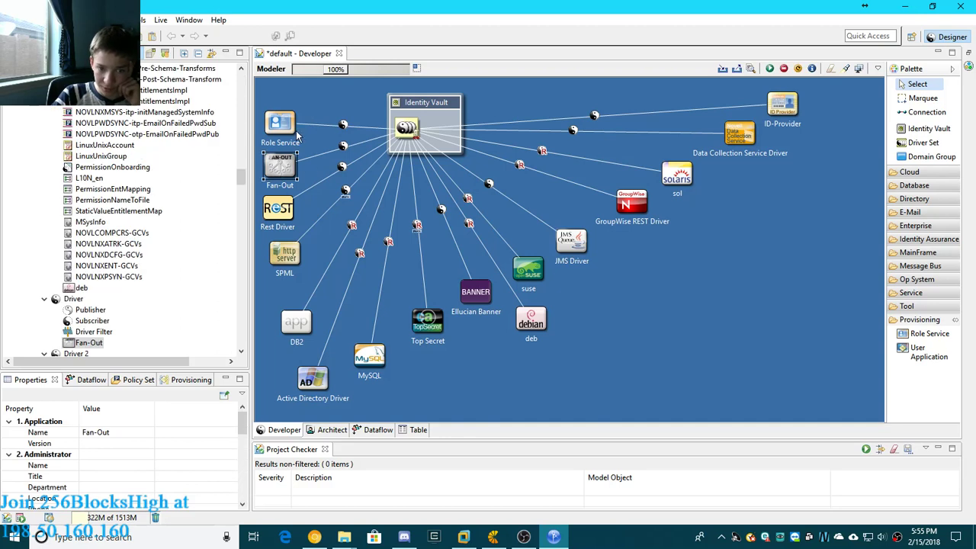
{"action": "left_click", "coordinate": [700, 329]}
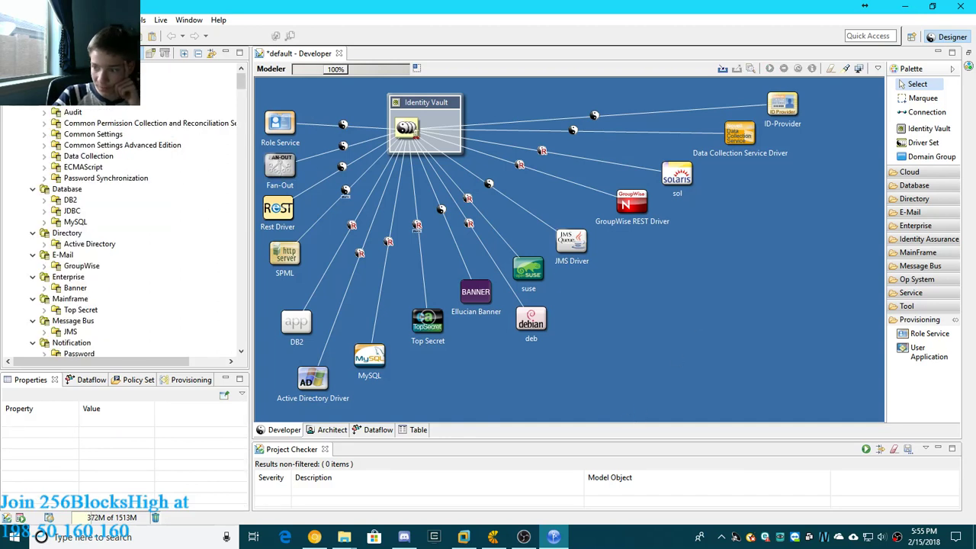
- Add a User Application from the provisioning category between Role Service and the Identity Vault, and nudge it slightly up and left
{"action": "left_click", "coordinate": [927, 353]}
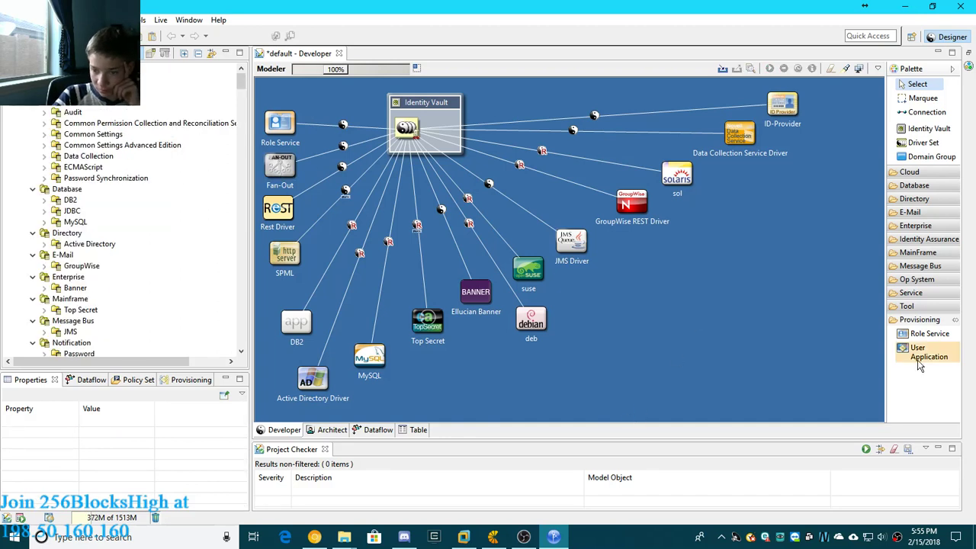
{"action": "left_click", "coordinate": [328, 90]}
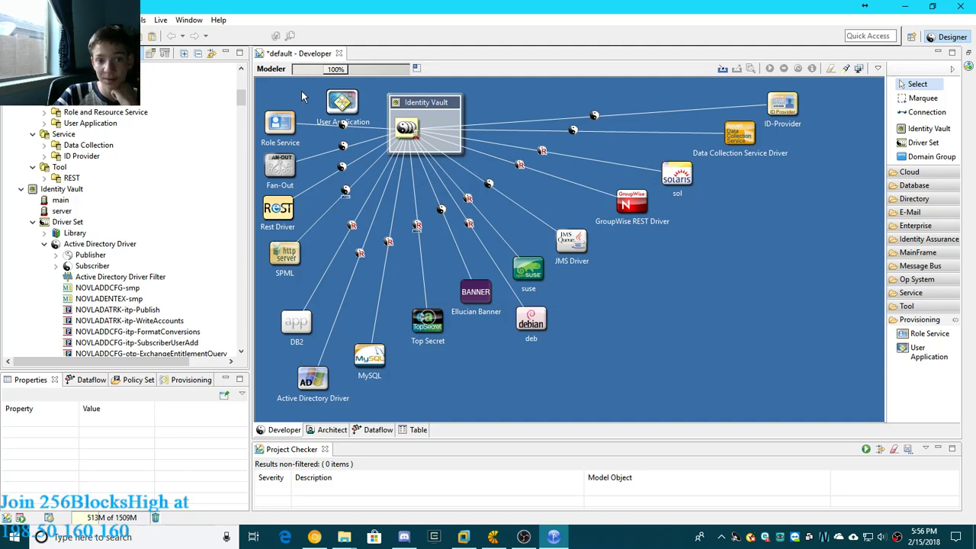
{"action": "left_click", "coordinate": [345, 102]}
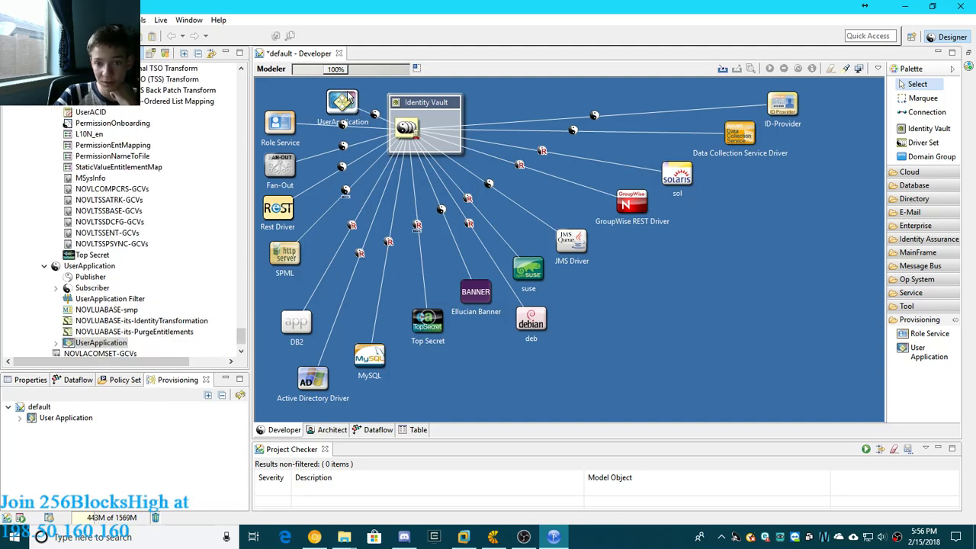
{"action": "left_click_drag", "start_coordinate": [336, 90], "coordinate": [333, 89]}
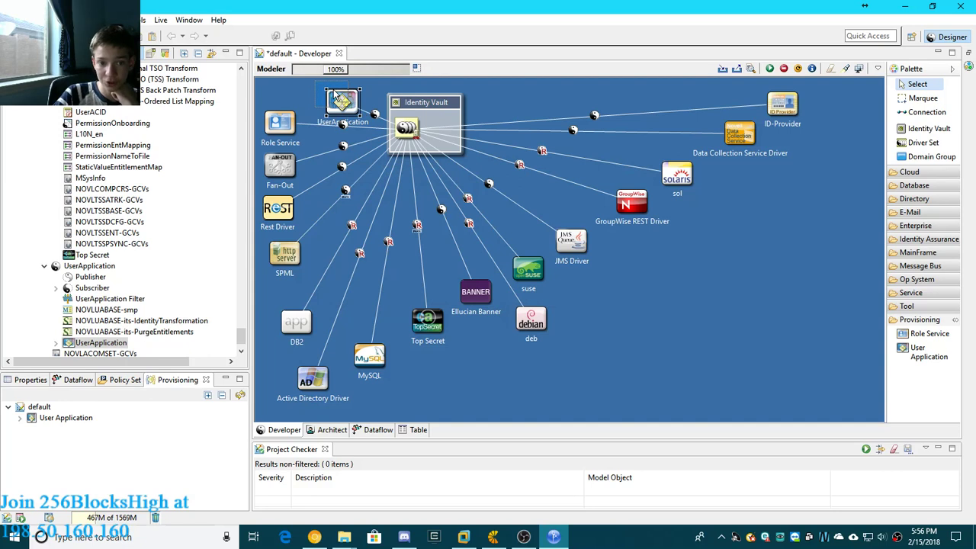
{"action": "left_click", "coordinate": [693, 301]}
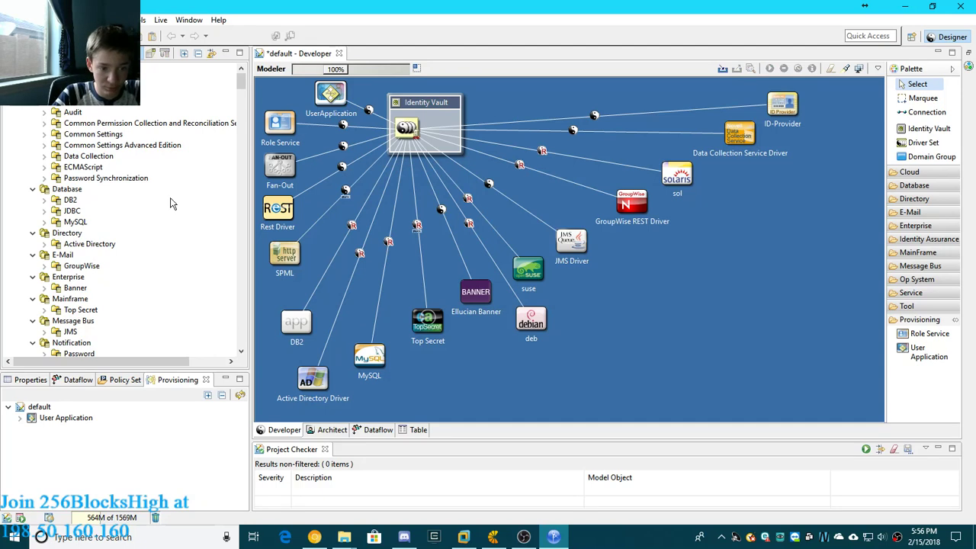
{"action": "left_click", "coordinate": [304, 383]}
{"action": "left_click", "coordinate": [640, 355]}
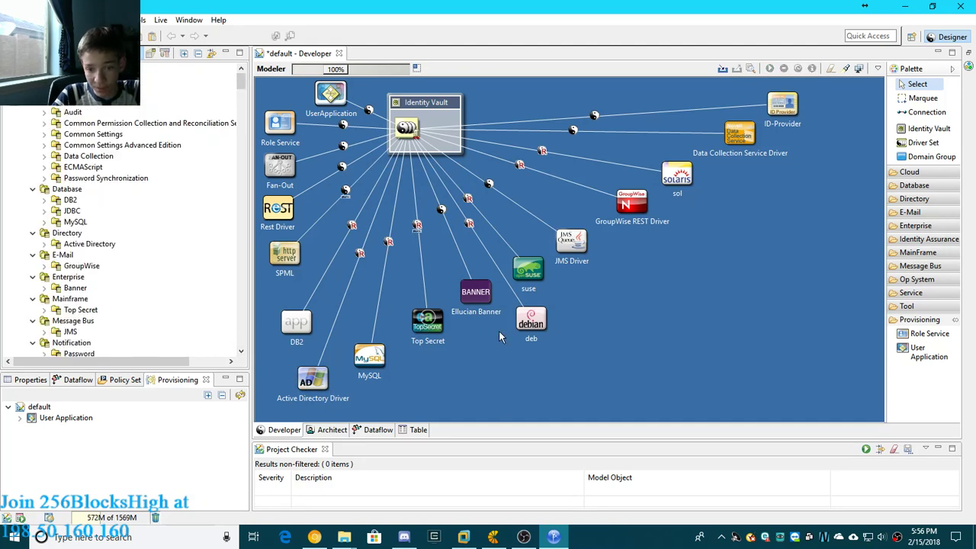
{"action": "left_click_drag", "start_coordinate": [517, 267], "coordinate": [296, 281]}
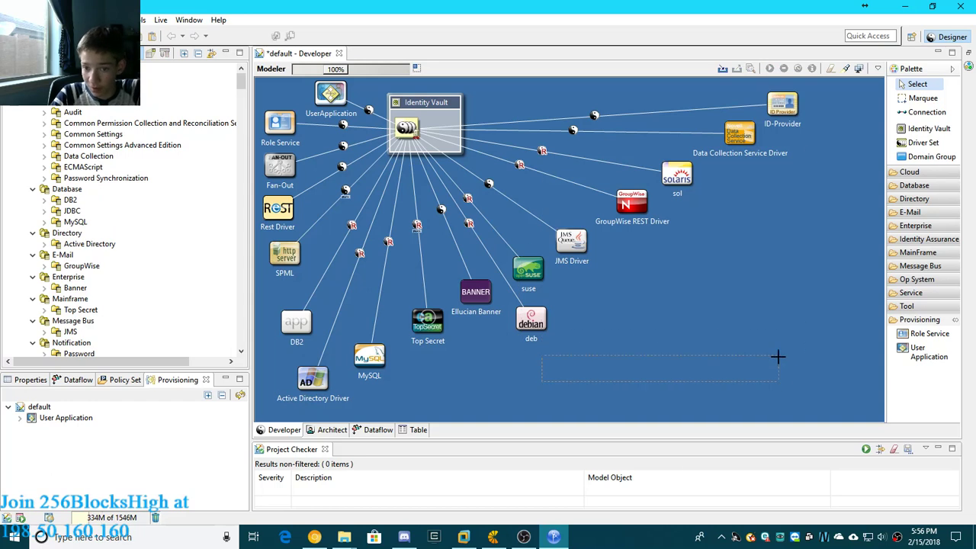
- Add a domain group to the diagram and position it in the empty area below the GroupWise REST Driver
{"action": "left_click", "coordinate": [923, 320]}
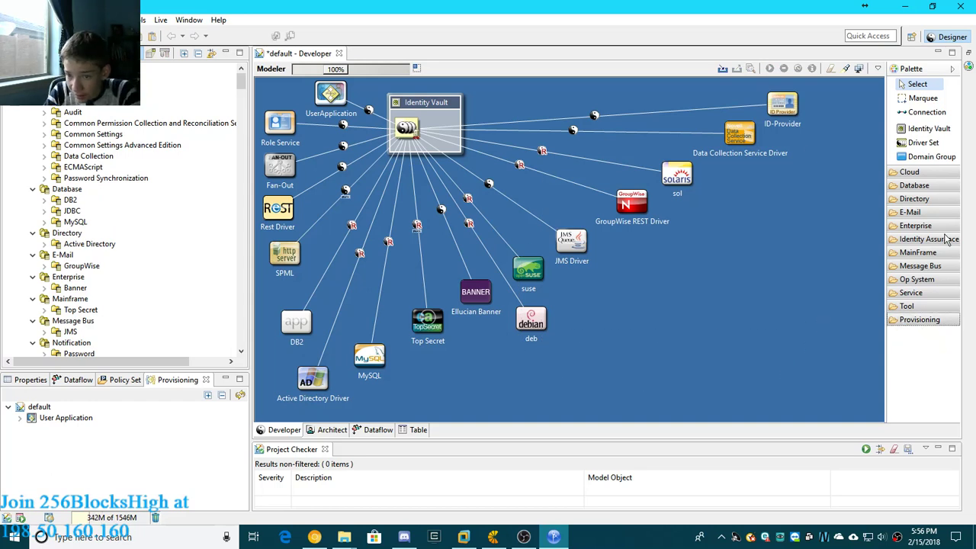
{"action": "left_click", "coordinate": [930, 156]}
{"action": "left_click", "coordinate": [781, 210]}
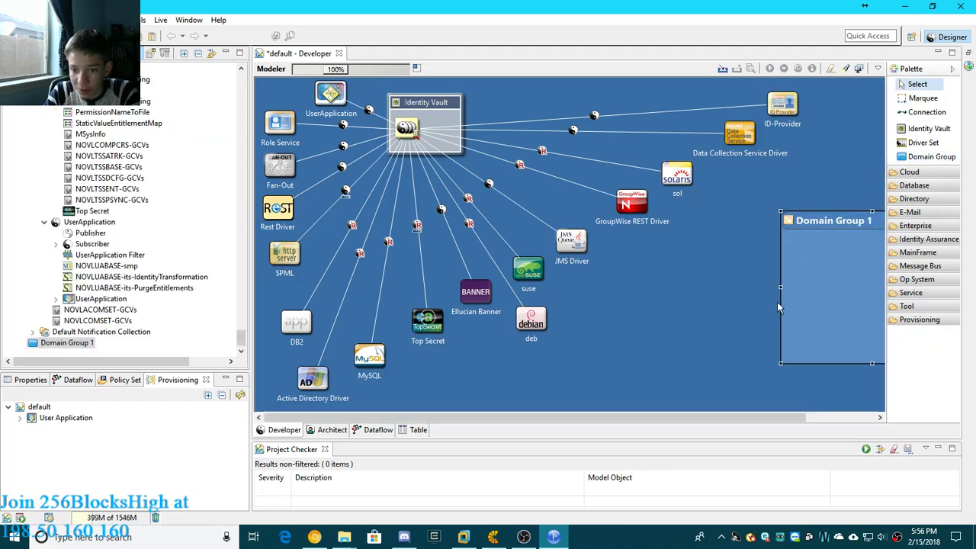
{"action": "left_click_drag", "start_coordinate": [811, 220], "coordinate": [652, 244]}
- Move the suse and deb applications into the domain group
{"action": "left_click_drag", "start_coordinate": [530, 274], "coordinate": [685, 296]}
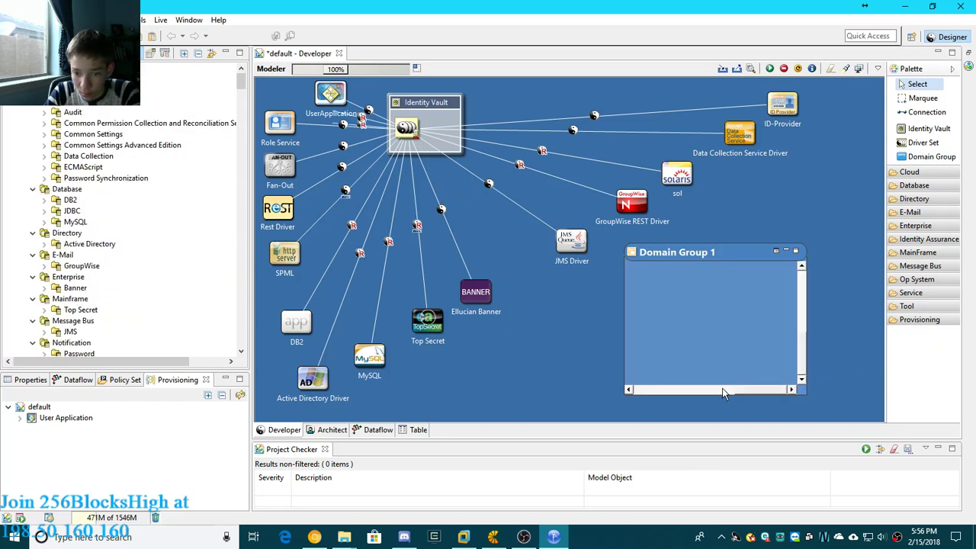
{"action": "right_click", "coordinate": [730, 332]}
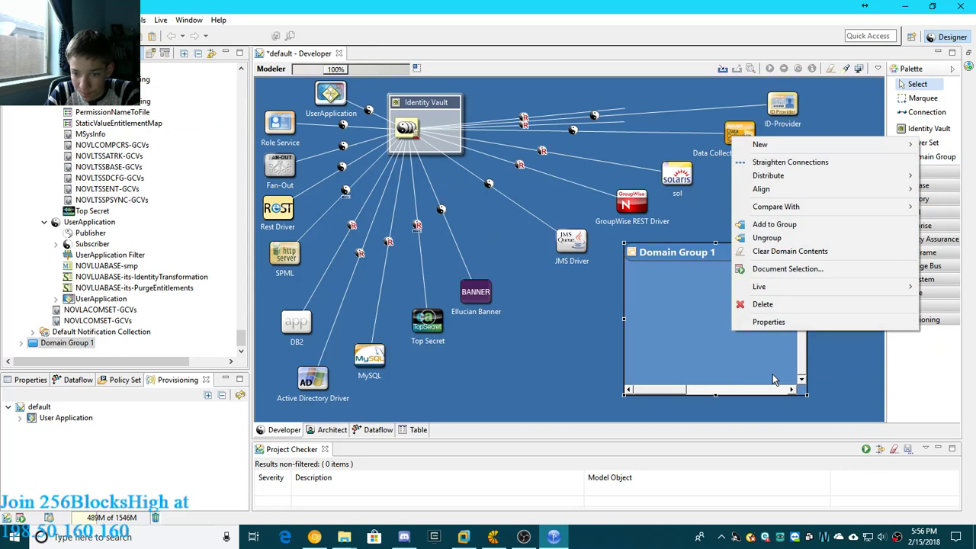
{"action": "left_click", "coordinate": [726, 352]}
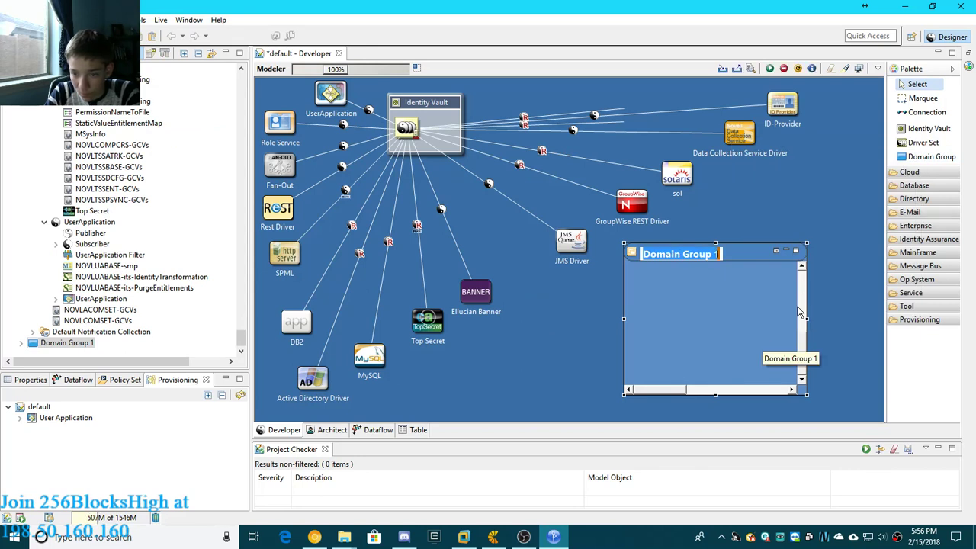
{"action": "left_click", "coordinate": [755, 328]}
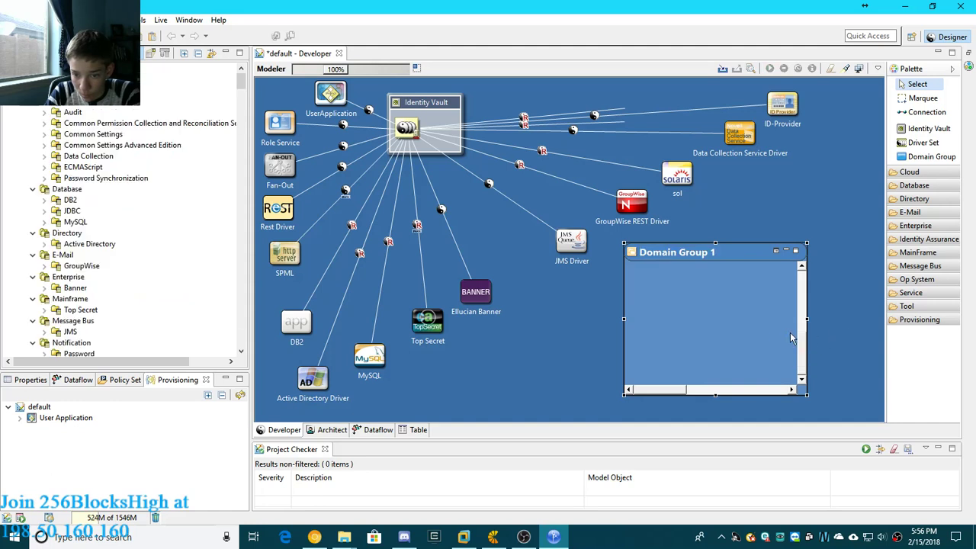
{"action": "left_click", "coordinate": [801, 315]}
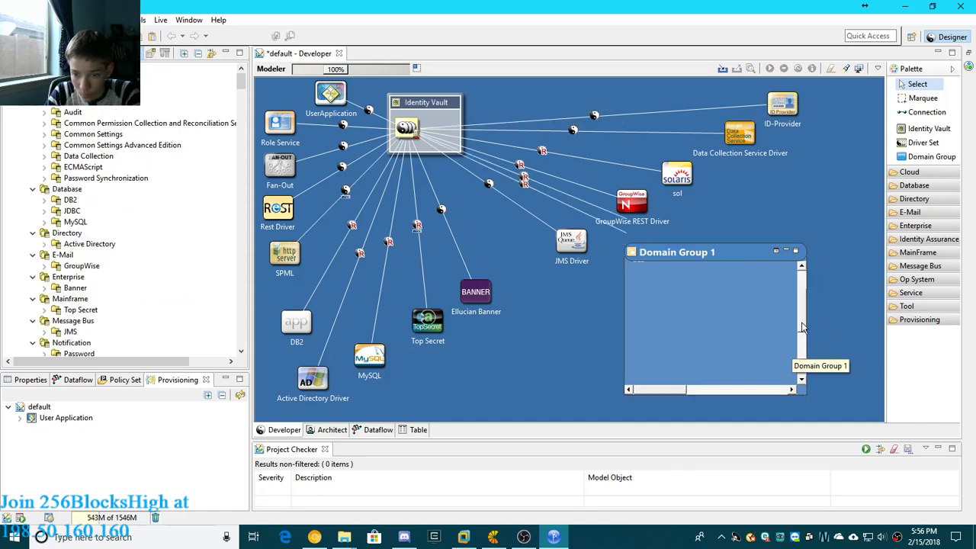
{"action": "left_click", "coordinate": [801, 280]}
- Separate the overlapping applications in the domain group by moving deb down below suse
{"action": "left_click", "coordinate": [661, 296]}
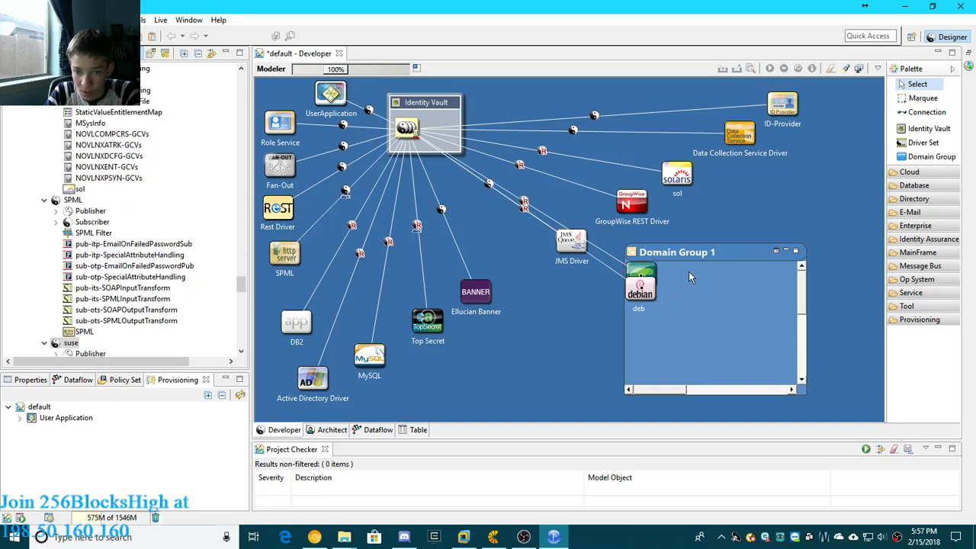
{"action": "left_click", "coordinate": [688, 271]}
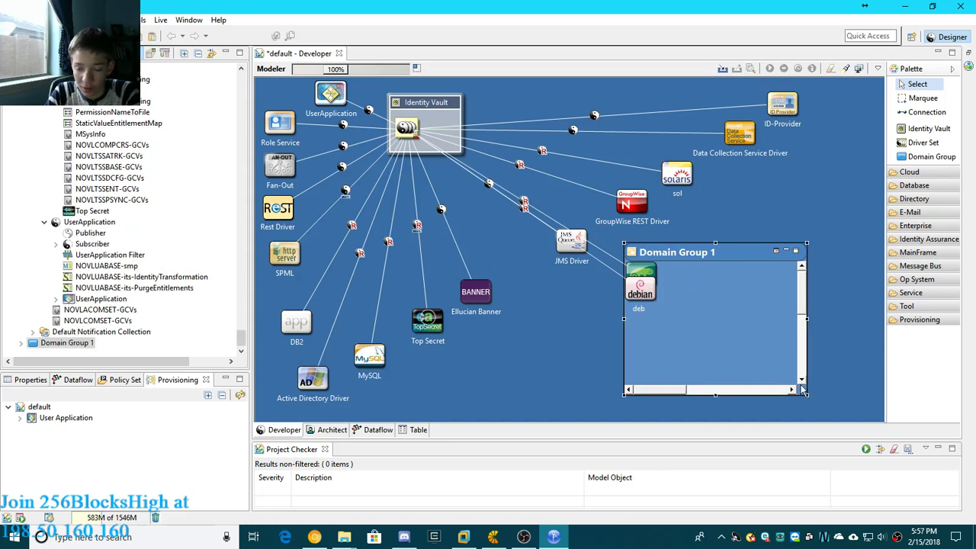
{"action": "left_click", "coordinate": [868, 316]}
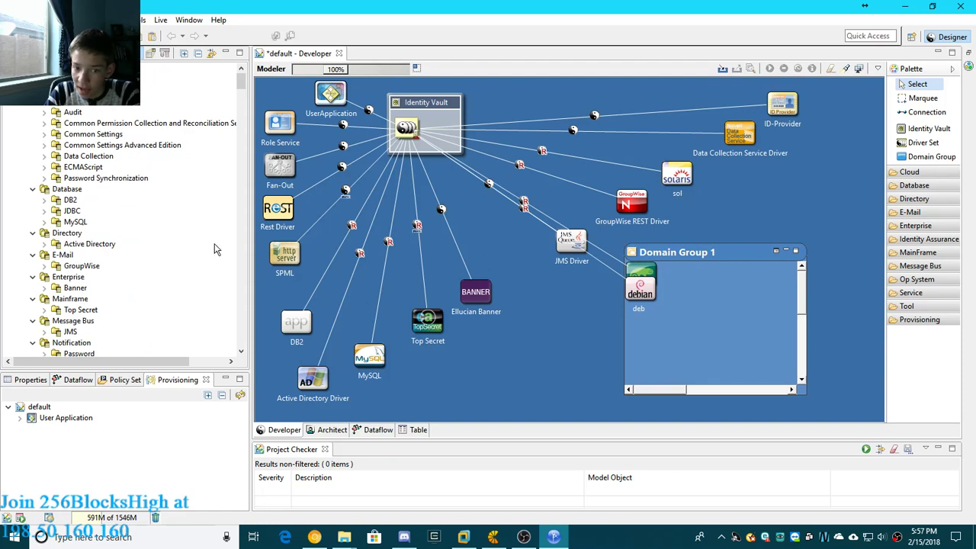
{"action": "left_click", "coordinate": [641, 294]}
{"action": "left_click_drag", "start_coordinate": [639, 328], "coordinate": [639, 335]}
- Rename the domain group to OS's and move it down and left, directly beneath the JMS Driver
{"action": "double_click", "coordinate": [679, 256]}
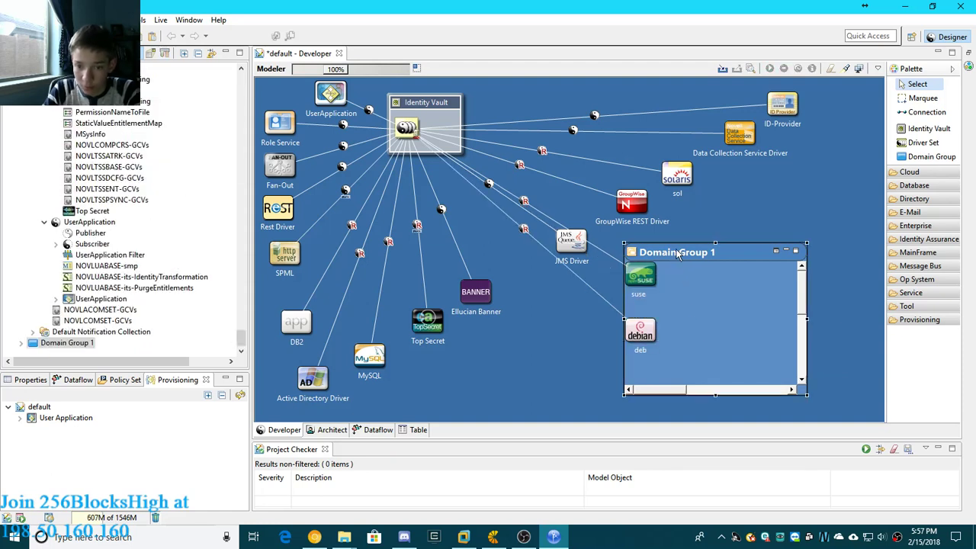
{"action": "left_click_drag", "start_coordinate": [514, 193], "coordinate": [425, 210]}
{"action": "type", "text": "OS's"}
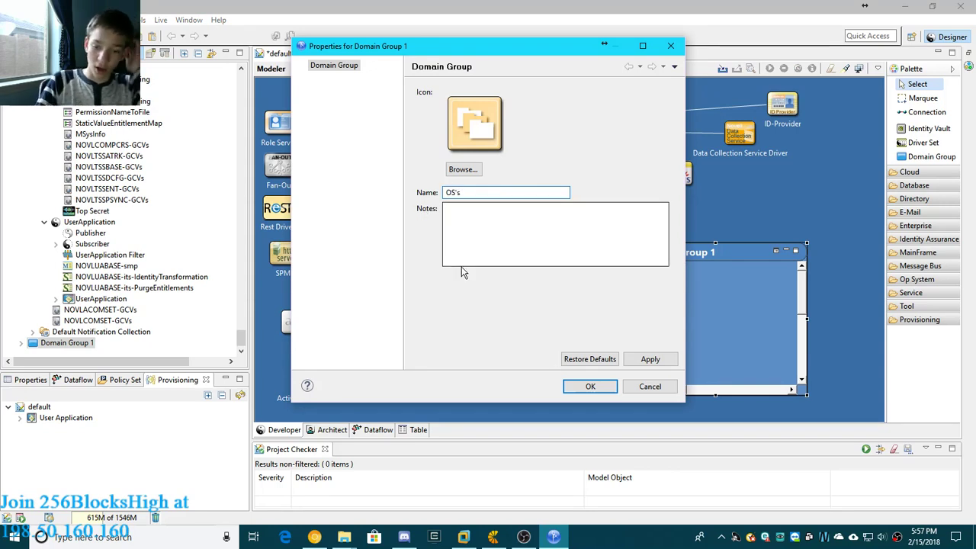
{"action": "left_click", "coordinate": [633, 361]}
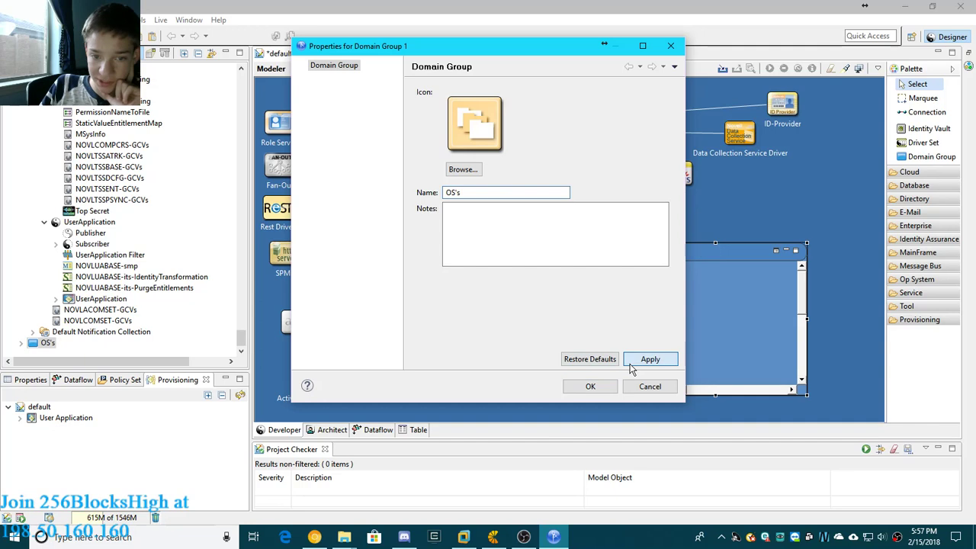
{"action": "left_click", "coordinate": [590, 386]}
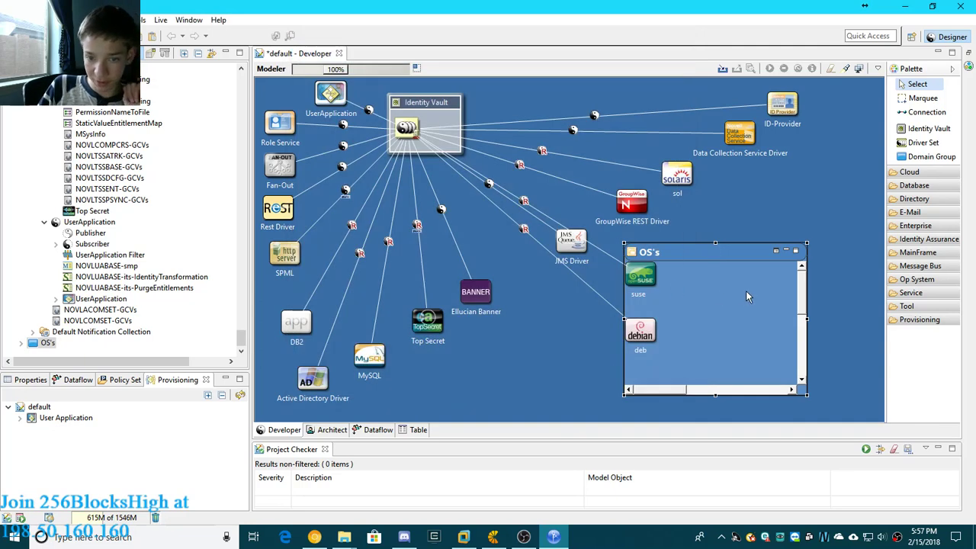
{"action": "left_click_drag", "start_coordinate": [677, 250], "coordinate": [595, 277]}
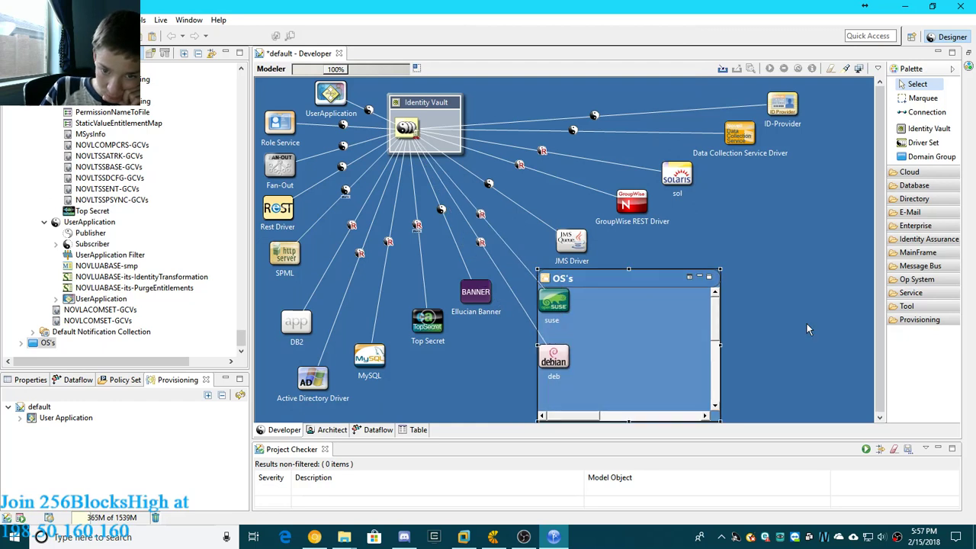
{"action": "left_click", "coordinate": [777, 344]}
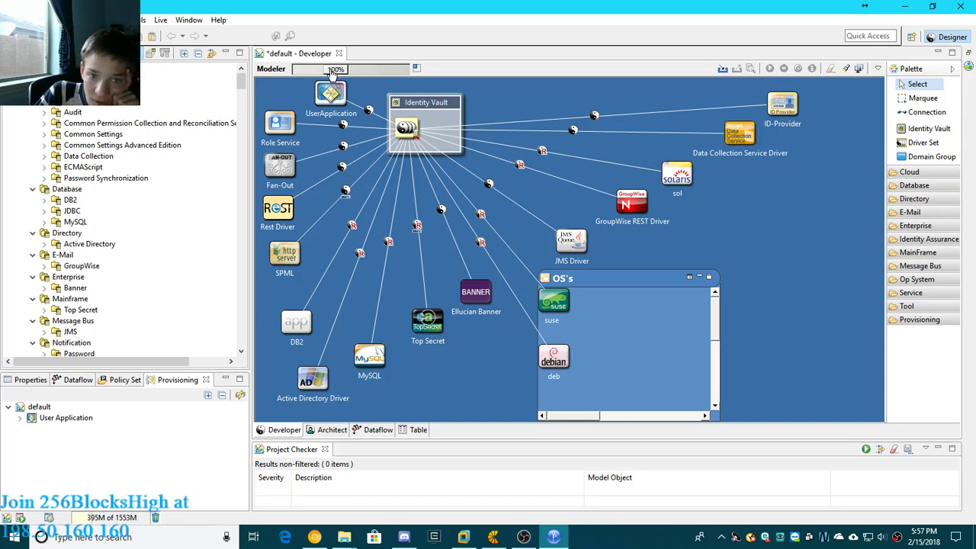
{"action": "left_click_drag", "start_coordinate": [334, 70], "coordinate": [385, 69]}
{"action": "left_click_drag", "start_coordinate": [404, 69], "coordinate": [333, 72]}
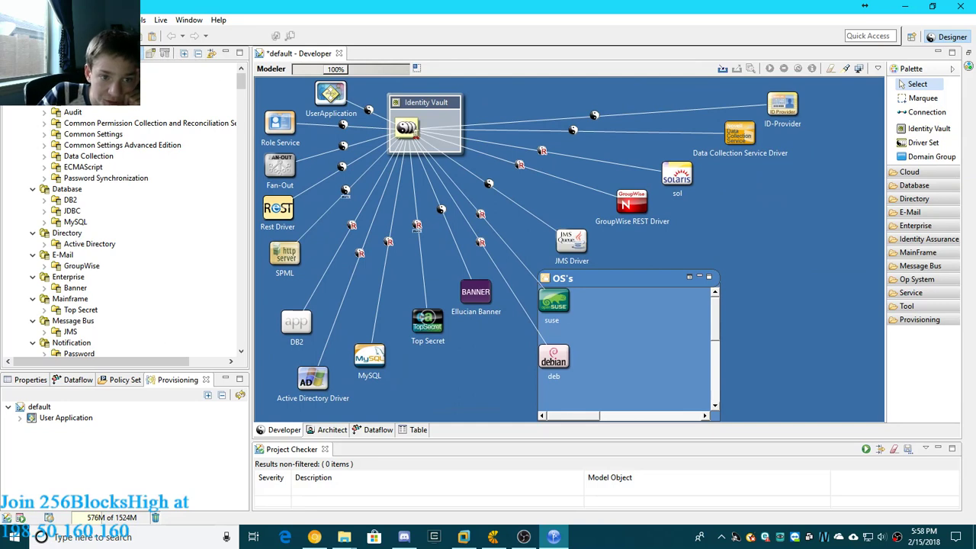
- Switch to File Explorer and check the total size of everything in C:\netiq\idm\apps\Designer
{"action": "left_click", "coordinate": [344, 537]}
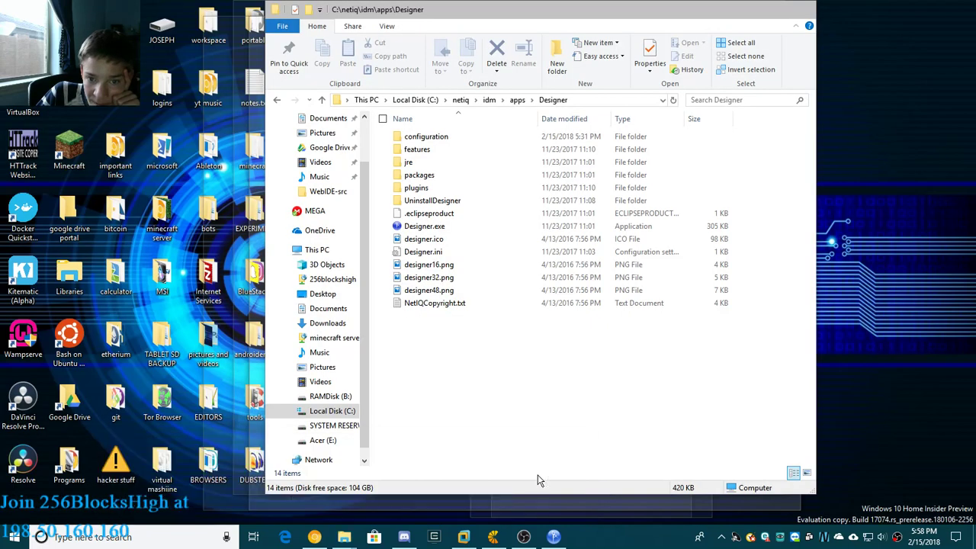
{"action": "left_click", "coordinate": [542, 482]}
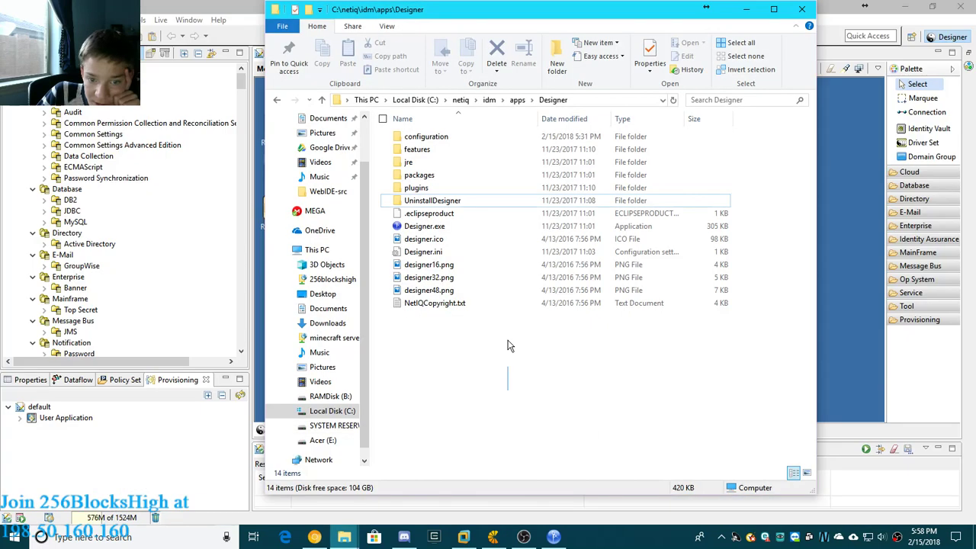
{"action": "key", "text": "ctrl+a"}
{"action": "left_click", "coordinate": [650, 57]}
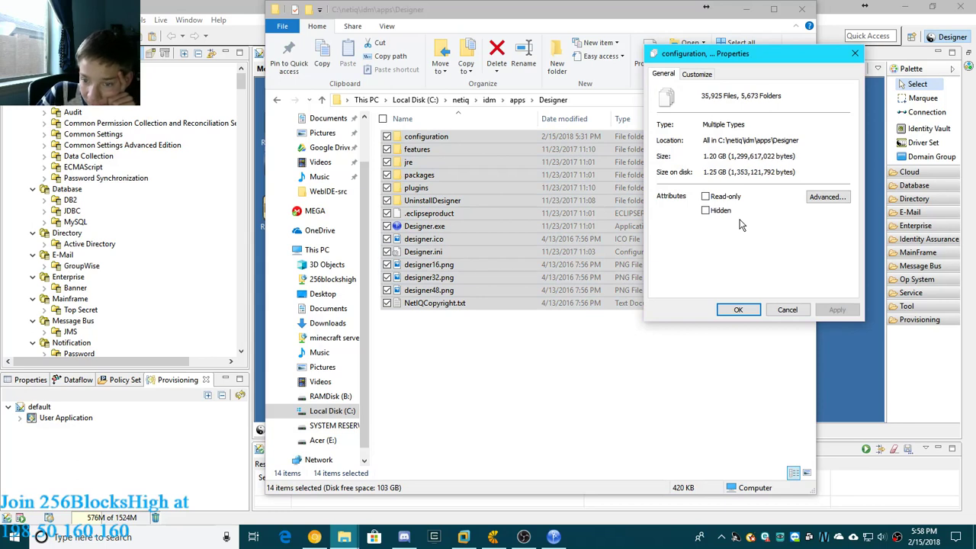
{"action": "left_click", "coordinate": [797, 311]}
{"action": "left_click", "coordinate": [668, 353]}
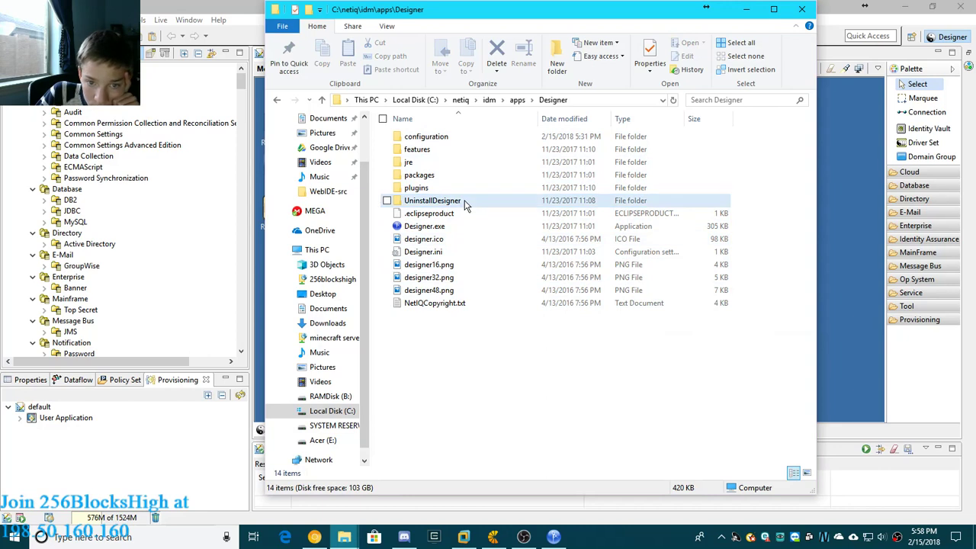
- Check the total size of all folders in C:\netiq\workspace, and close the File Explorer window
{"action": "left_click", "coordinate": [461, 100]}
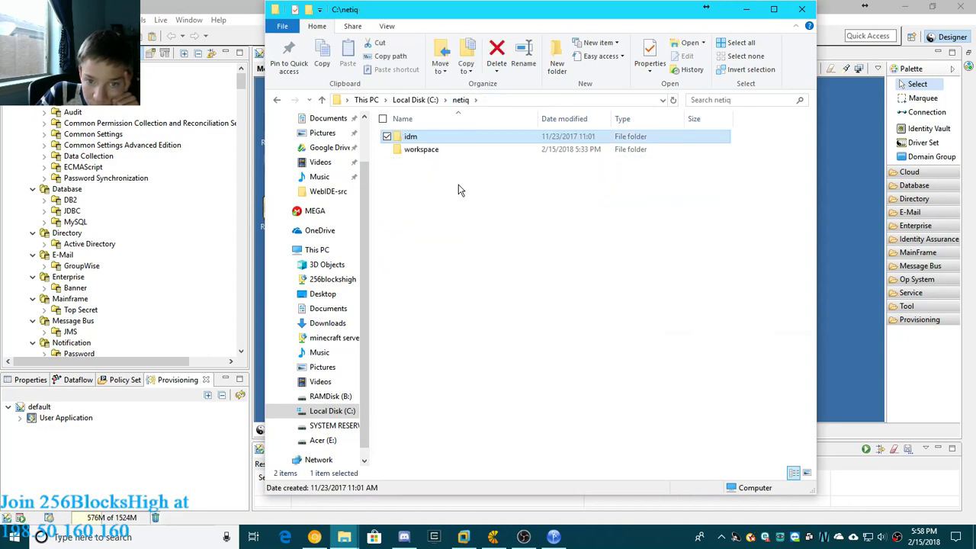
{"action": "double_click", "coordinate": [426, 153]}
{"action": "key", "text": "ctrl+a"}
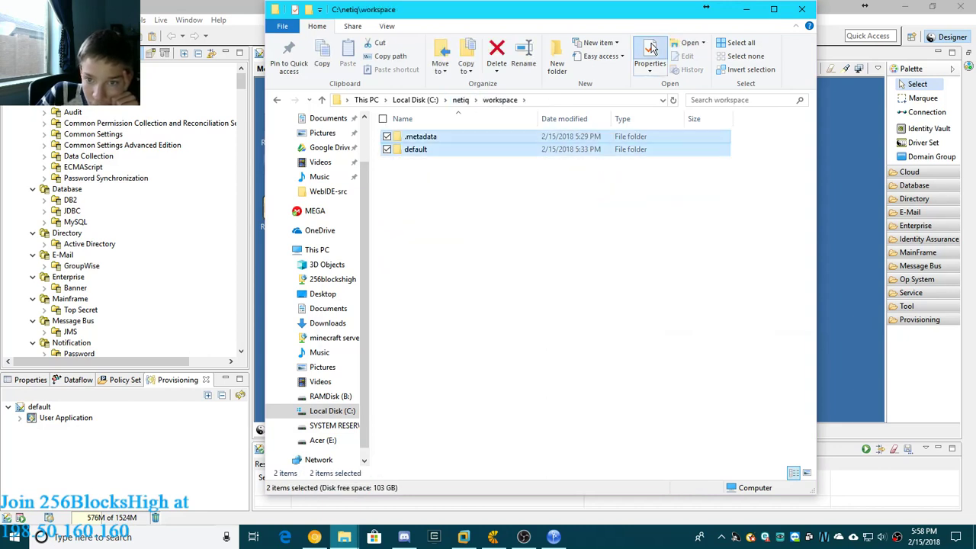
{"action": "left_click", "coordinate": [651, 47]}
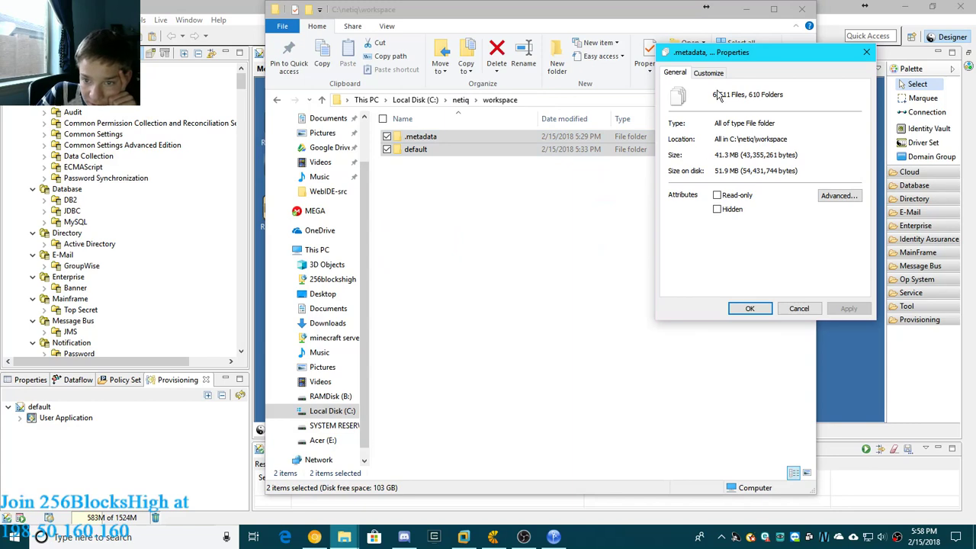
{"action": "left_click", "coordinate": [867, 52]}
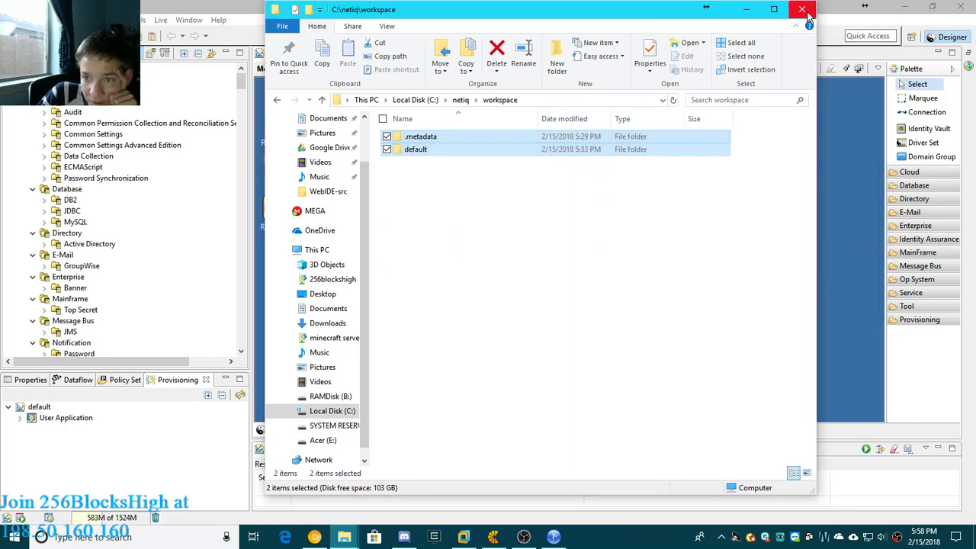
{"action": "left_click", "coordinate": [806, 11]}
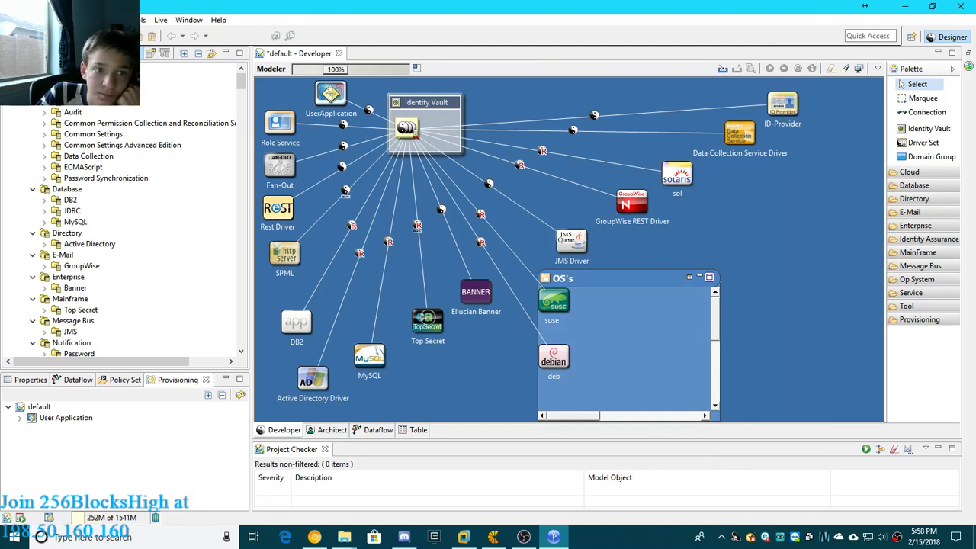
{"action": "left_click", "coordinate": [142, 22]}
{"action": "mouse_move", "coordinate": [219, 20]}
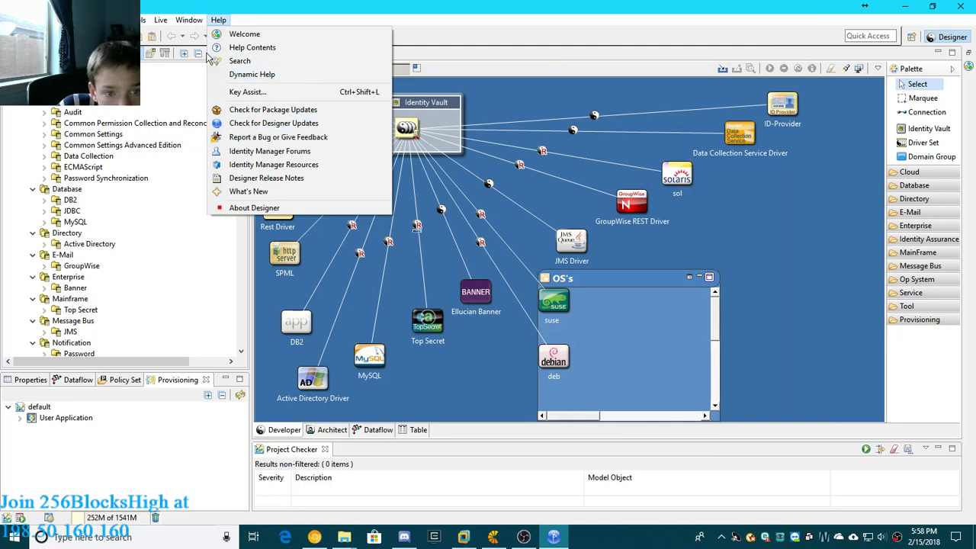
{"action": "mouse_move", "coordinate": [144, 20]}
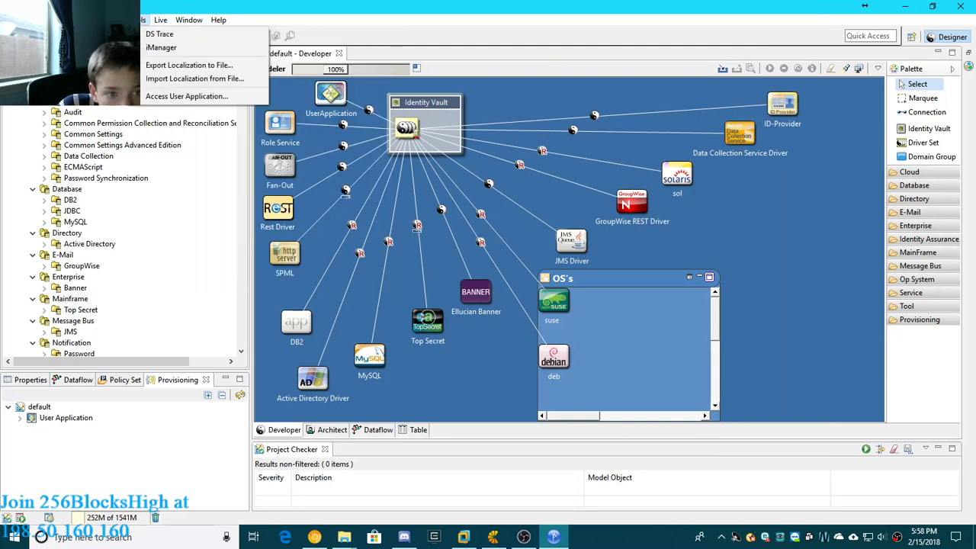
{"action": "mouse_move", "coordinate": [112, 21]}
{"action": "mouse_move", "coordinate": [80, 21]}
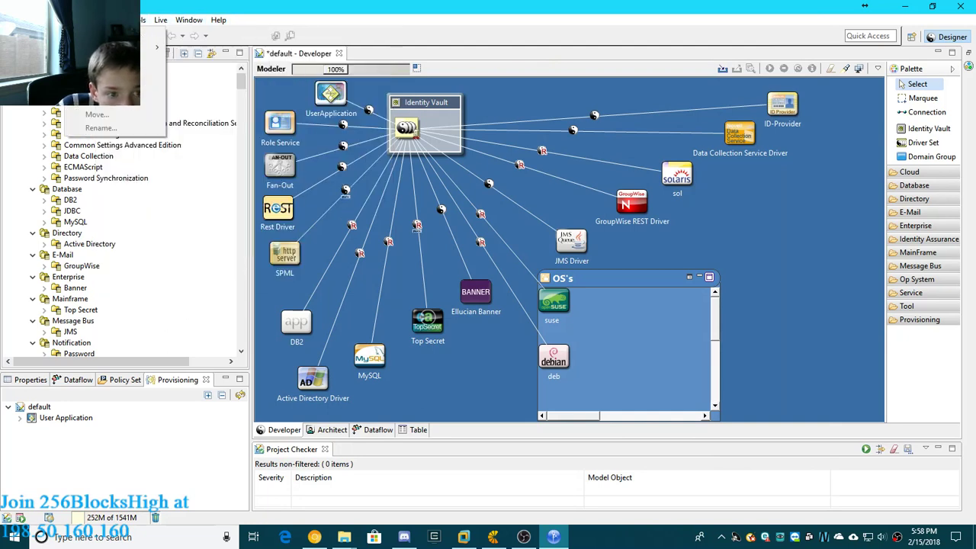
{"action": "mouse_move", "coordinate": [11, 20]}
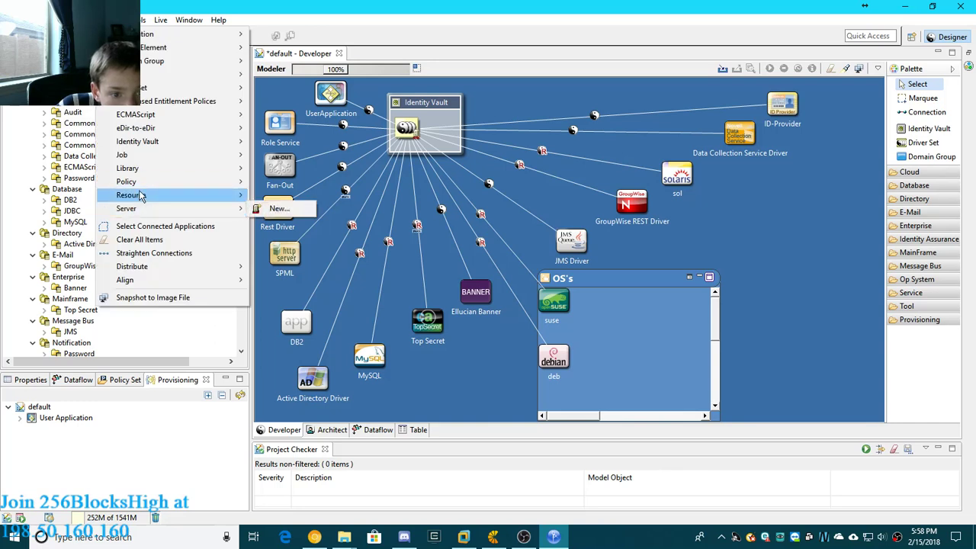
{"action": "mouse_move", "coordinate": [148, 161]}
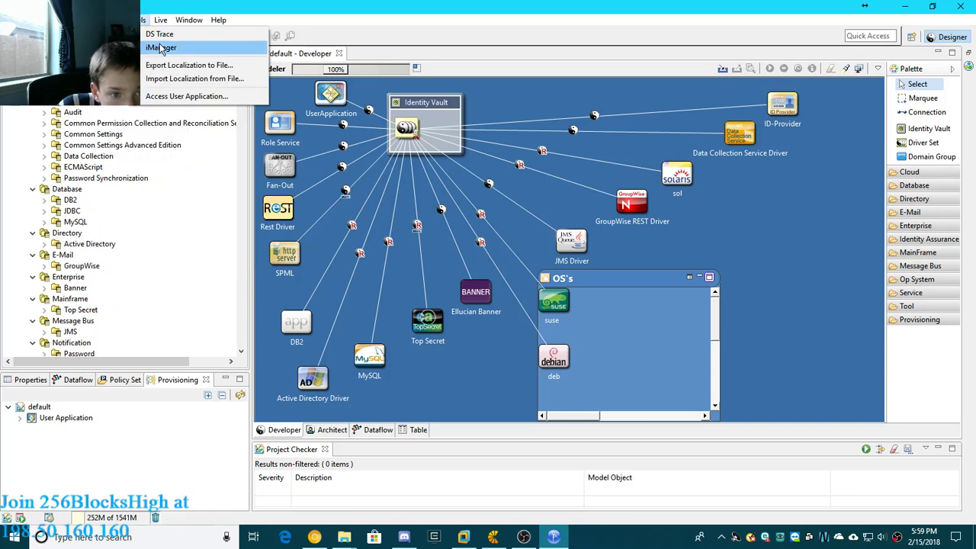
{"action": "left_click", "coordinate": [156, 47]}
{"action": "left_click", "coordinate": [579, 292]}
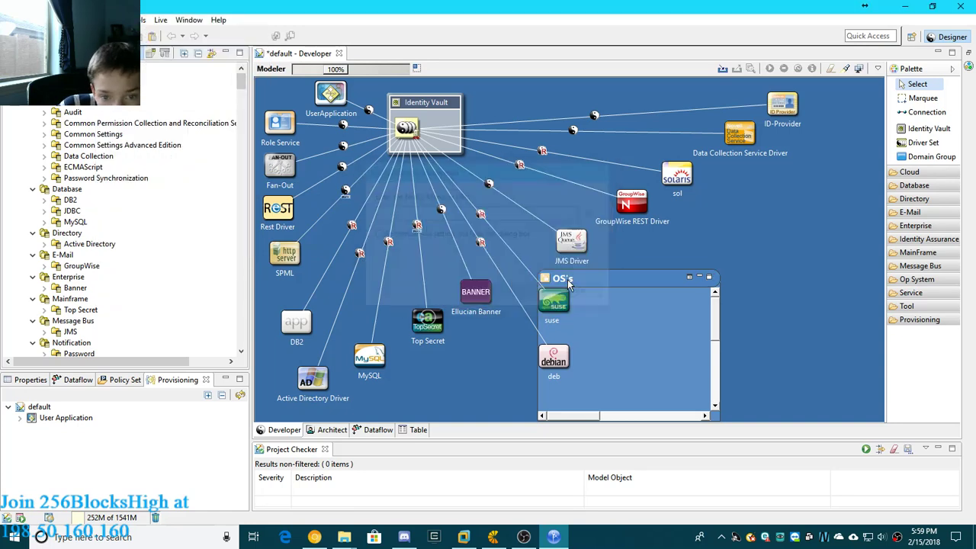
- Examine the General page of the workbench preferences, and close the dialog without applying any changes
{"action": "left_click", "coordinate": [158, 20]}
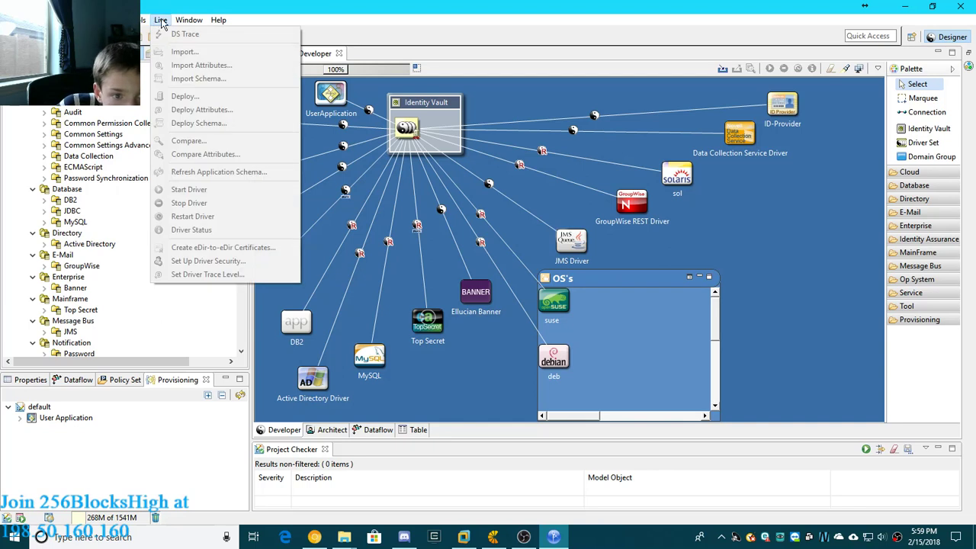
{"action": "mouse_move", "coordinate": [181, 24]}
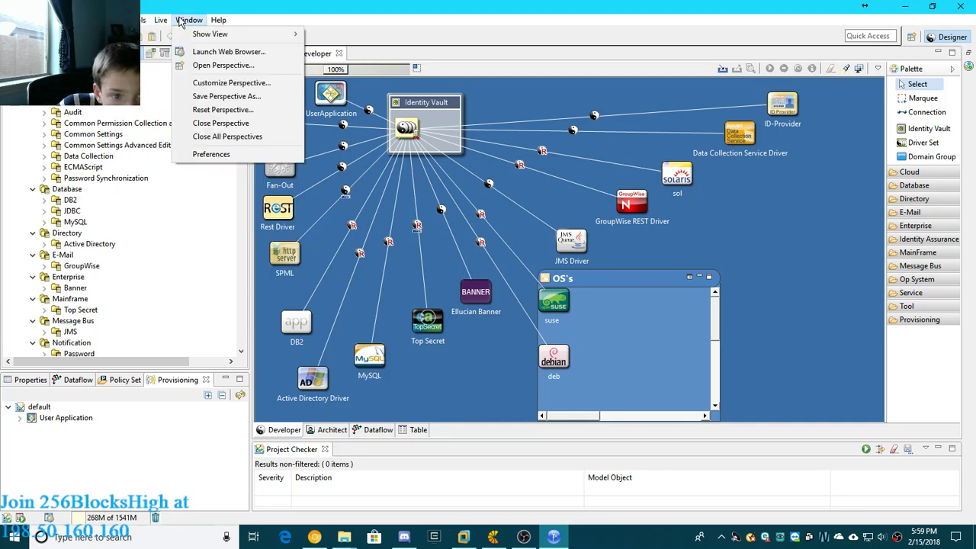
{"action": "left_click", "coordinate": [229, 156]}
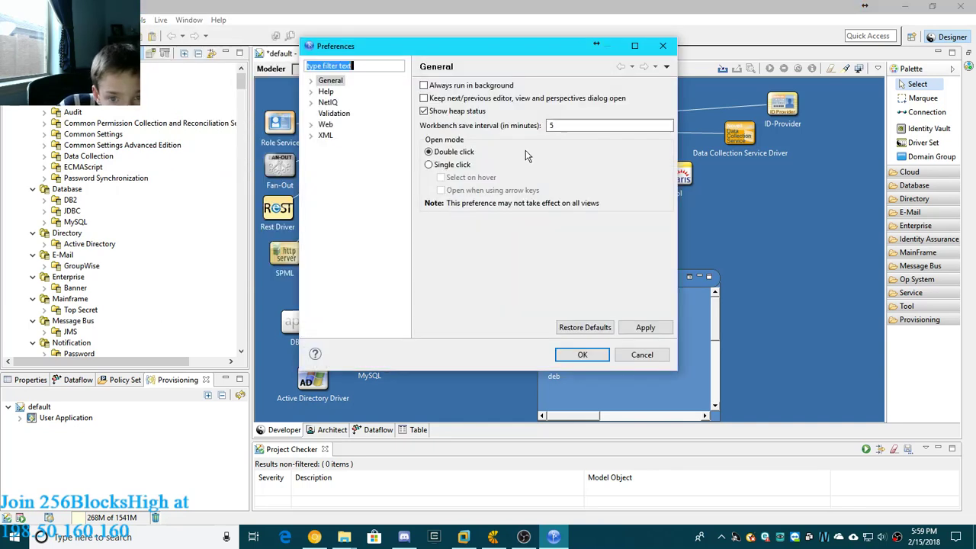
{"action": "left_click", "coordinate": [663, 45]}
{"action": "left_click", "coordinate": [195, 23]}
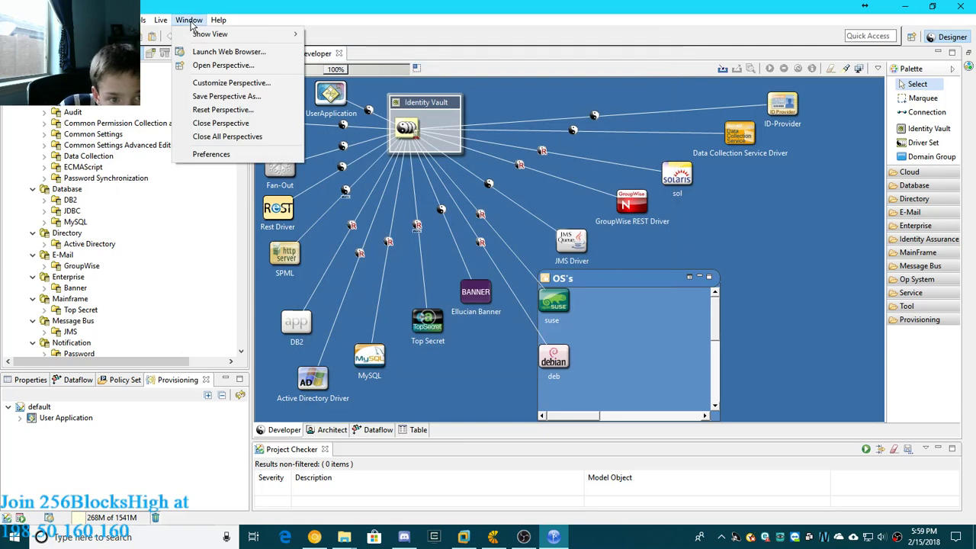
{"action": "left_click", "coordinate": [202, 26]}
{"action": "left_click", "coordinate": [202, 24]}
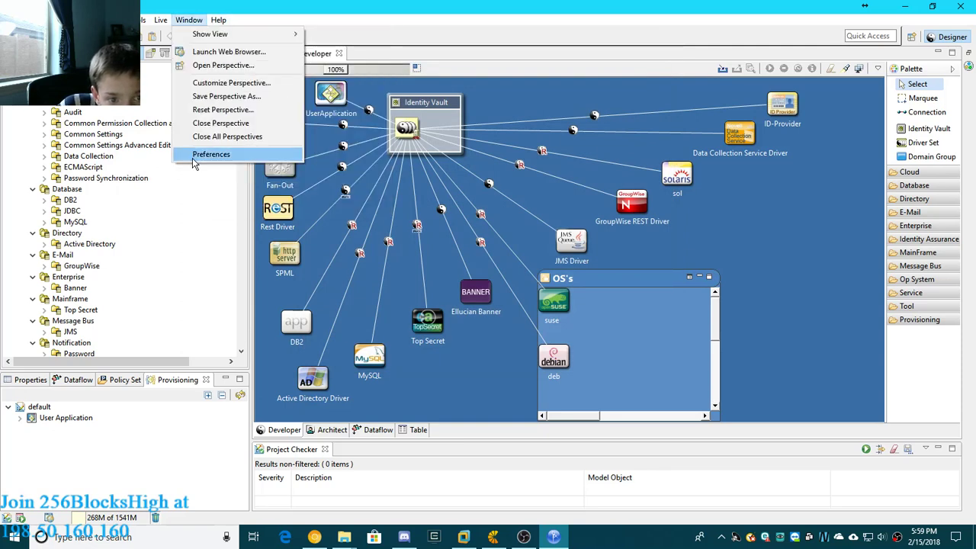
{"action": "left_click", "coordinate": [192, 158]}
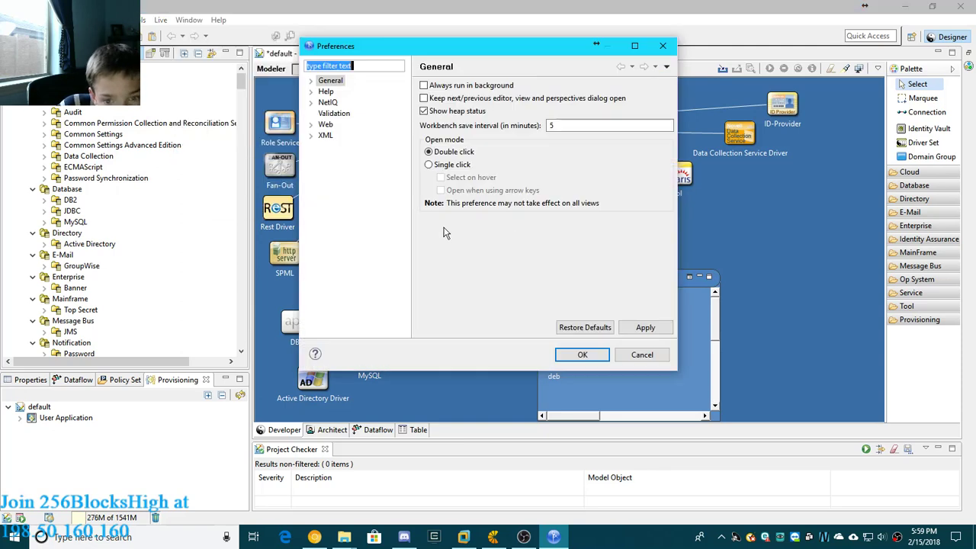
{"action": "left_click", "coordinate": [662, 45]}
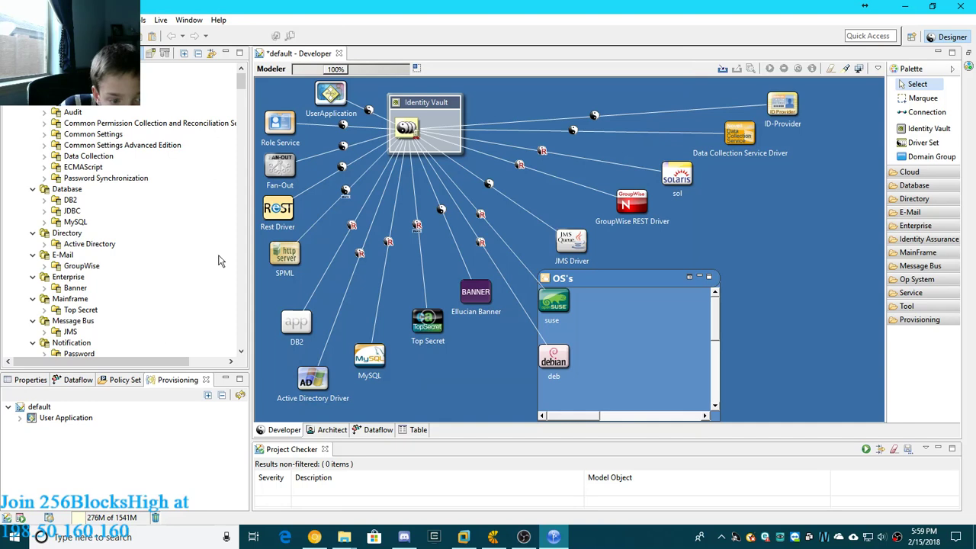
- Expand User Application under the default project in the Provisioning view to examine its components
{"action": "left_click", "coordinate": [23, 420]}
{"action": "left_click", "coordinate": [20, 418]}
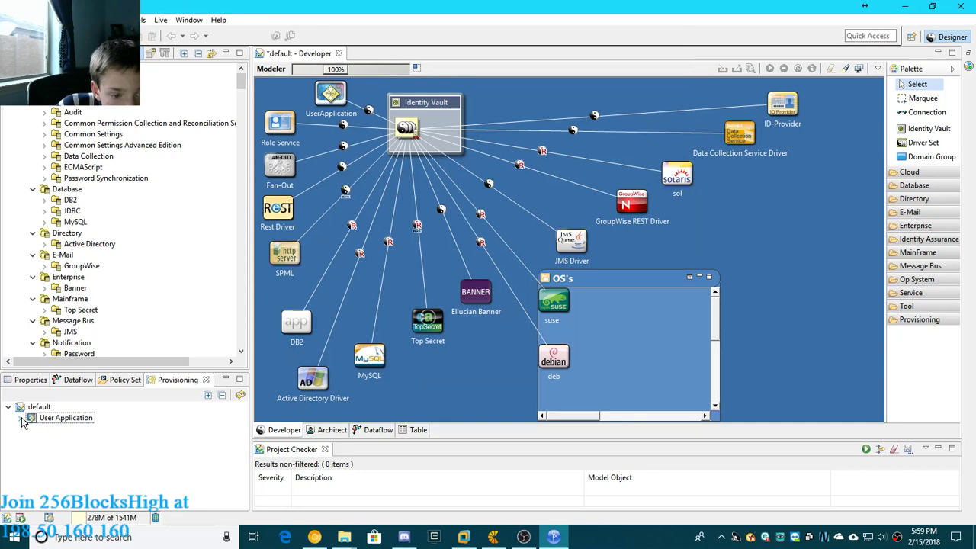
{"action": "left_click", "coordinate": [21, 419]}
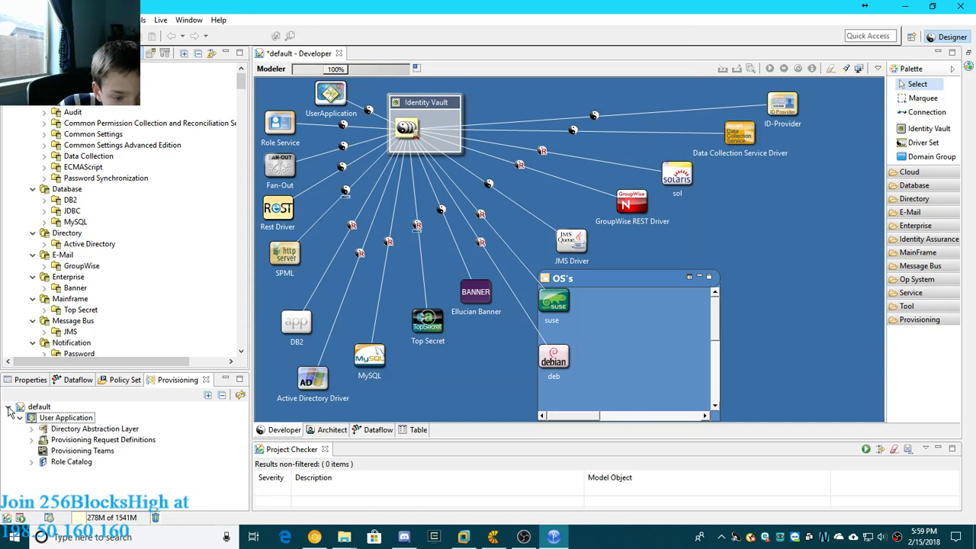